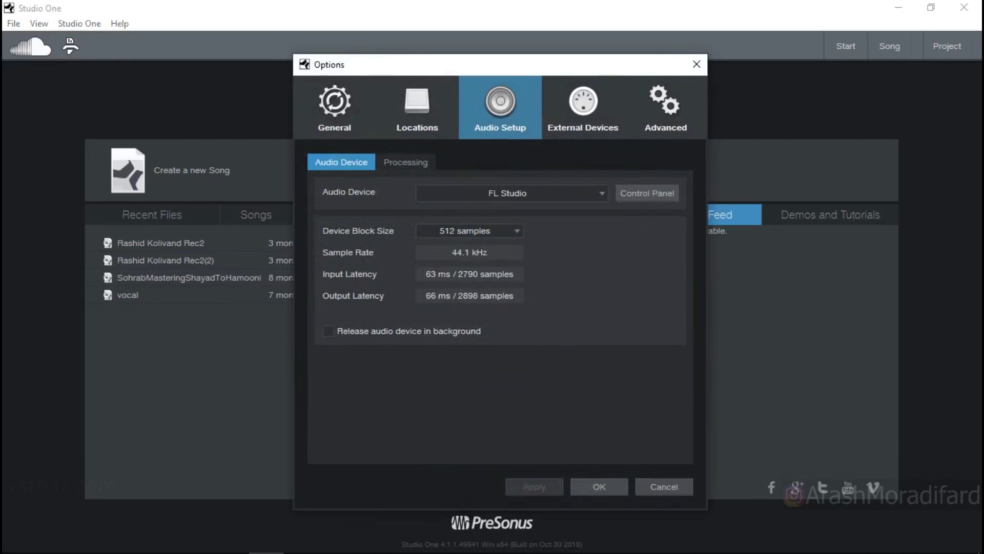
- Confirm the audio setup with FL Studio kept as the audio device
key(Escape)
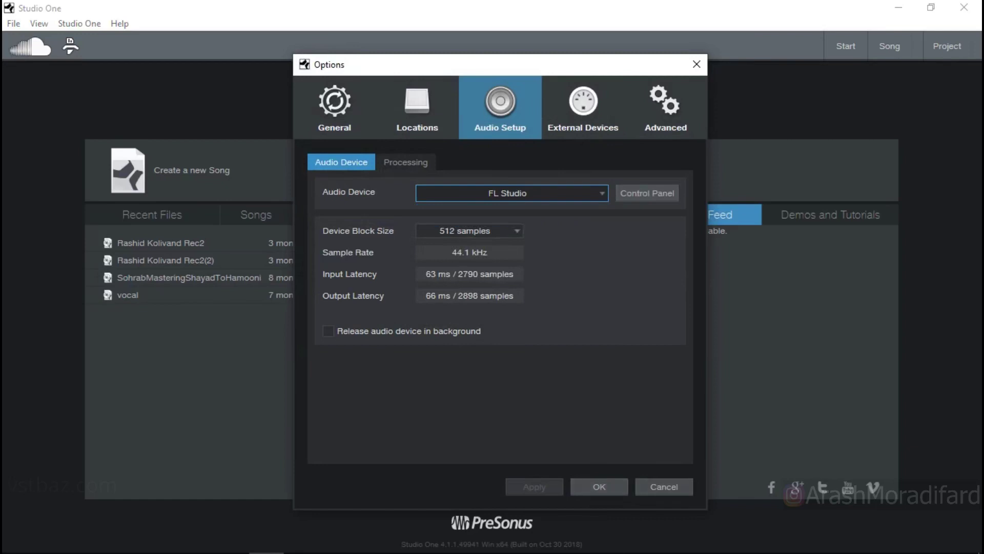
click(599, 487)
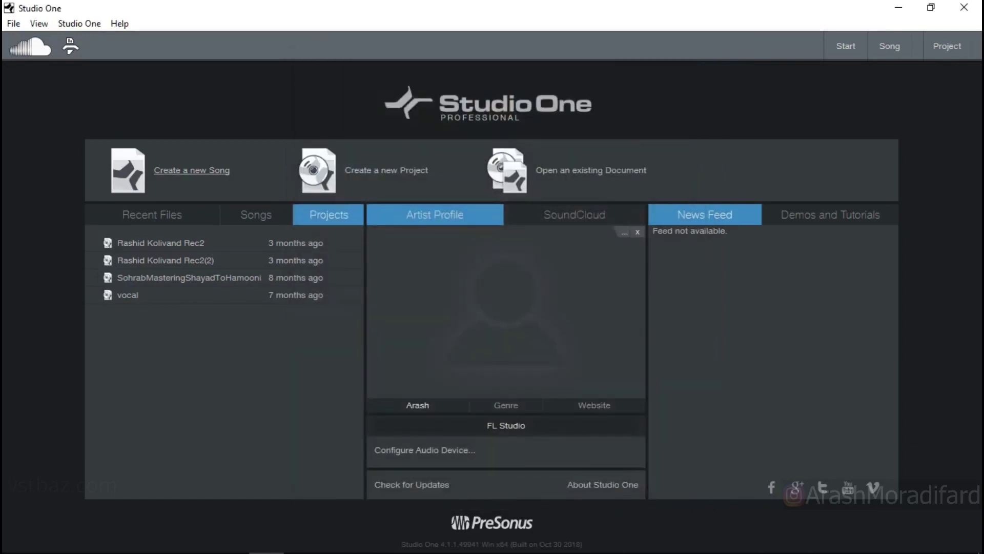
- Create a new empty song titled Tutorial, keeping the default sample rate, resolution and tempo
click(191, 170)
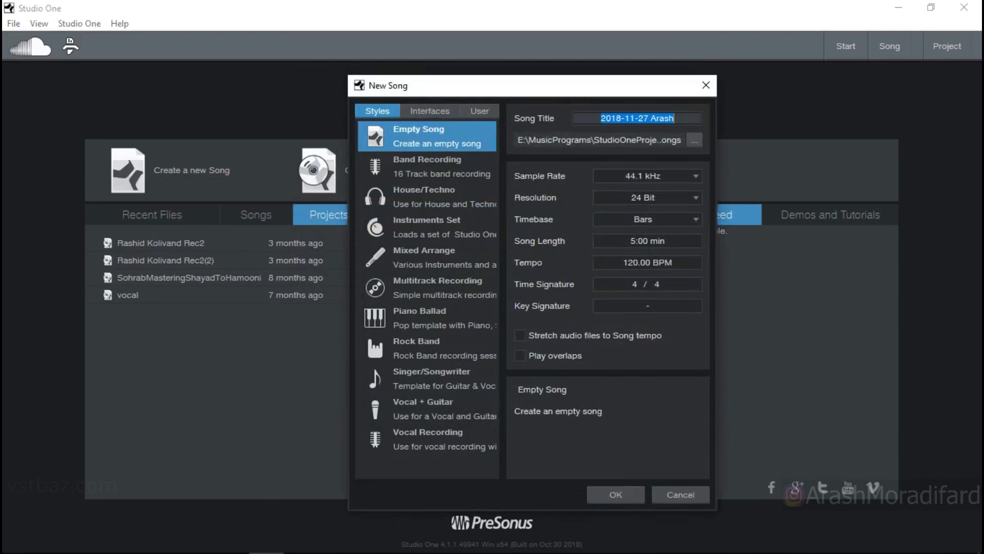
text(Tutorial)
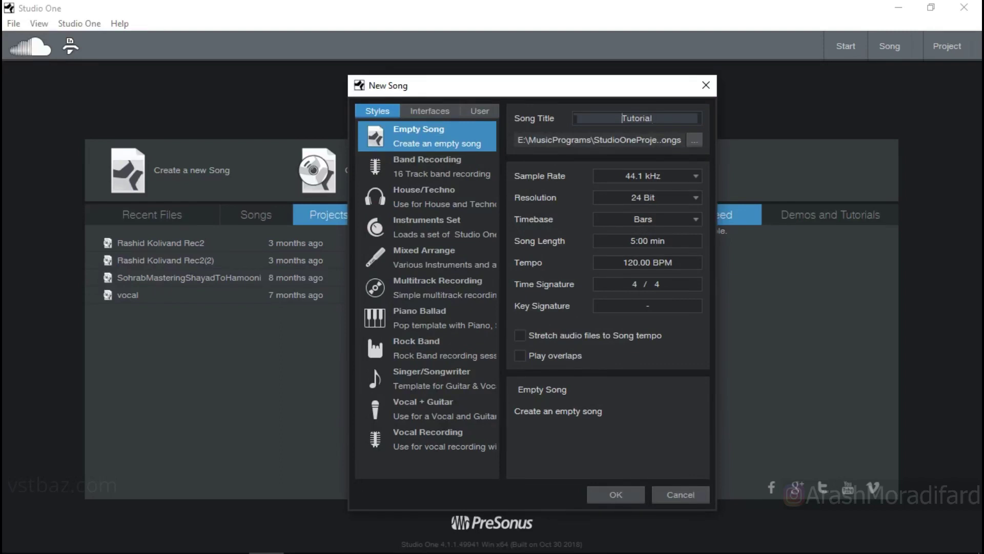
key(ctrl+a)
click(653, 118)
key(Return)
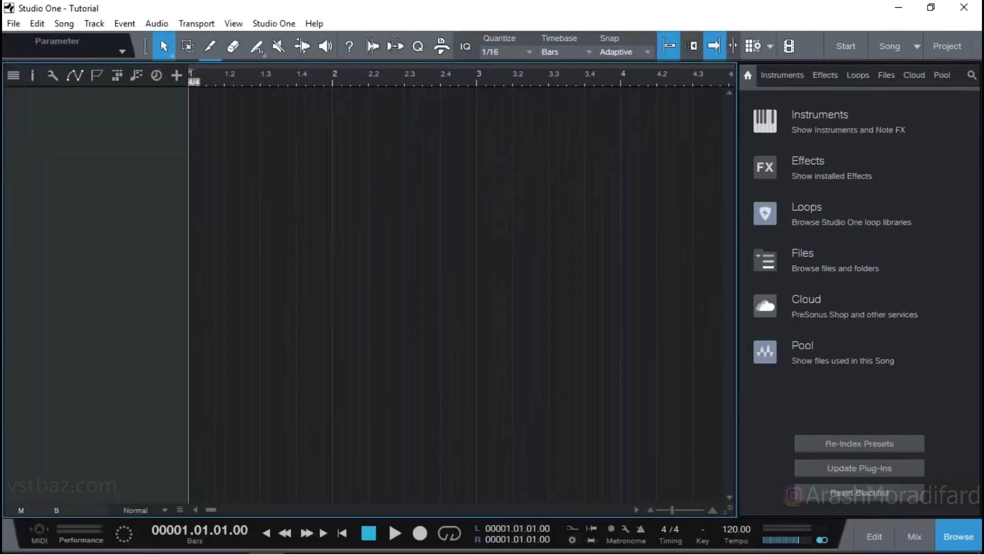
key(w)
key(w)
key(w)
key(w)
key(w)
key(w)
key(w)
key(w)
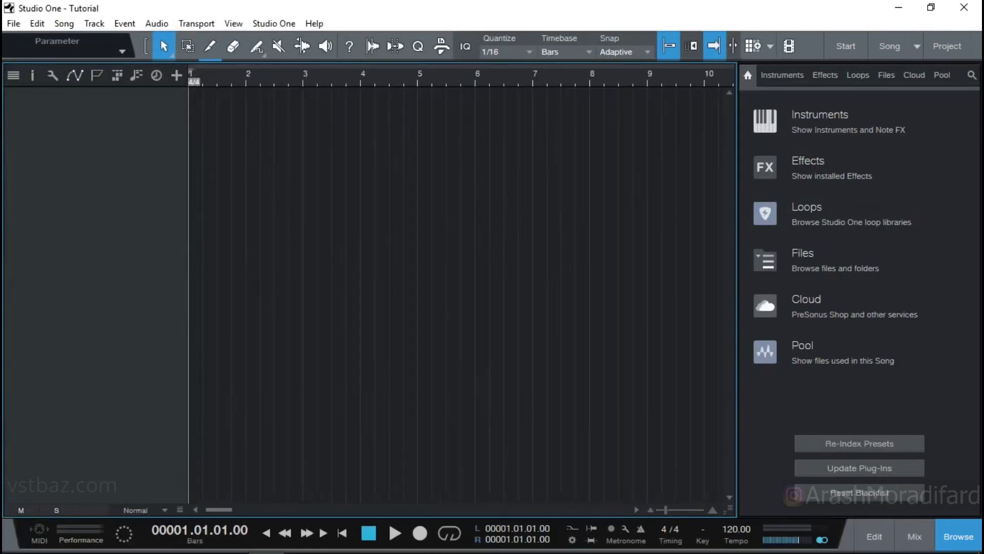
key(e)
key(e)
key(e)
key(e)
key(e)
key(e)
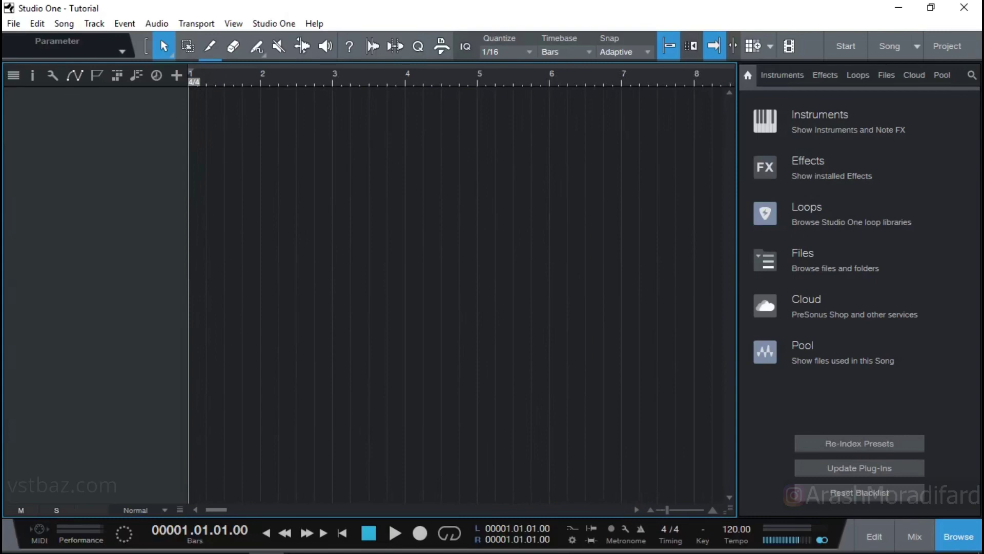
- Turn off autoscroll for the arrangement timeline
key(f)
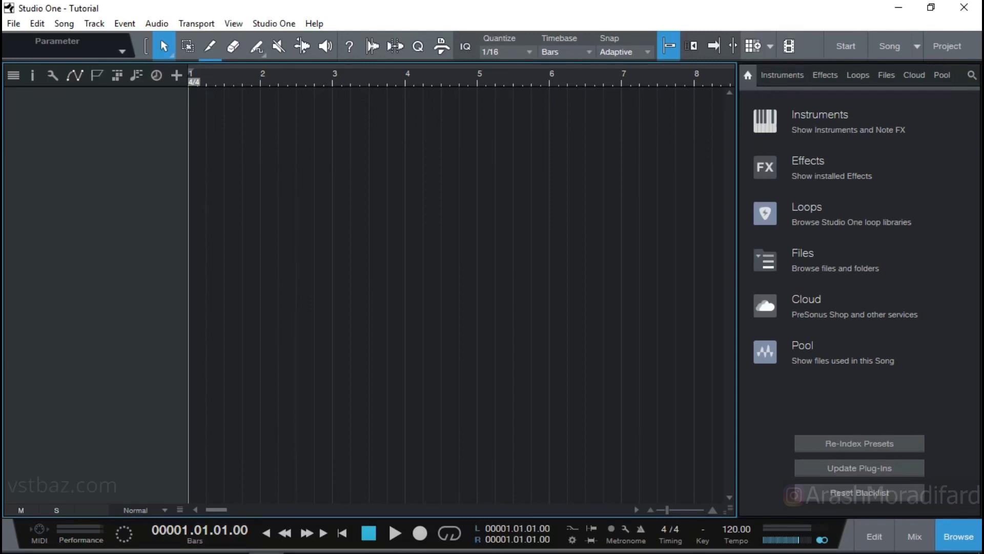
scroll(461, 74, down, 4)
scroll(461, 74, up, 3)
- Review the file commands available for the song, especially Save As and Save to New Folder
click(13, 23)
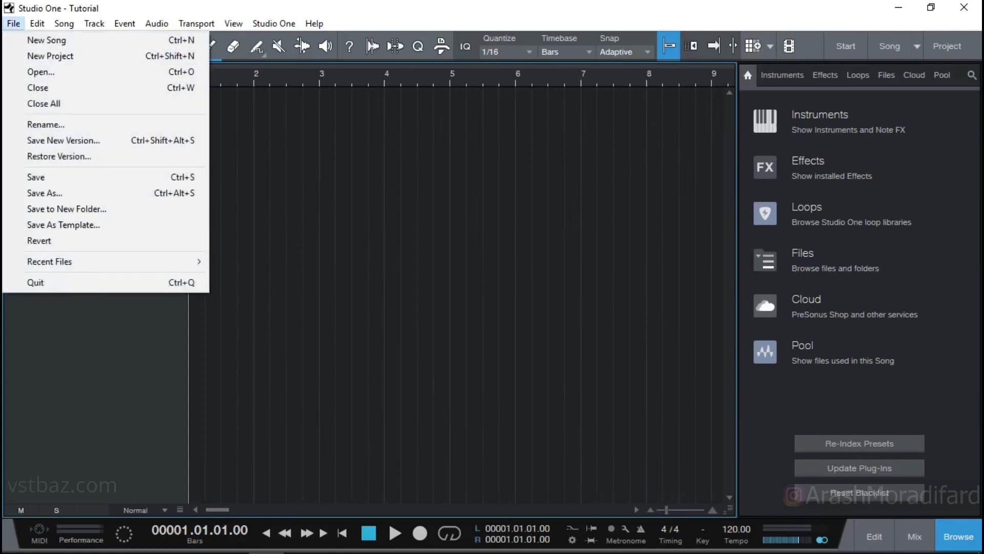
key(Down)
key(Down)
key(Up)
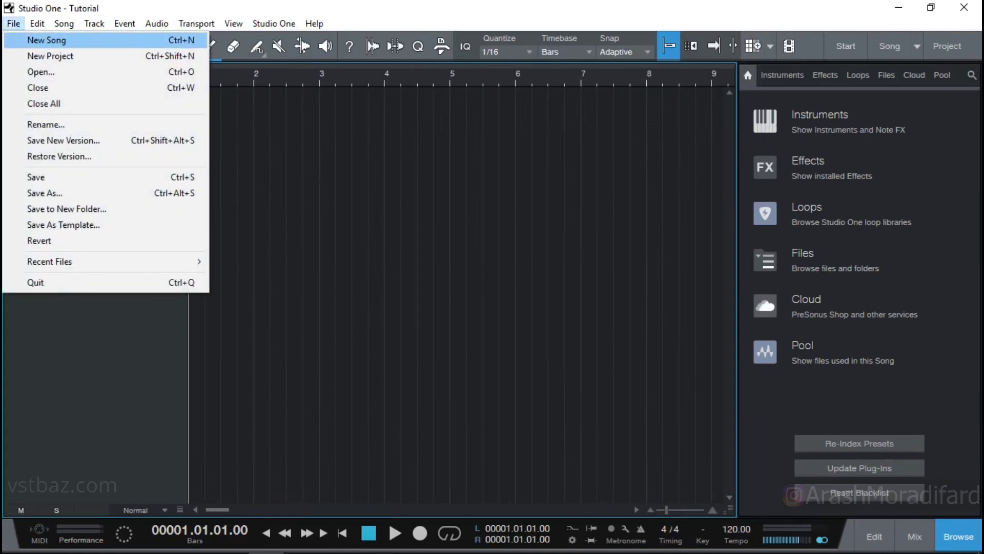
key(Down)
key(Down)
key(Down)
key(Down)
key(Down)
key(Down)
key(Down)
key(Down)
key(Down)
key(Down)
key(Up)
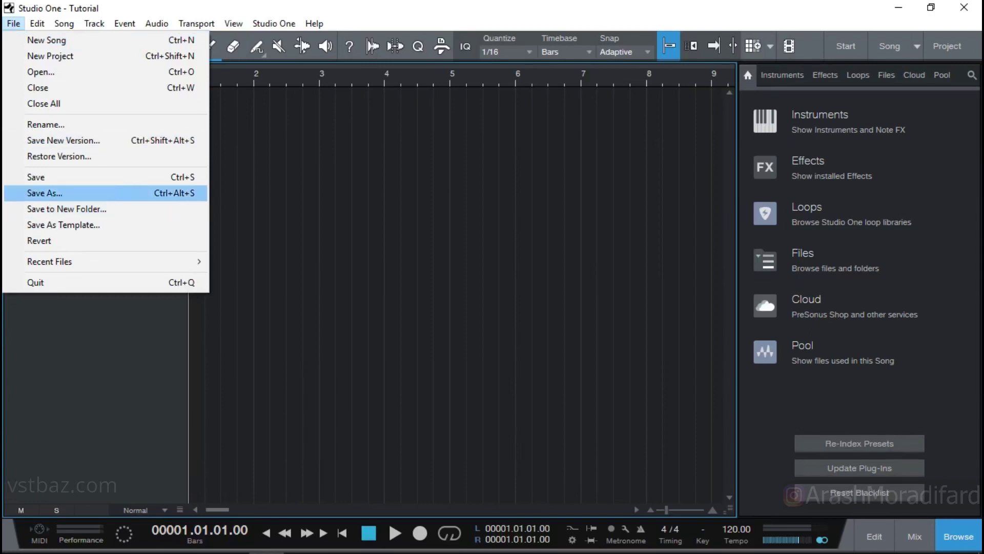
key(Up)
key(Down)
key(Down)
key(Up)
key(Down)
key(Up)
key(Down)
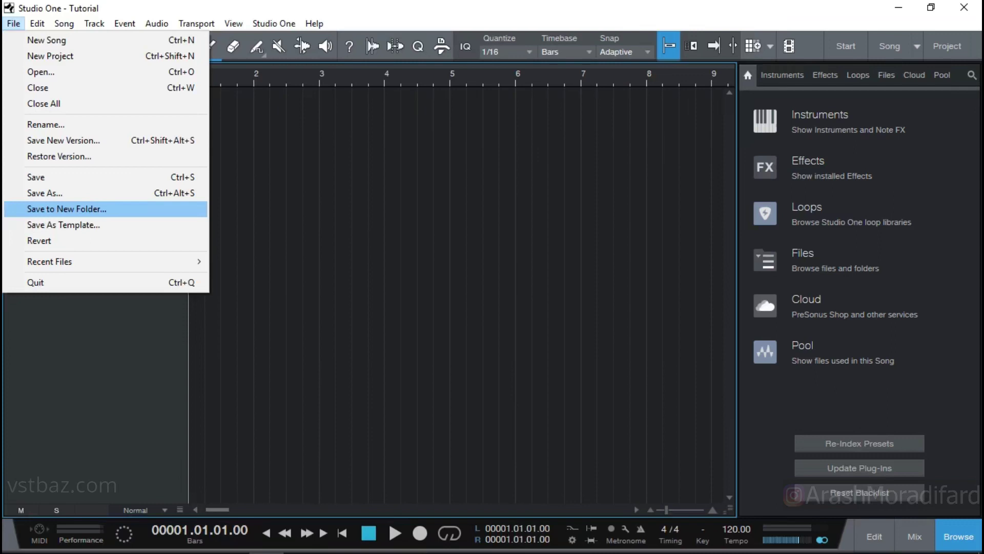
key(Up)
key(Up)
key(Up)
key(Up)
key(Up)
- Open the Export Mixdown settings and set the export location to the Desktop folder
key(Right)
key(Right)
key(Left)
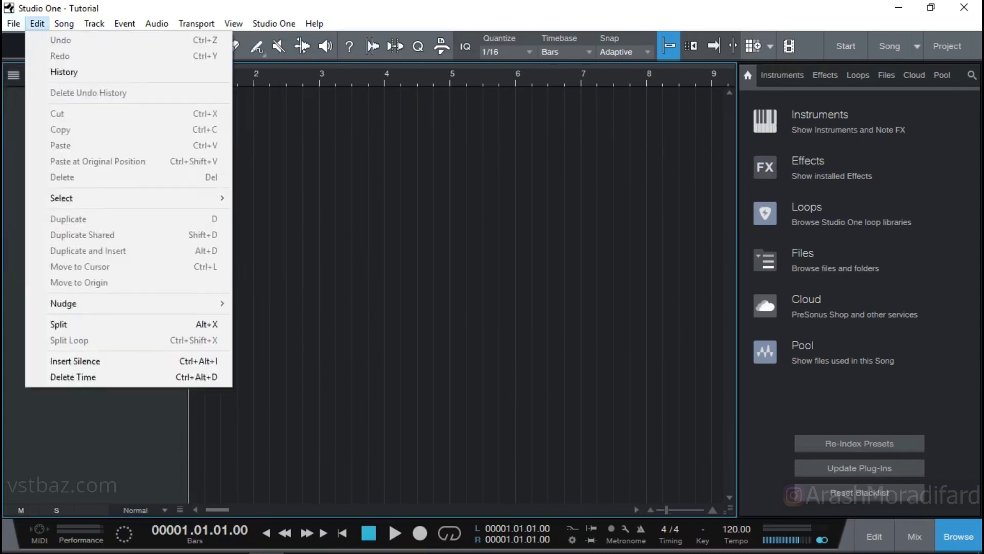
key(Right)
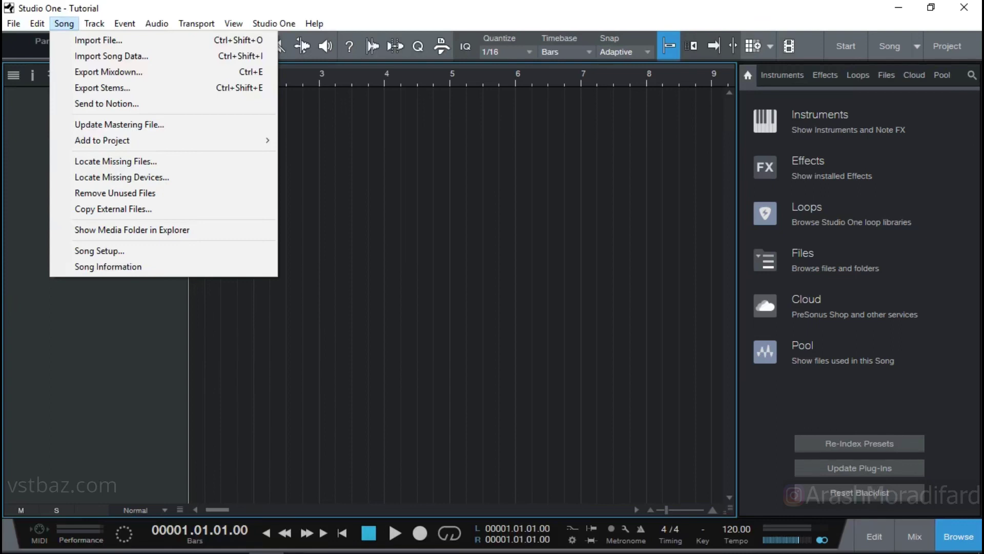
key(Down)
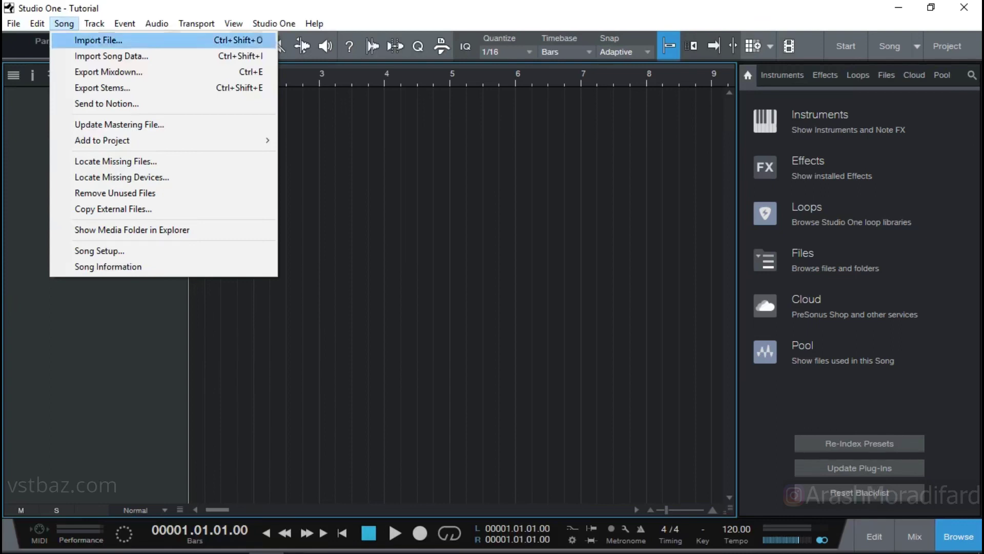
key(Down)
key(Down)
key(Down)
key(Up)
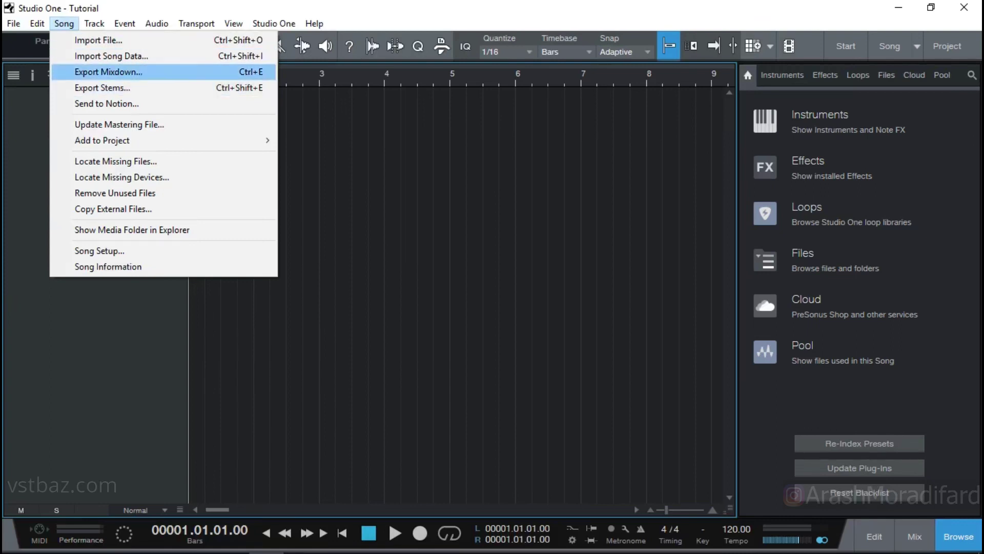
key(Return)
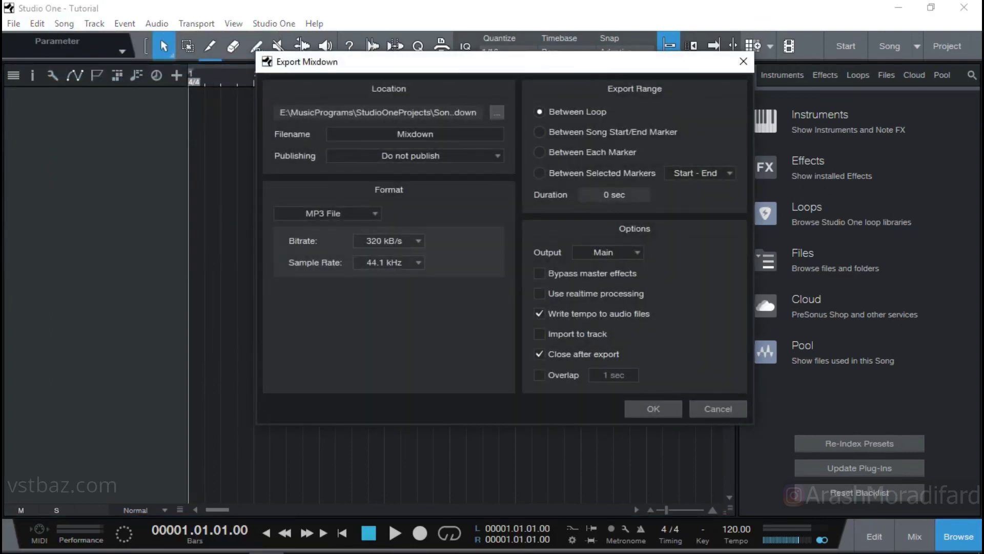
click(497, 112)
click(315, 192)
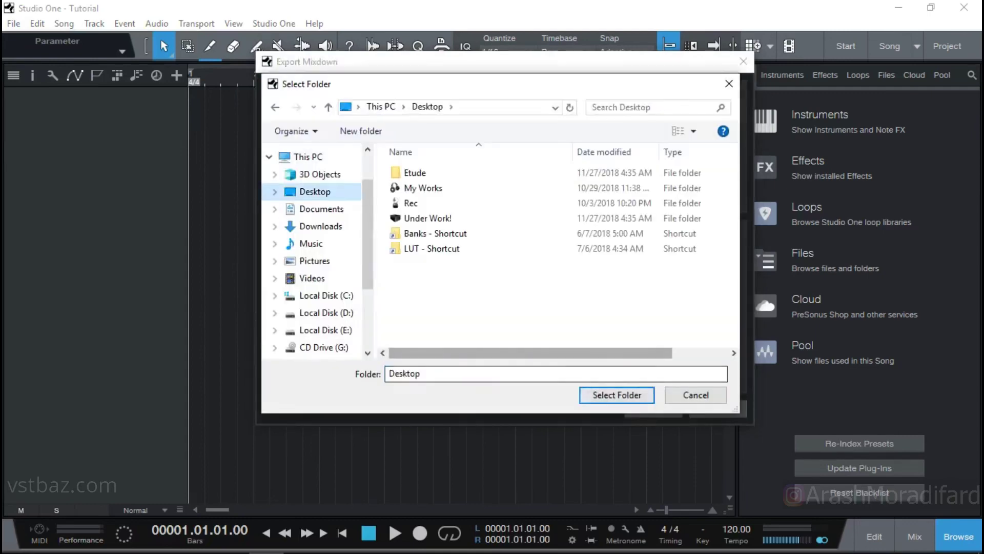
key(Return)
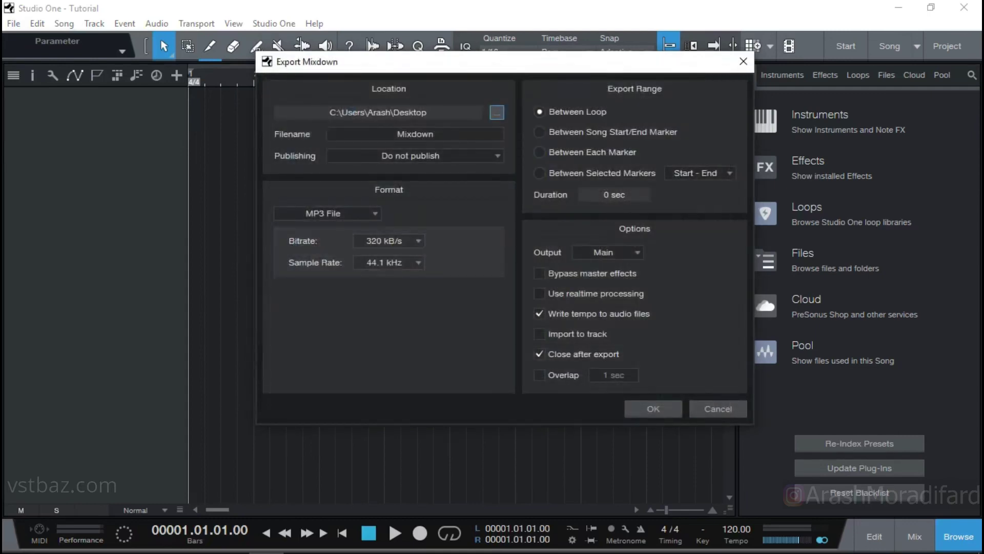
- Check the available mixdown file formats and MP3 bitrates, and close the settings without exporting
click(323, 213)
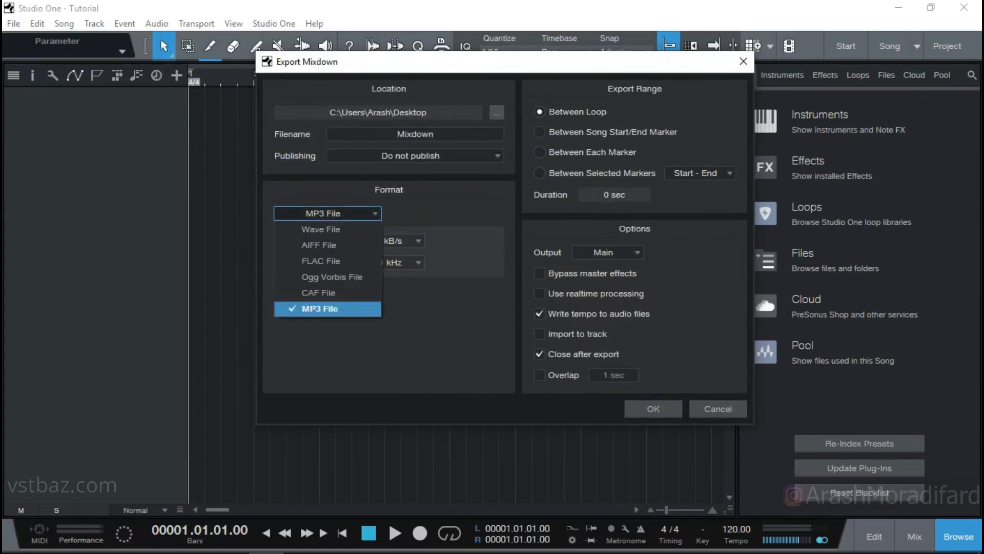
key(Escape)
click(388, 241)
key(Escape)
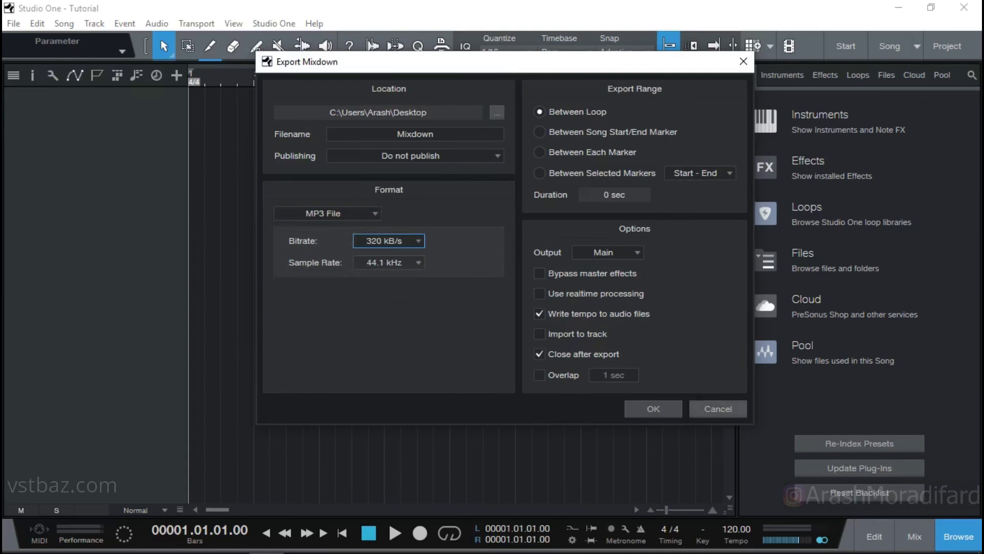
click(717, 409)
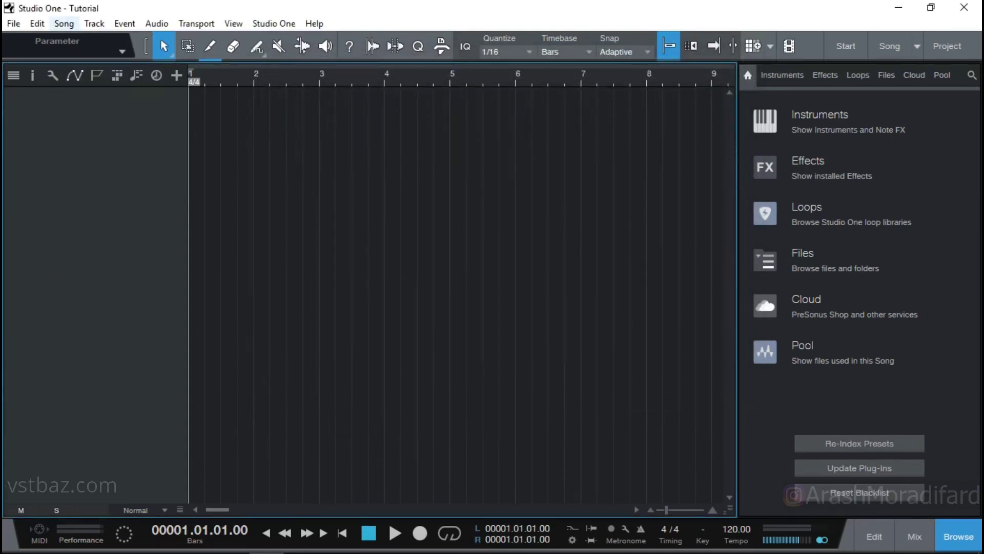
- Open the Export Stems settings, choose Tracks as the source type, and leave the export folder unchanged
click(64, 24)
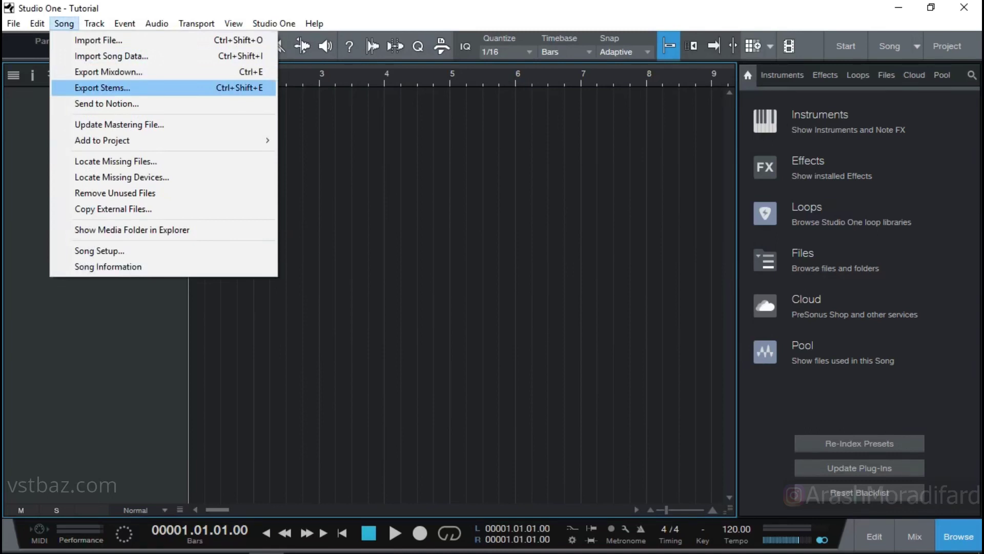
key(Return)
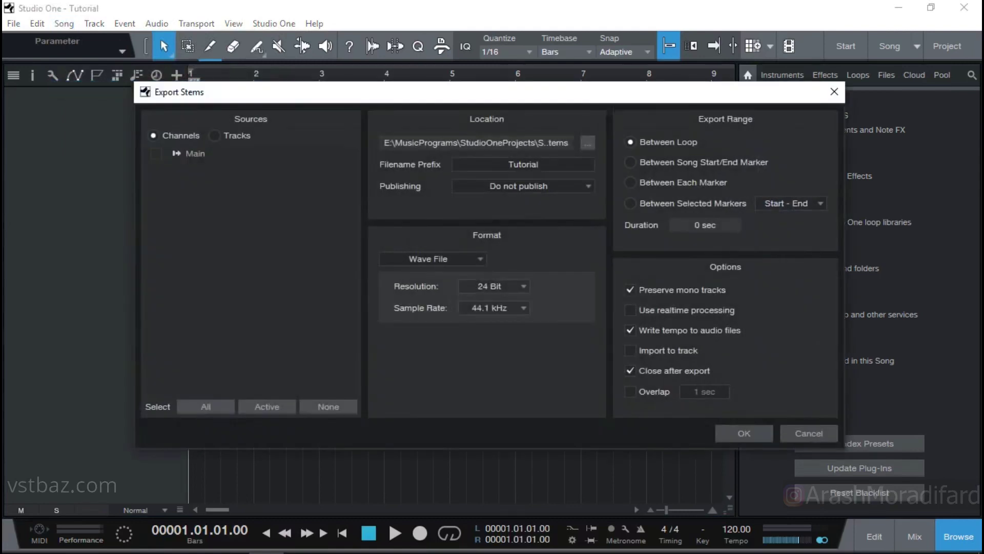
click(214, 136)
click(153, 135)
click(214, 135)
click(587, 143)
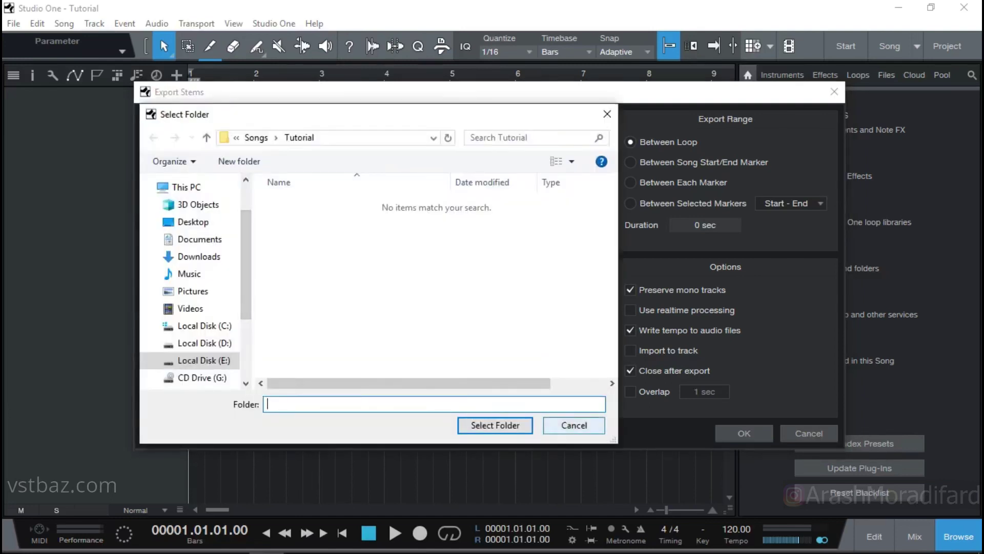
click(574, 425)
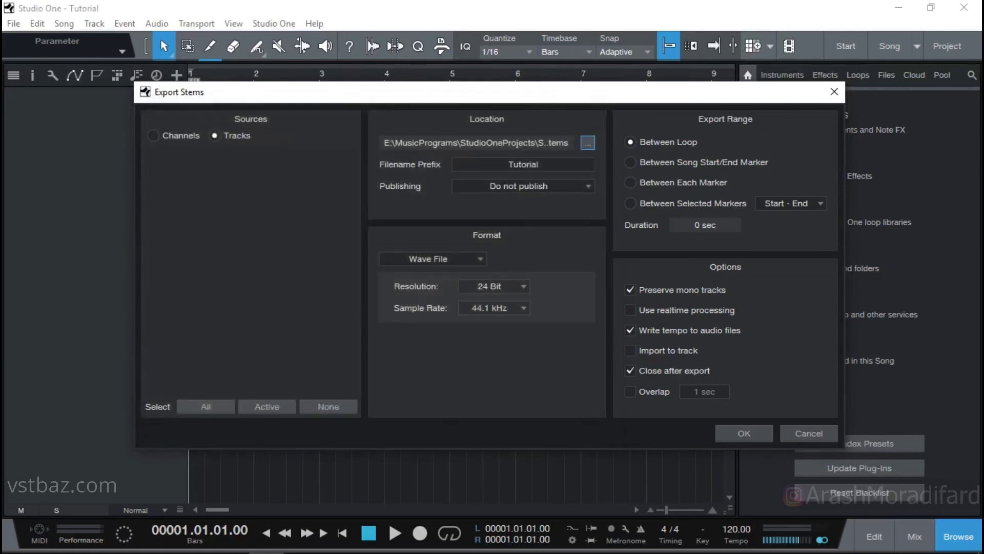
- Clear the stems' filename prefix, check the available file formats, and leave Export Stems without exporting
click(523, 164)
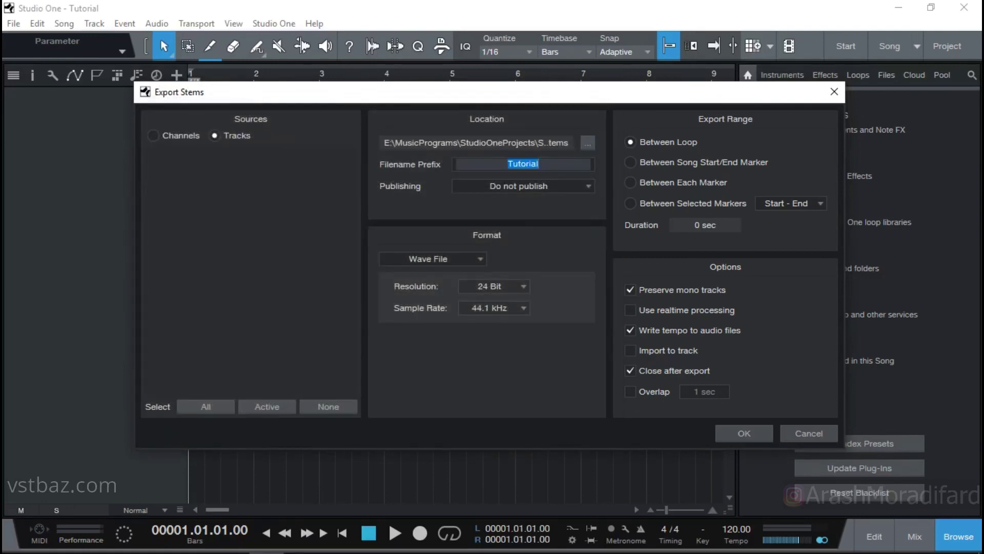
key(BackSpace)
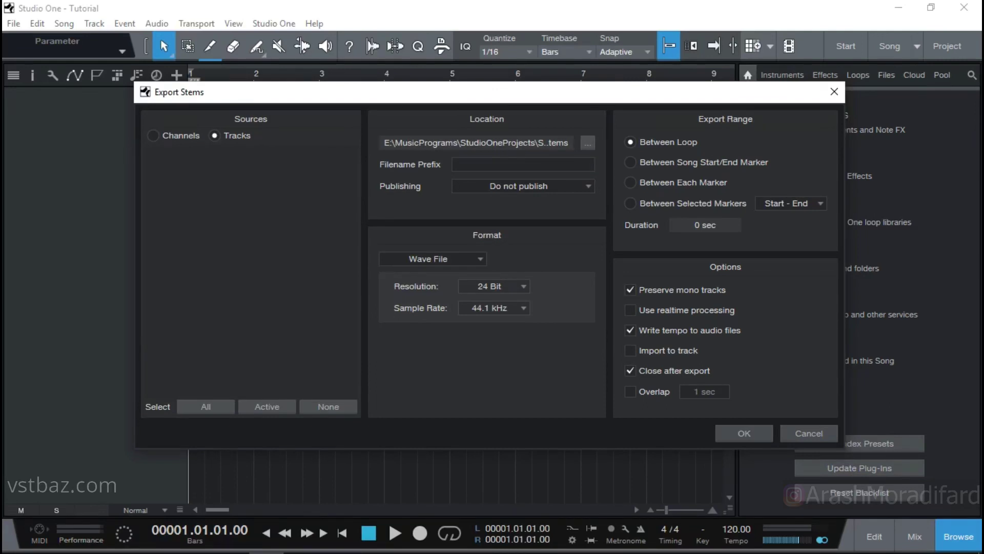
click(431, 258)
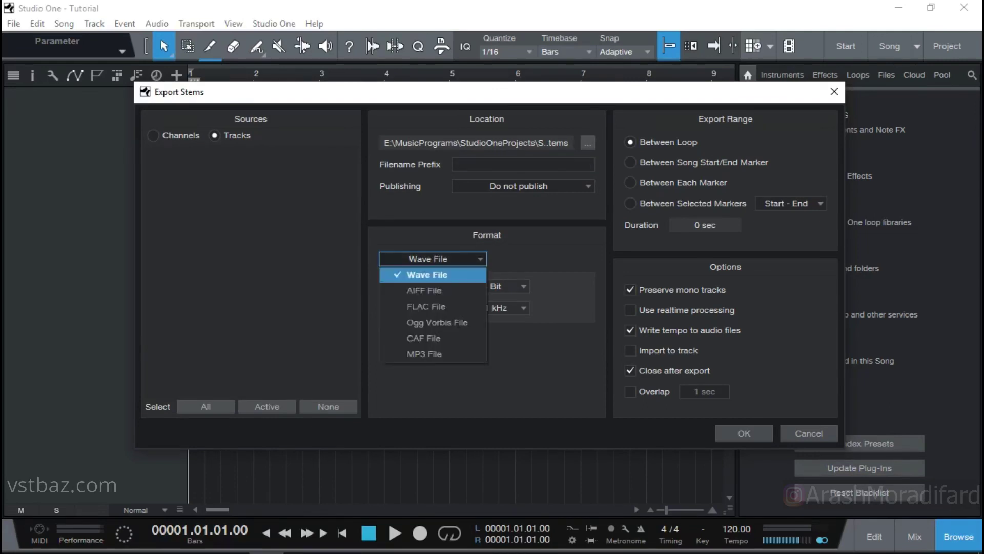
key(Escape)
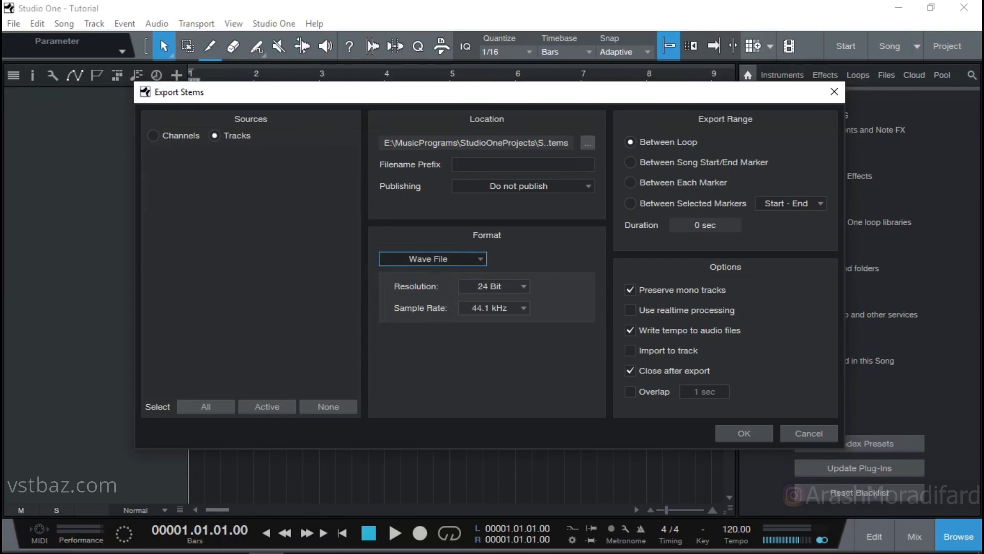
key(Escape)
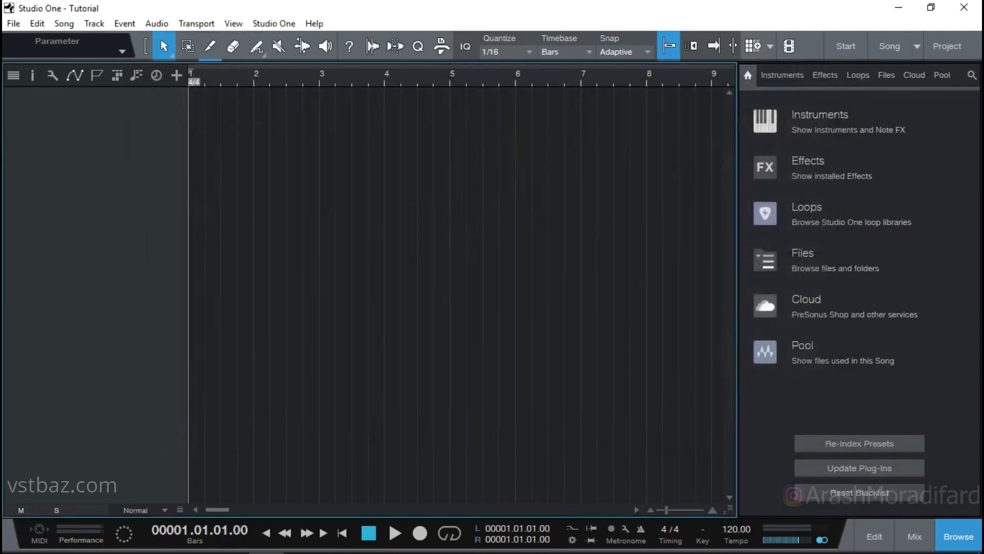
- Open the program's Options dialog
click(94, 23)
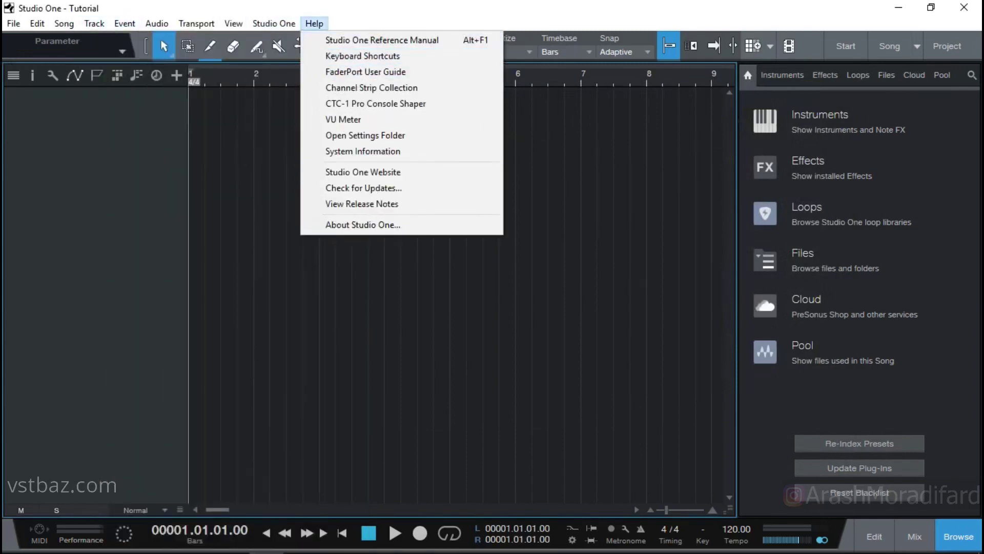
key(Escape)
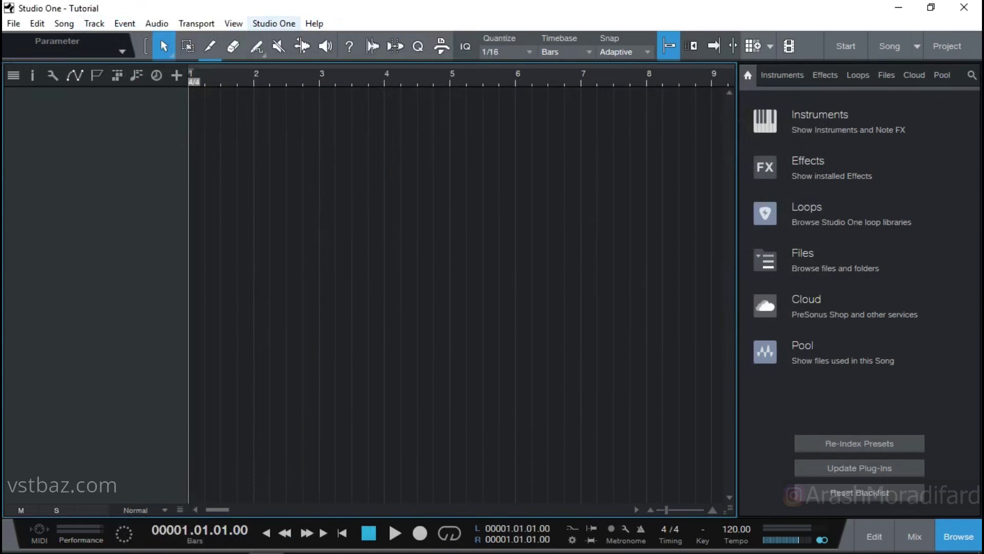
click(274, 23)
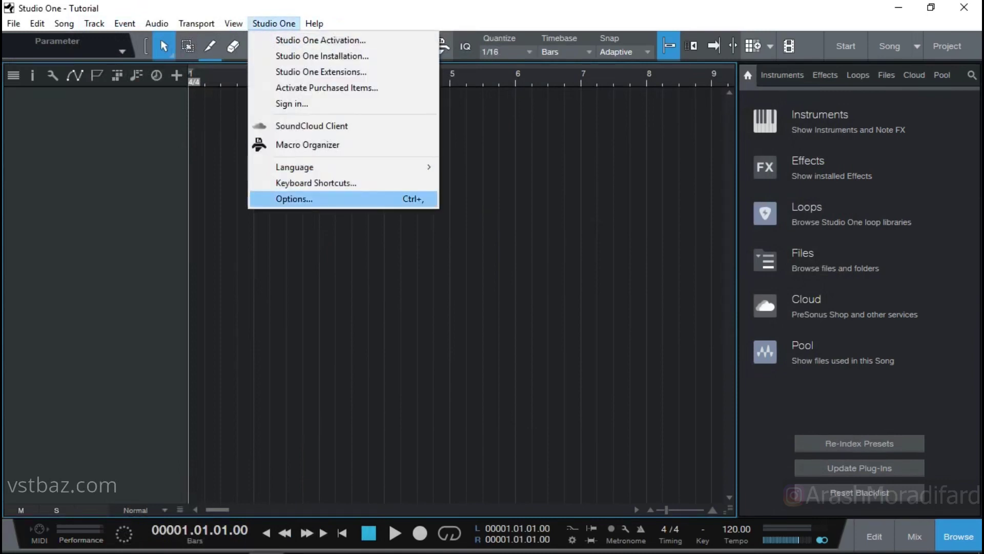
key(Return)
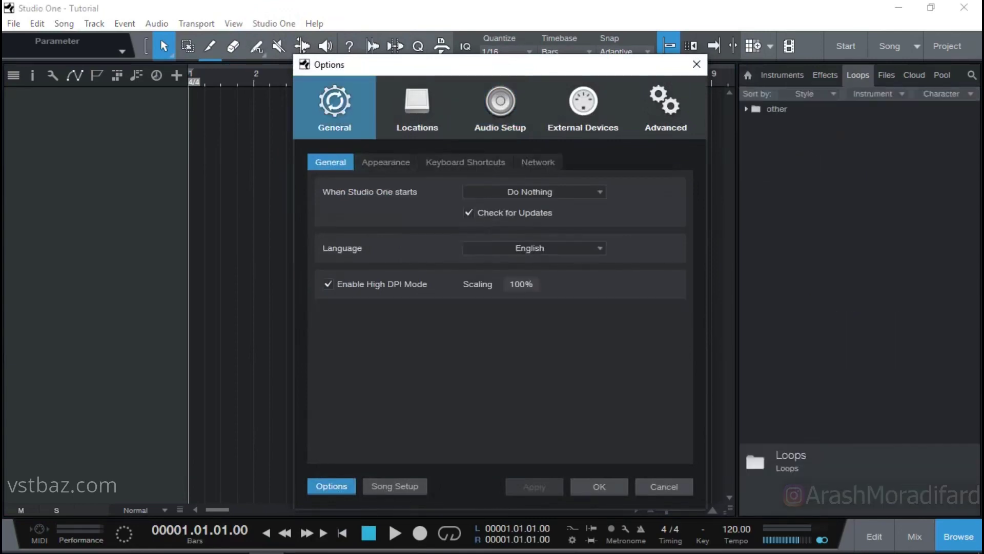
- Search the keyboard shortcuts for "remove" and select the Remove Track and Instrument command under Song
click(385, 162)
click(465, 162)
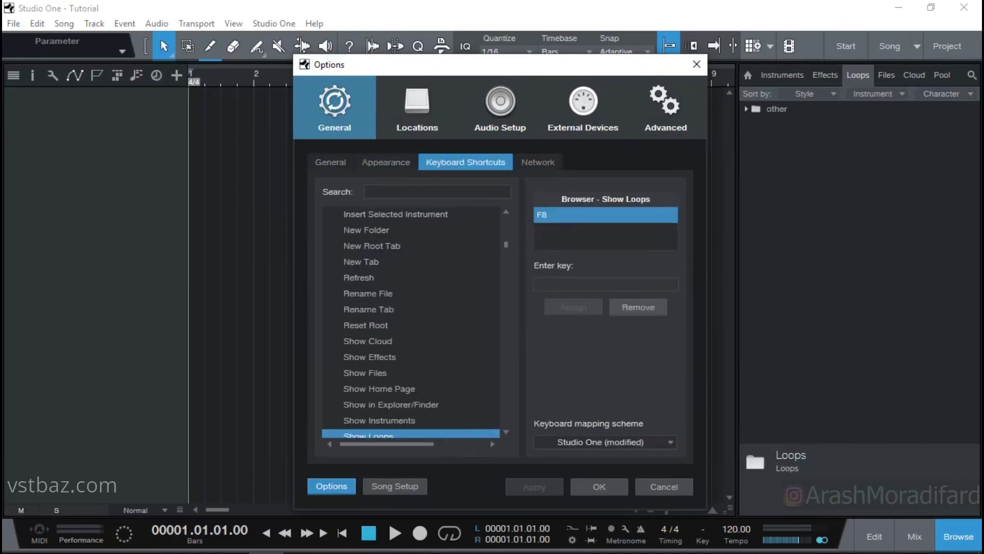
drag(505, 244, 506, 222)
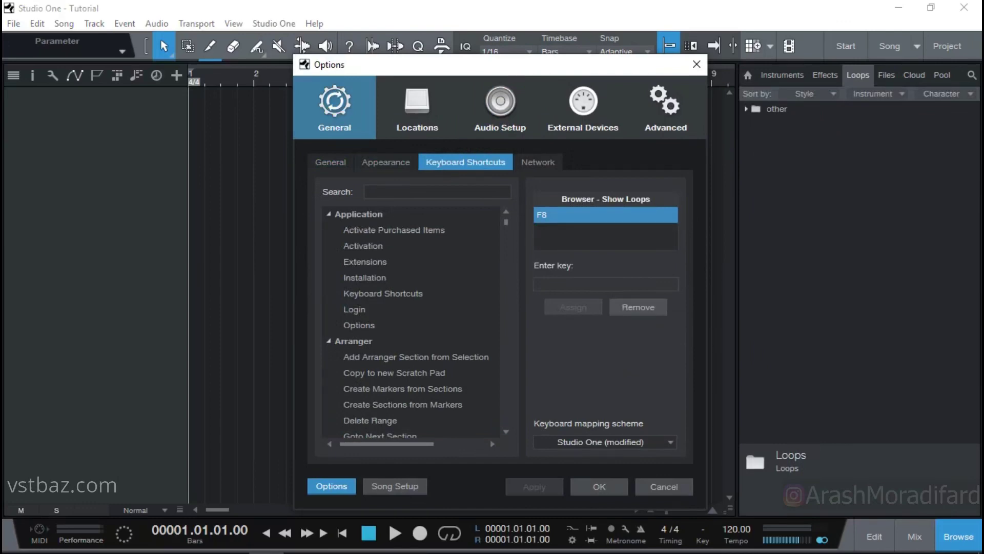
click(438, 192)
text(remo)
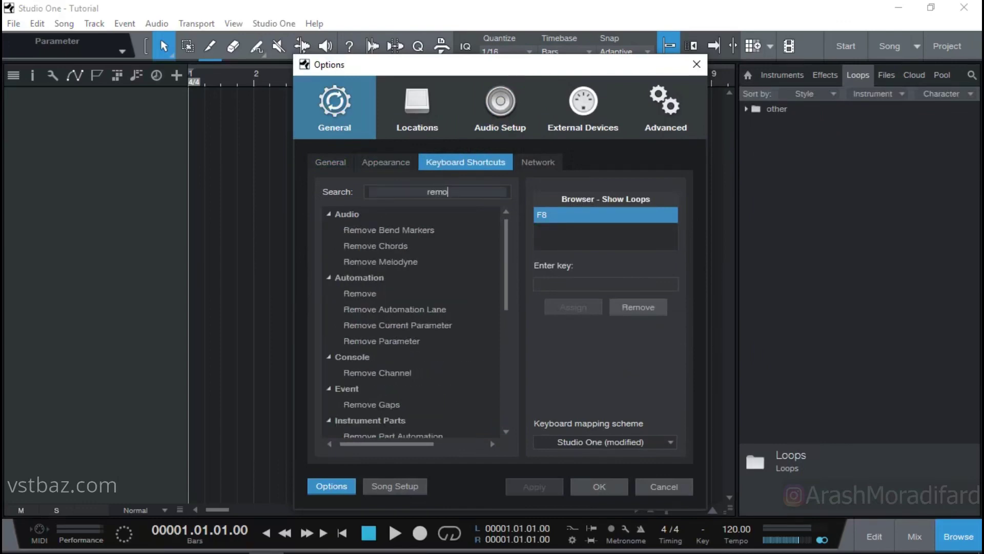
text(ver)
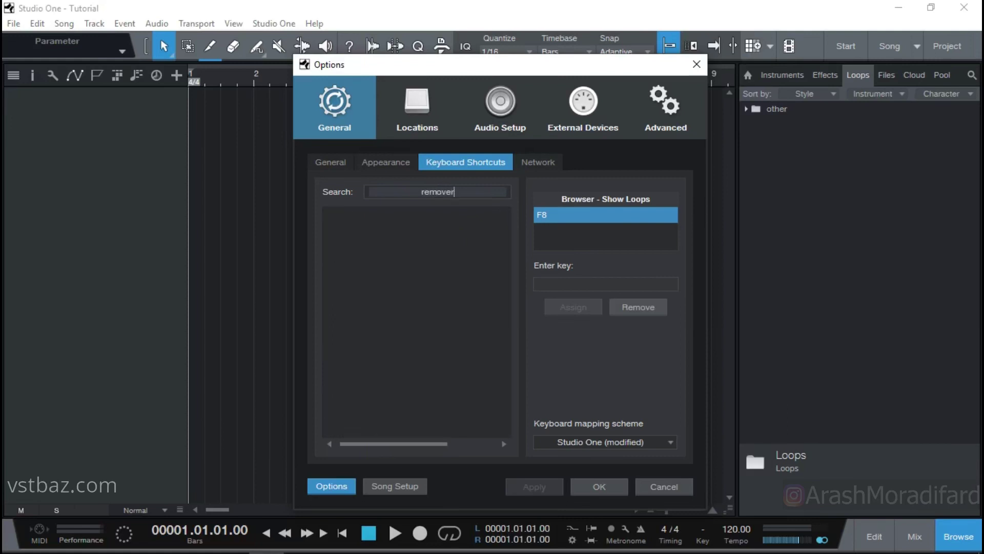
scroll(410, 323, down, 4)
click(403, 350)
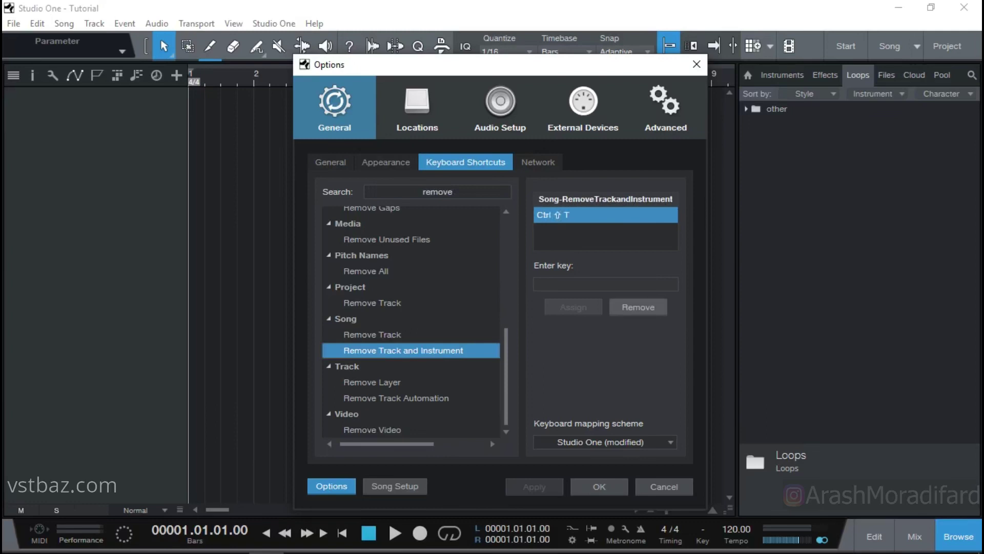
- Remove the shortcut of Remove Track and Instrument, assign Ctrl+Shift+T to it, and apply the change
click(638, 307)
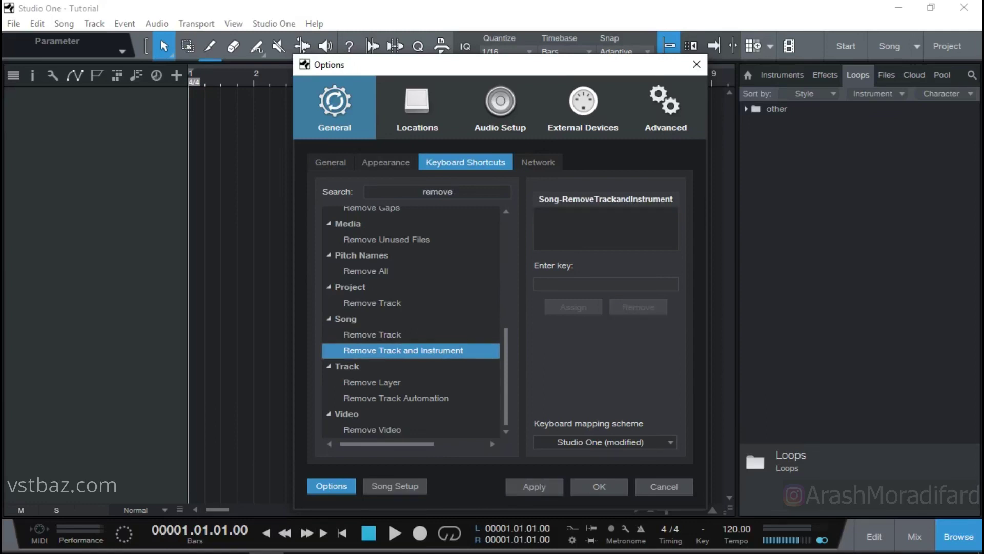
click(605, 284)
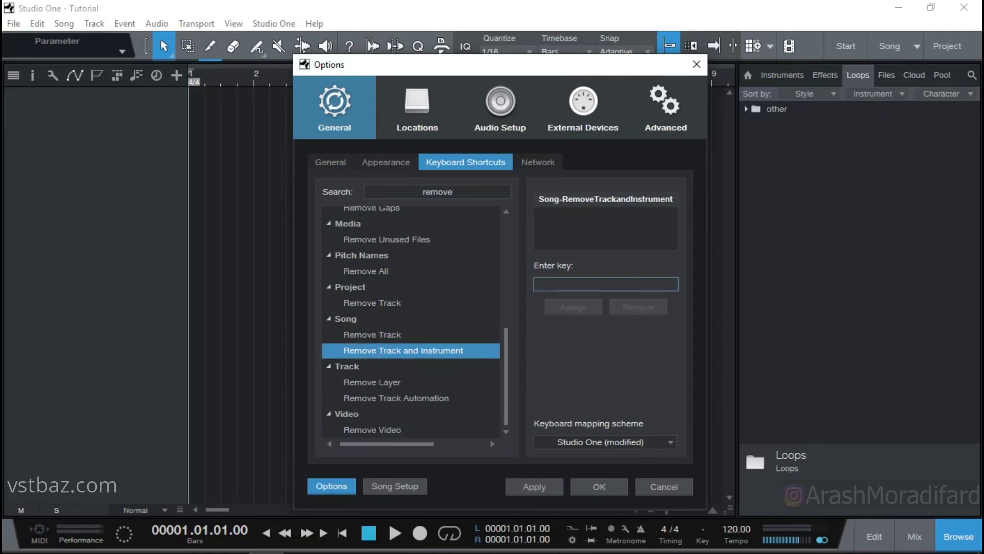
key(ctrl+shift+t)
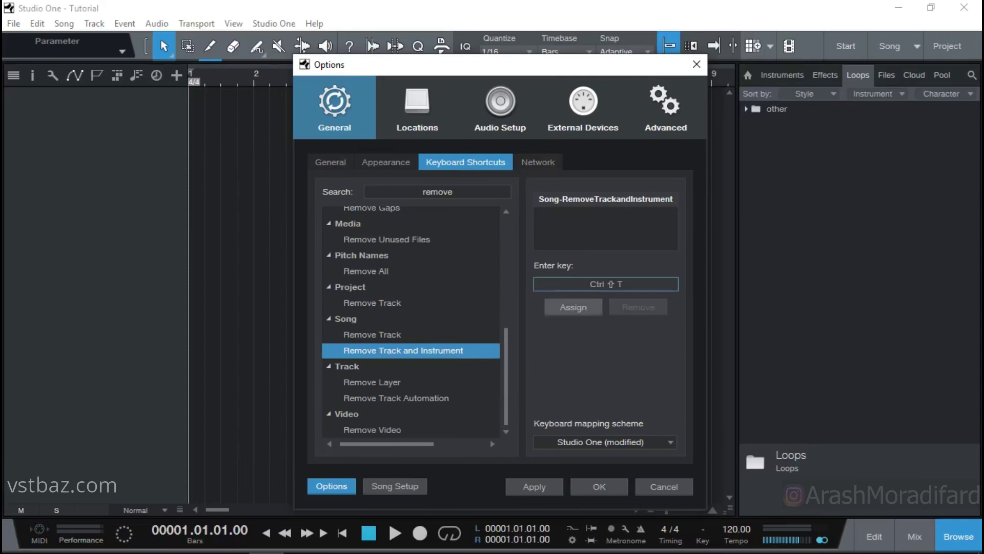
click(573, 307)
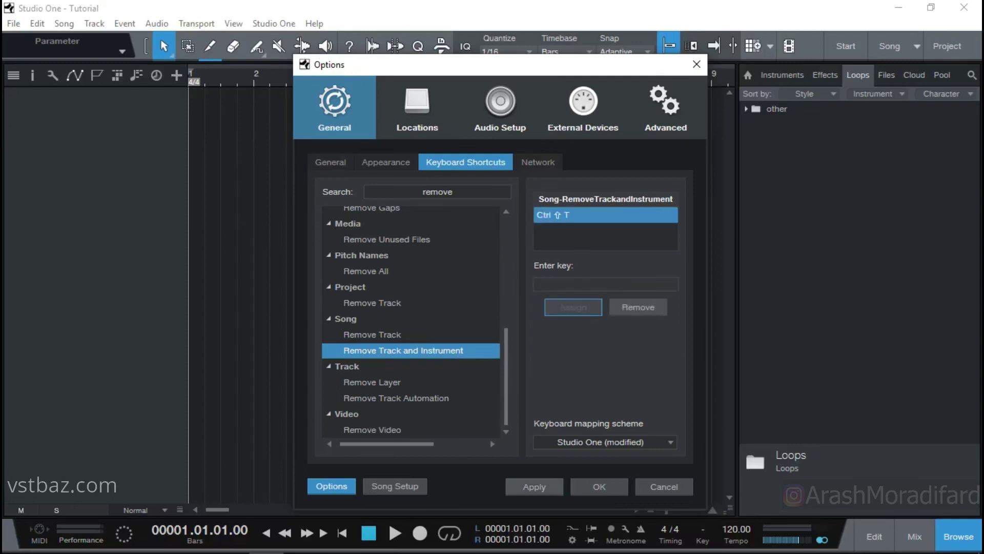
click(534, 486)
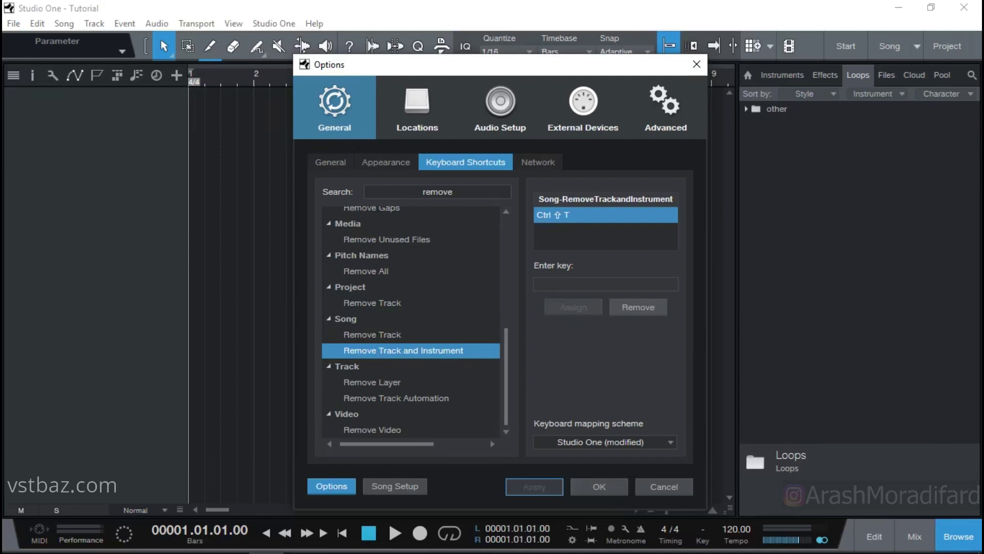
- Review the Locations settings, including user data, file types, sound sets, instrument library and VST plug-ins
click(416, 107)
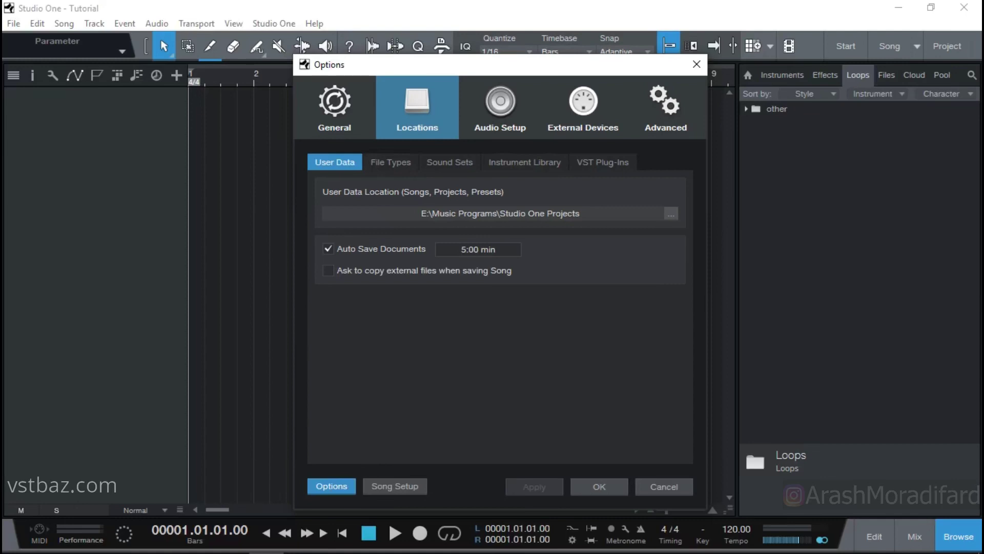
click(391, 162)
click(449, 162)
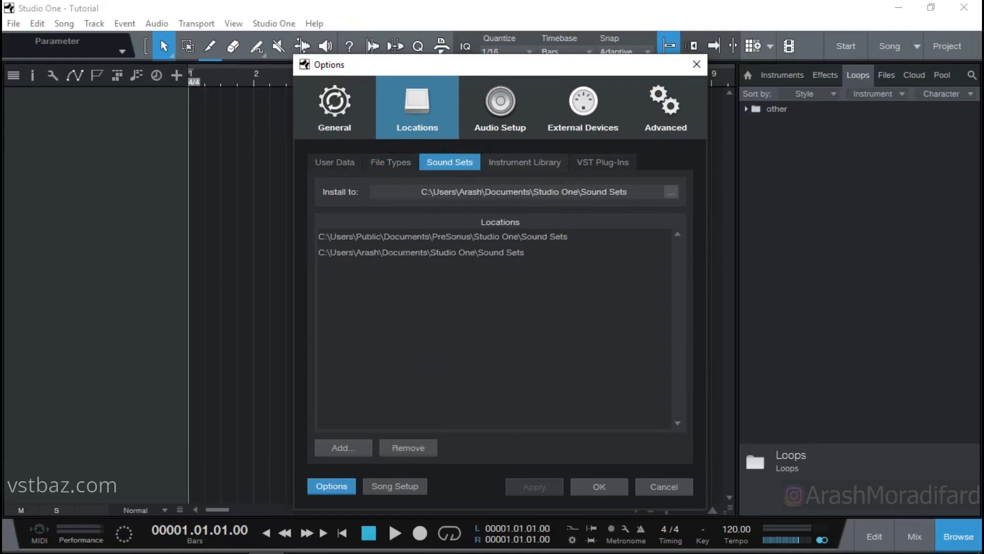
click(524, 162)
click(603, 162)
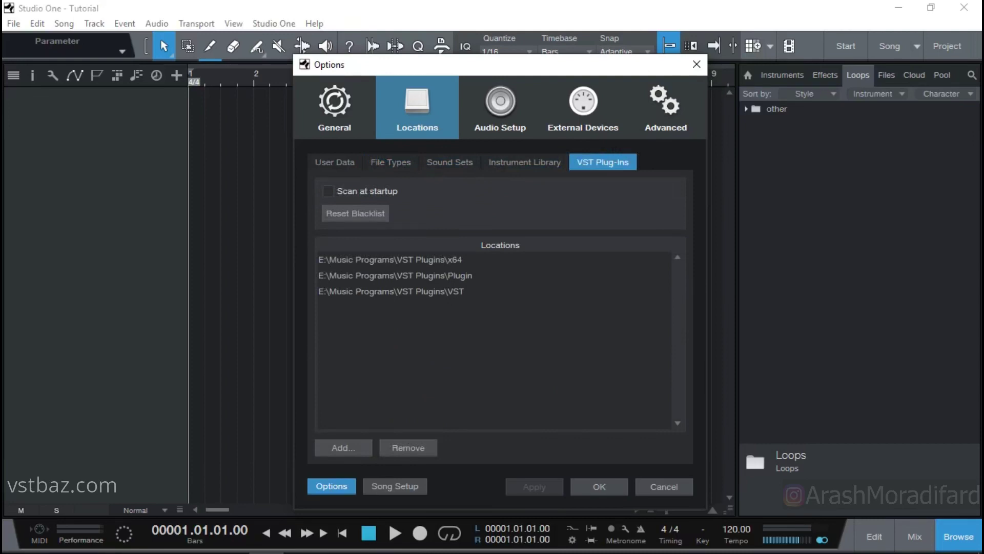
- Try turning Scan at startup on and back off, and look through the listed VST plug-in folders
click(328, 191)
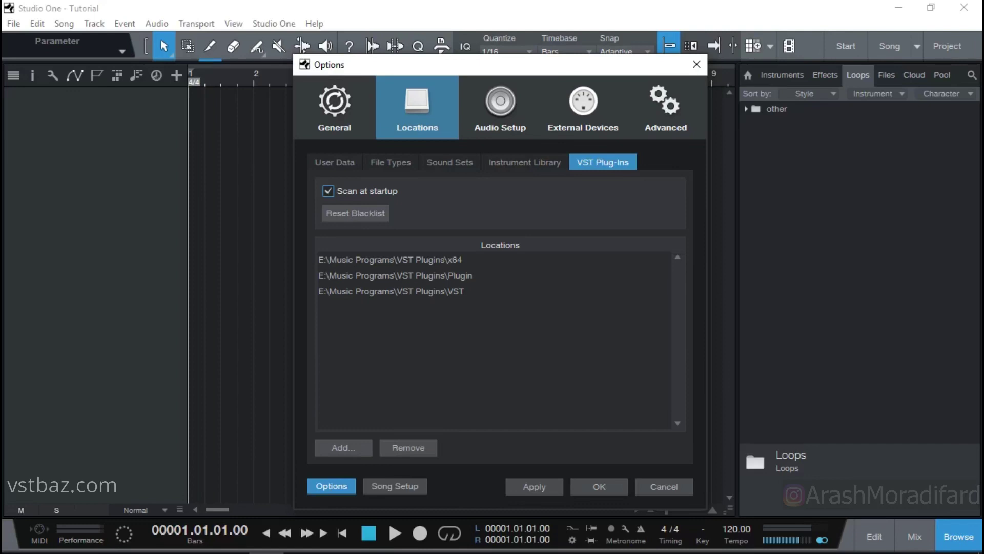
click(328, 191)
click(391, 291)
click(395, 276)
click(390, 260)
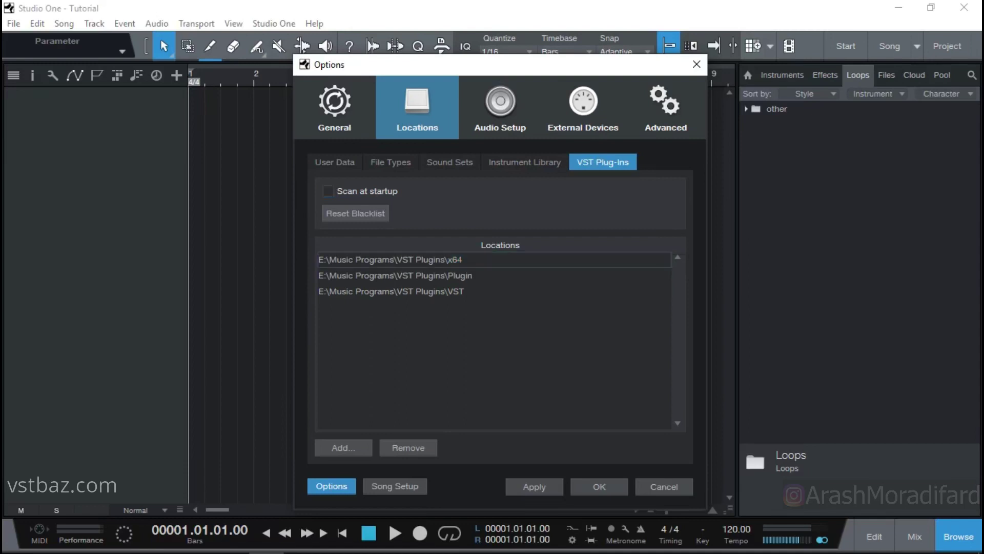
click(395, 275)
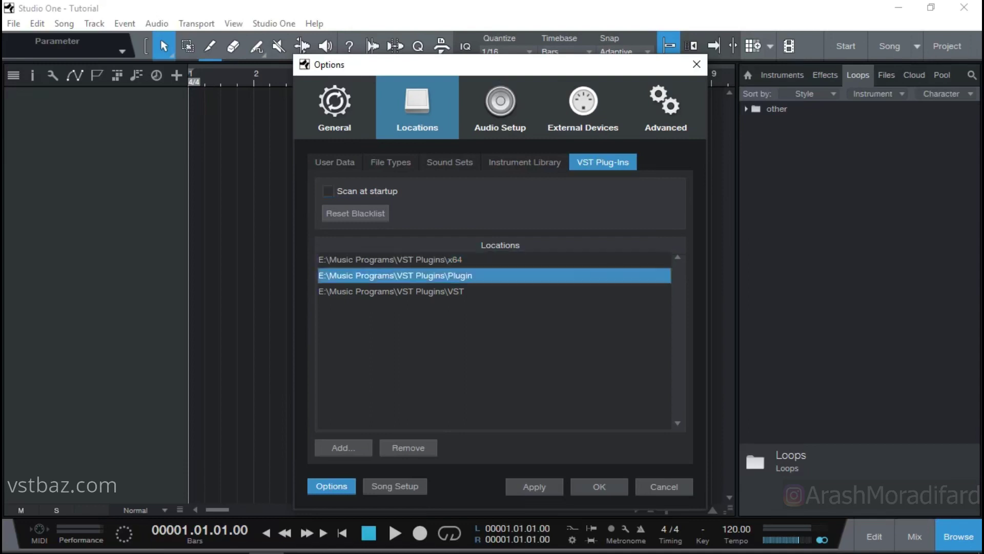
click(390, 291)
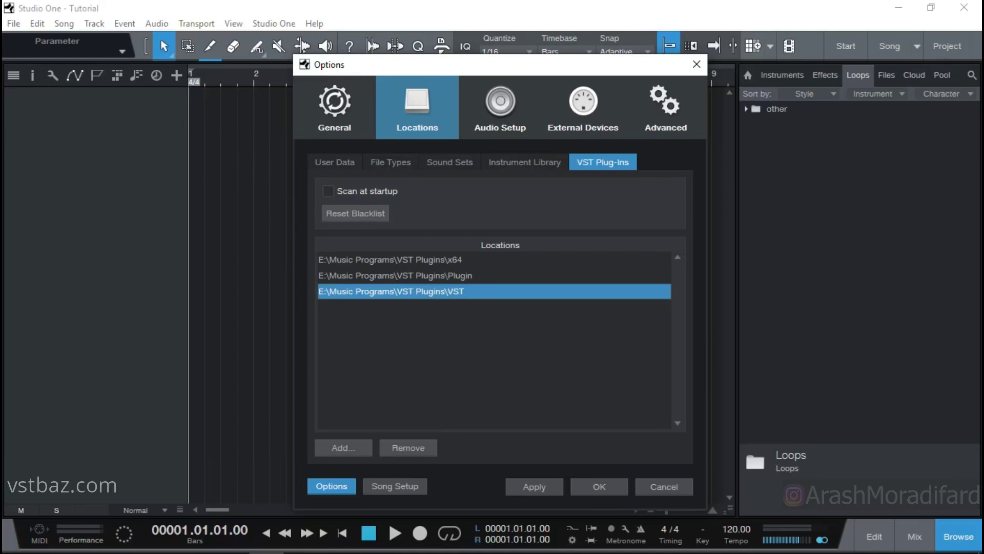
- Leave the VST plug-in locations and review the audio device and processing settings in Audio Setup
key(Escape)
click(618, 281)
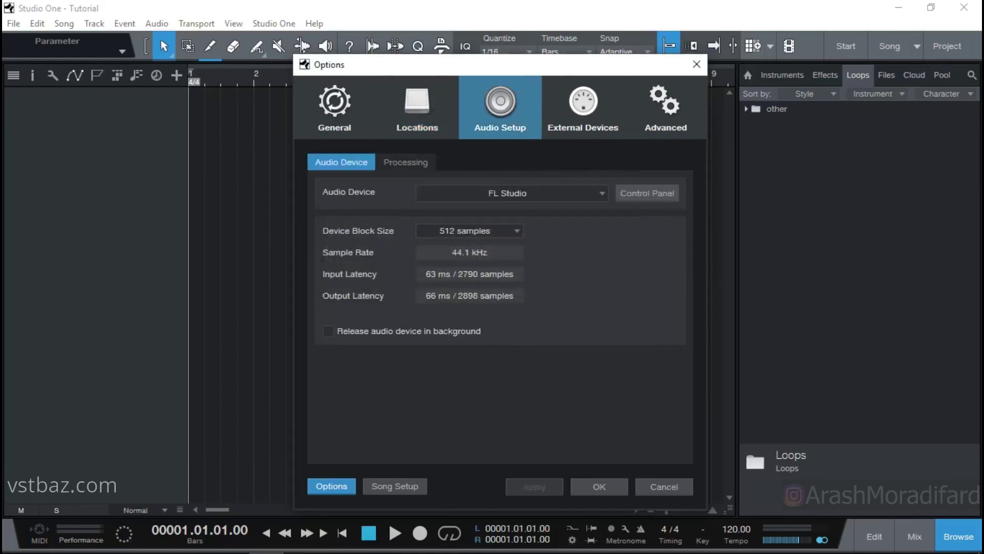
click(405, 161)
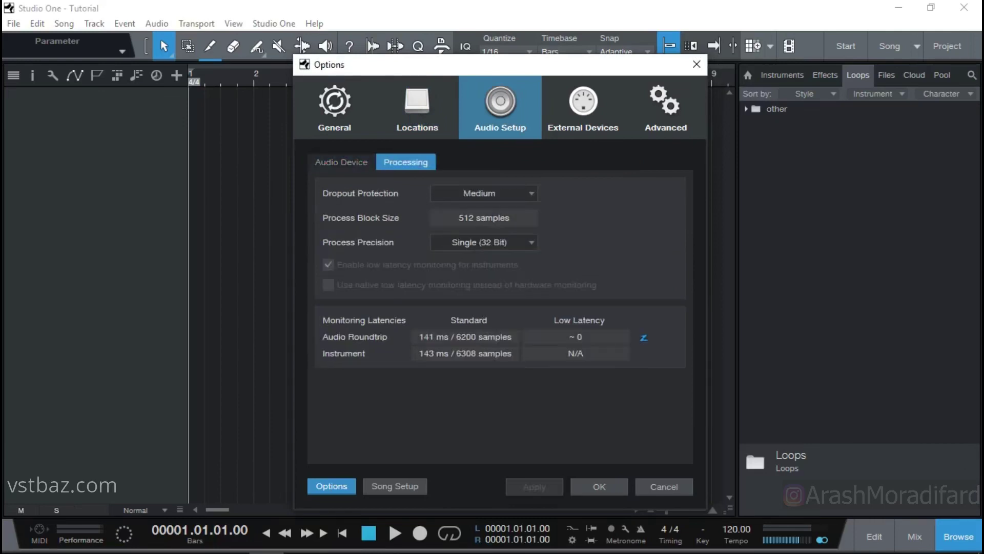
click(340, 162)
- Start adding a device in External Devices and look through the Frontier and KORG device models
click(583, 107)
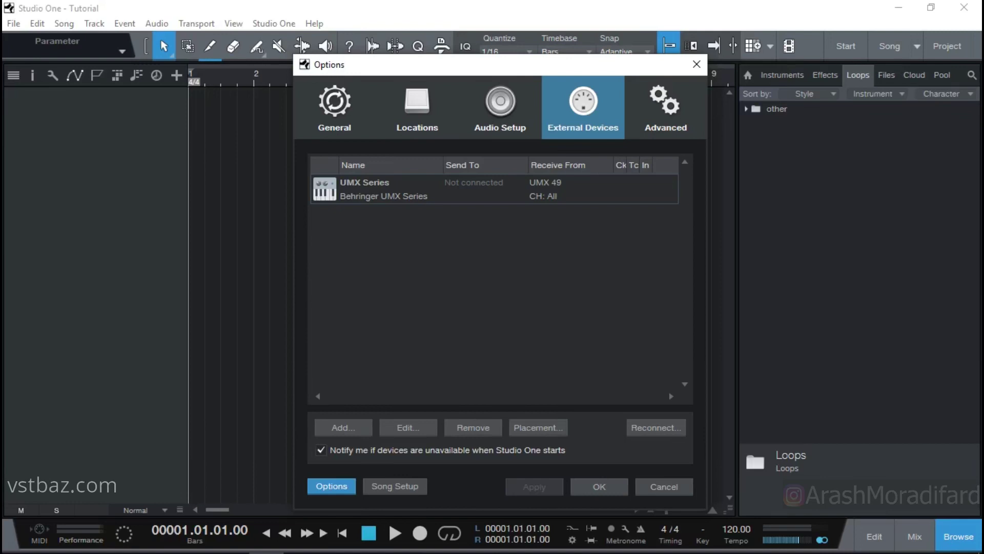
click(383, 189)
click(343, 427)
scroll(380, 266, down, 1)
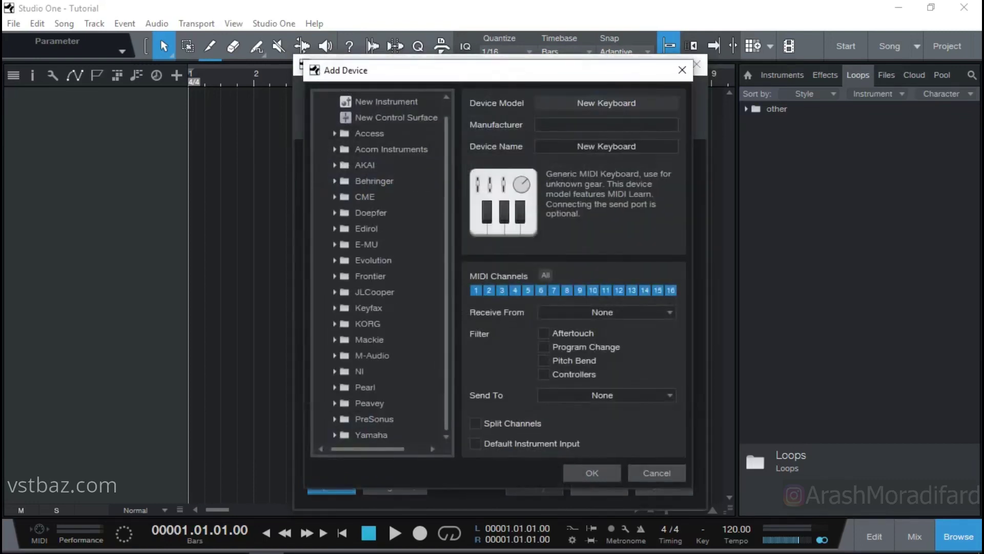
scroll(381, 266, up, 1)
click(334, 290)
click(383, 305)
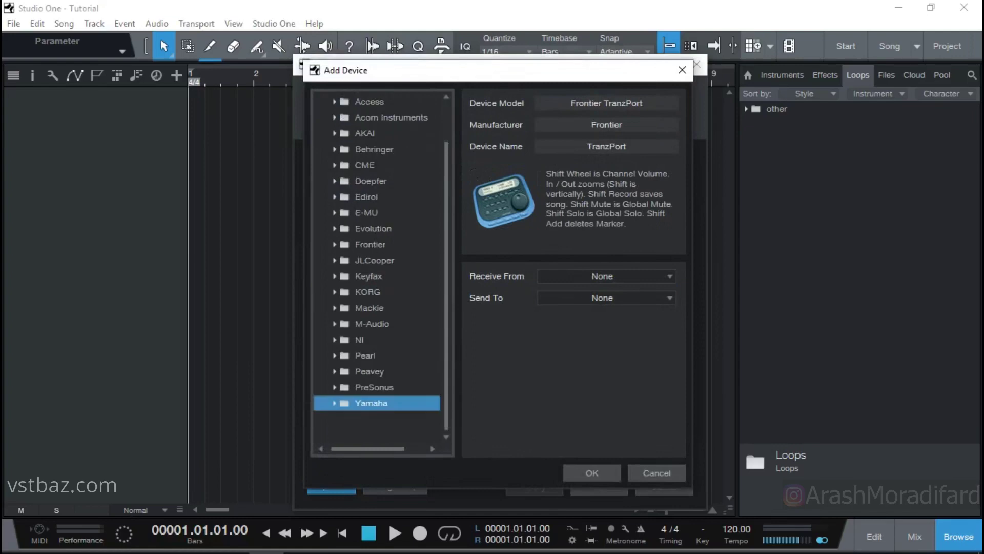
click(334, 292)
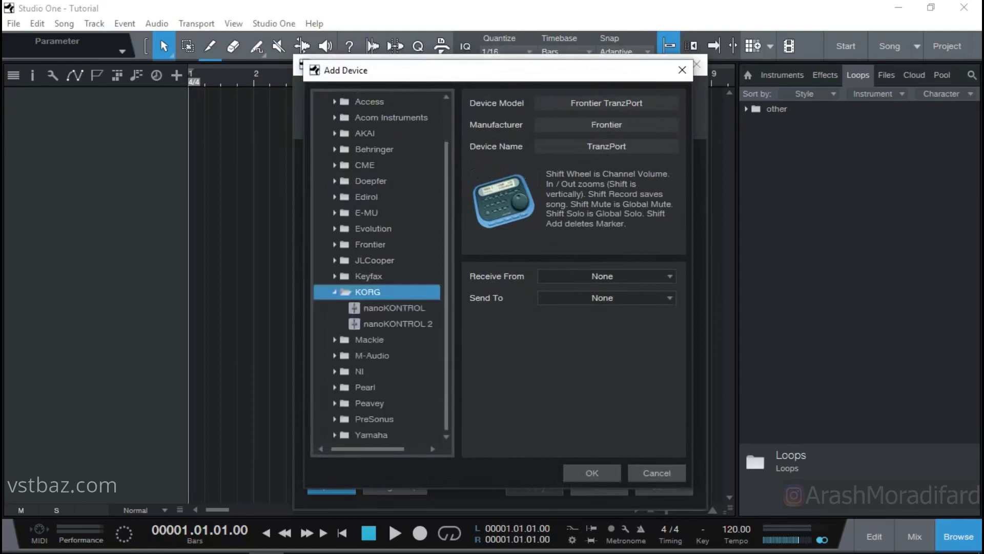
key(Left)
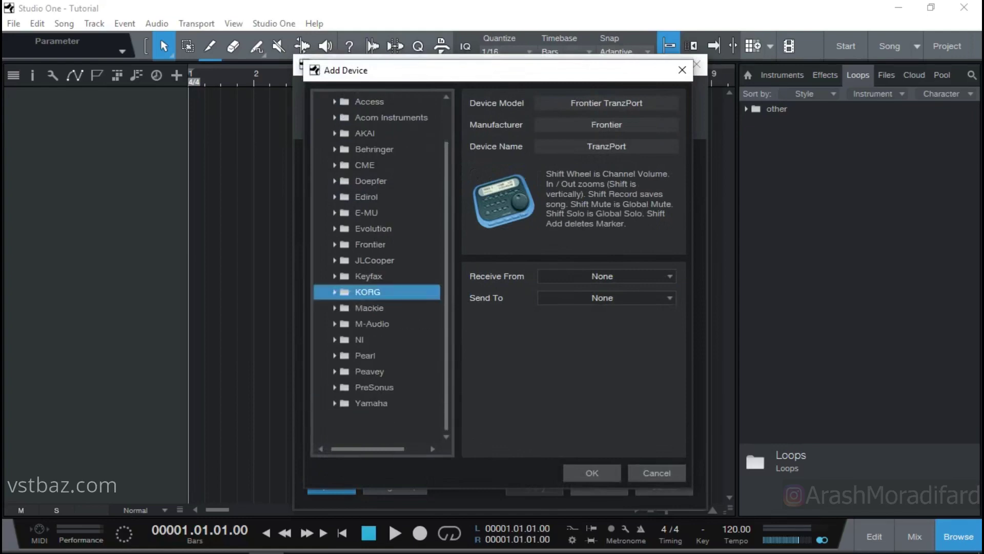
- Select the Behringer UMX Series model and check its available Receive From ports without choosing one
click(334, 149)
click(386, 226)
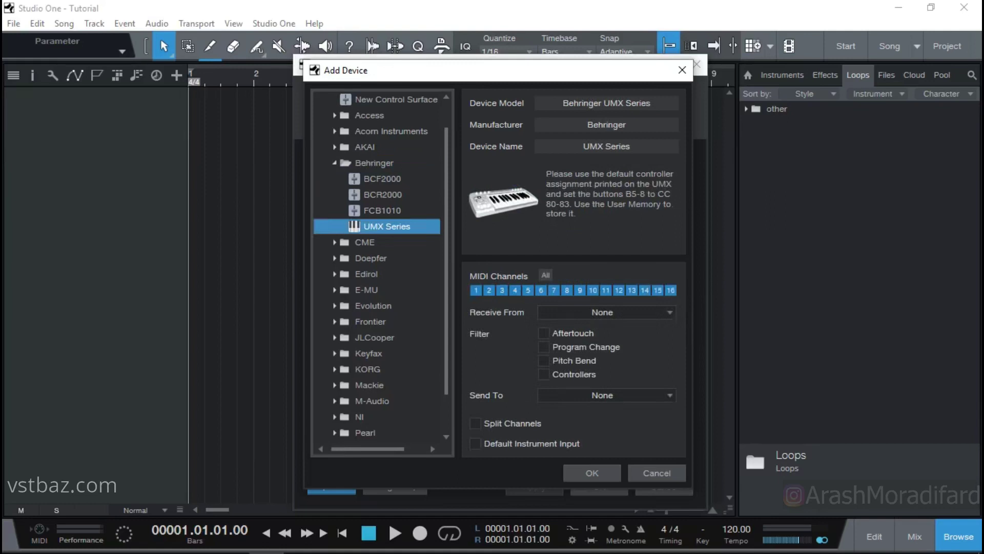
click(607, 313)
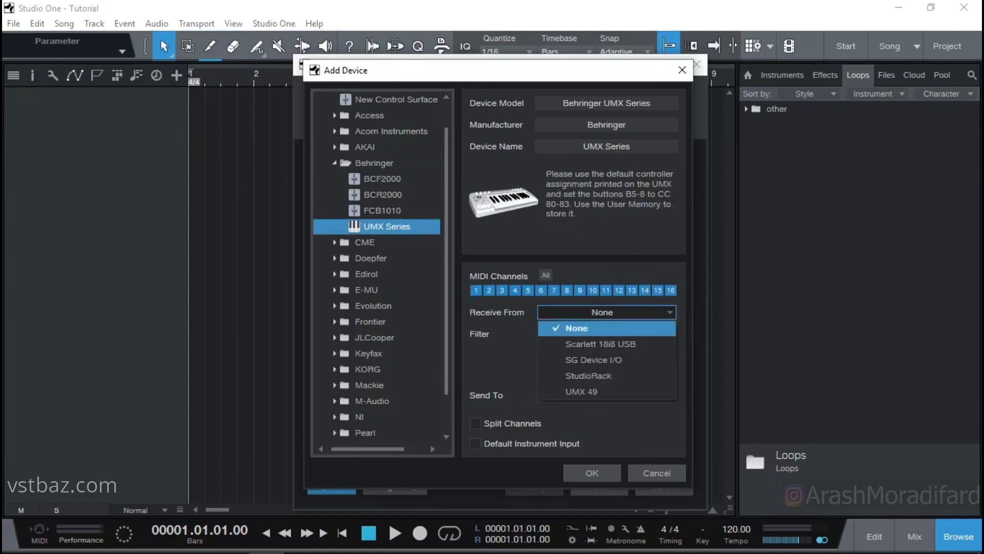
click(606, 312)
click(606, 312)
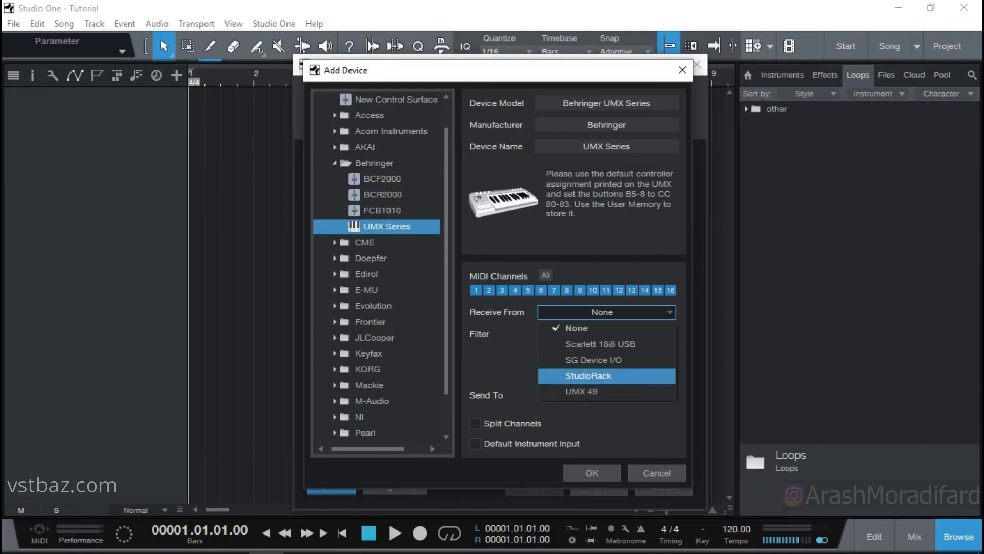
key(Escape)
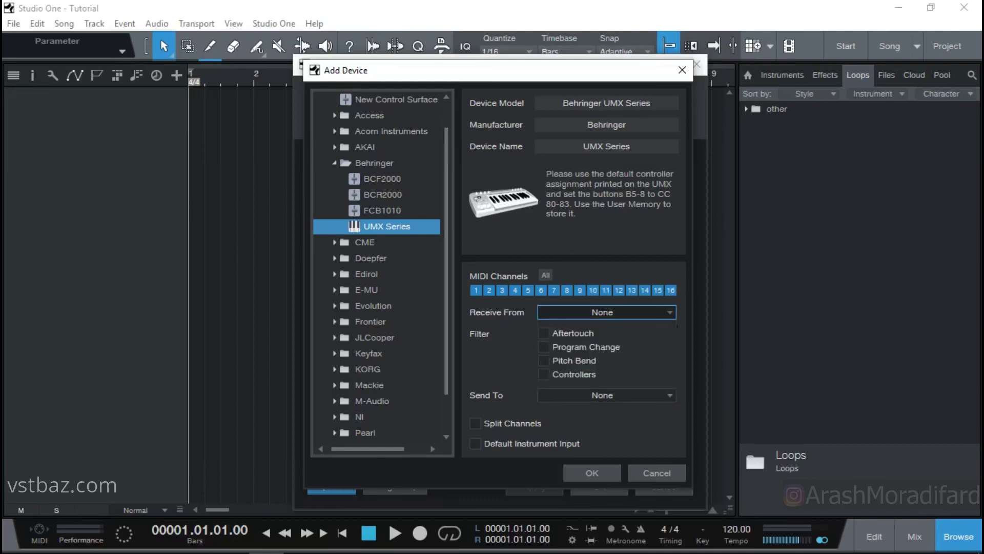
- Try setting up a New Keyboard named Oxygen, check its Receive From ports, and leave without adding the device
scroll(379, 264, up, 1)
click(335, 194)
click(384, 99)
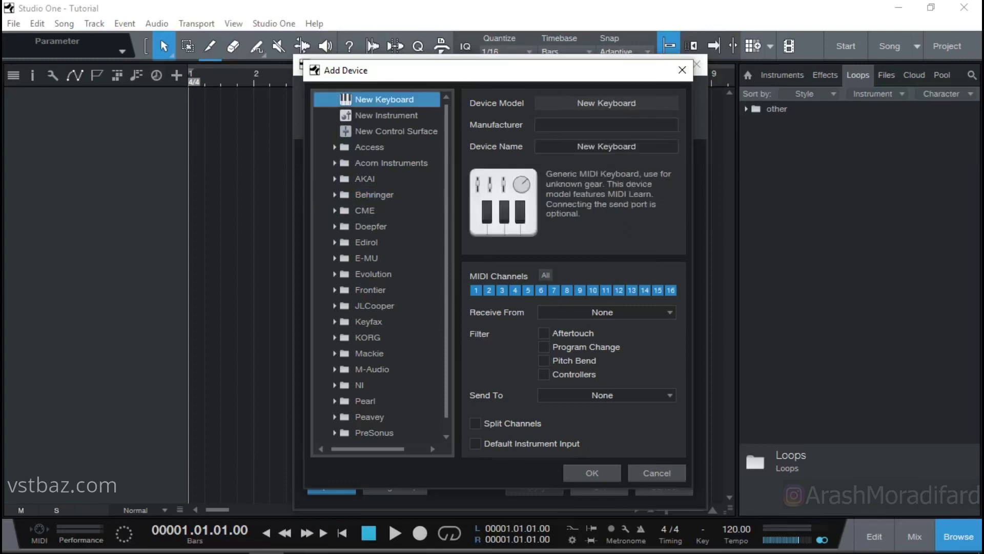
click(606, 146)
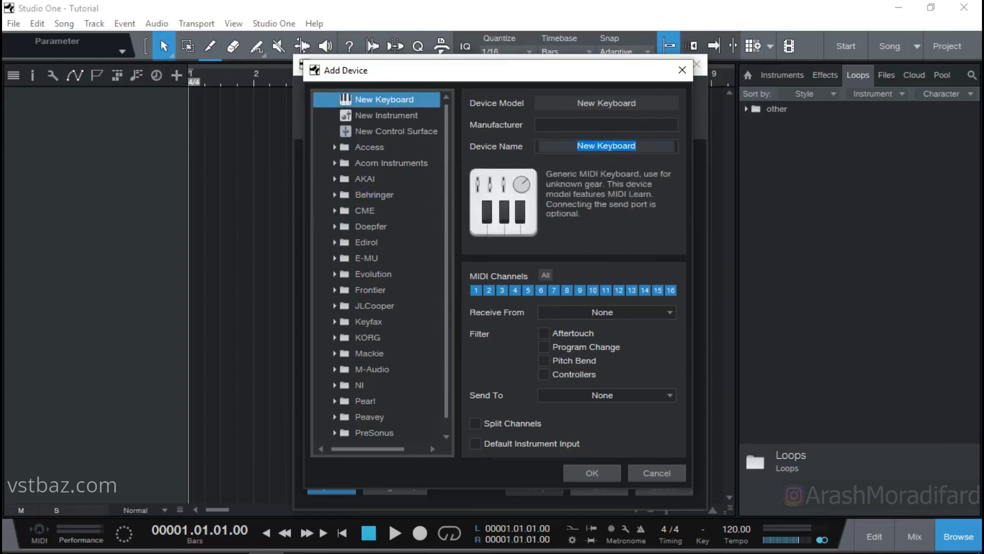
text(Oxygen)
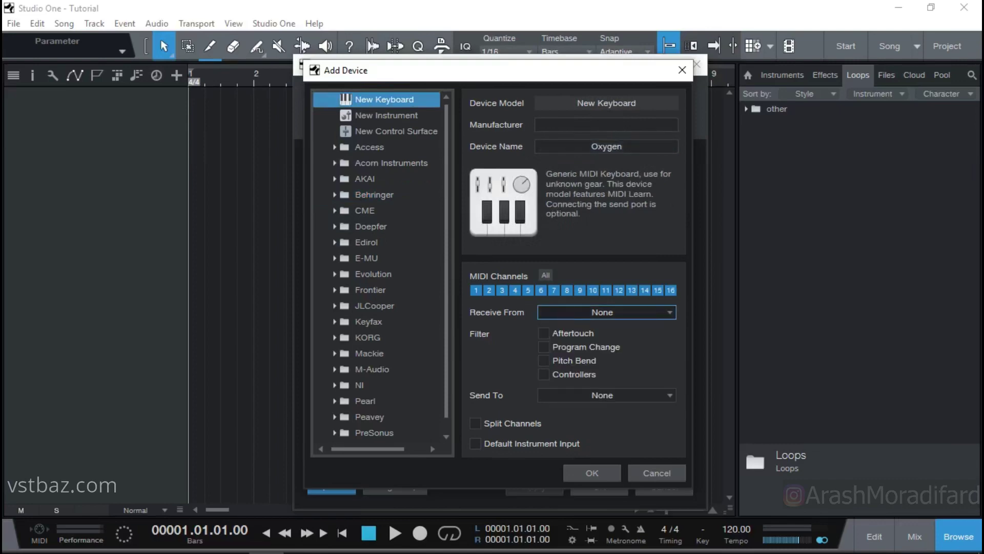
click(605, 312)
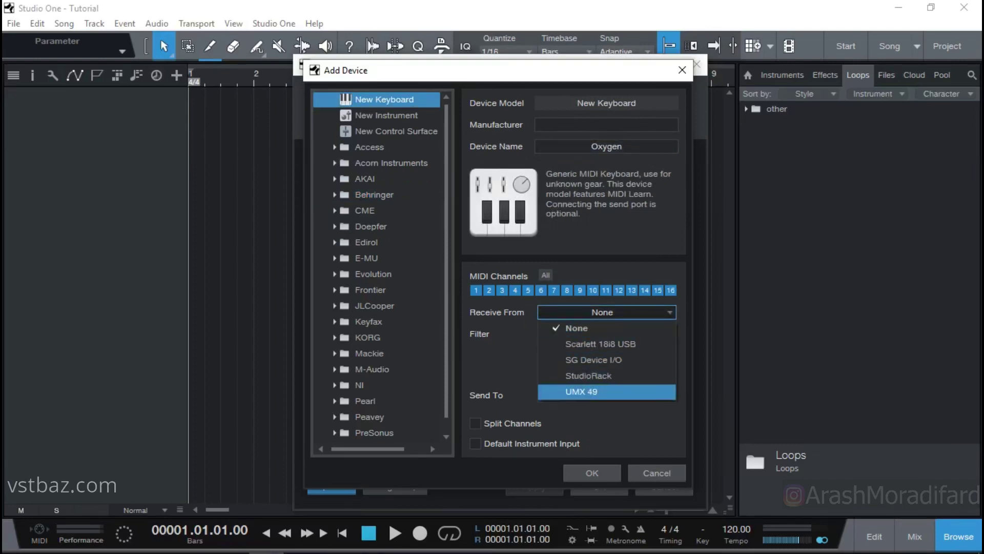
key(Escape)
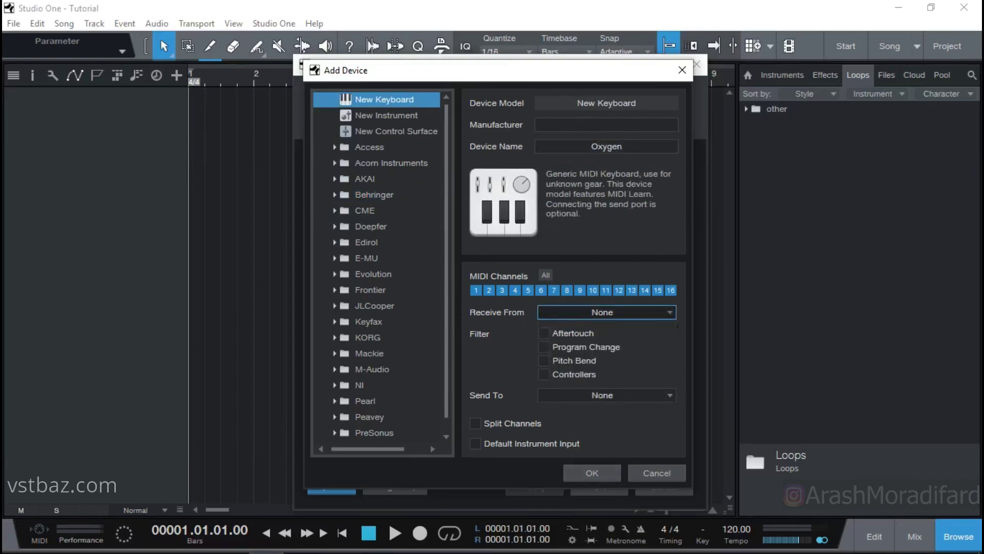
click(656, 472)
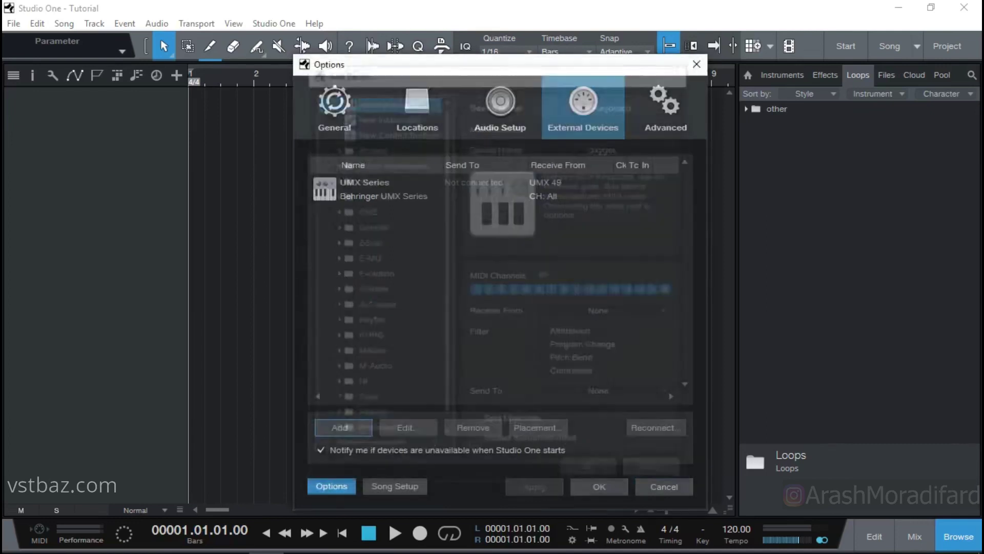
click(494, 189)
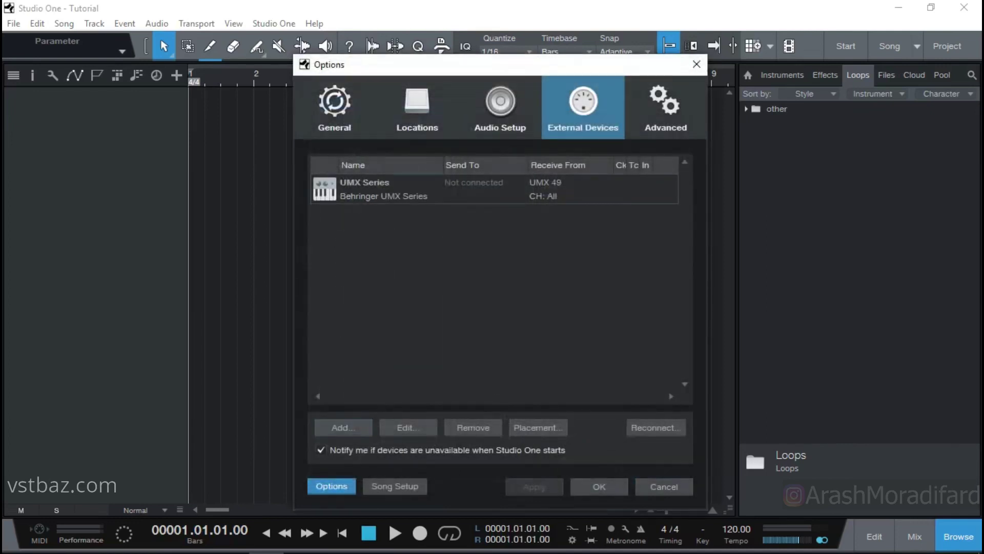
- Review the Advanced options for editing, automation, audio, MIDI, console and services, and close Options
click(665, 107)
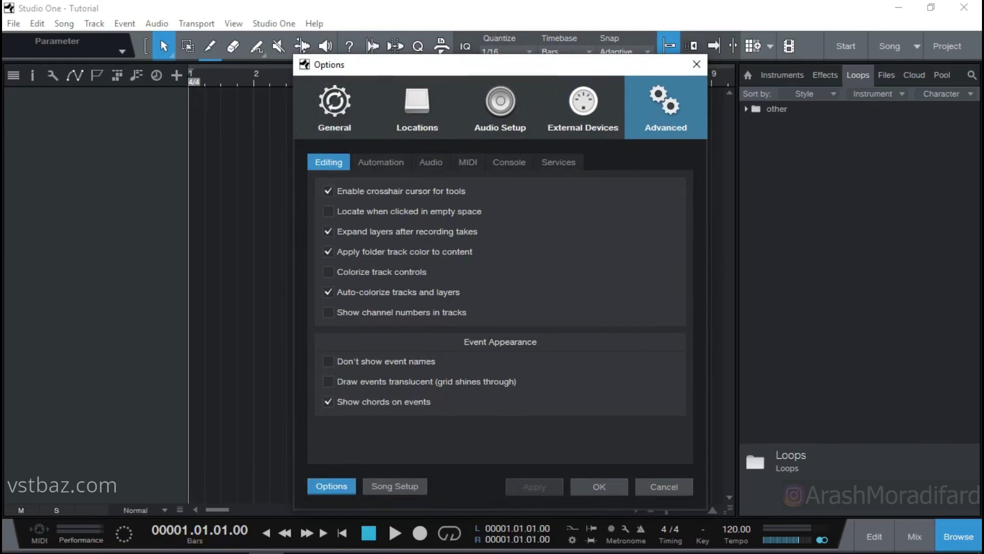
click(380, 162)
click(430, 162)
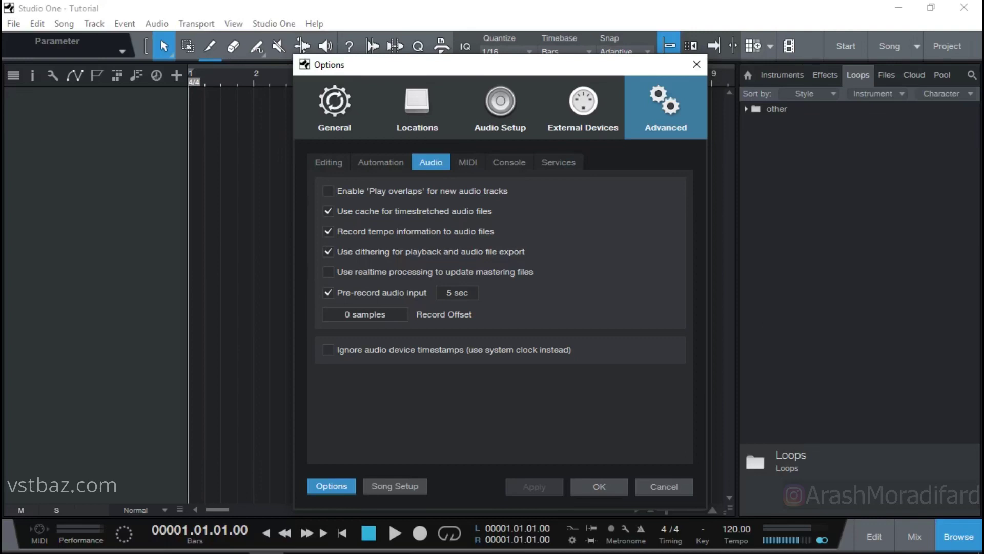
click(467, 162)
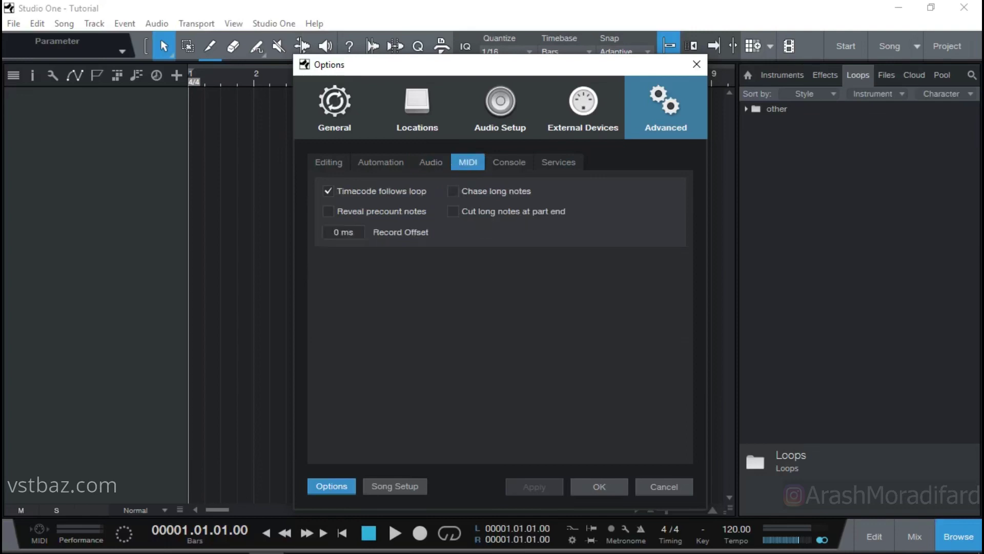
click(508, 162)
click(558, 162)
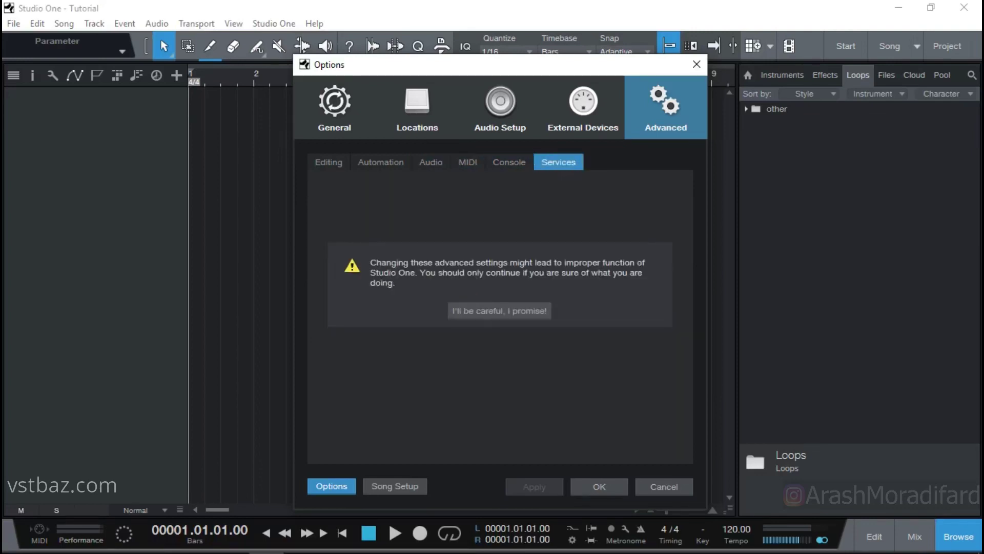
click(508, 162)
click(328, 162)
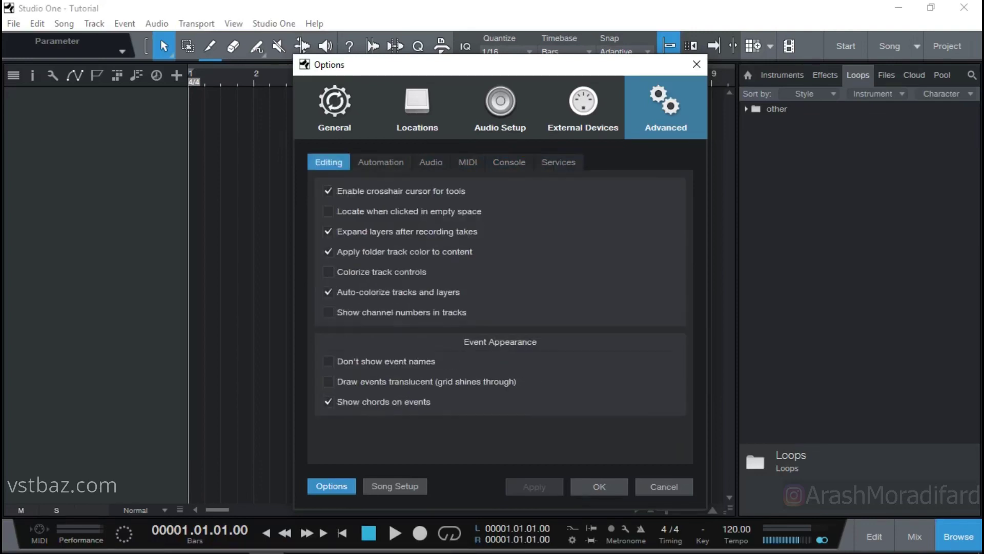
click(598, 485)
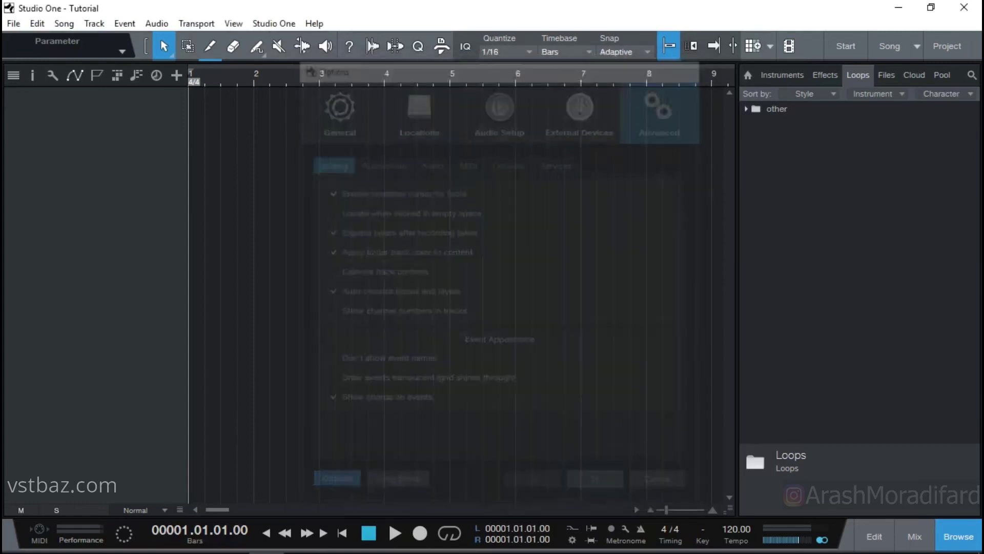
- Check the Transport options, move the playhead to bar 2, and play and stop the song
click(196, 23)
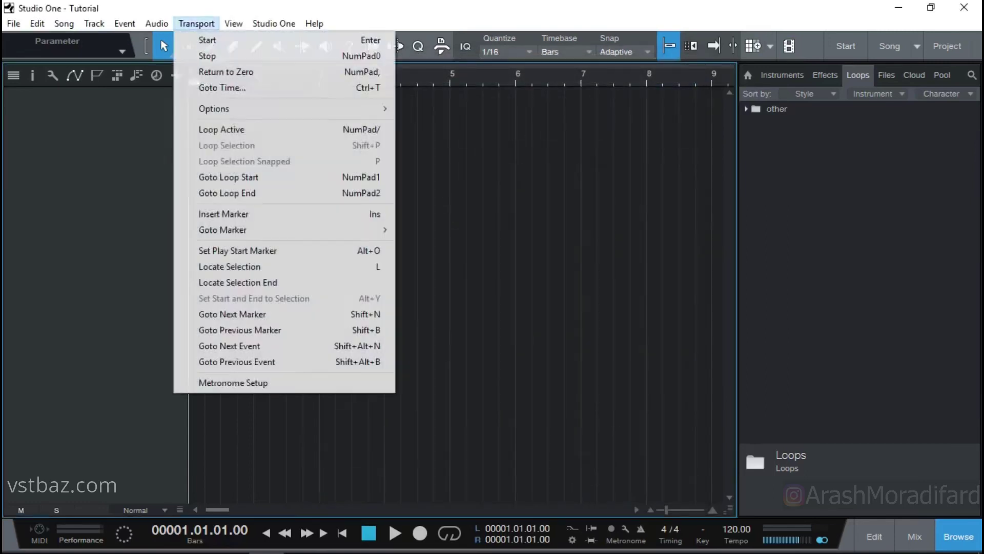
mouse_move(284, 109)
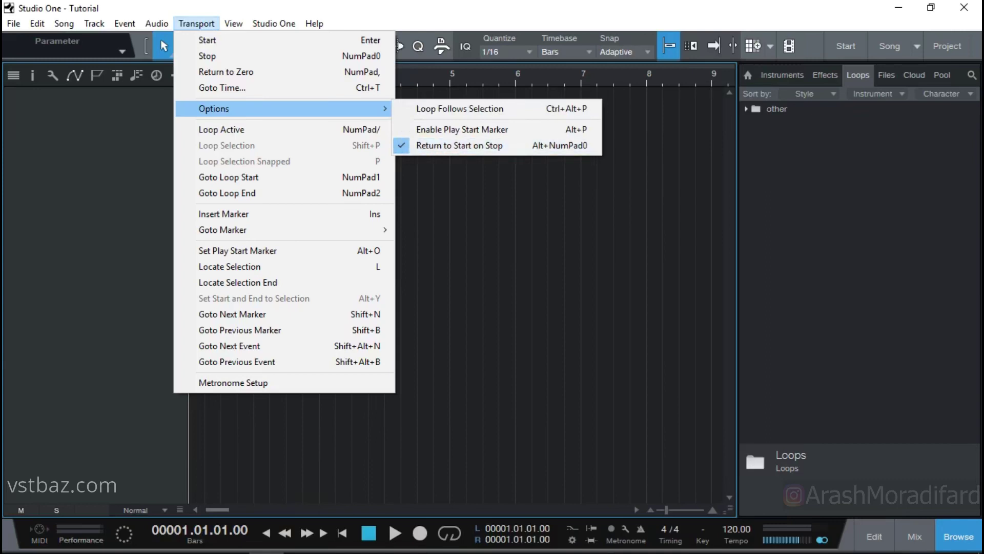
key(Escape)
key(KP_Add)
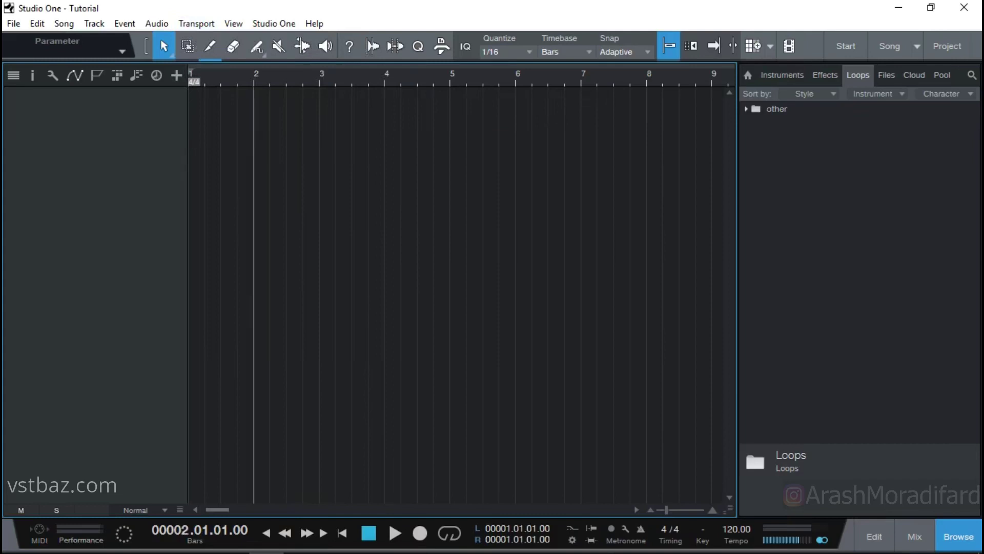
key(space)
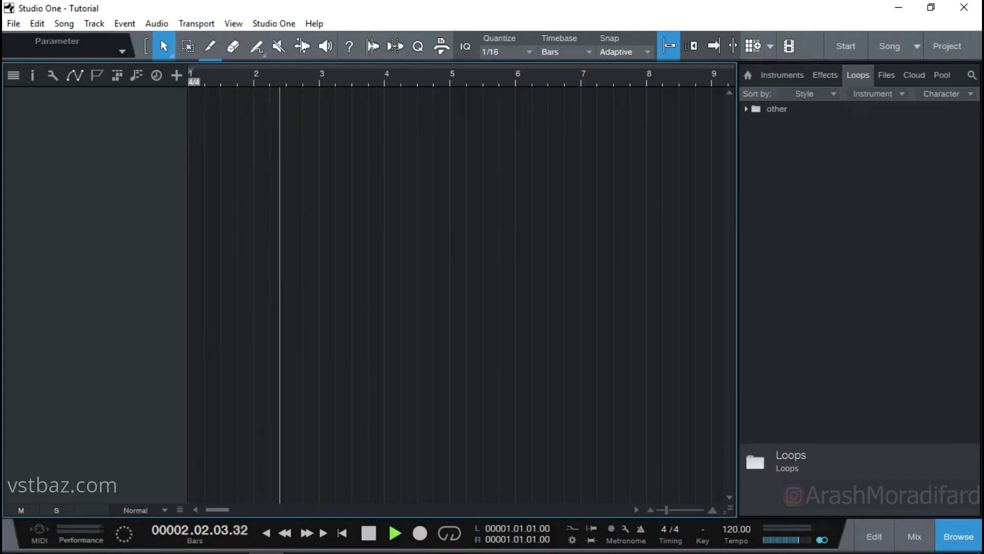
key(space)
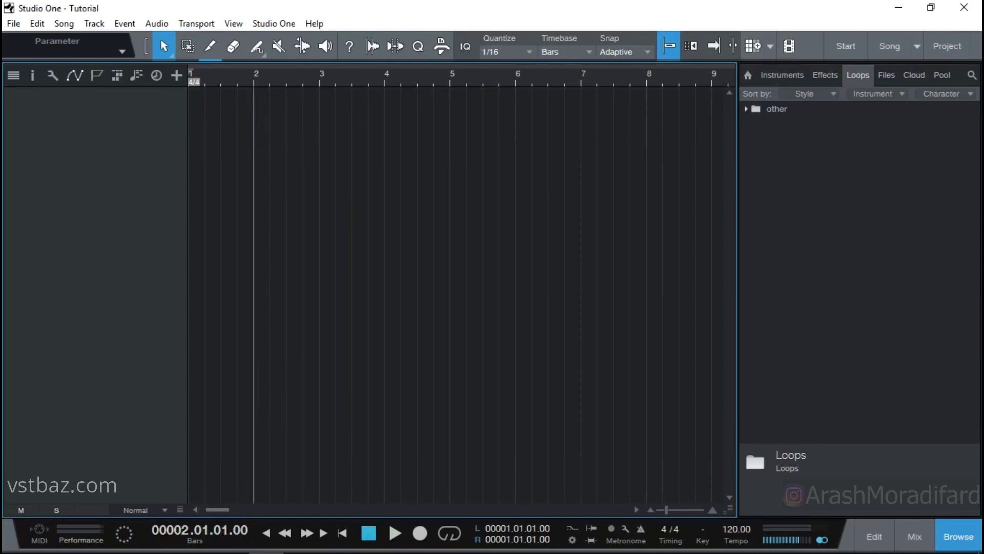
- Turn off Return to Start on Stop and test it by playing and stopping the song
click(196, 23)
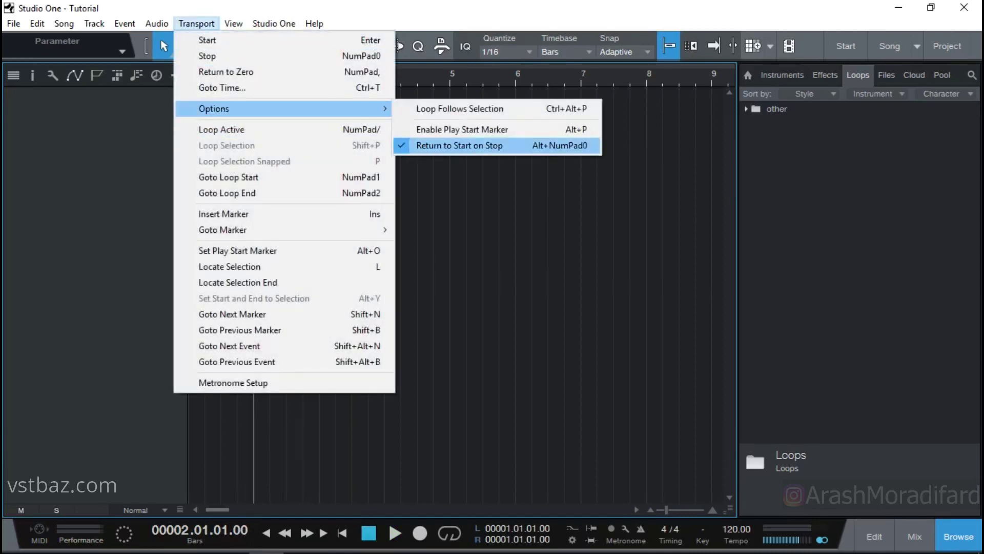
key(Return)
key(space)
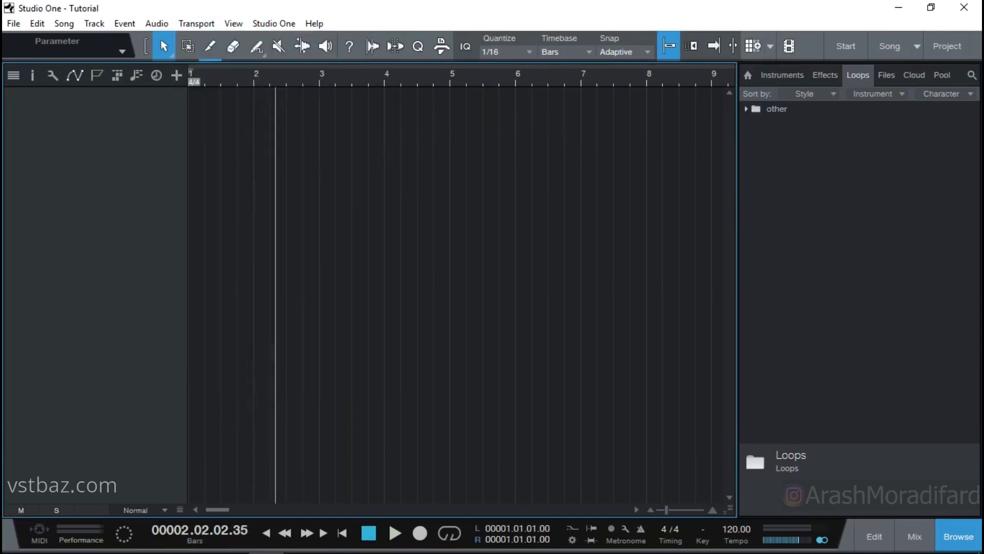
- Turn Return to Start on Stop back on
click(196, 23)
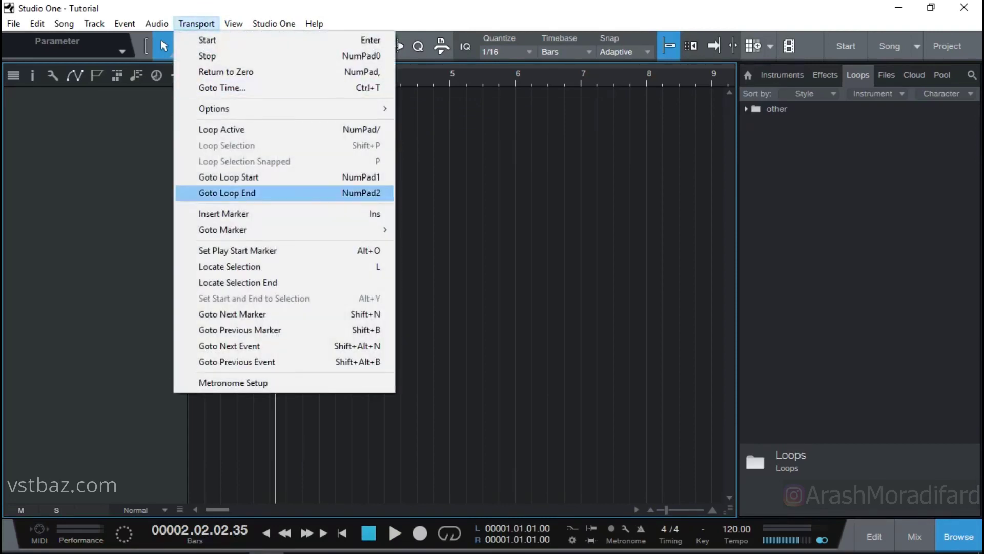
key(Up)
key(Right)
key(Down)
key(Down)
key(Return)
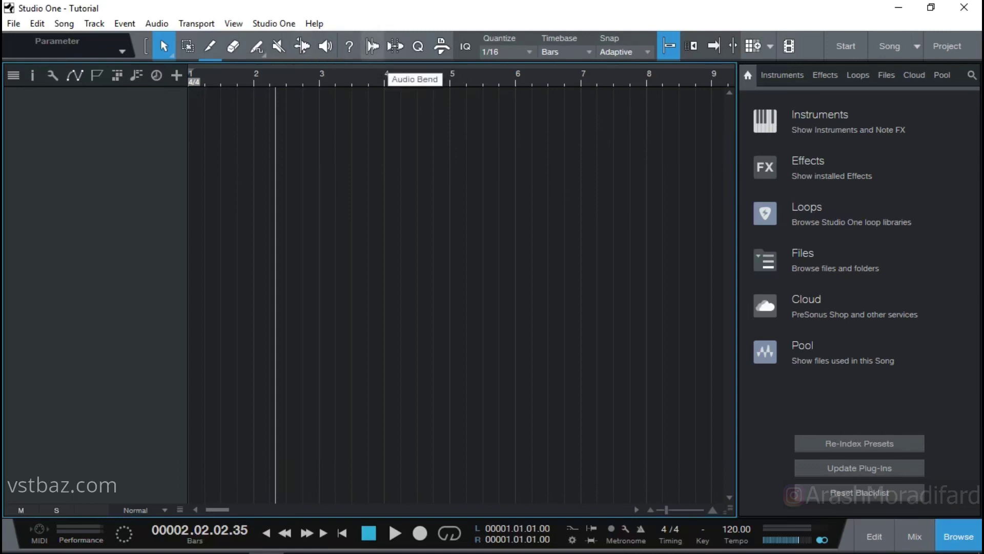
- Show and hide the Audio Bend settings
click(373, 46)
click(373, 46)
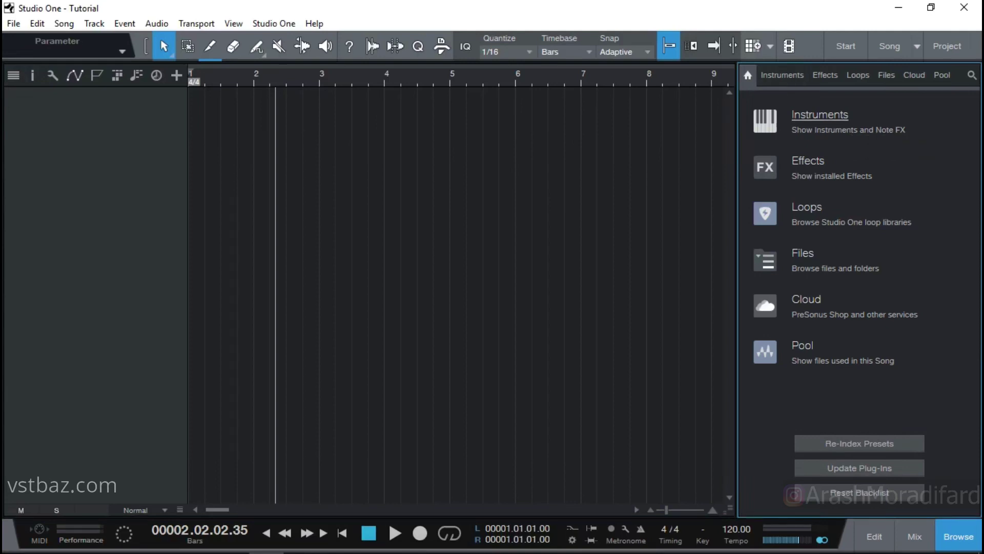
- Look through the installed instruments and effects in the browser
click(782, 74)
scroll(859, 272, up, 7)
scroll(856, 271, up, 10)
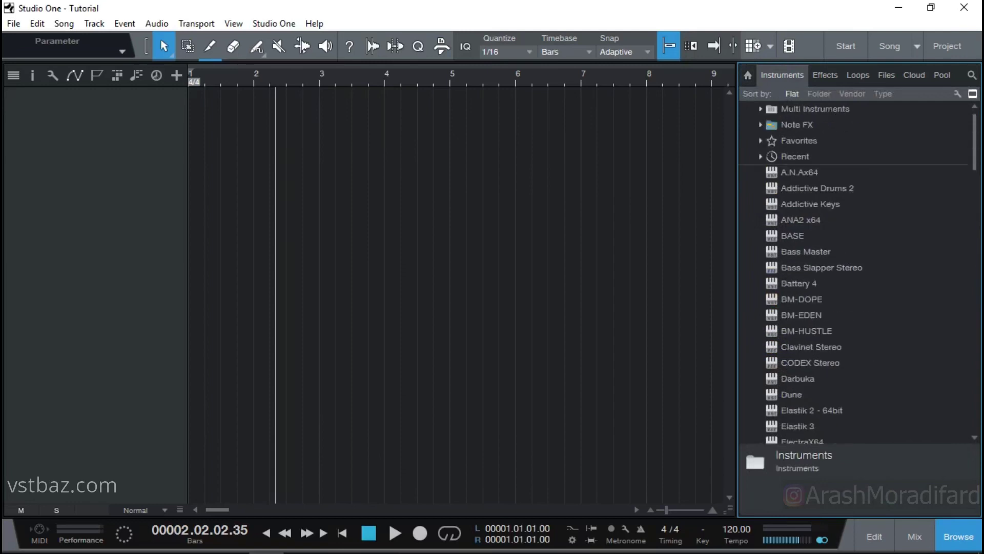
click(829, 75)
scroll(856, 272, down, 8)
scroll(861, 271, down, 15)
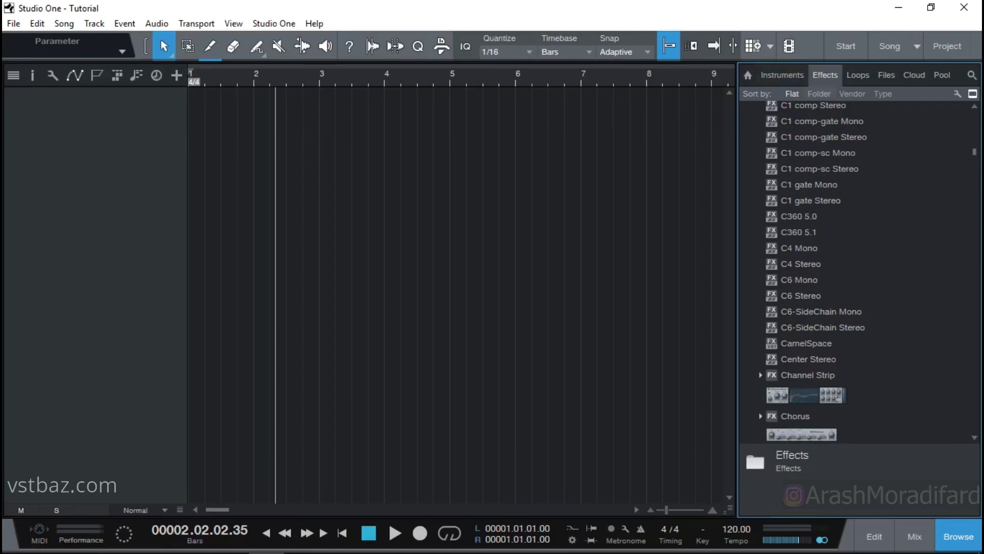
- Look at the browser's Loops, Files, Cloud and Pool sections
click(857, 75)
key(F8)
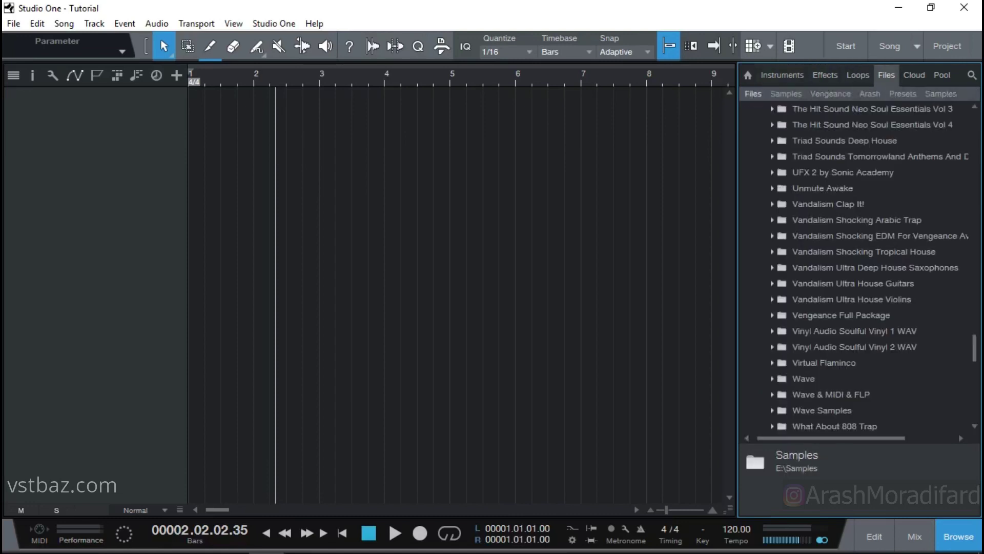
scroll(859, 267, up, 3)
scroll(859, 266, down, 4)
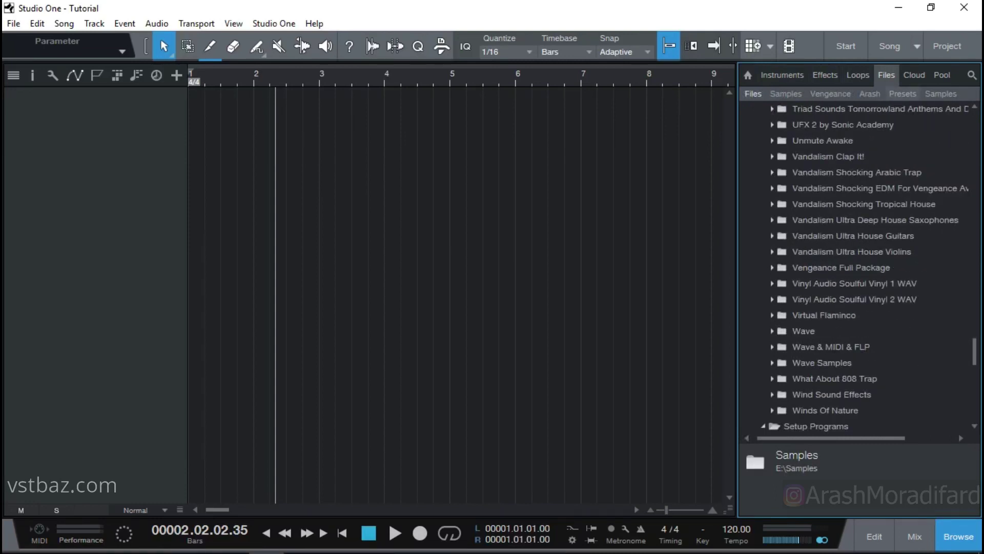
click(913, 75)
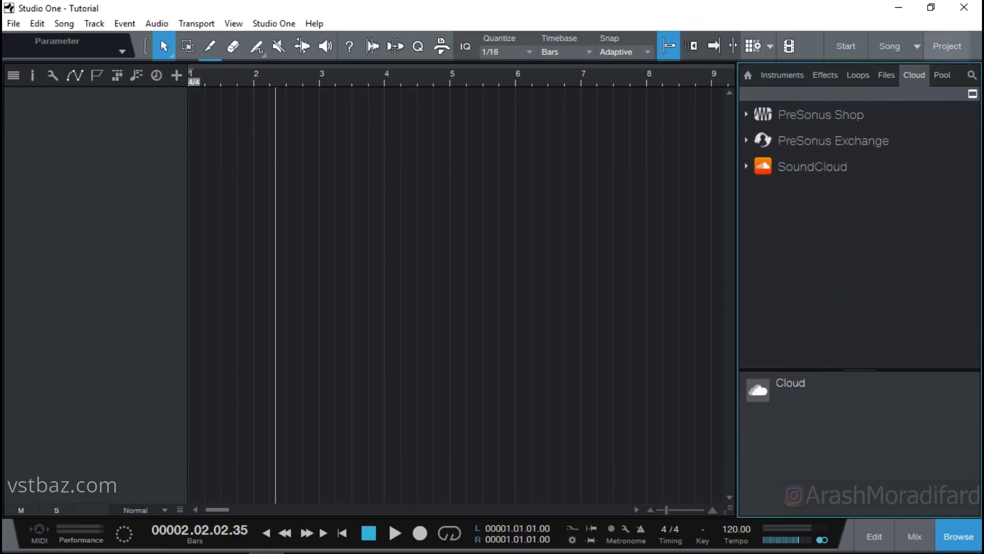
key(F10)
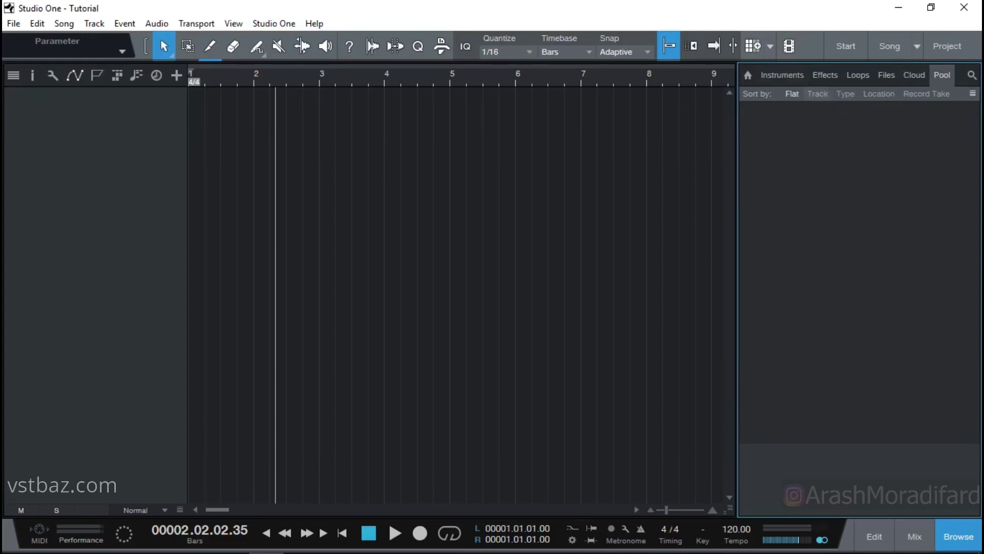
- Create a new file browser tab from the Vengeance Full Package samples folder
key(F8)
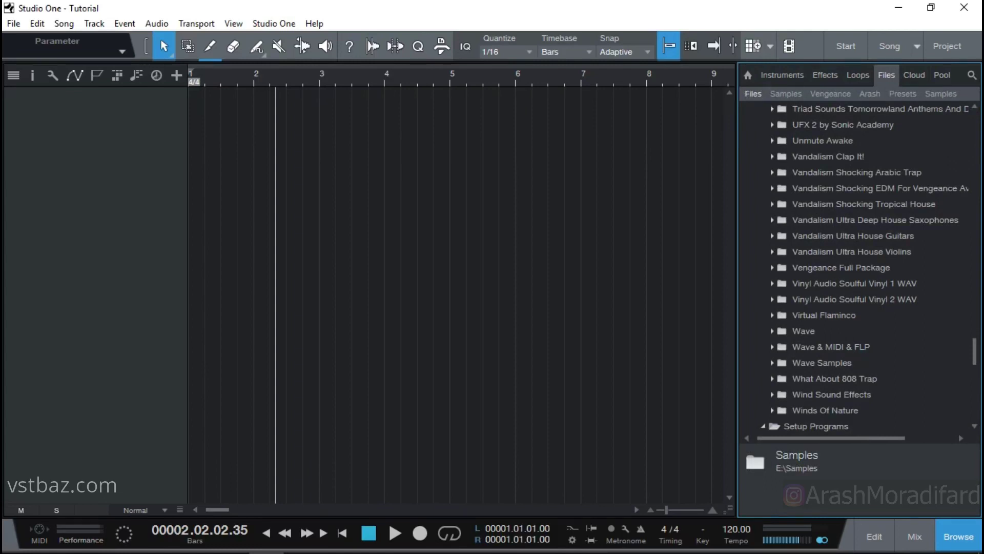
click(823, 267)
right_click(823, 267)
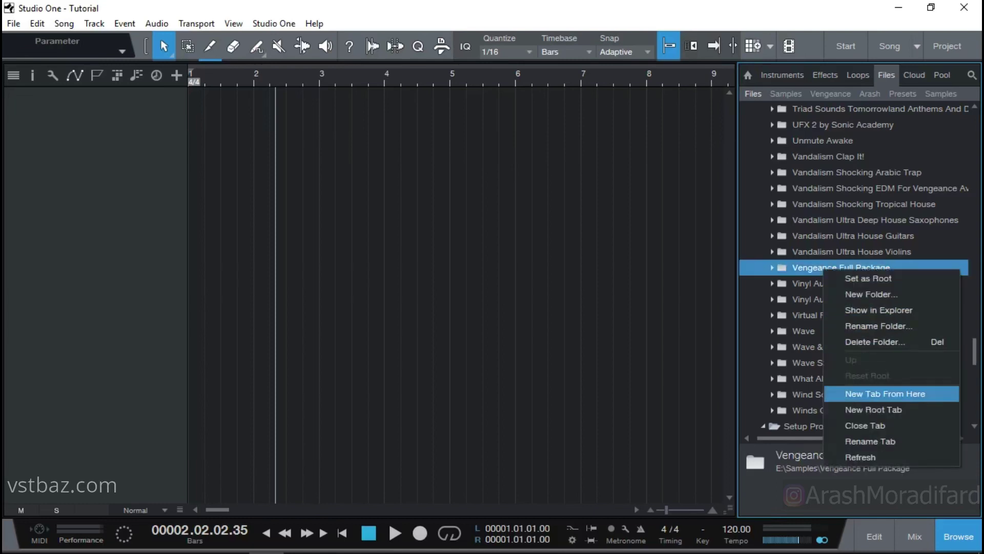
click(885, 393)
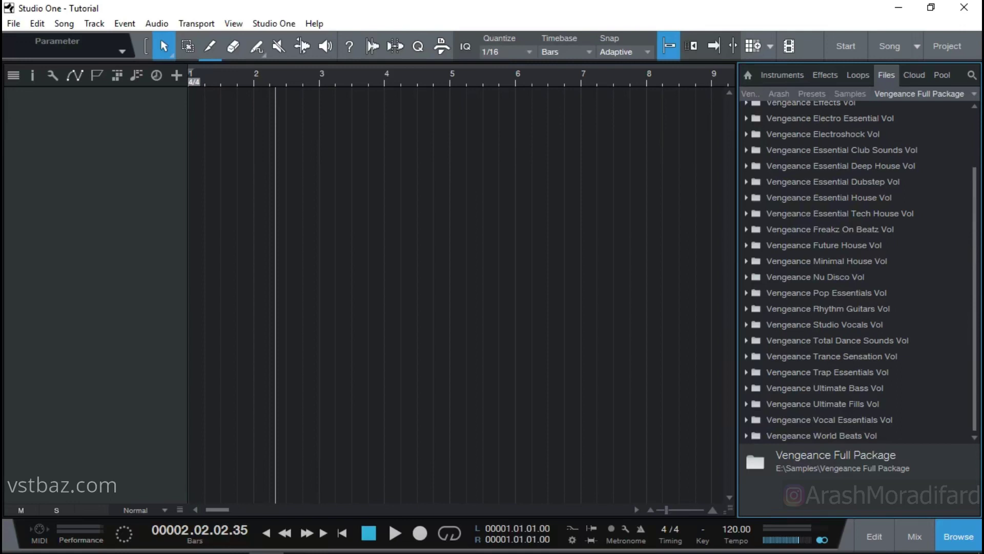
- Rename the Vengeance Full Package browser tab to V
click(850, 94)
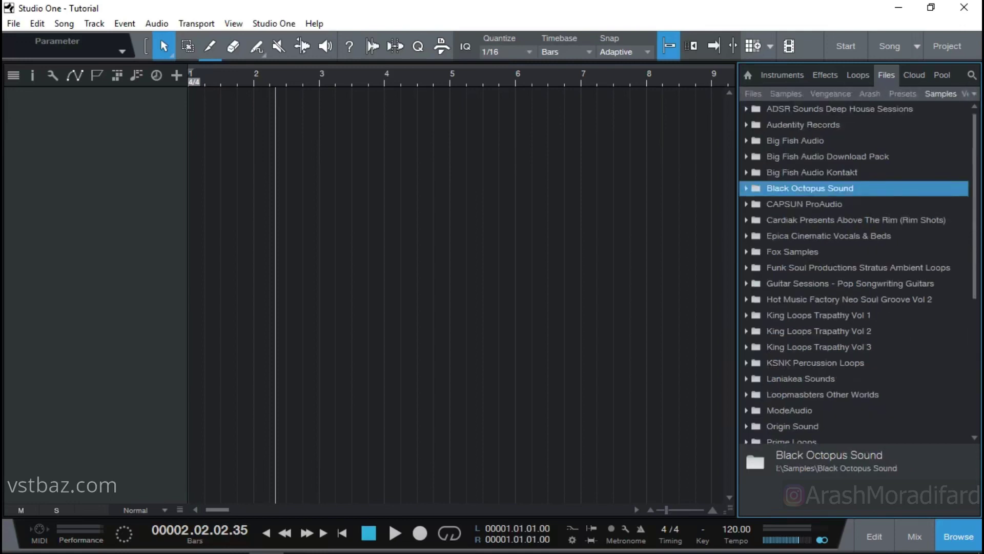
click(964, 94)
right_click(827, 93)
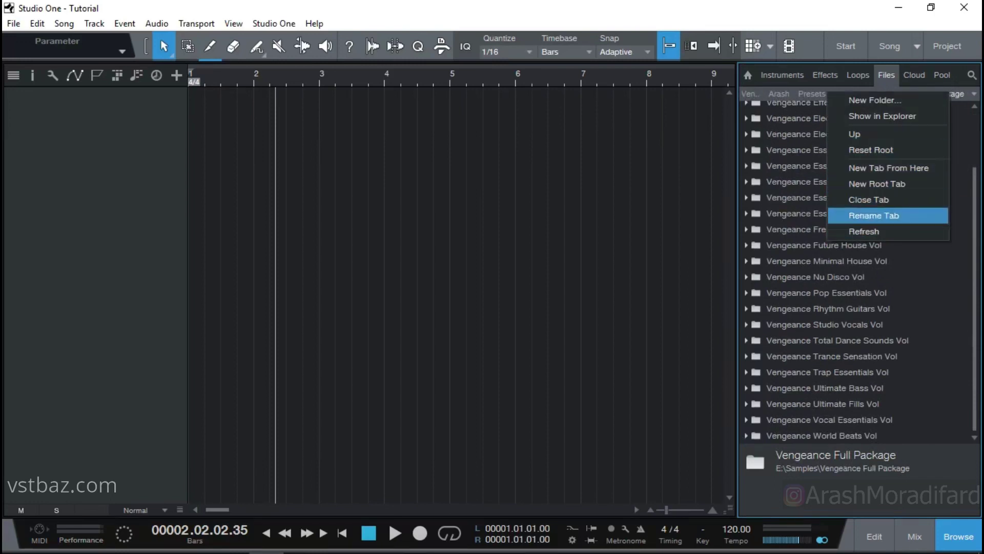
click(873, 215)
drag(573, 292, 543, 293)
key(BackSpace)
key(BackSpace)
key(BackSpace)
key(BackSpace)
key(BackSpace)
key(BackSpace)
key(BackSpace)
key(BackSpace)
key(BackSpace)
key(BackSpace)
key(BackSpace)
key(BackSpace)
key(BackSpace)
key(BackSpace)
key(BackSpace)
key(BackSpace)
key(Return)
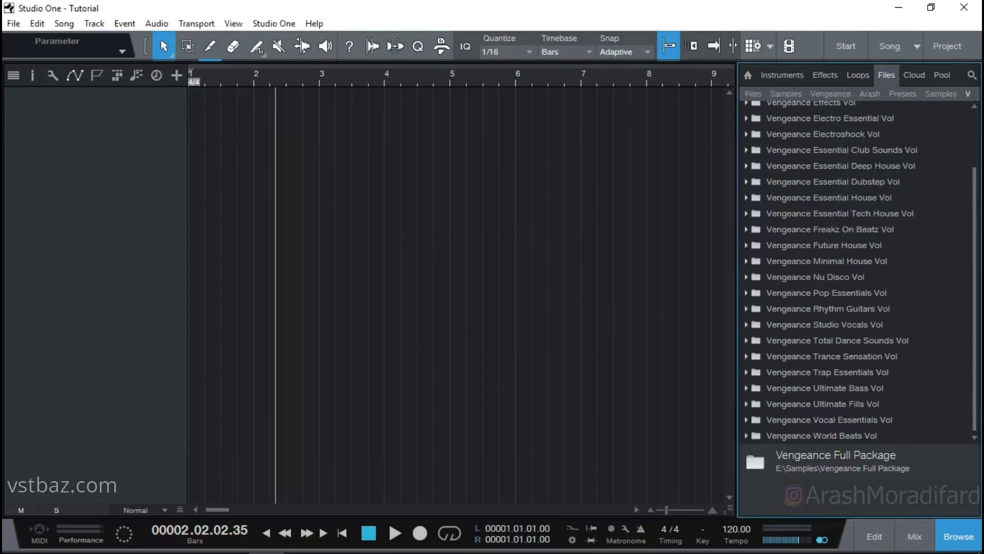
- In the V tab, expand Vengeance Essential Deep House Vol, VEDH2, VEDH2 Drumloops and the VEDH2 Drumloops 120 BPM folder
click(752, 93)
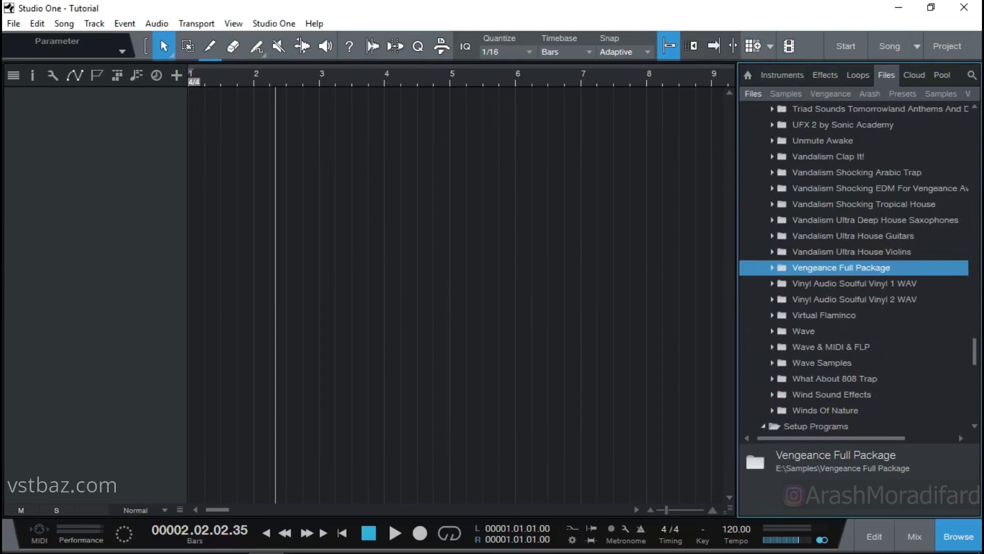
click(967, 94)
scroll(853, 272, up, 2)
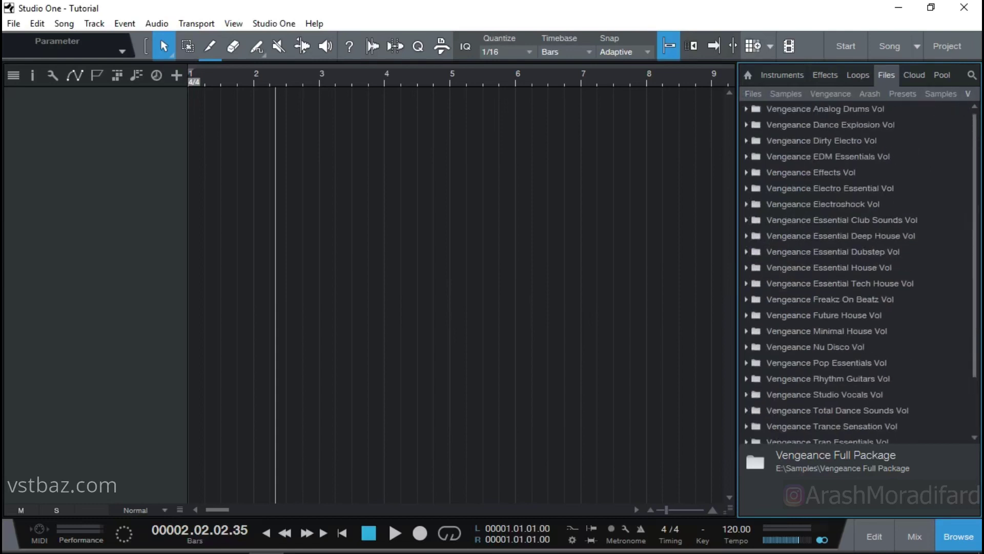
double_click(841, 236)
double_click(789, 267)
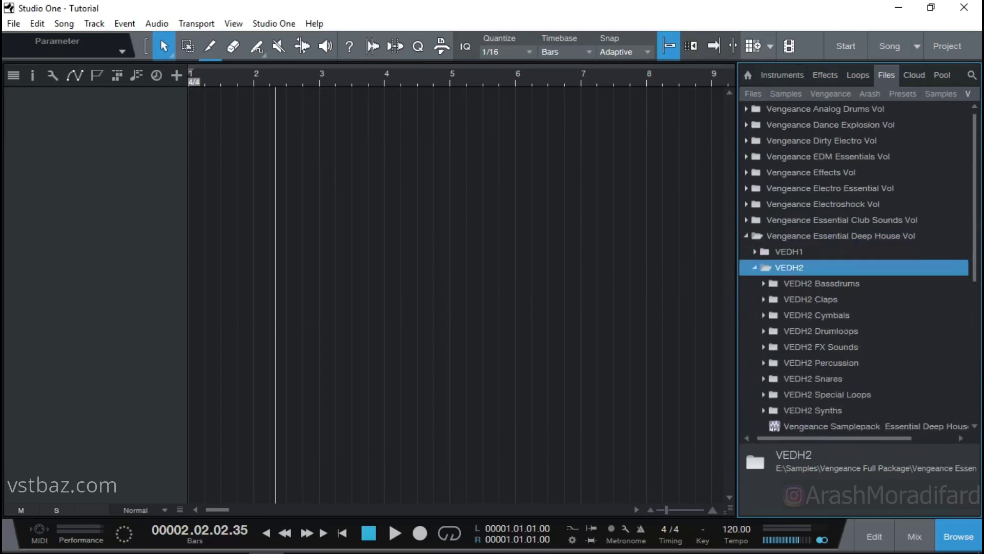
double_click(820, 331)
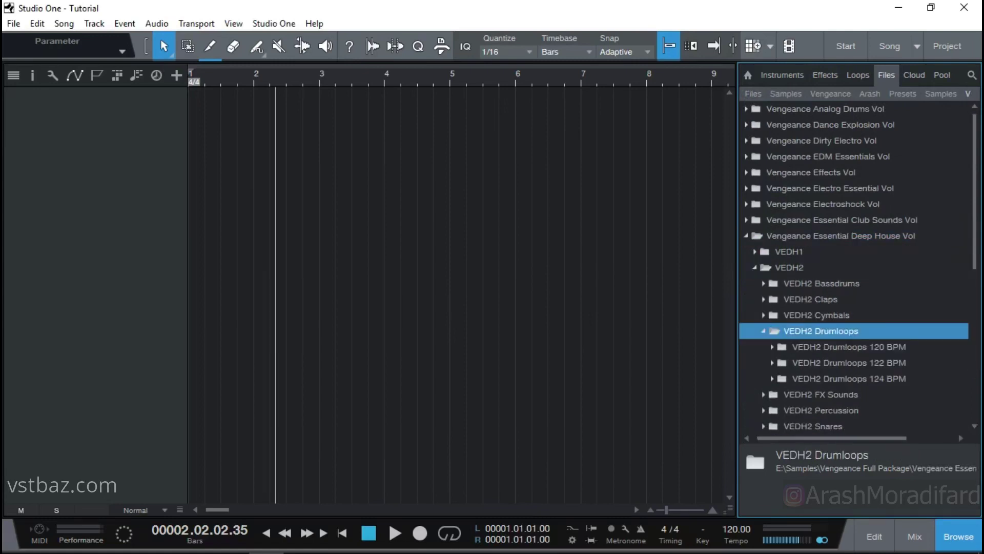
double_click(849, 363)
double_click(849, 347)
- Place VEDH2 Drumloop 001.wav on a new audio track at bar 1
click(853, 378)
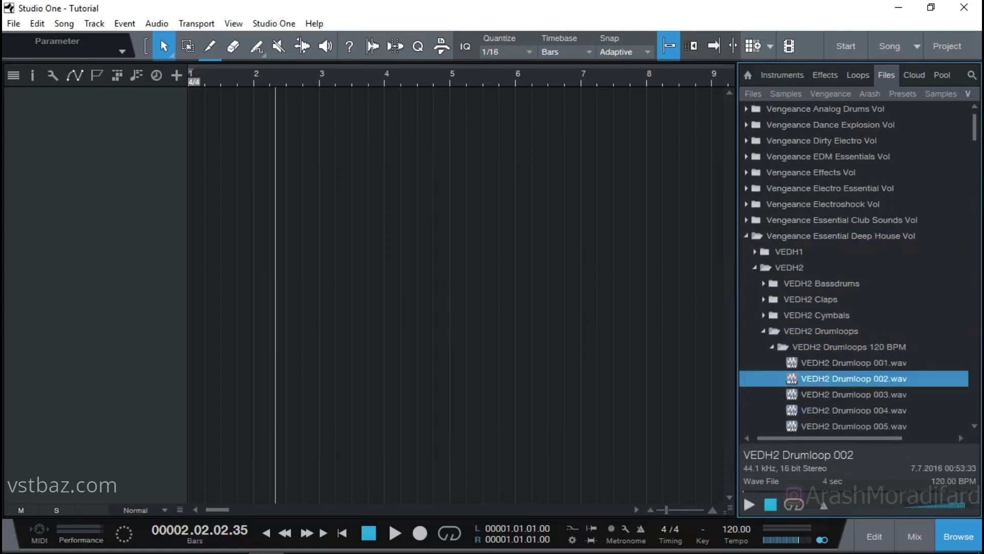
click(854, 362)
drag(854, 362, 253, 90)
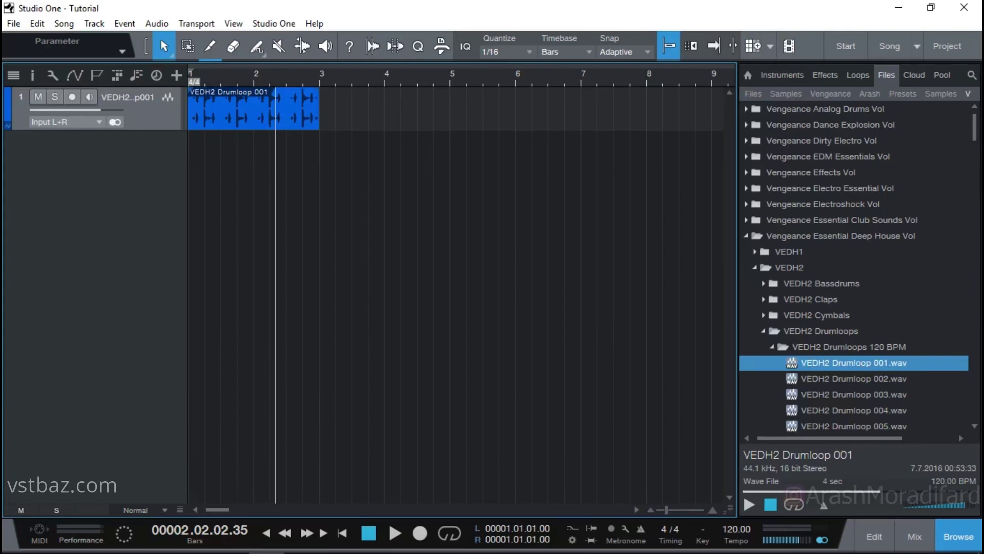
- Collapse the VEDH2 Drumloops and Vengeance Essential Deep House Vol folders and hide the browser
click(854, 378)
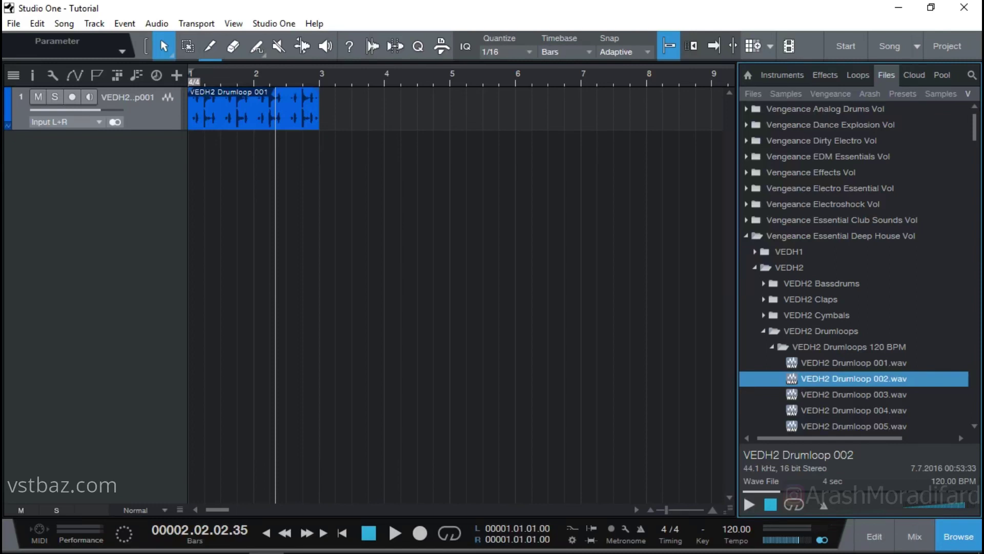
click(763, 331)
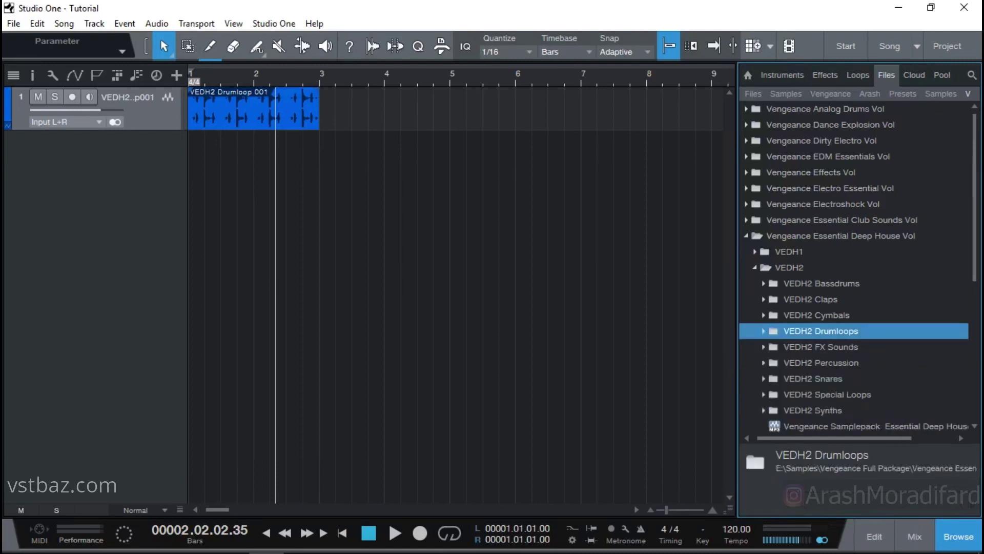
click(746, 236)
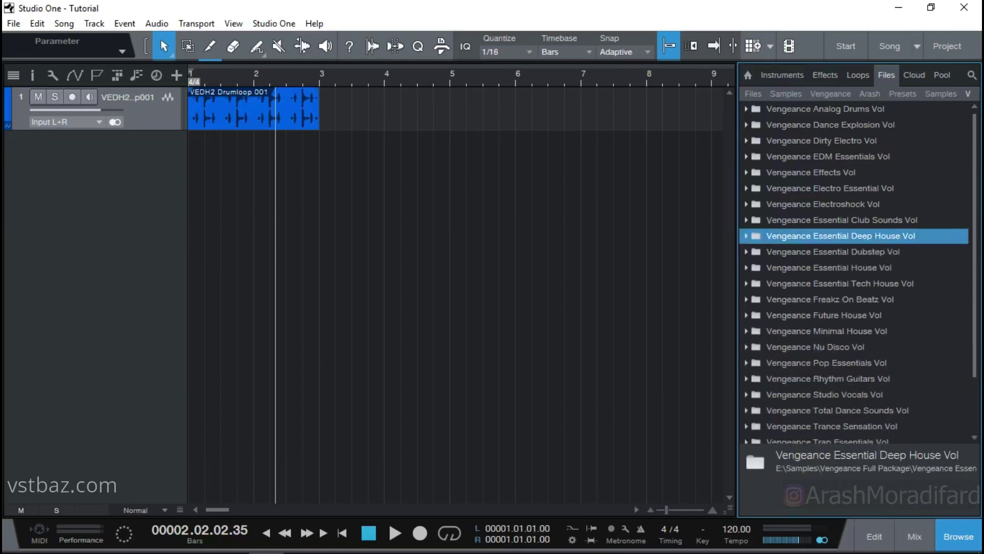
key(F5)
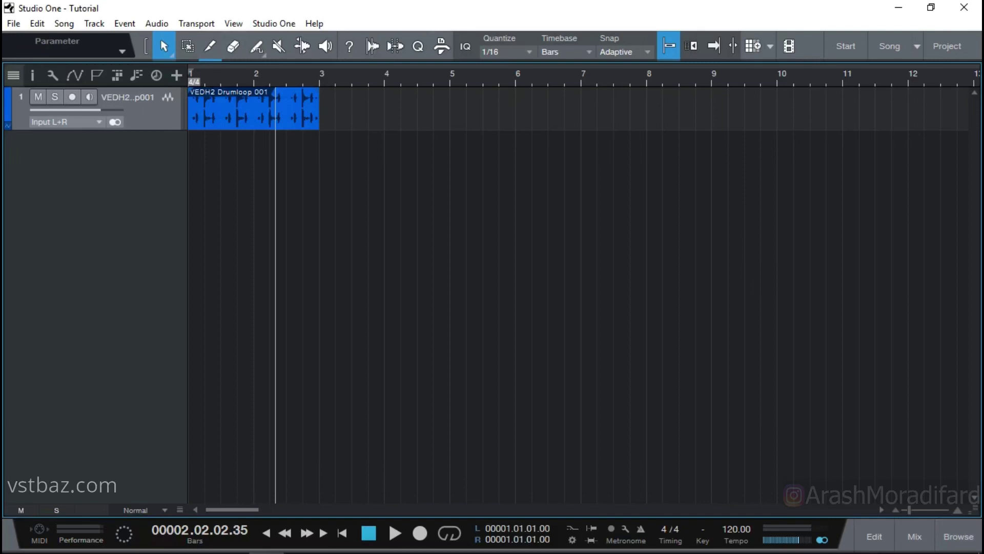
- Look briefly at the track list and open the Inspector for the VEDH2 Drumloop 001 track
click(13, 75)
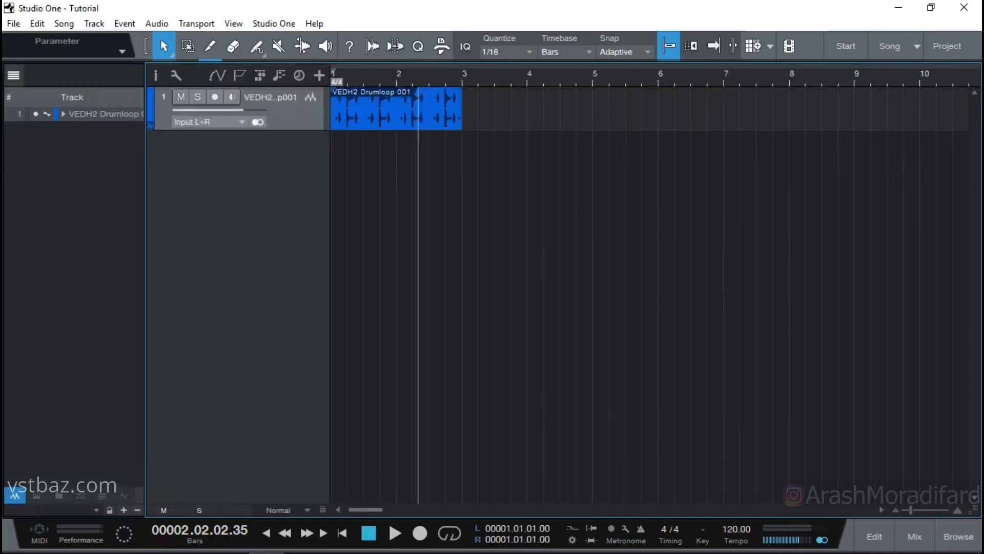
click(14, 76)
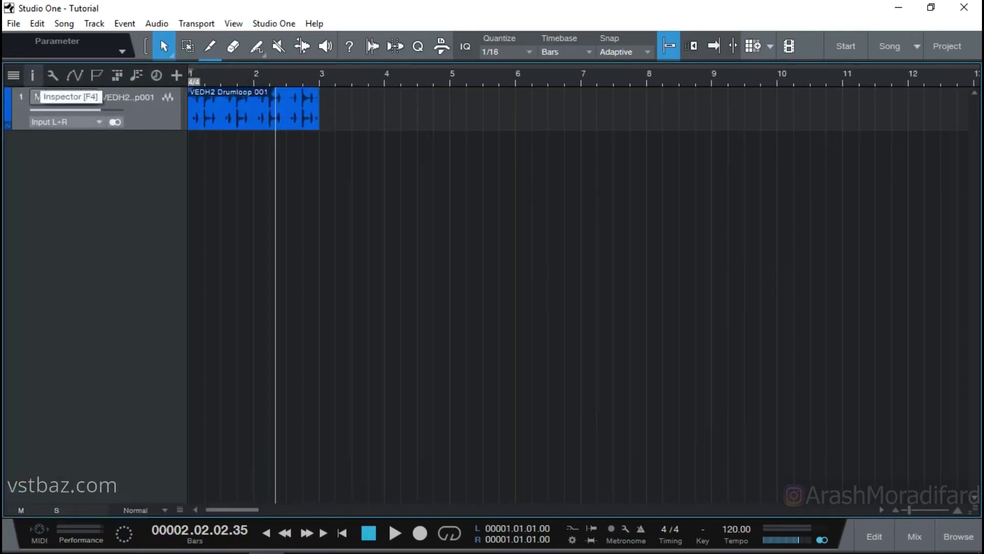
click(32, 76)
drag(73, 279, 72, 170)
drag(72, 147, 72, 162)
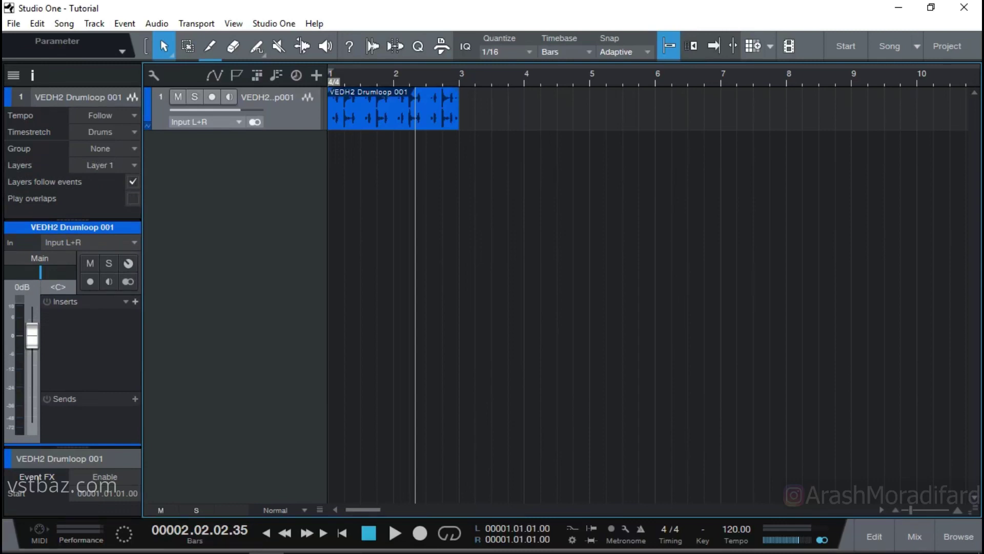
- Search the insert effects for fab and add FabFilter Pro-Q 2 to the VEDH2 Drumloop 001 track
click(135, 302)
click(184, 285)
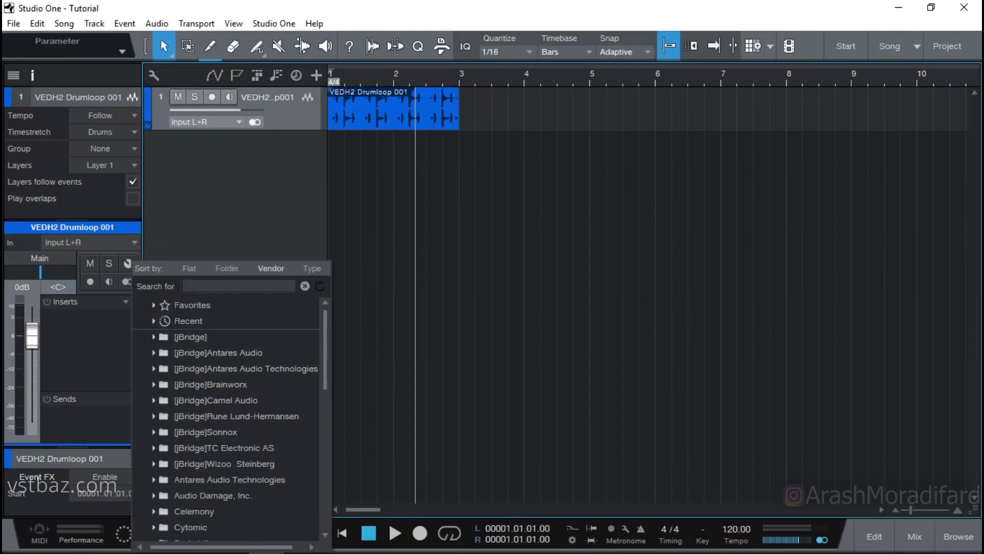
text(fab)
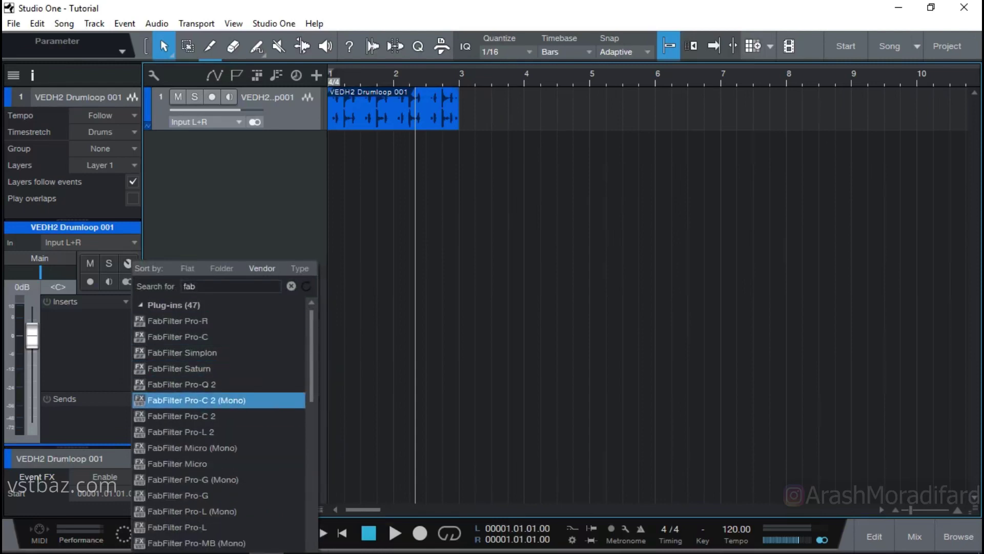
click(182, 384)
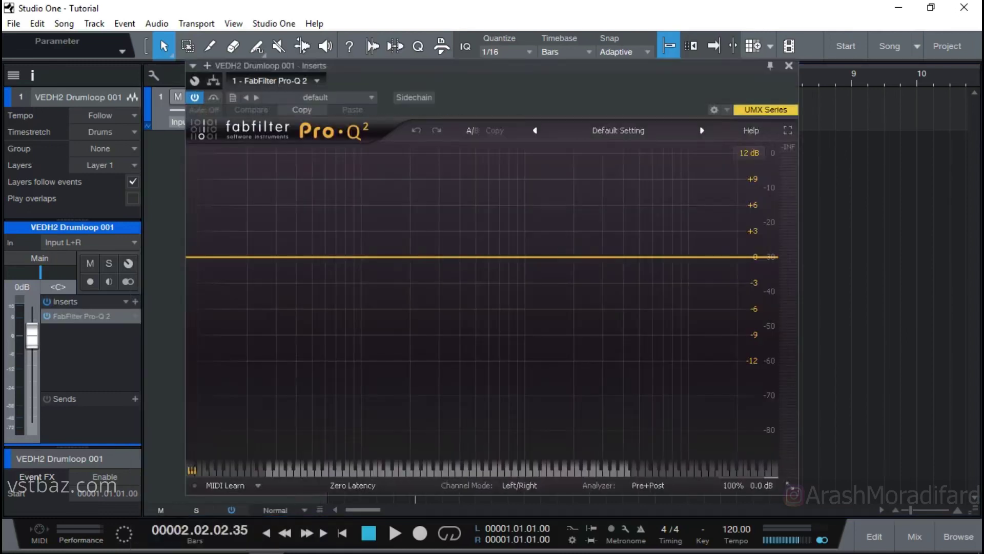
click(789, 66)
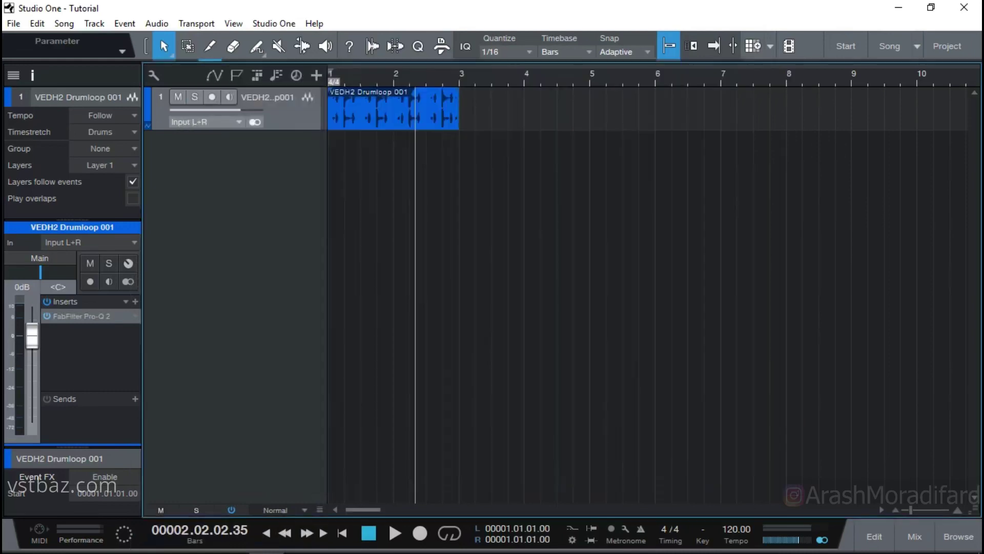
- Show the browser and examine the instrument and effect lists, including the options offered for C1 gate Mono and ANA2 x64
click(958, 536)
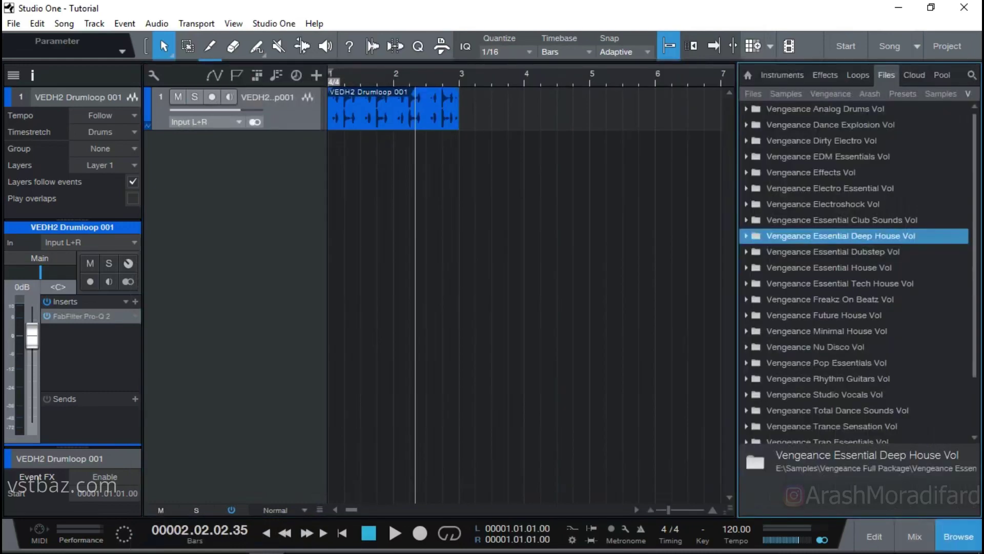
click(782, 75)
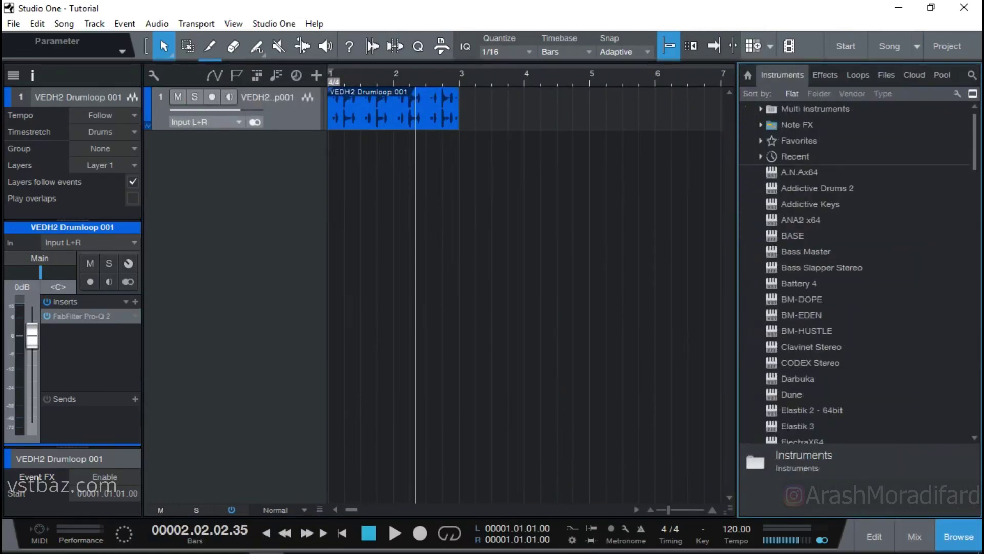
click(136, 301)
click(154, 45)
click(154, 45)
key(Escape)
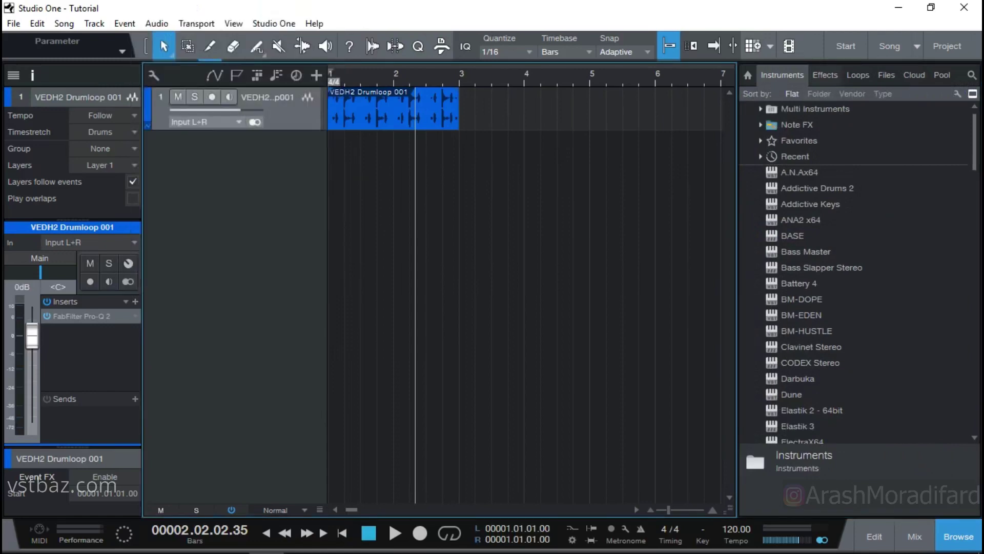
click(825, 74)
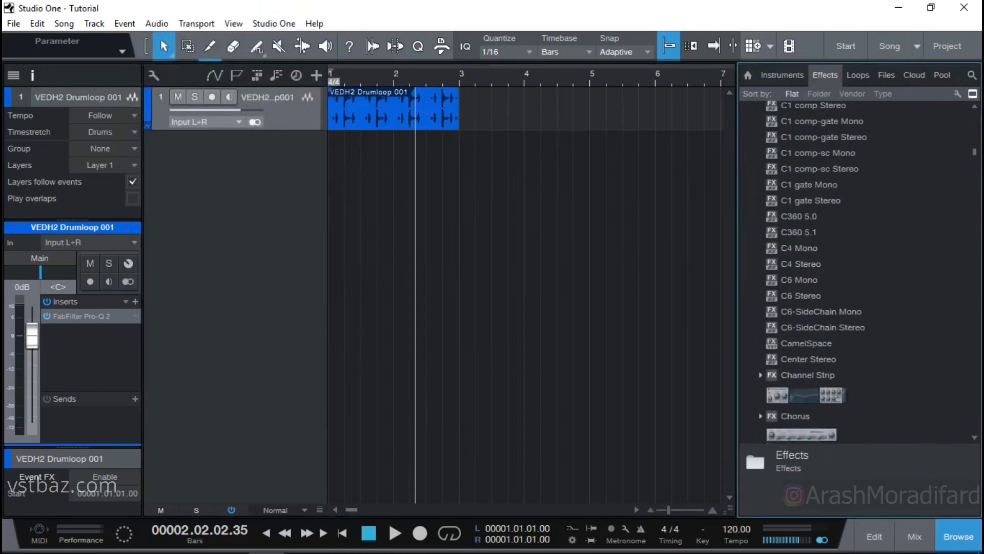
right_click(795, 186)
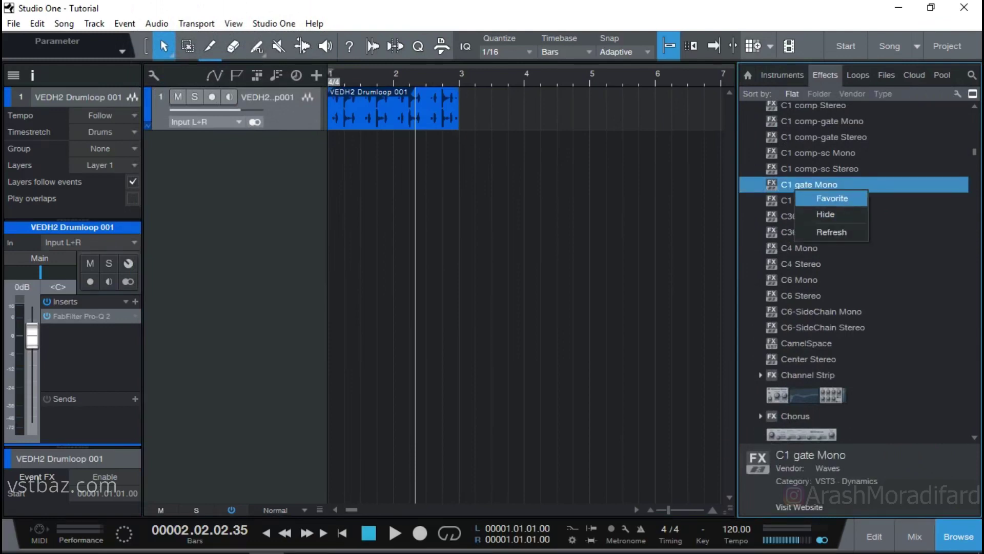
click(782, 75)
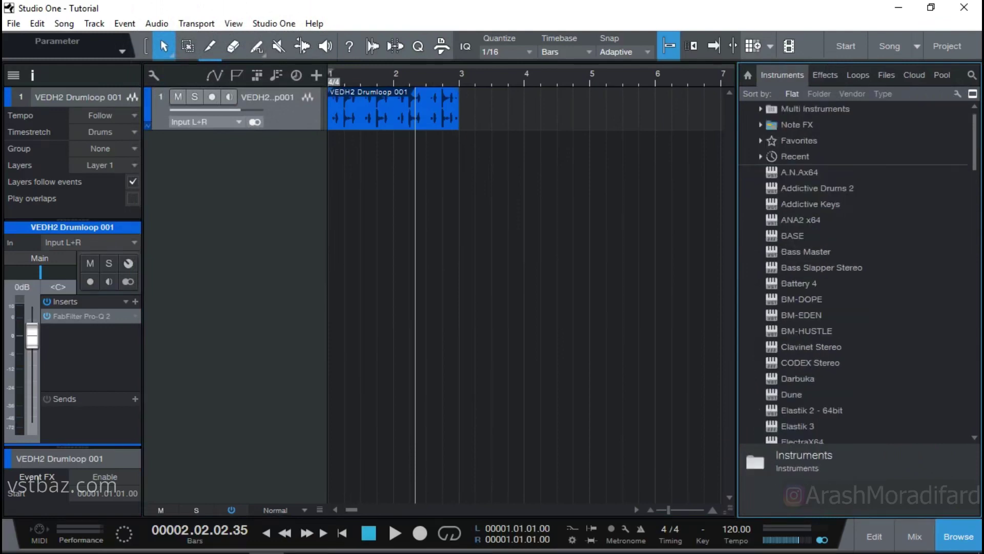
right_click(784, 220)
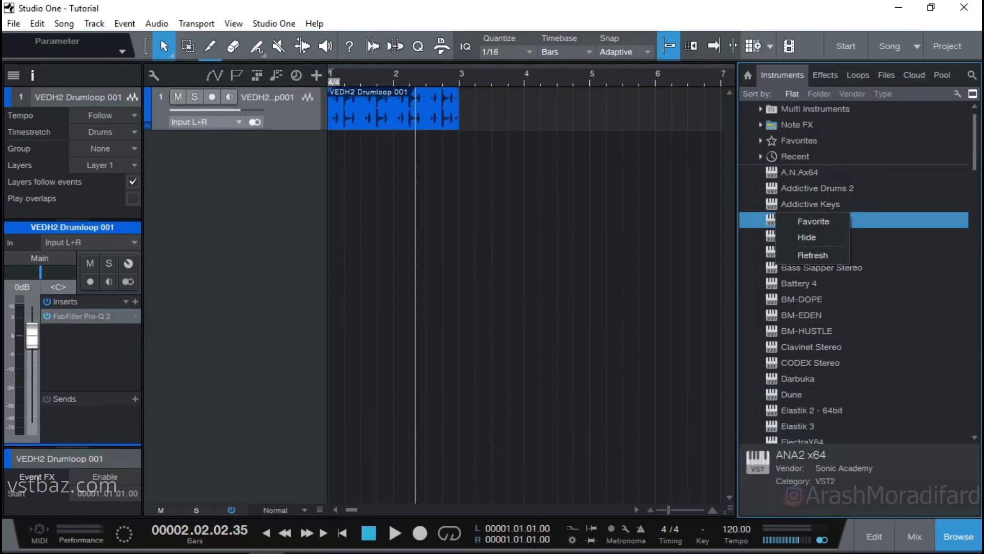
key(Escape)
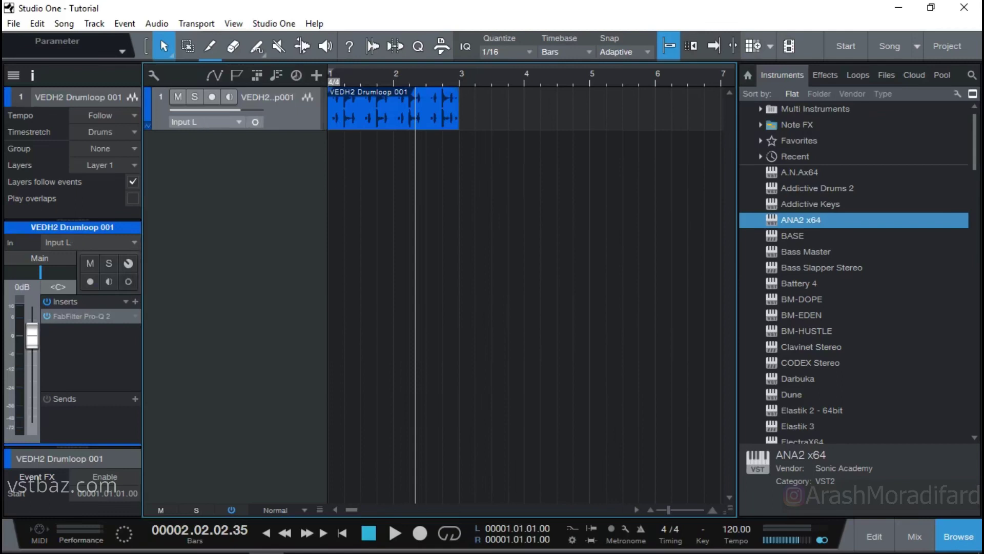
- Examine the input choices and the automation display of the VEDH2 Drumloop 001 track
click(91, 242)
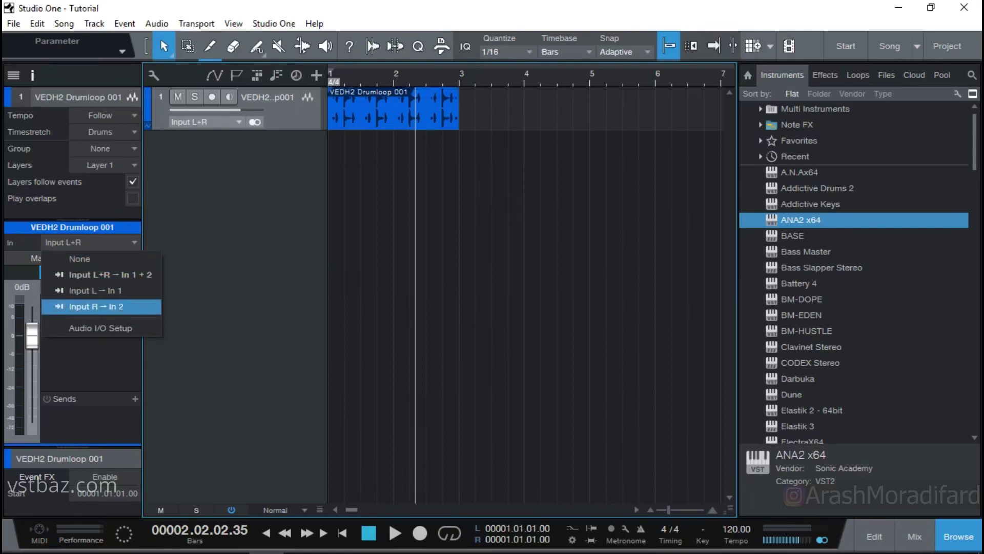
key(Escape)
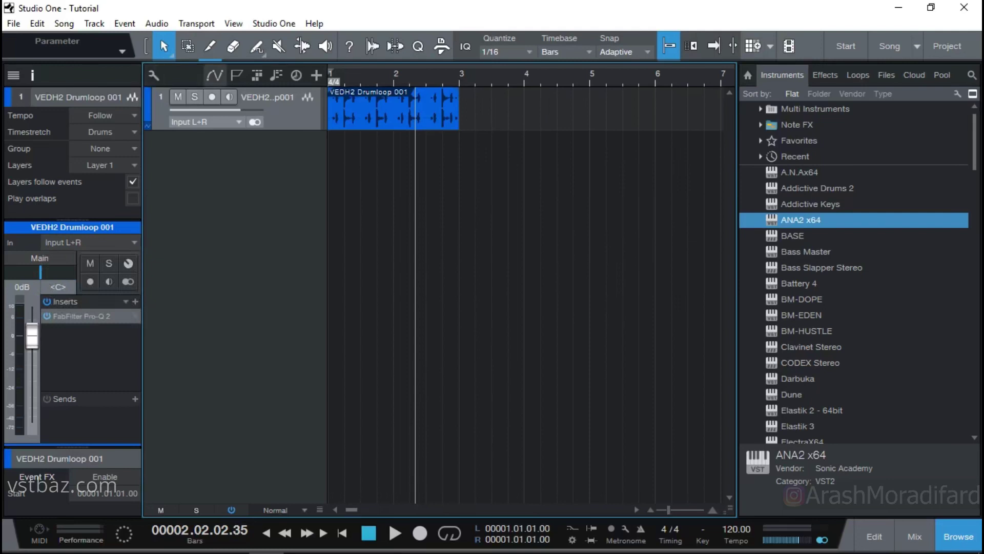
click(229, 96)
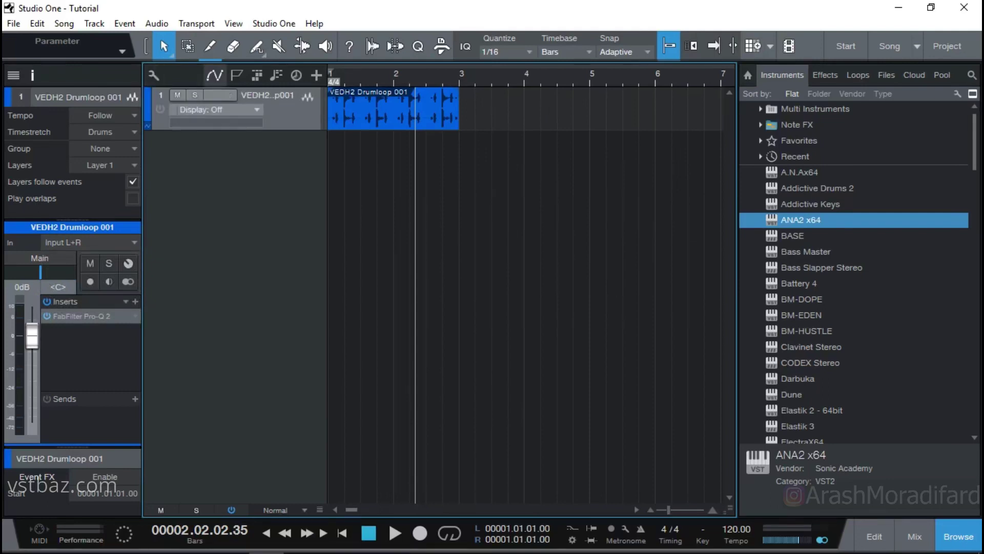
key(a)
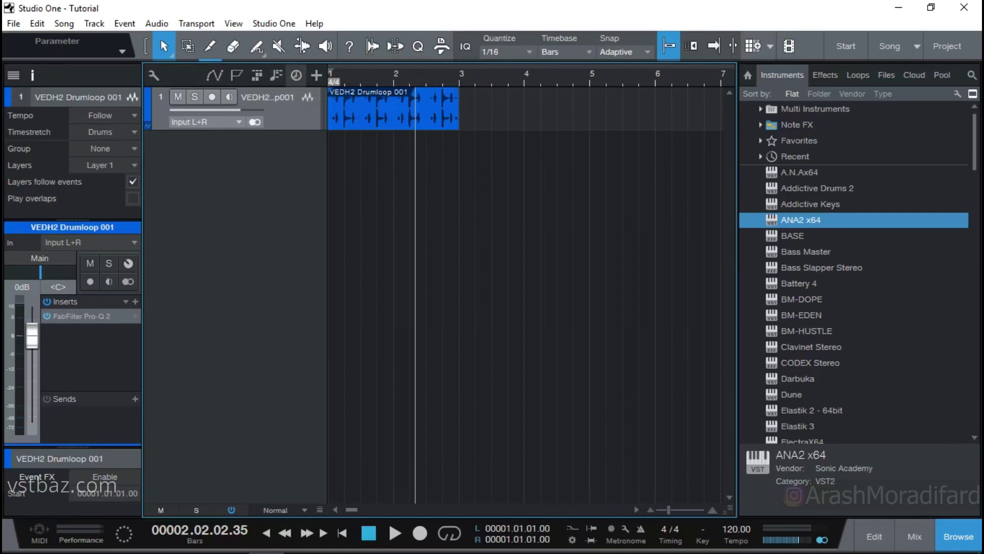
- Show the tempo track and add a tempo change to 110 BPM at bar 3
click(296, 75)
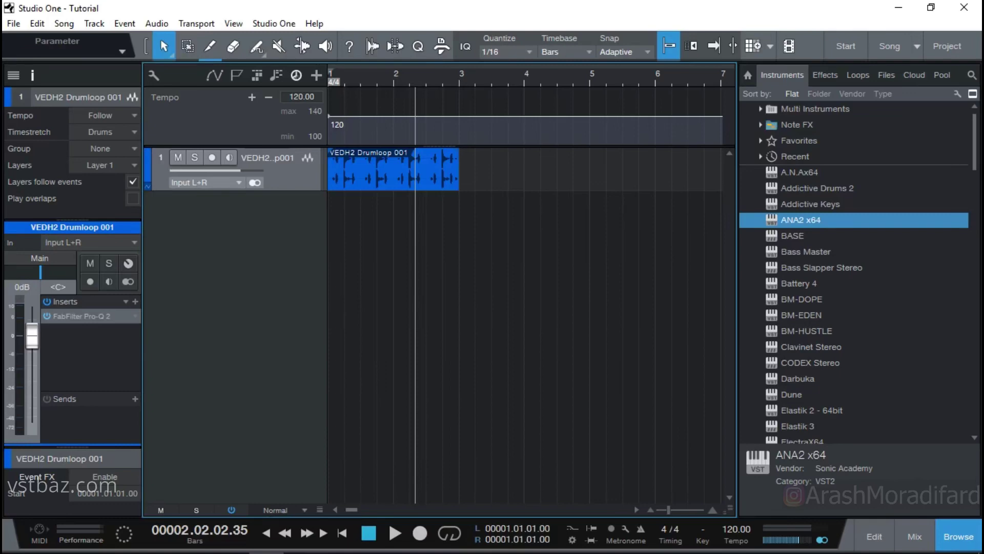
drag(458, 116, 458, 123)
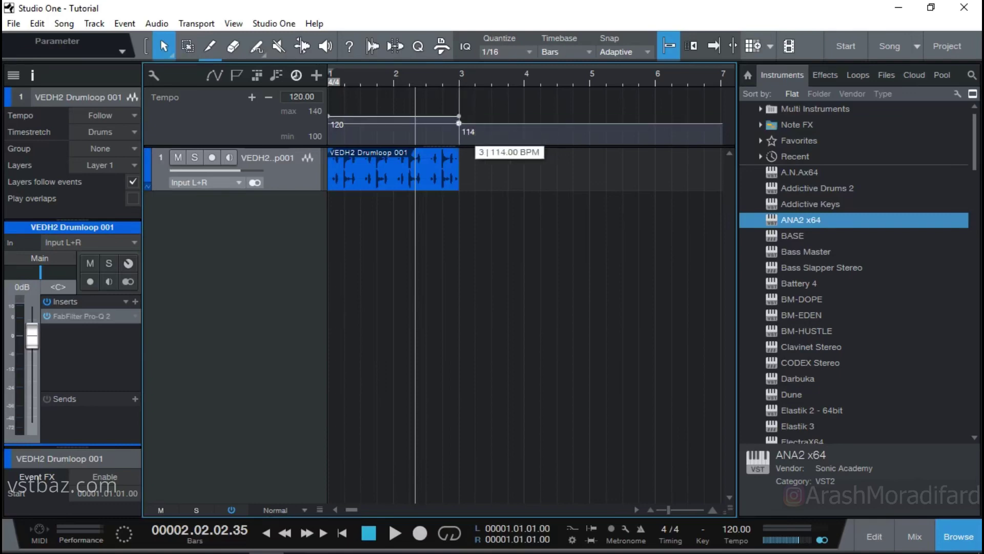
right_click(459, 123)
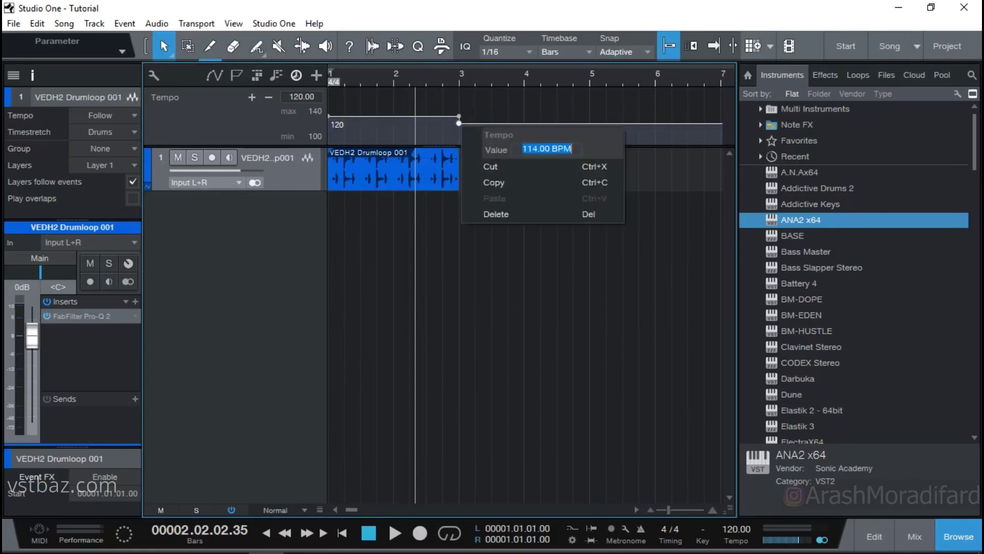
text(110)
key(Return)
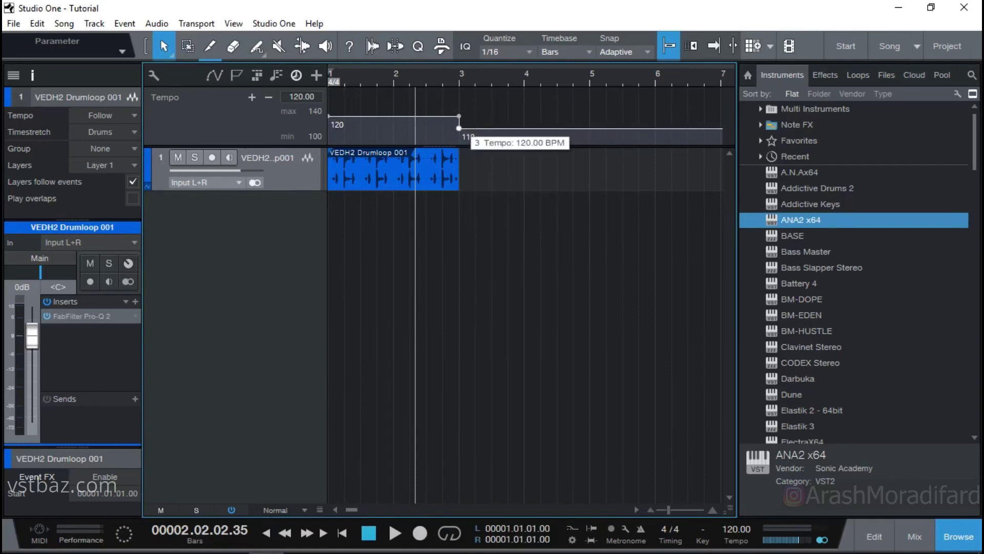
- Reset the bar 3 tempo point to 120 BPM, delete it and hide the tempo track
right_click(459, 128)
text(120)
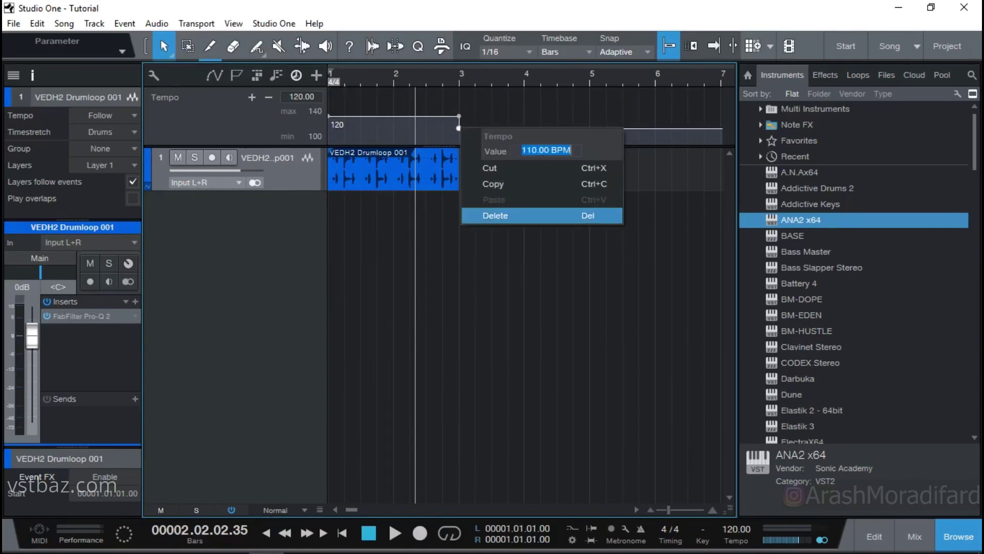
key(Return)
right_click(459, 116)
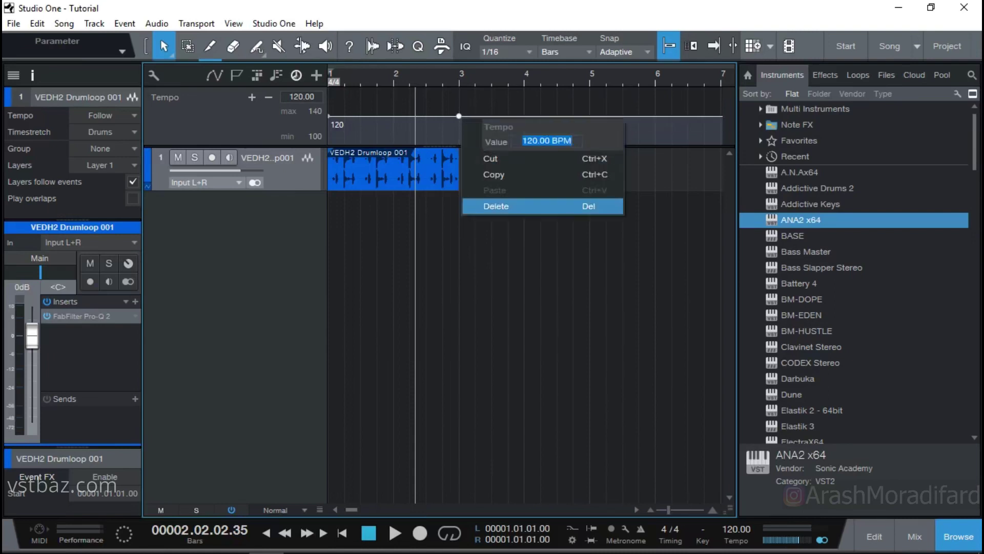
click(496, 206)
click(295, 76)
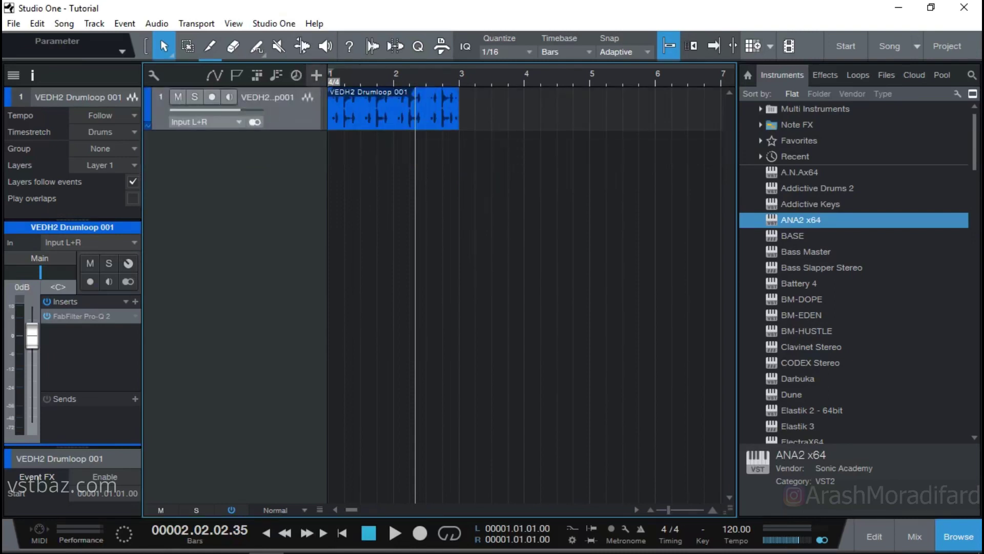
- Start adding a new track named Kick with the type Audio
click(316, 75)
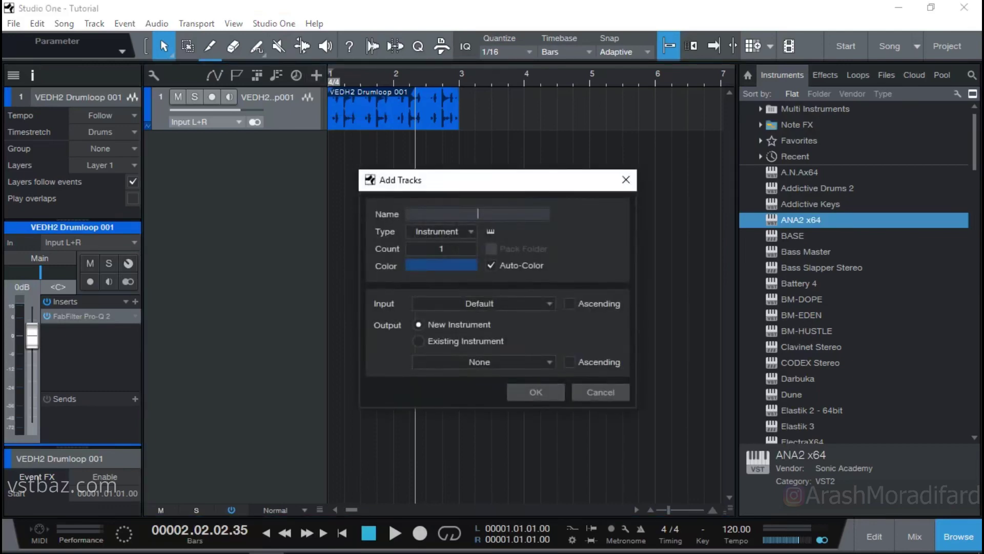
text(Kick)
click(441, 232)
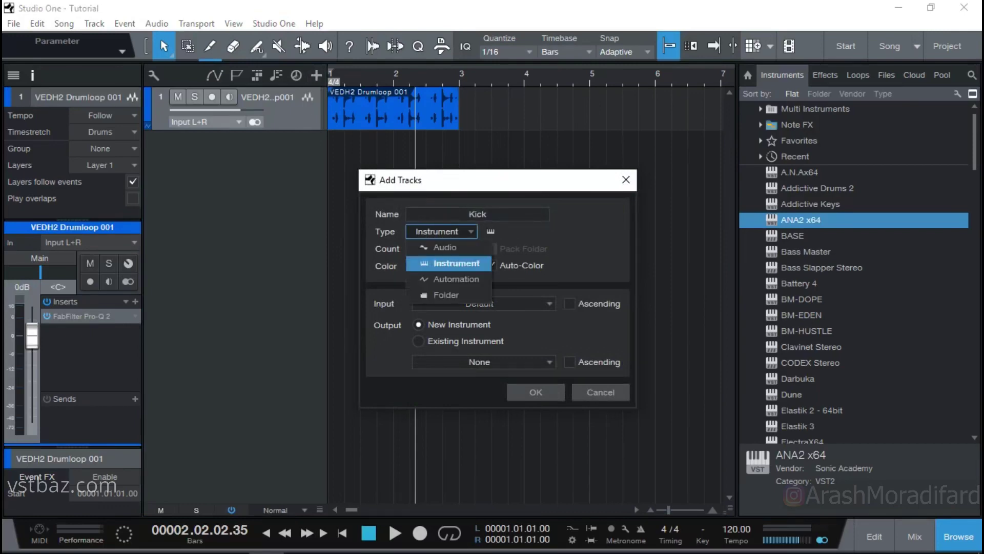
key(Down)
key(Down)
key(Down)
key(Down)
key(Up)
key(Return)
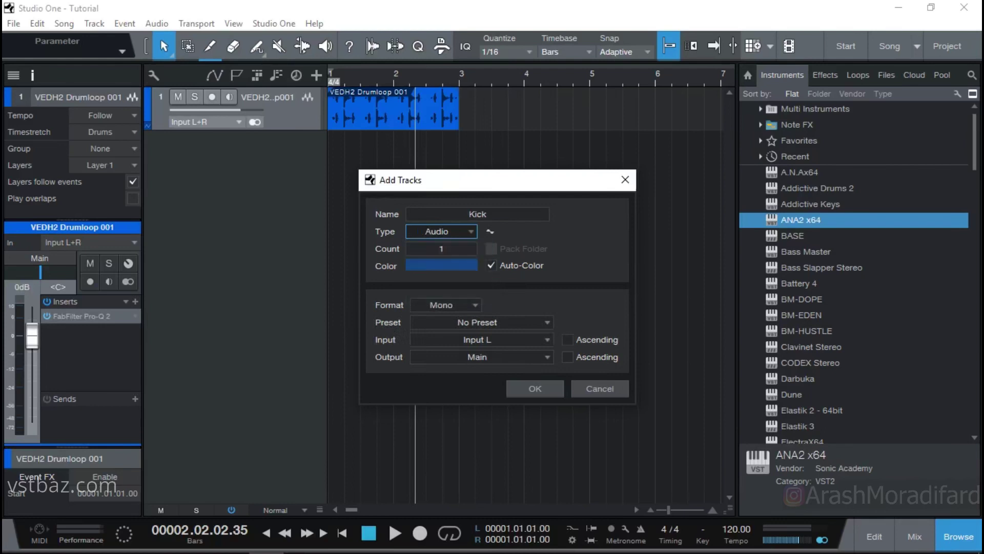
- Create the Kick audio track with a count of 1 and the Mono format
key(Tab)
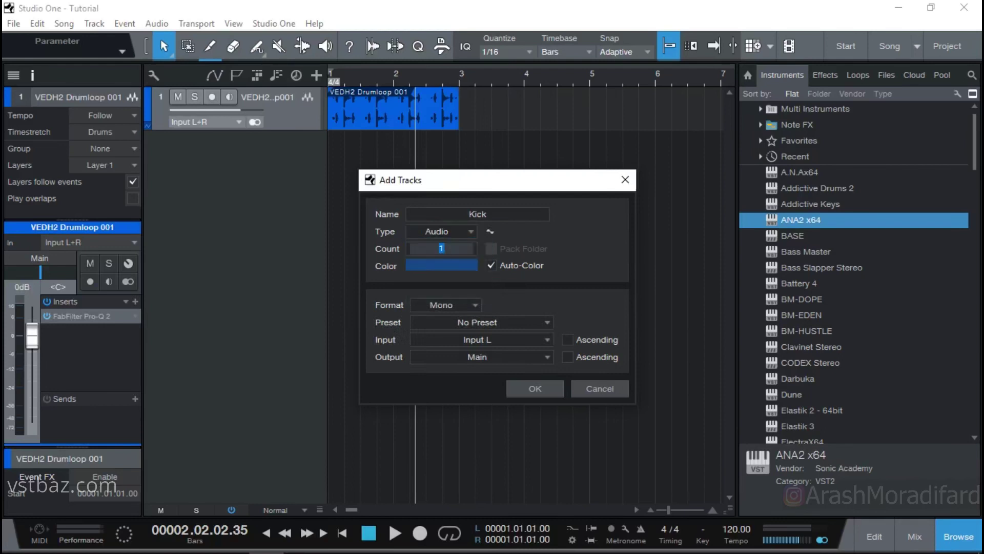
key(Tab)
click(445, 304)
key(Return)
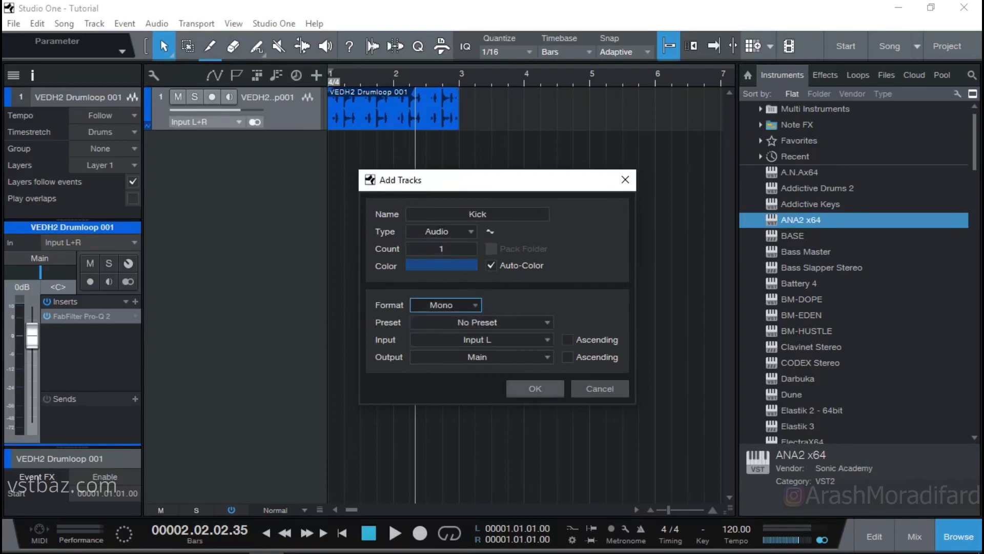
key(Return)
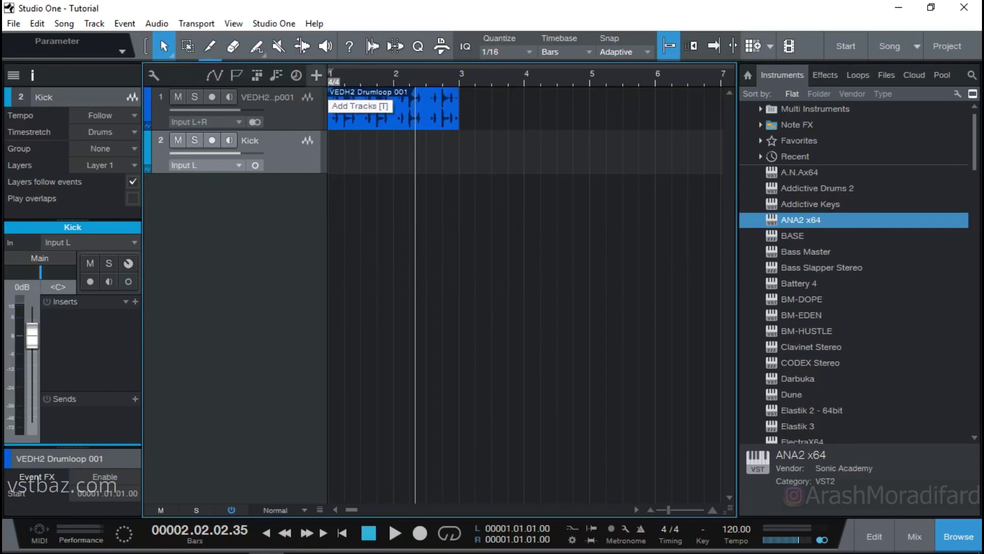
- Add a single Folder track to the song with the name field left blank
click(317, 76)
click(437, 233)
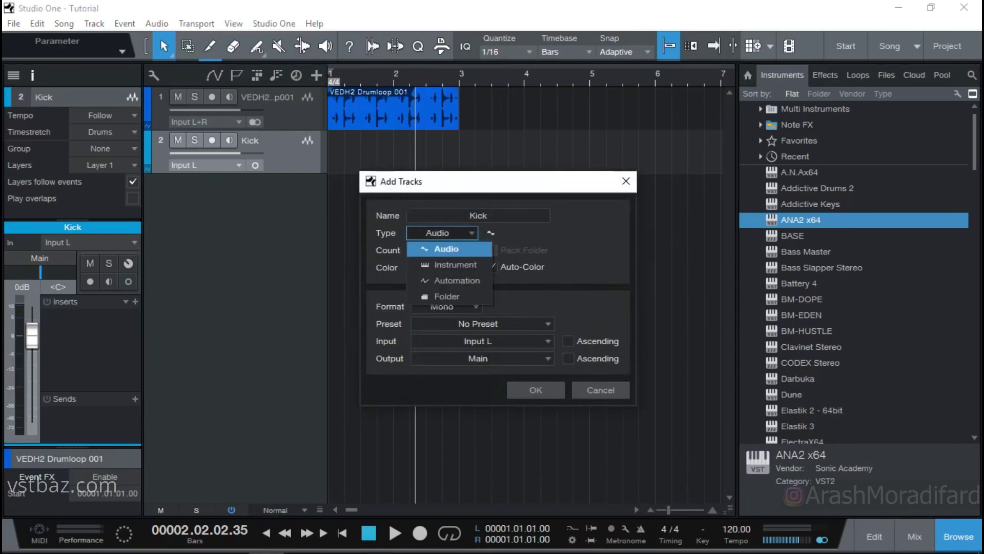
click(437, 297)
click(477, 215)
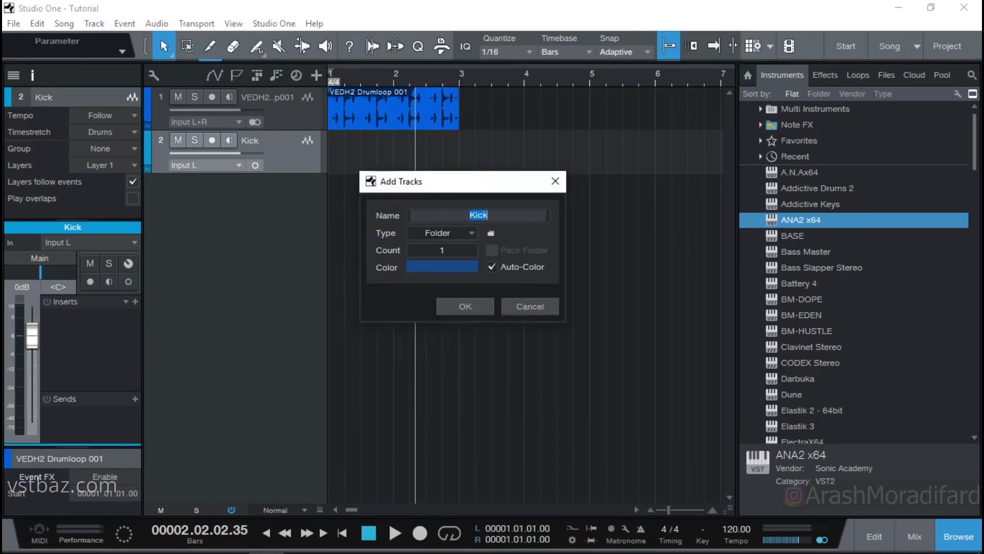
key(BackSpace)
key(Return)
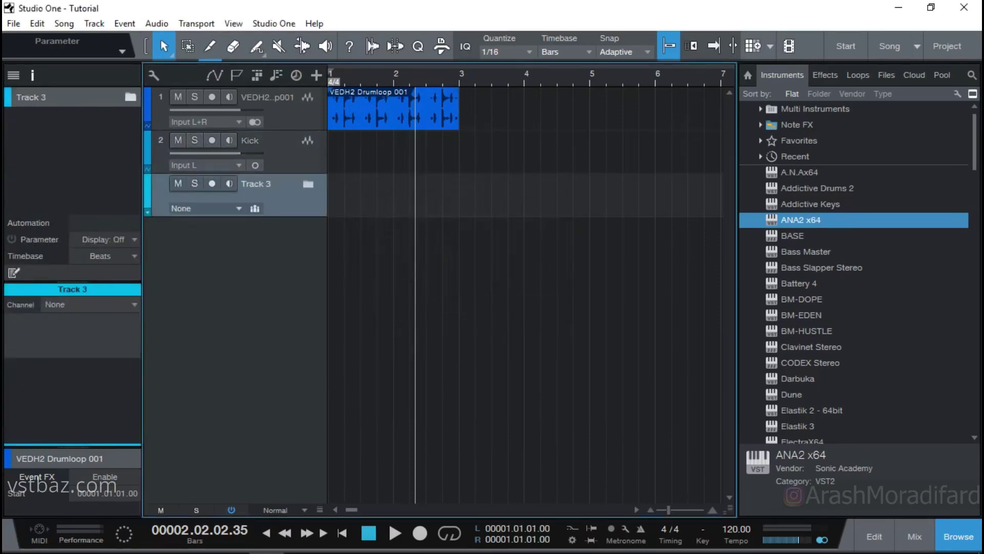
- Move the Kick track into the new folder track and toggle the folder closed and open
drag(277, 149, 279, 205)
click(277, 151)
click(309, 141)
click(308, 140)
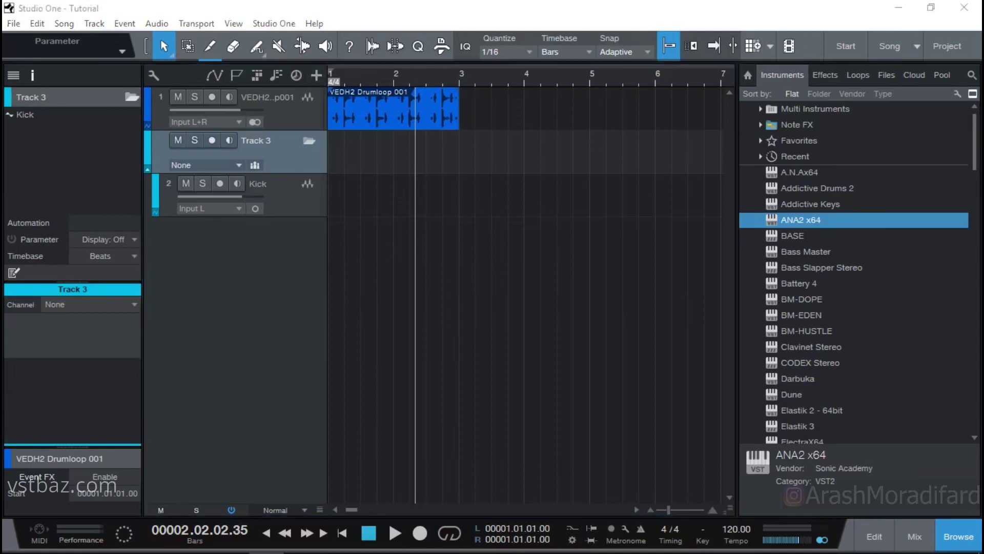
- Start adding an Instrument track and review the existing instruments available as its output, keeping None
click(316, 75)
click(477, 275)
click(490, 306)
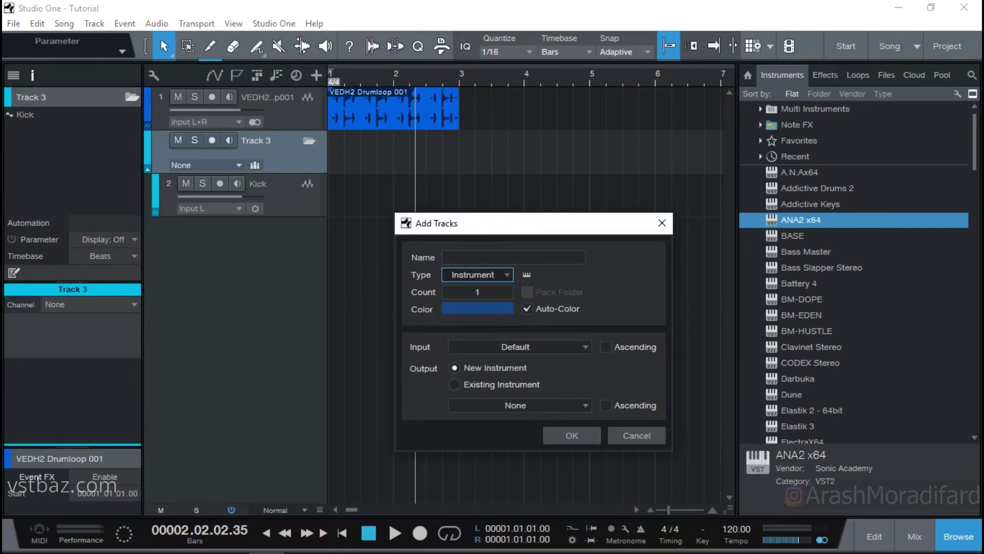
click(454, 385)
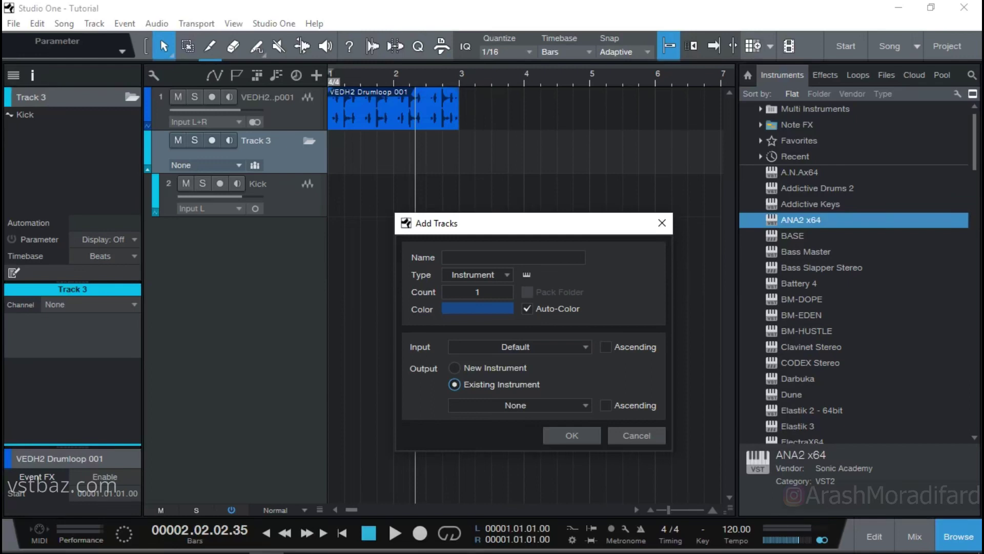
click(520, 405)
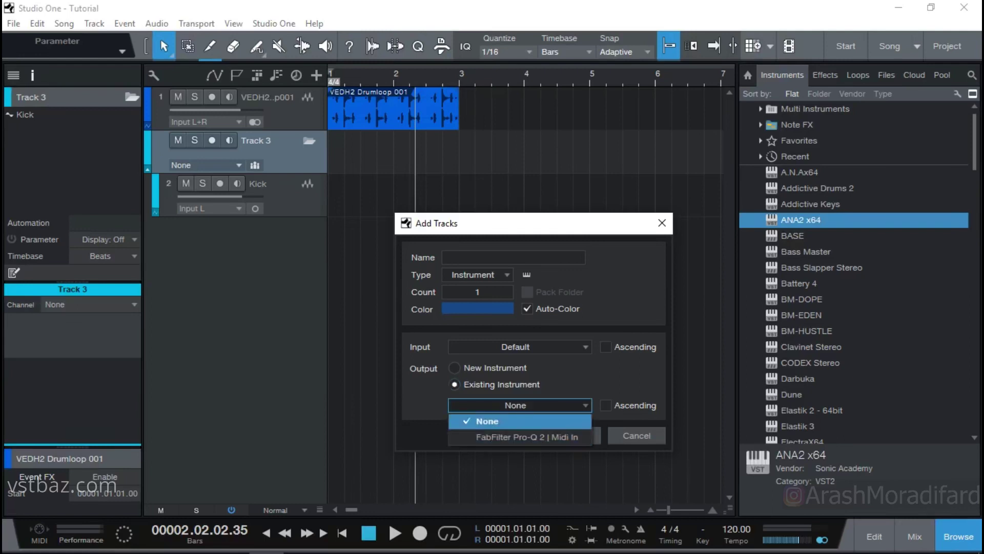
click(519, 421)
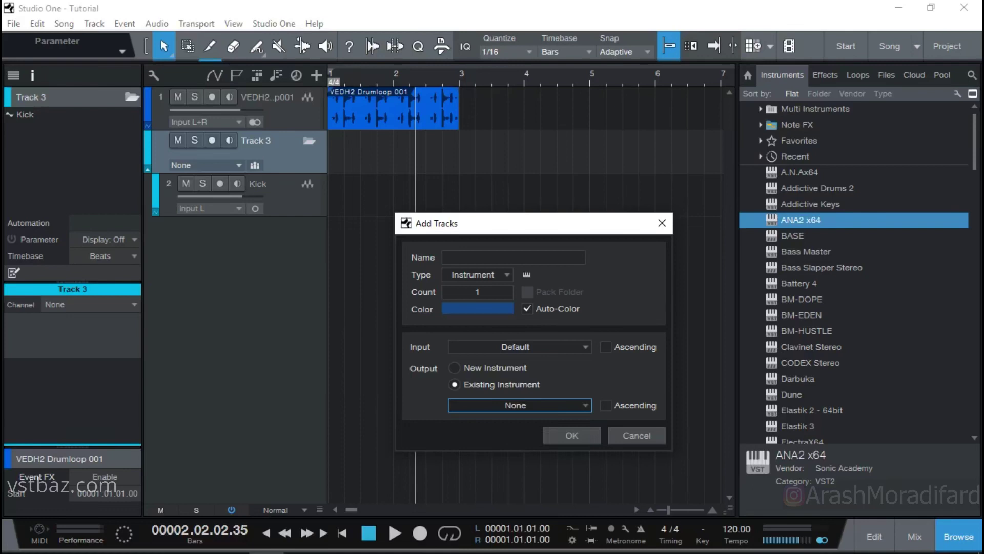
- Set the track's output to a new Addictive Keys instrument and create the instrument track
click(454, 368)
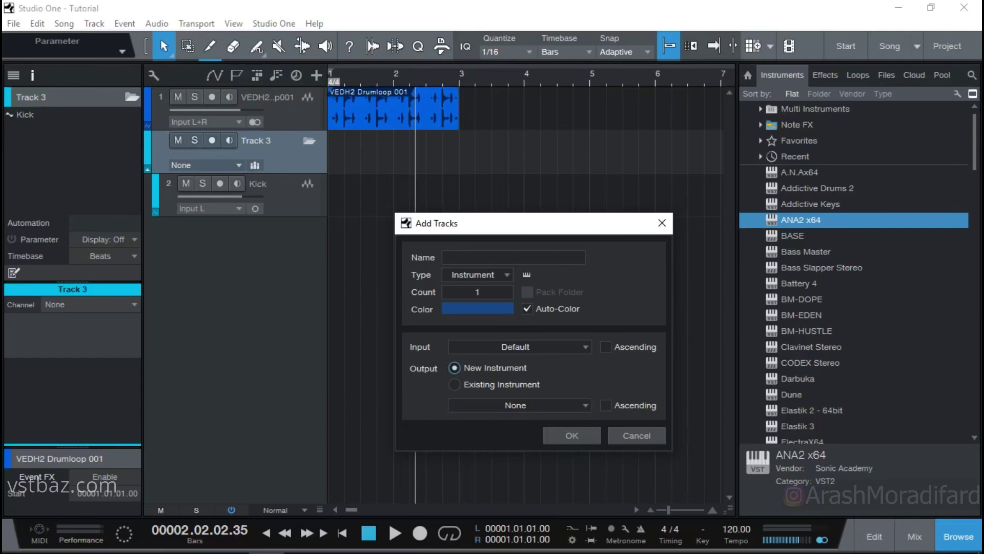
click(519, 405)
scroll(520, 294, down, 4)
scroll(519, 278, down, 4)
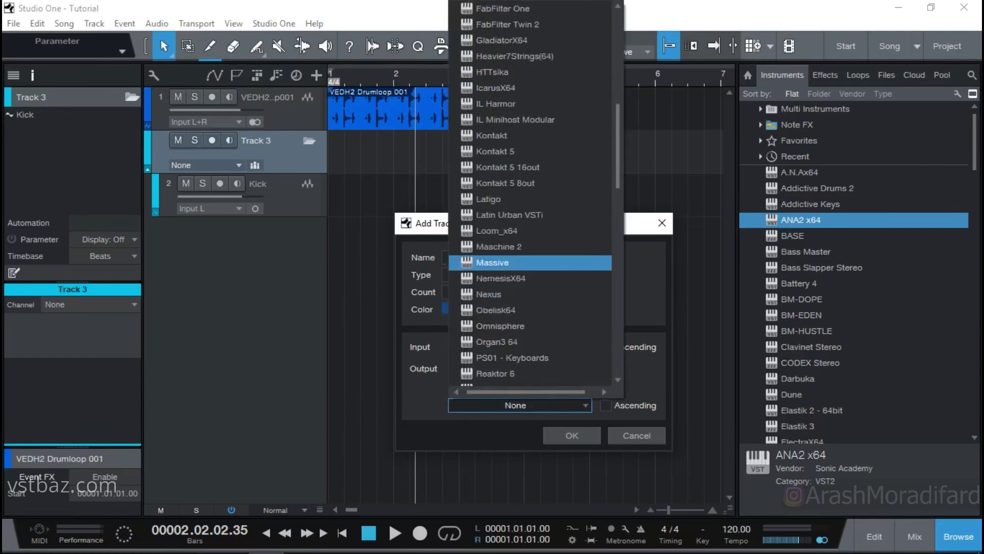
scroll(512, 205, down, 4)
scroll(513, 256, up, 10)
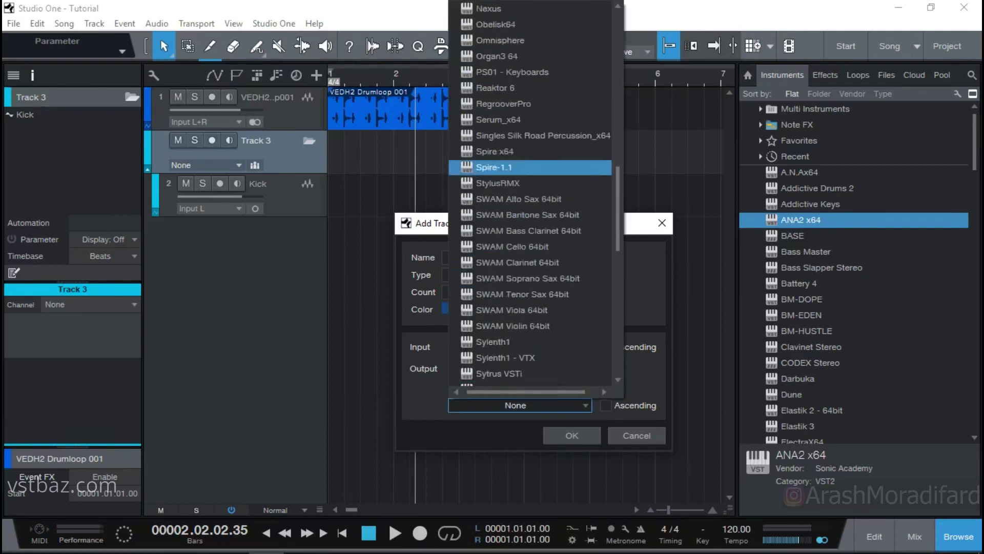
scroll(531, 195, up, 3)
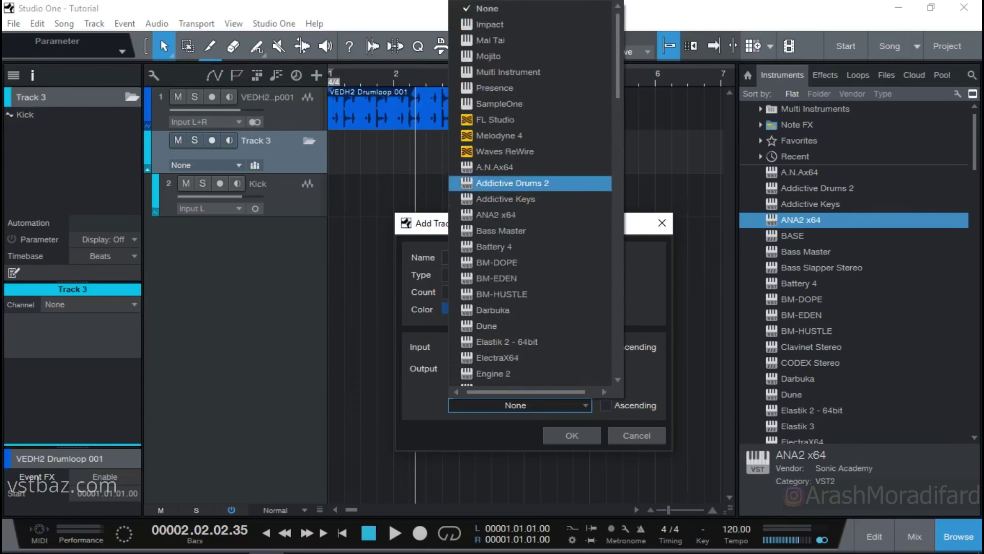
click(506, 199)
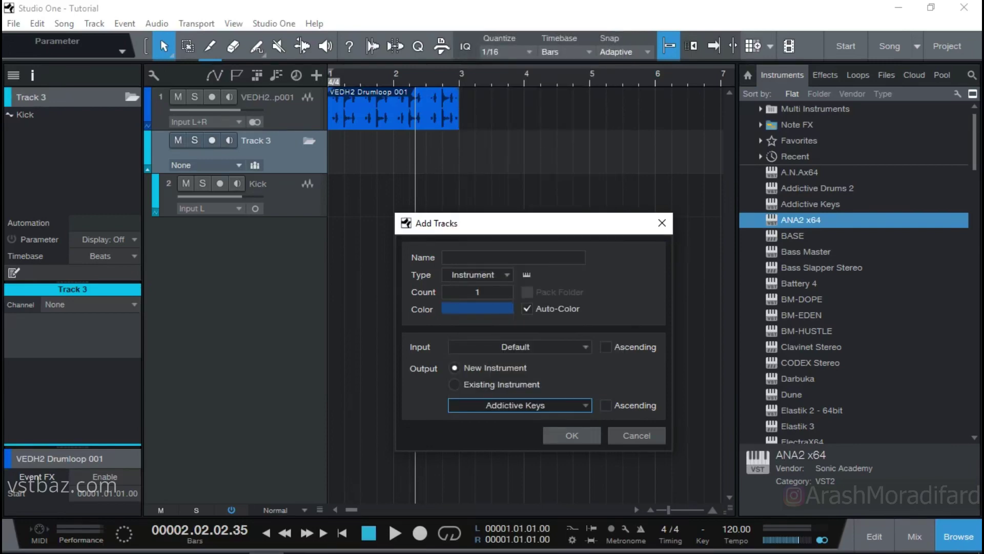
click(572, 435)
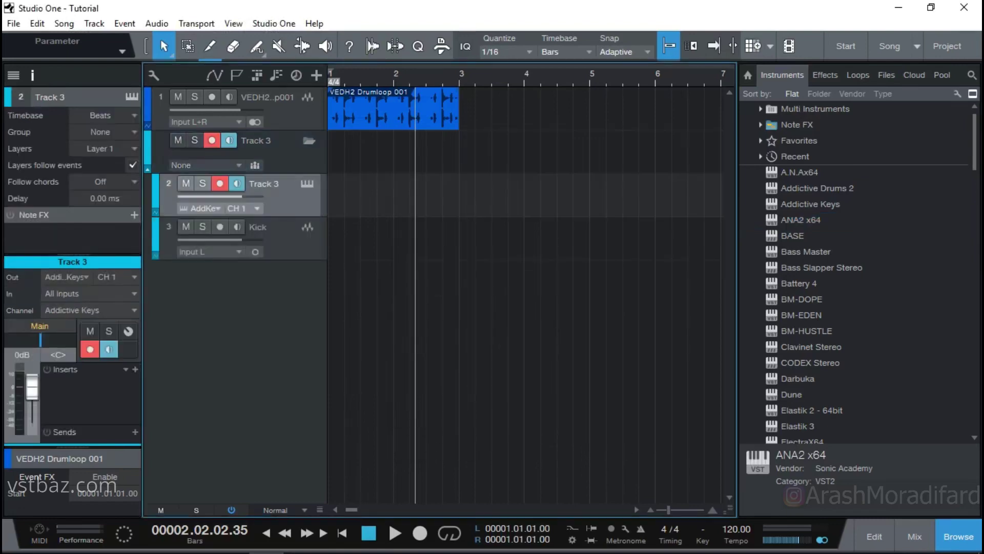
- Rename the new Addictive Keys instrument track as Piano
double_click(263, 183)
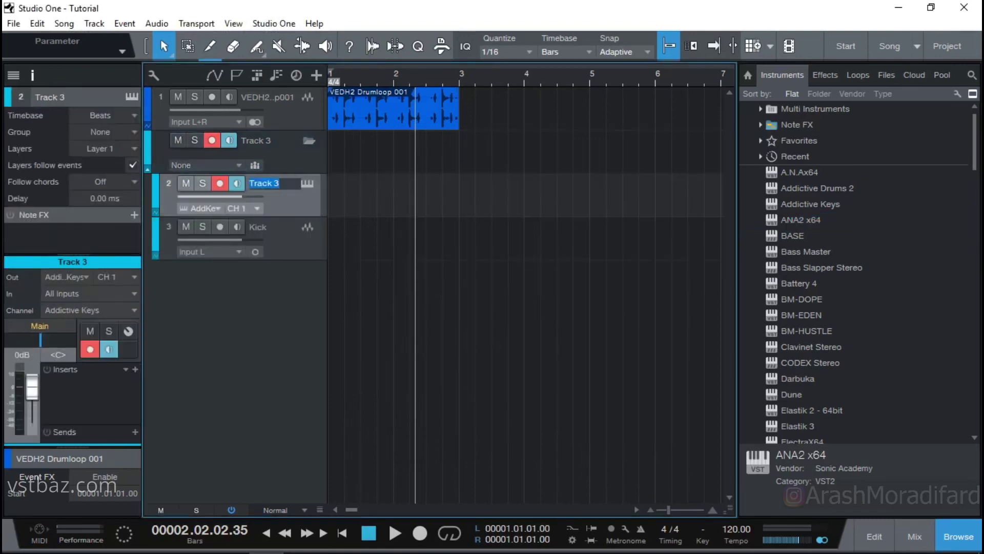
text(Pi)
text(o)
key(Return)
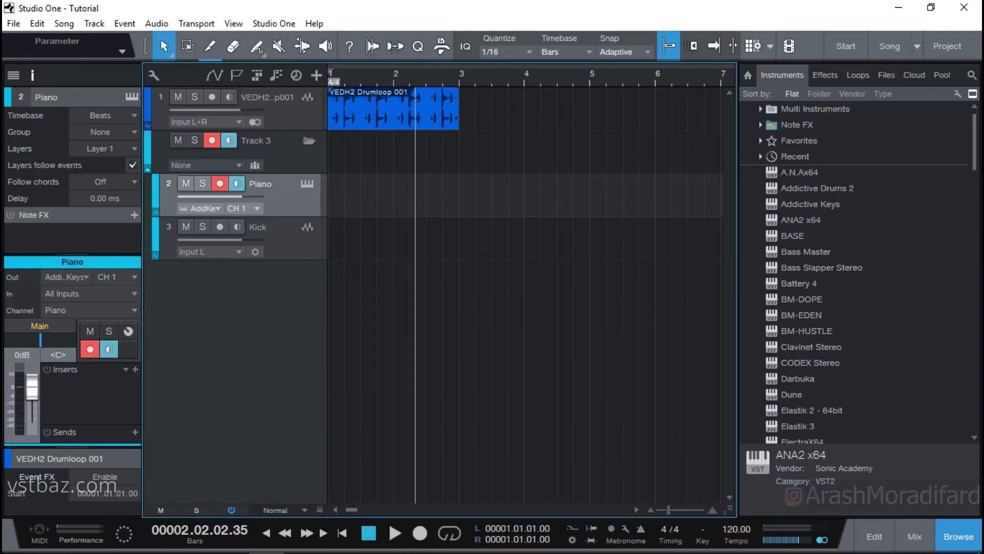
- Load the Modern Upright Producer piano with the Retro Stereo preset in Addictive Keys and close the instrument window
key(shift+F11)
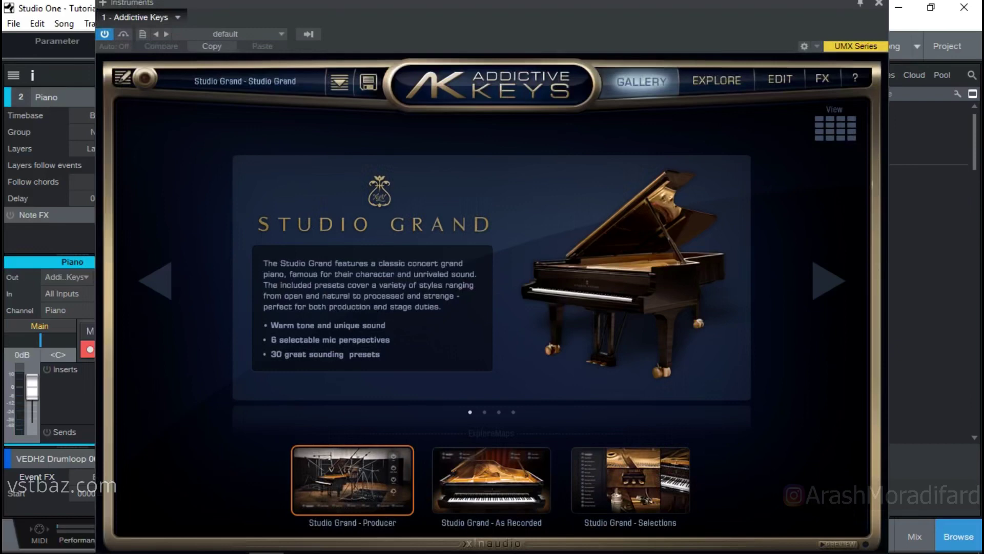
click(827, 280)
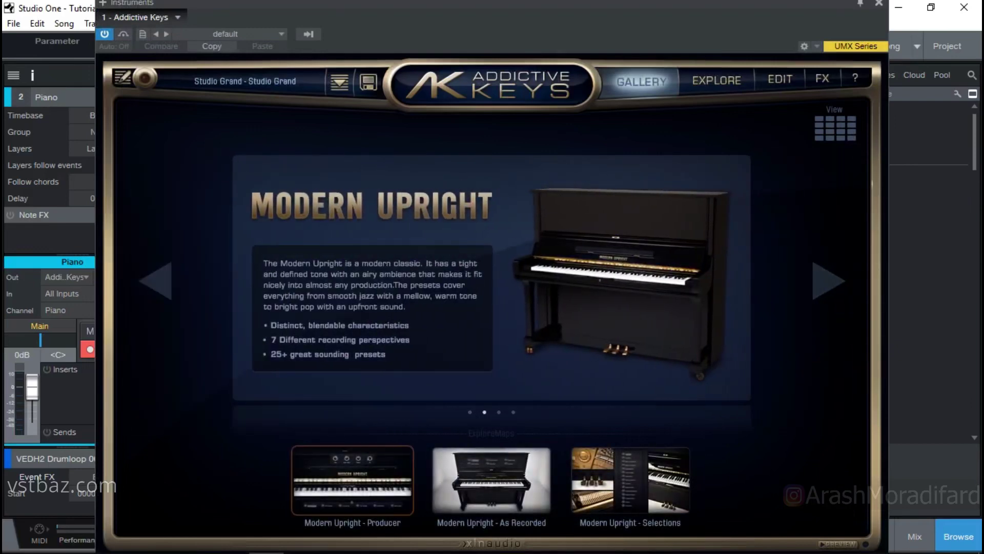
click(352, 480)
click(341, 483)
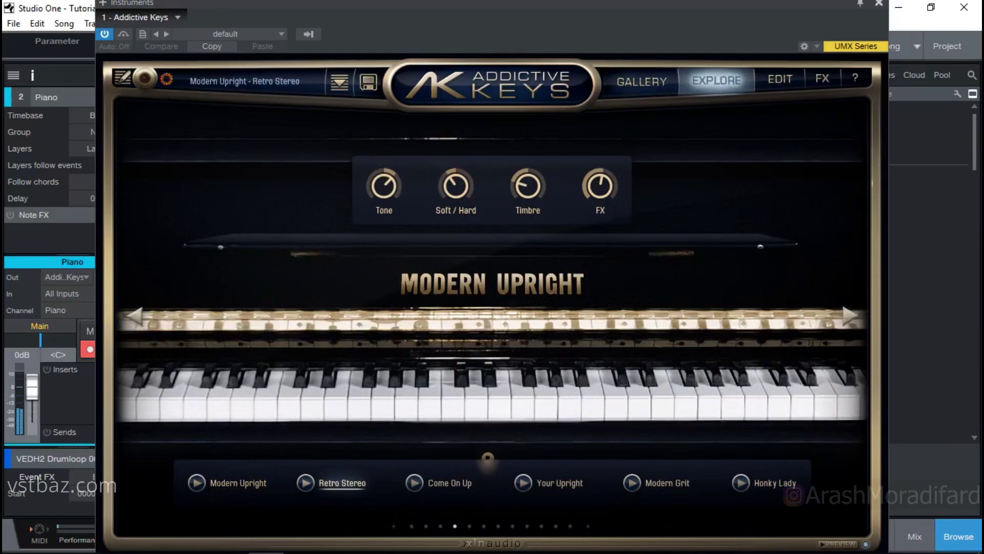
click(878, 4)
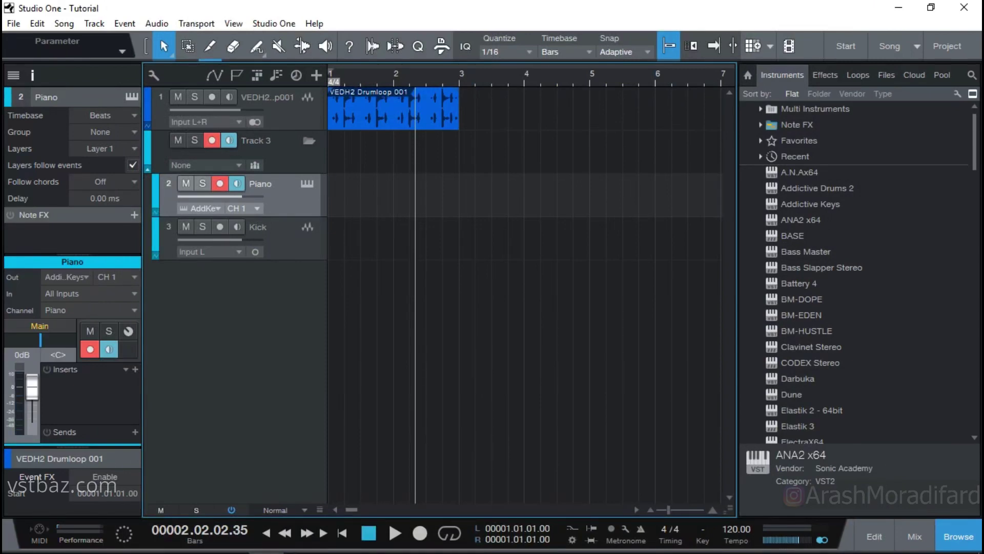
- Switch the transport's time display to Seconds and play the song briefly to check it
click(195, 541)
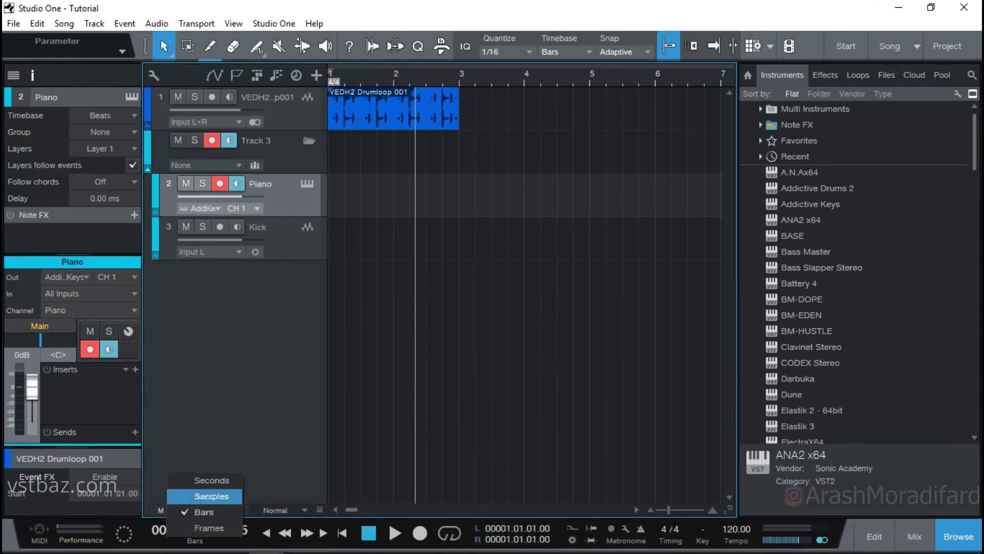
click(211, 479)
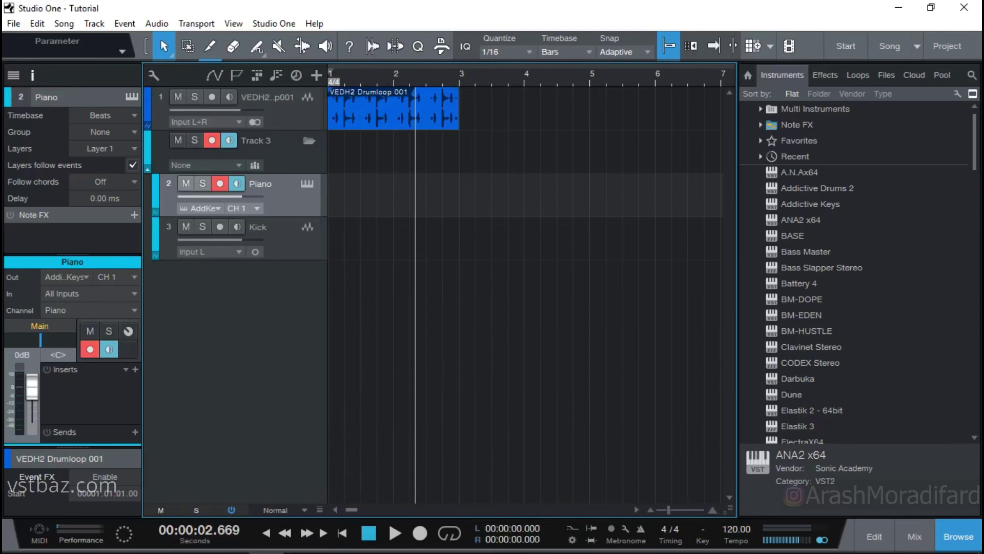
key(space)
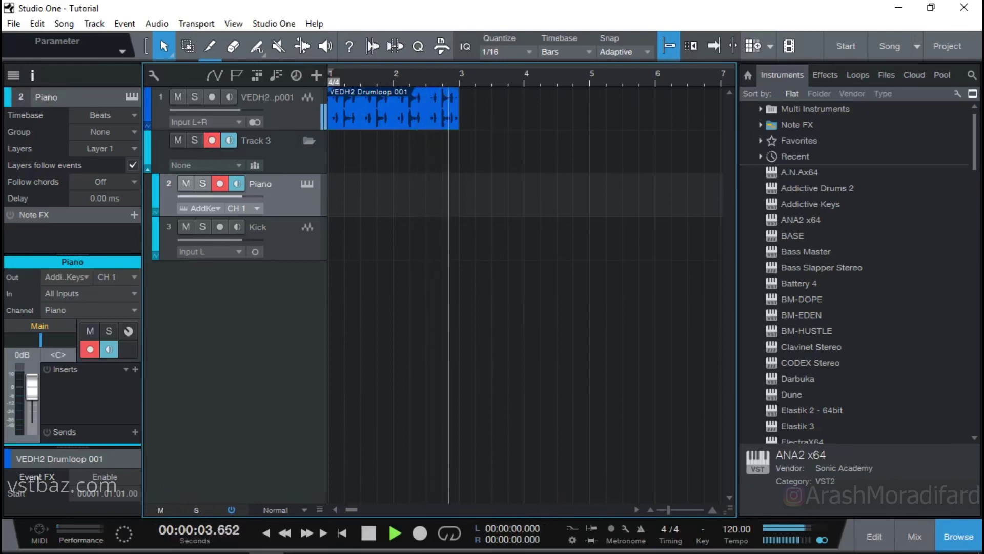
key(space)
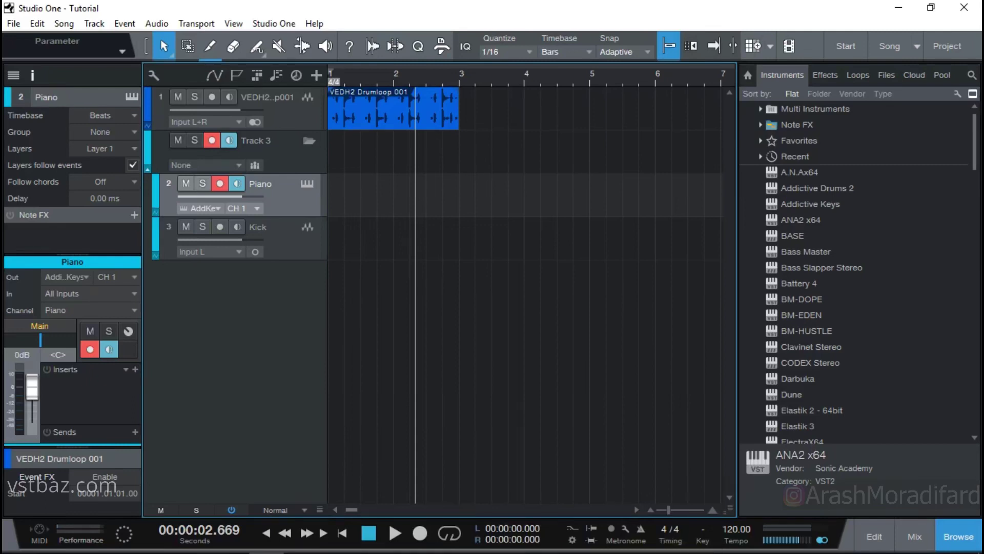
- Set the song key to Am and leave the tempo value unedited
click(702, 530)
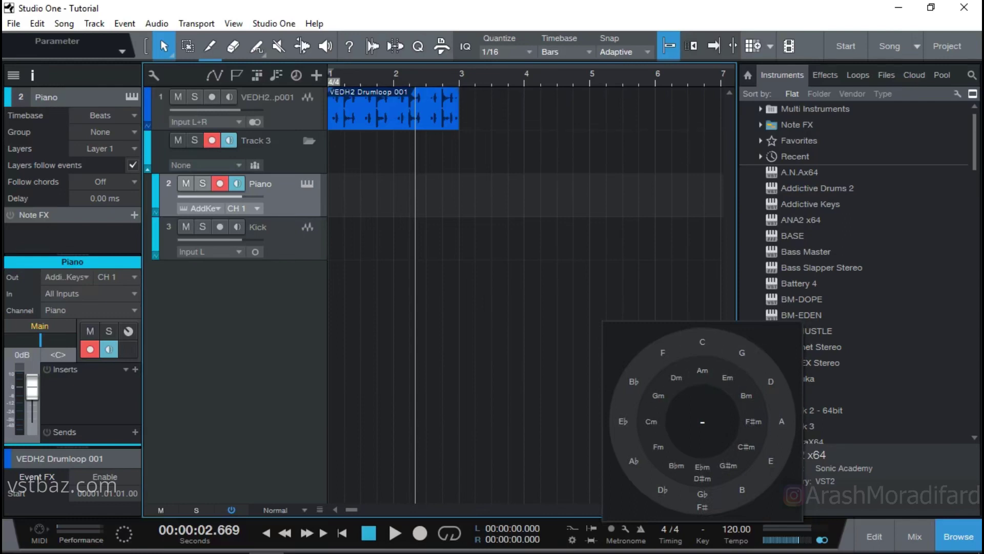
click(702, 371)
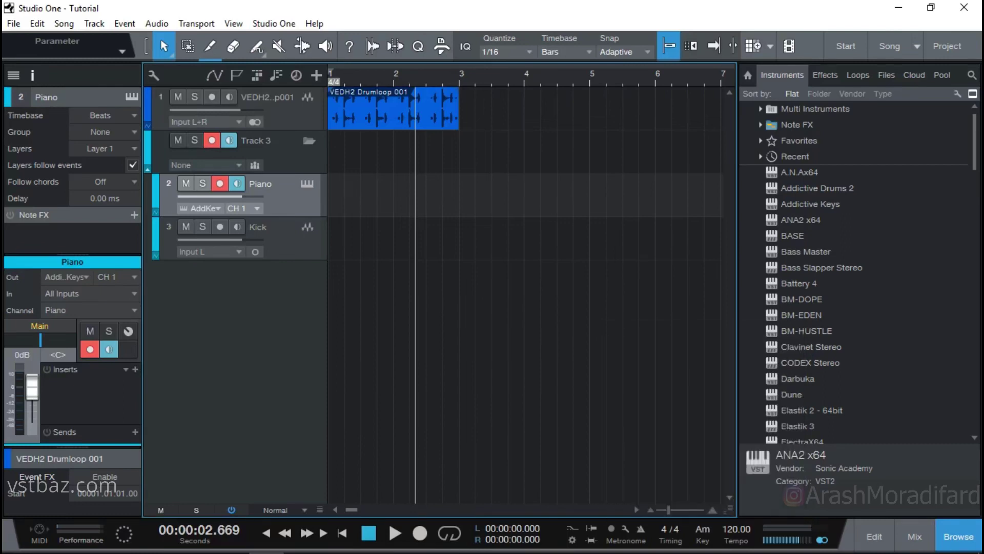
click(703, 529)
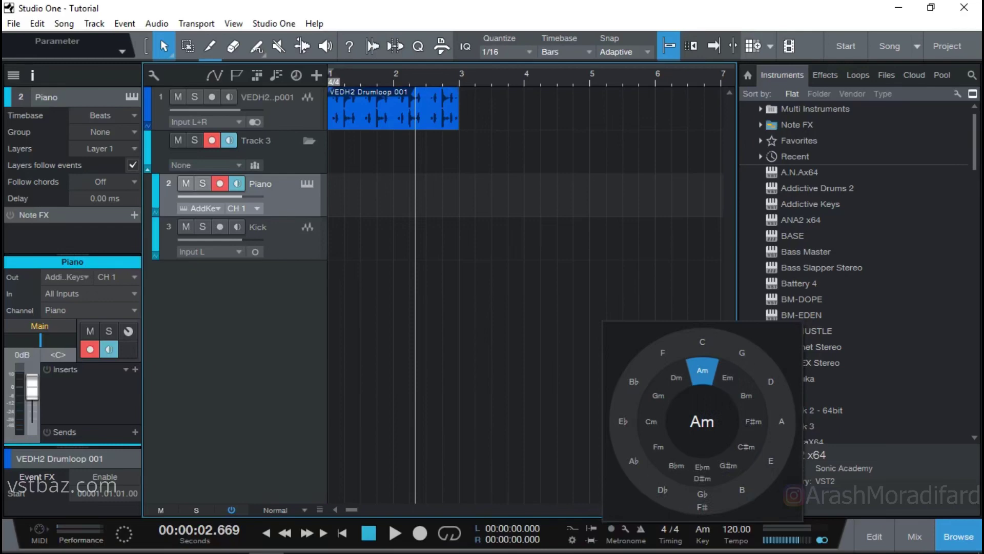
key(Escape)
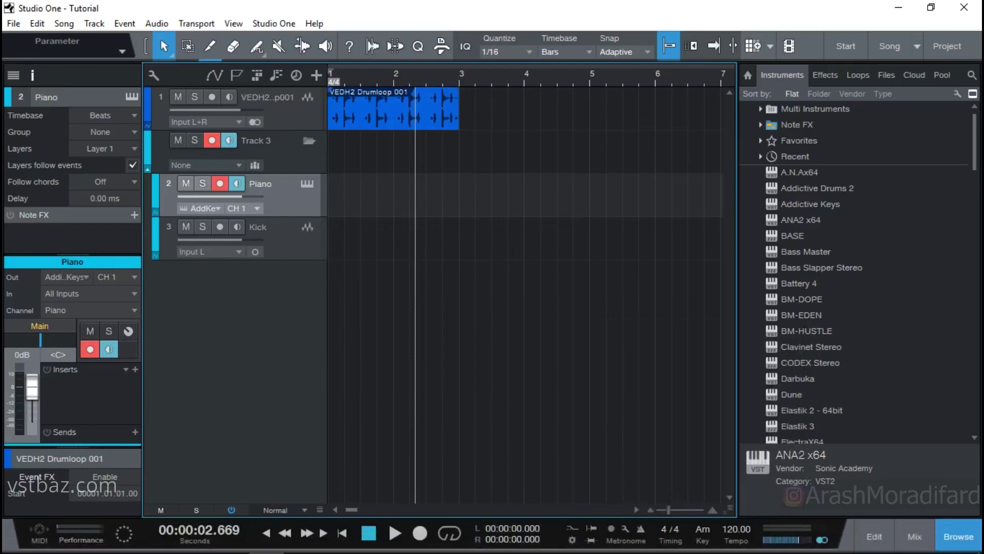
click(736, 528)
key(Escape)
- Select the VEDH2 Drumloop 001 event in the arrangement and deselect it, twice
click(393, 93)
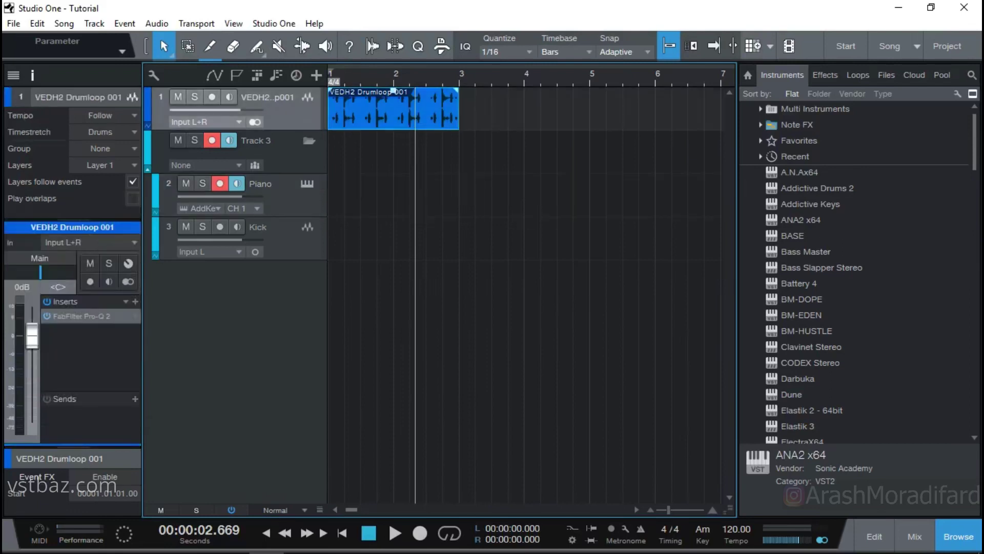
drag(491, 88, 608, 304)
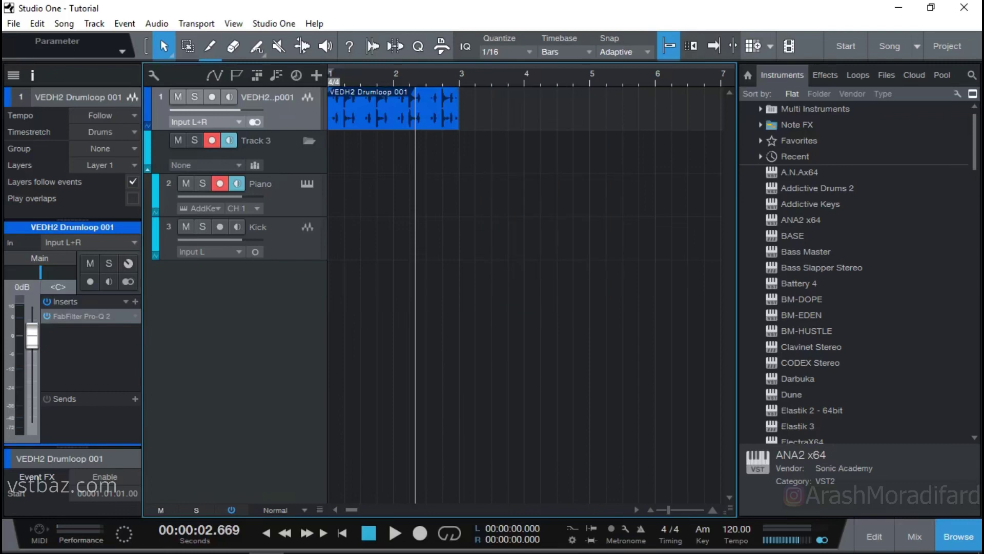
click(392, 92)
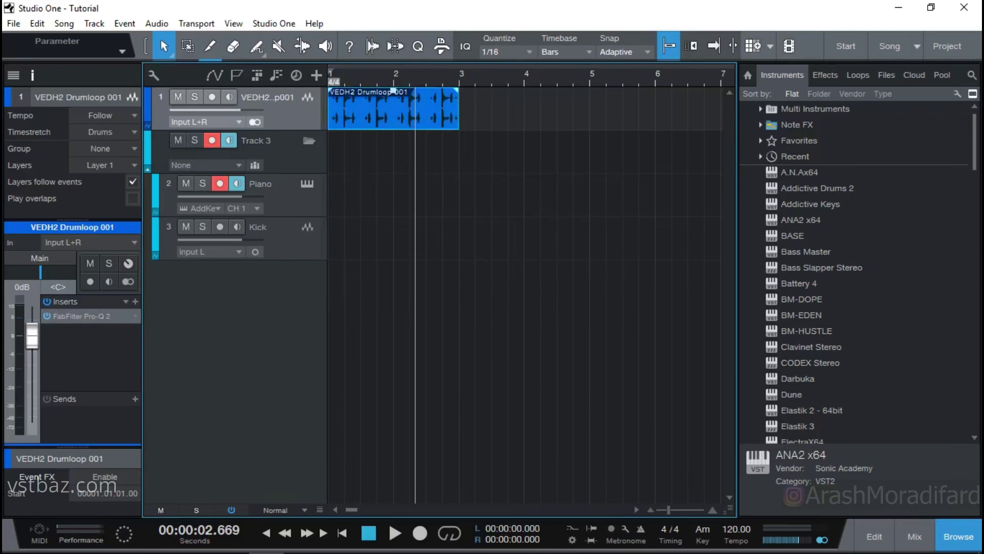
key(ctrl+d)
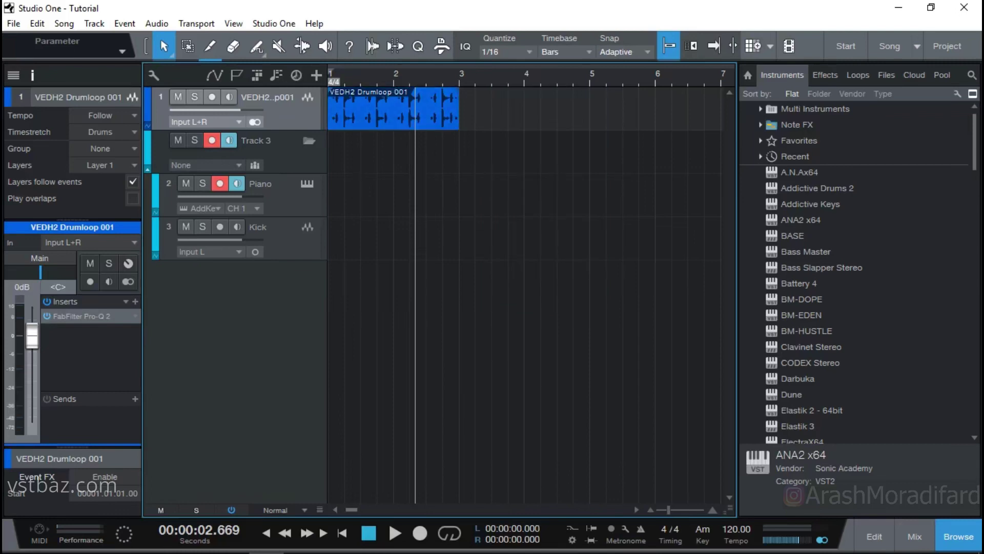
- Create an empty one-bar instrument part at bar 2 on the Piano track
double_click(425, 195)
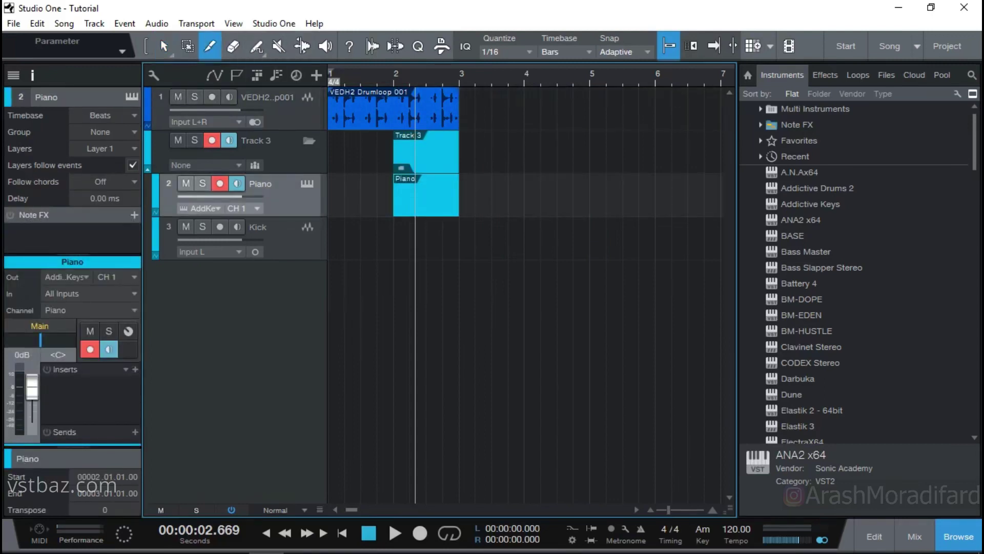
- Draw a second Piano part from bar 4 to bar 6 with the Paint tool and undo it
click(256, 47)
click(290, 71)
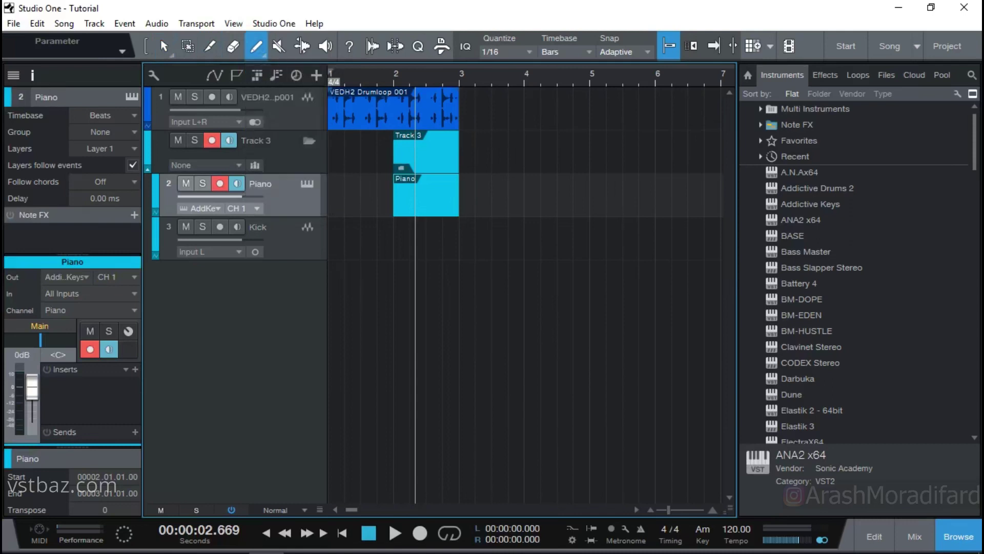
mouse_move(524, 194)
mouse_down()
mouse_move(555, 201)
mouse_move(541, 204)
mouse_move(655, 205)
mouse_up()
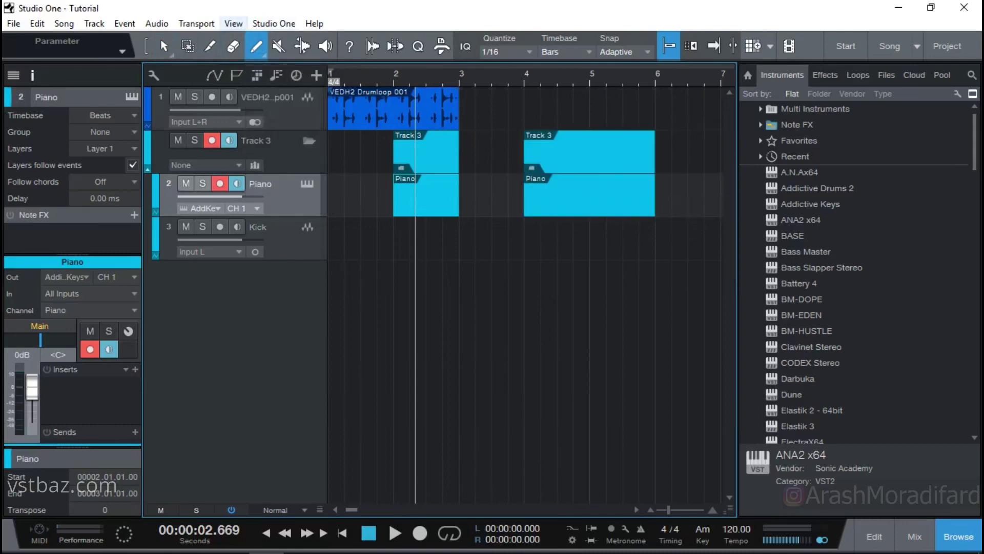
click(164, 45)
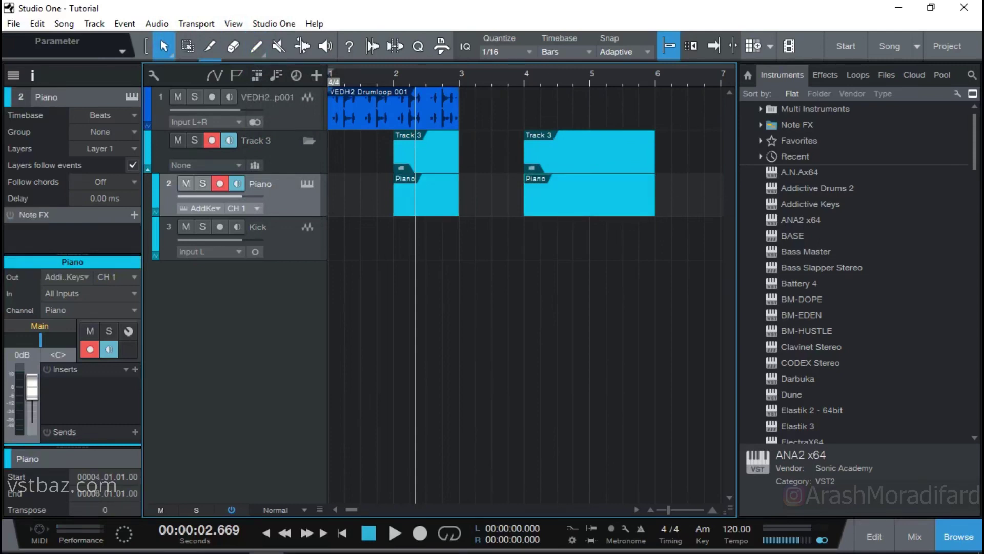
key(ctrl+z)
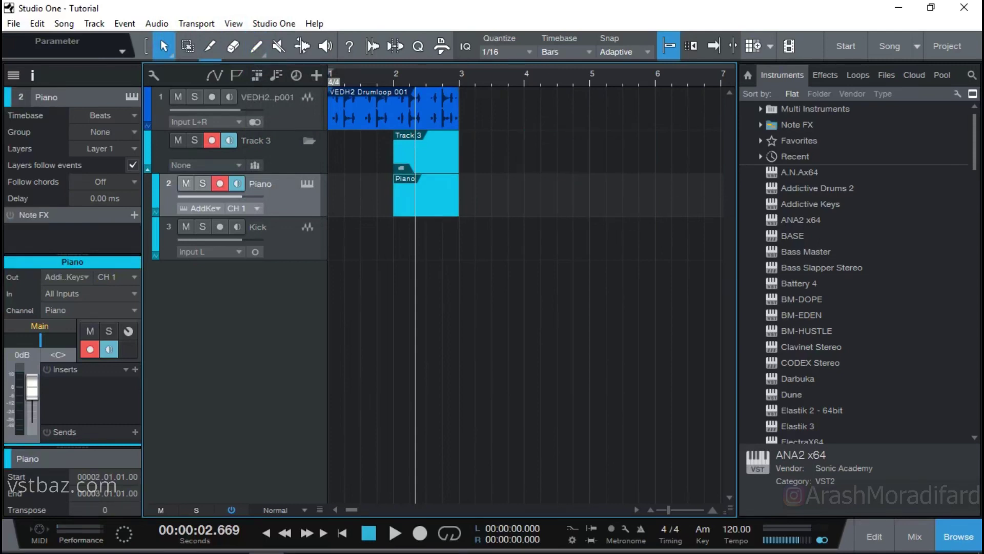
- Open the Piano part in the note editor, detached and maximized, with the note grid zoomed for editing
key(F2)
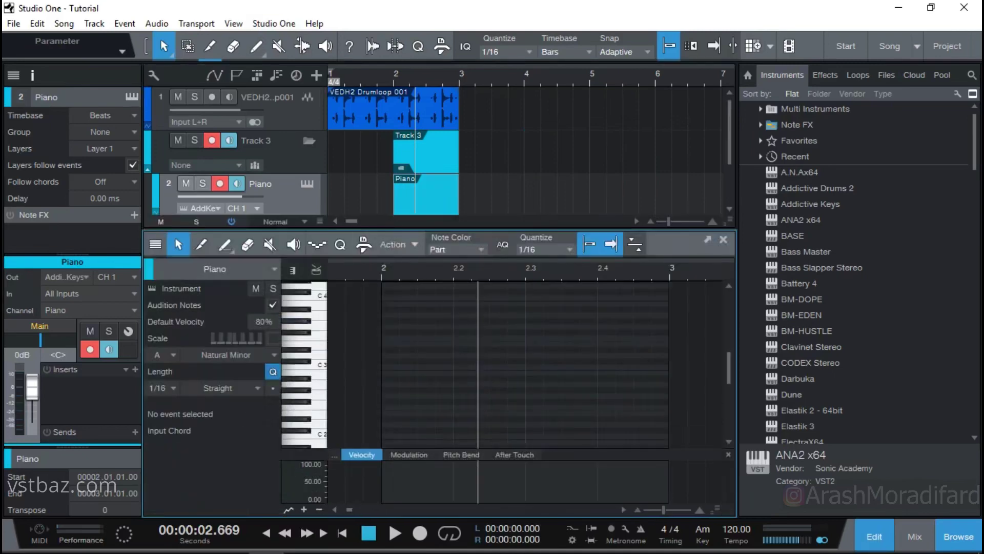
click(708, 239)
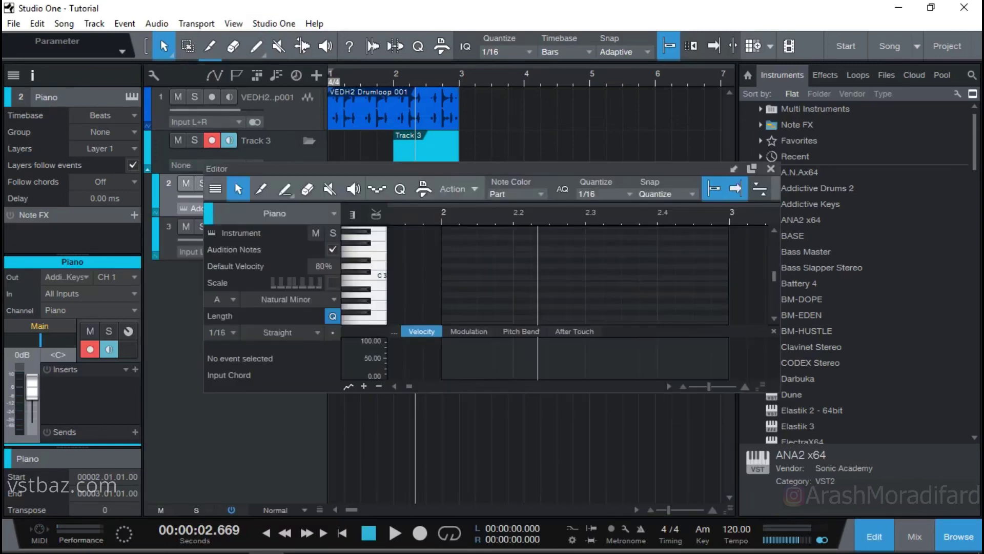
click(751, 168)
drag(278, 52, 278, 363)
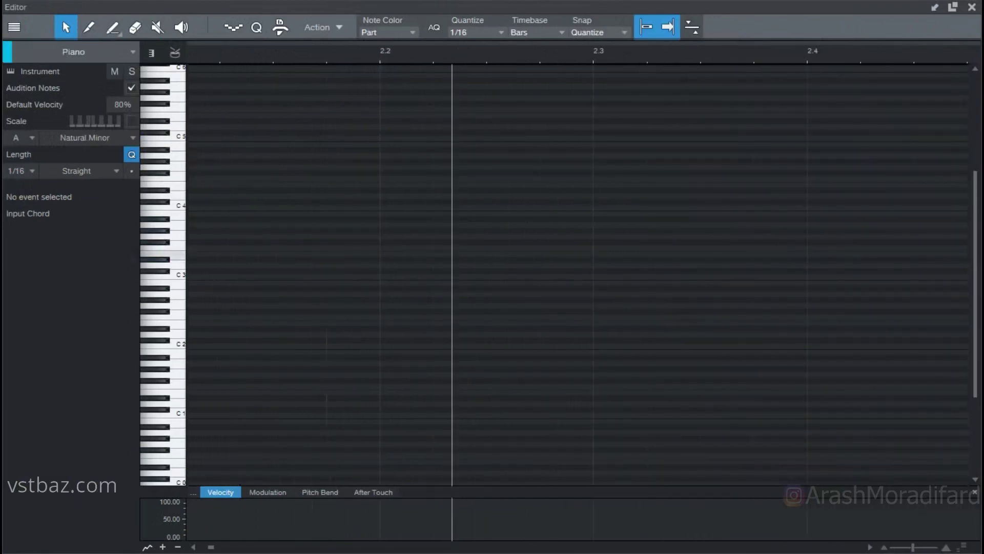
drag(154, 239, 179, 238)
key(alt+w)
key(alt+w)
key(alt+w)
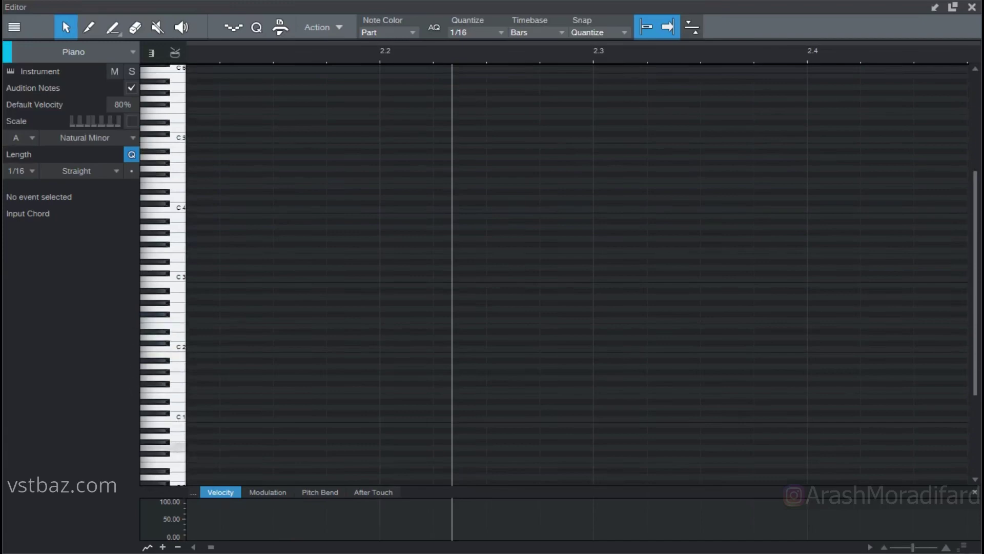
- Add three consecutive 1/16 notes to the Piano part: F2 at 2.1.4, A2 at 2.2.1 and C3 at 2.2.2
click(338, 319)
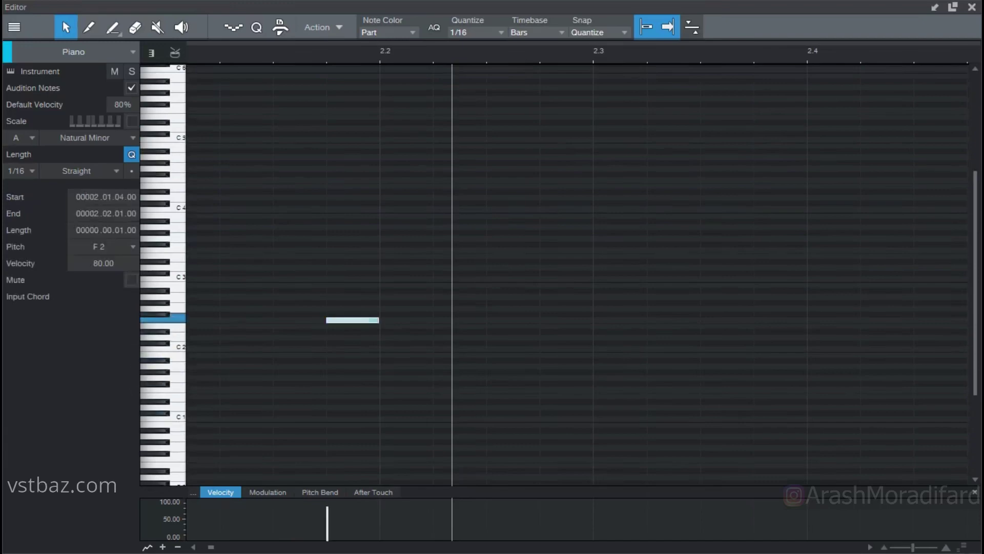
double_click(405, 297)
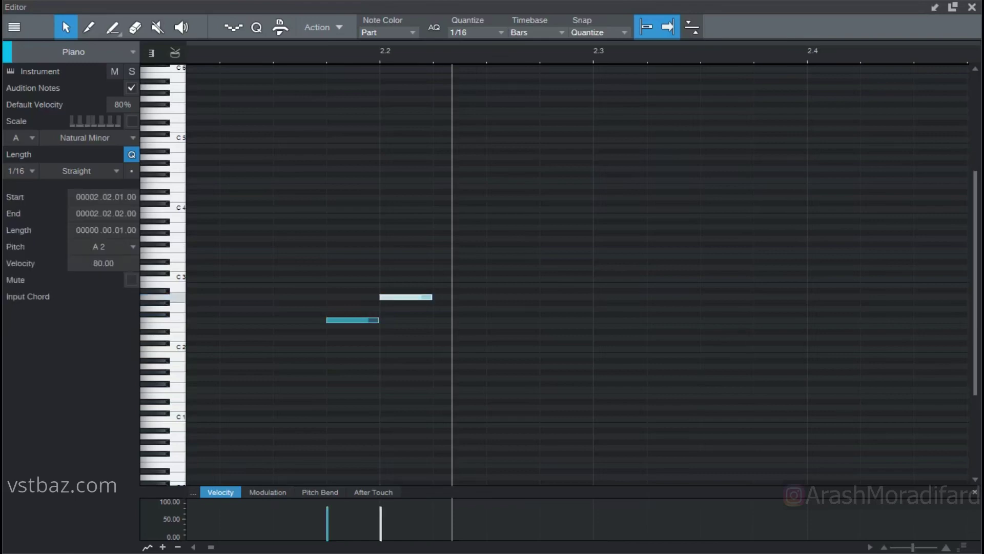
double_click(459, 279)
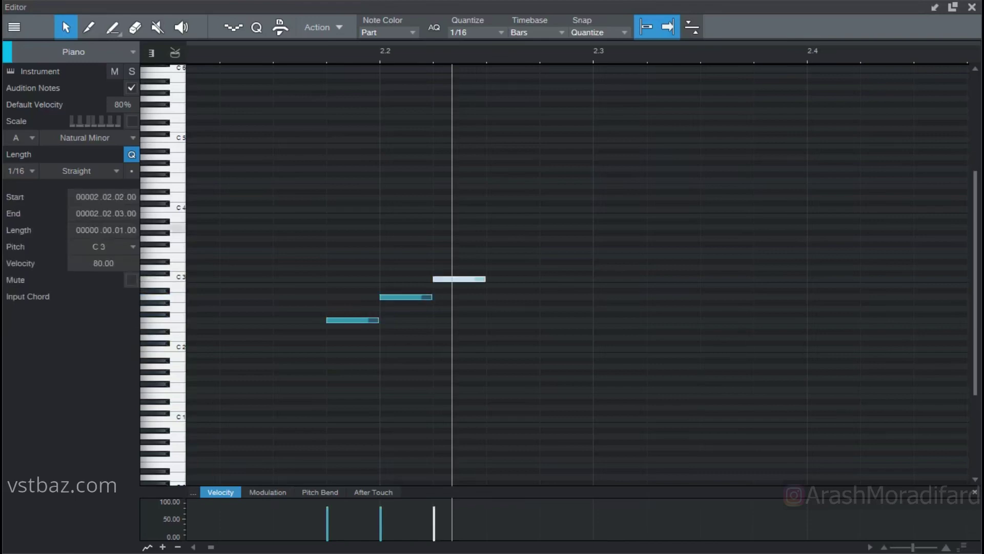
- Turn off Audition Notes and add 1/16 notes B2 at 2.2.3 and A#2 at 2.2.4 to the Piano part
click(132, 88)
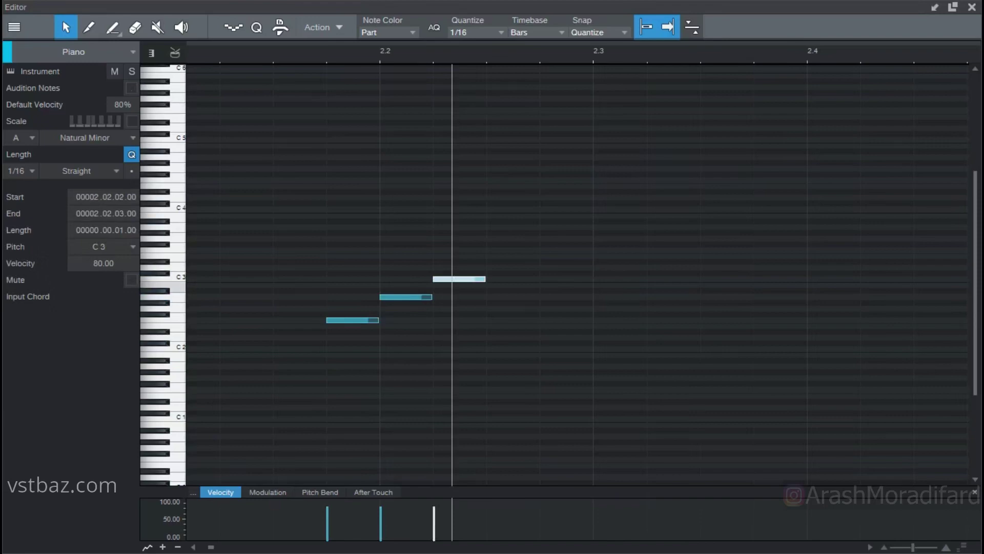
double_click(512, 284)
key(ctrl+d)
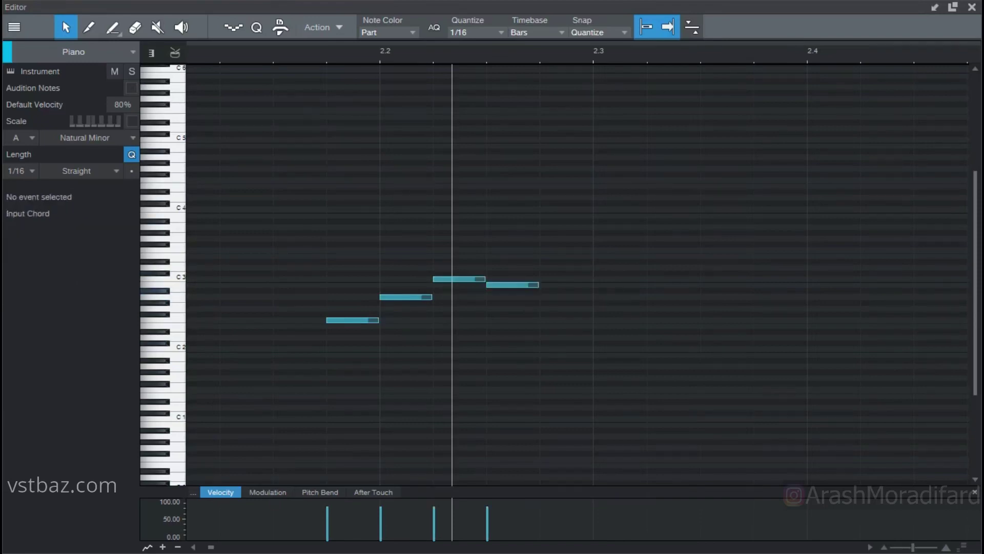
double_click(566, 290)
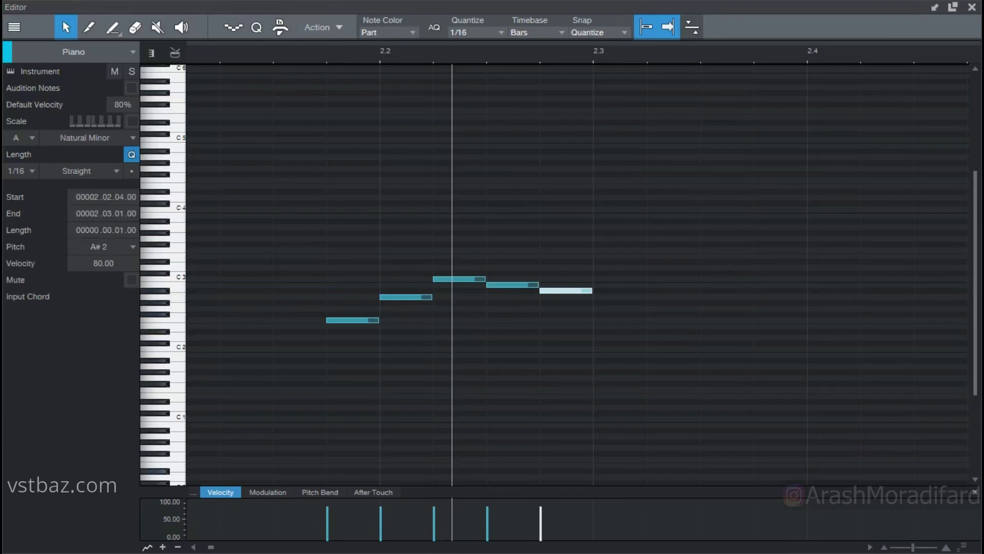
- Select all notes of the Piano part, deselect them and close the editor
mouse_move(718, 421)
mouse_down()
mouse_move(327, 271)
mouse_move(718, 421)
mouse_up()
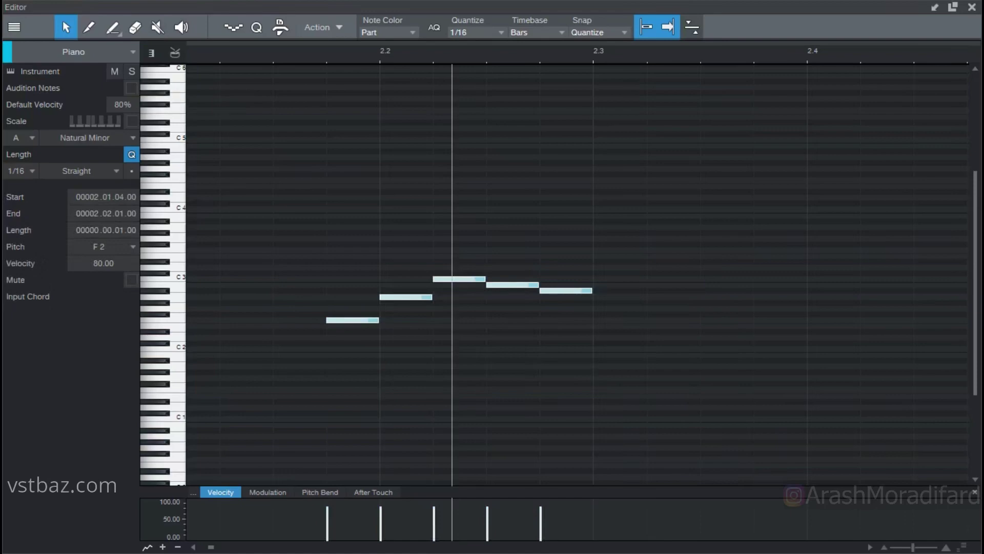
key(ctrl+d)
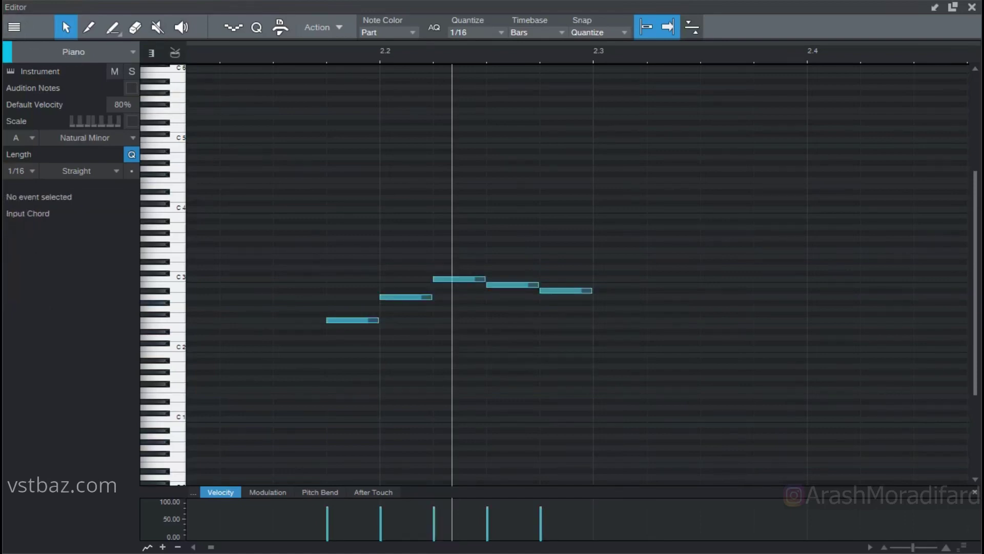
click(971, 7)
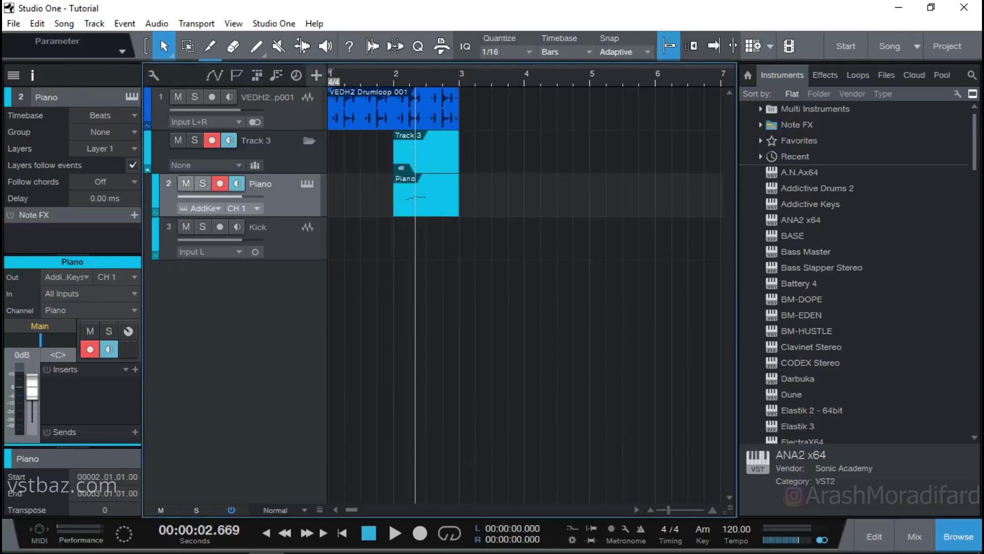
- Add an instrument track with a new Addictive Drums 2 instrument and name it Drums
click(316, 75)
click(483, 361)
scroll(494, 247, down, 1)
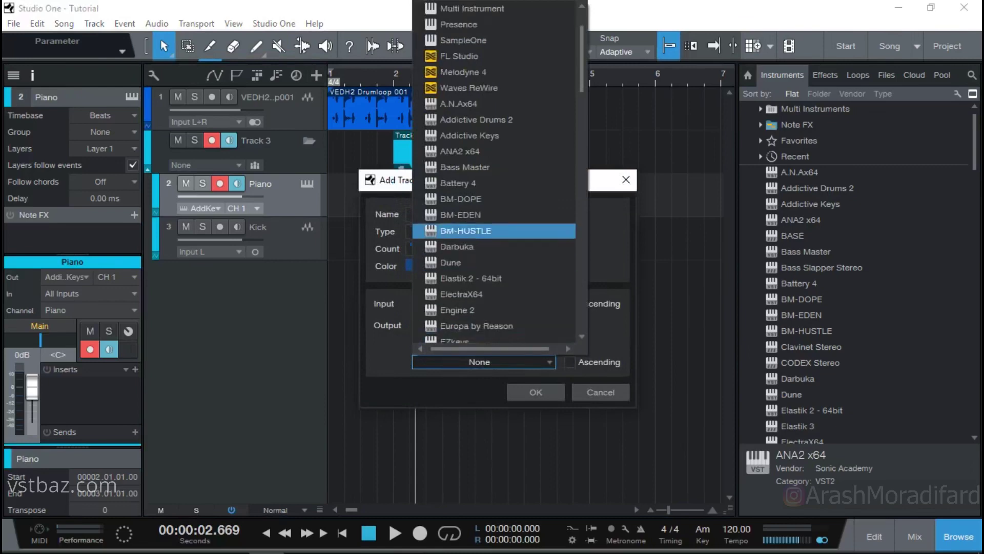
click(469, 120)
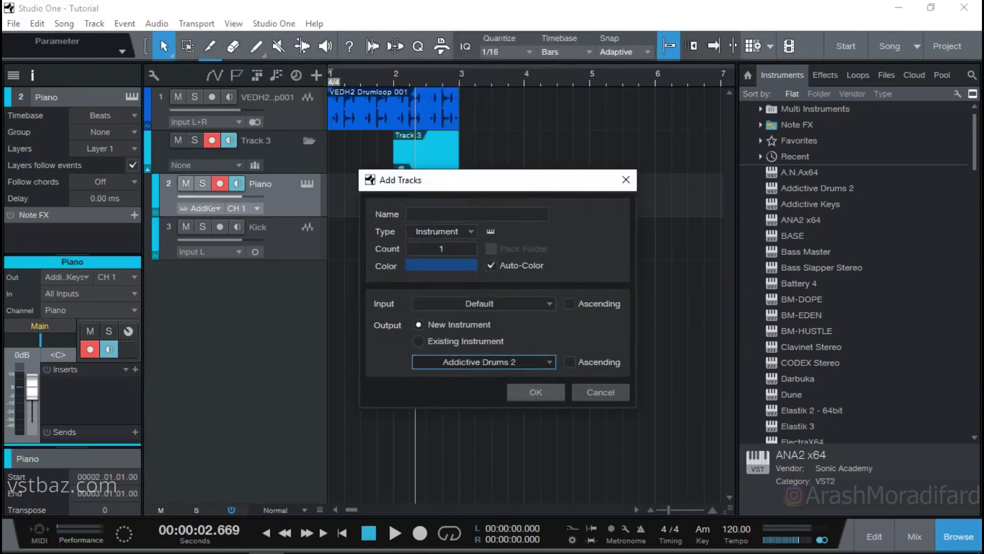
click(536, 392)
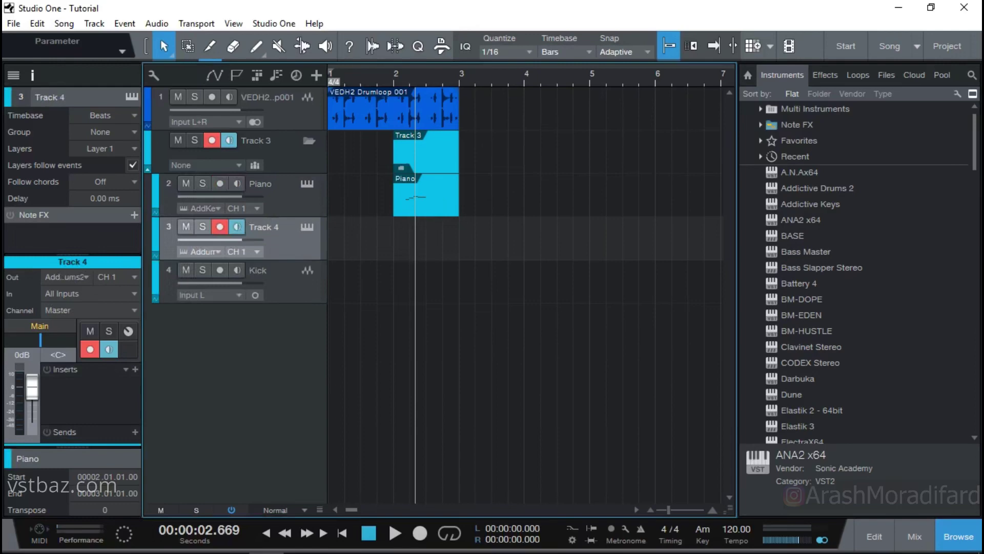
double_click(263, 227)
text(Drums)
key(Return)
- Create a one-bar part at bar 2 on the Drums track and open it in the editor's piano keyboard view
double_click(425, 238)
key(F2)
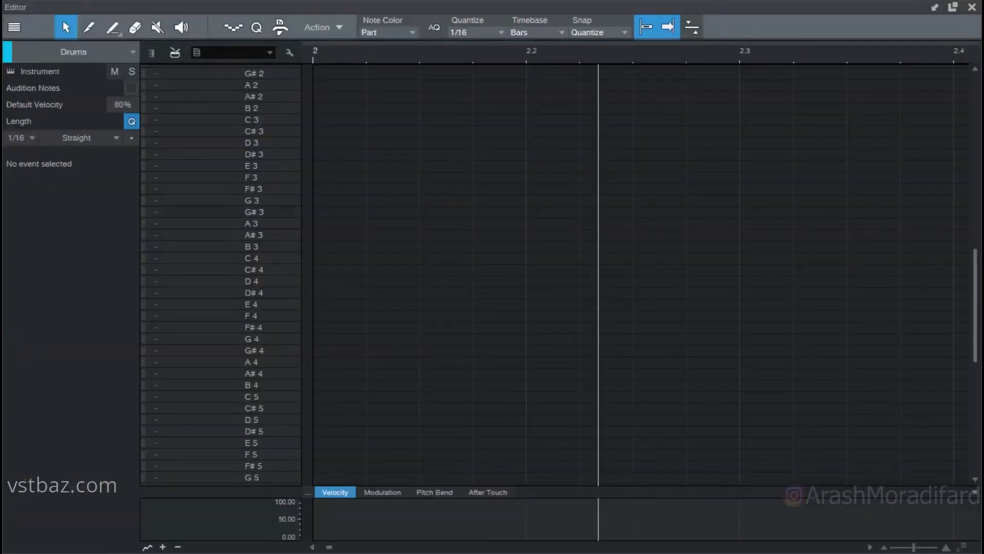
scroll(220, 274, up, 8)
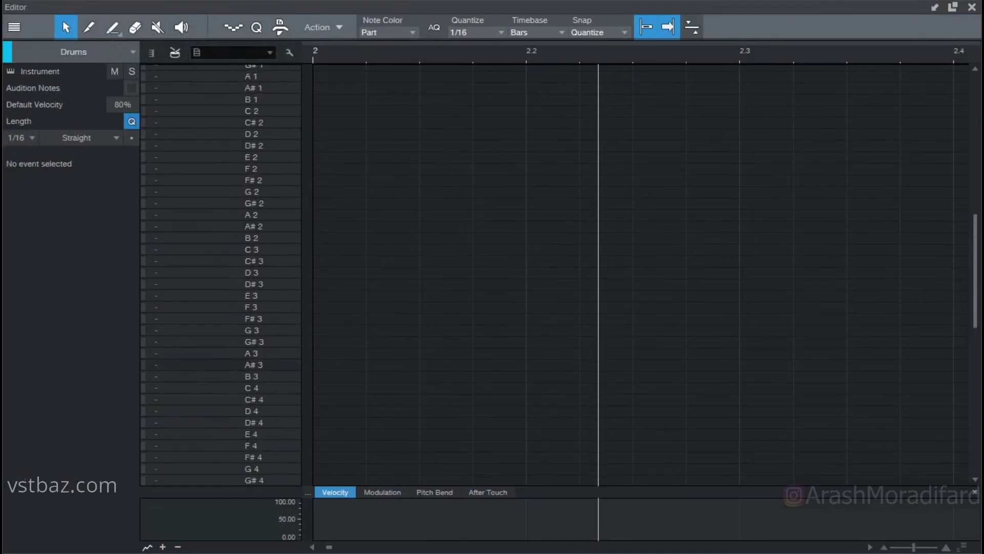
scroll(220, 274, up, 2)
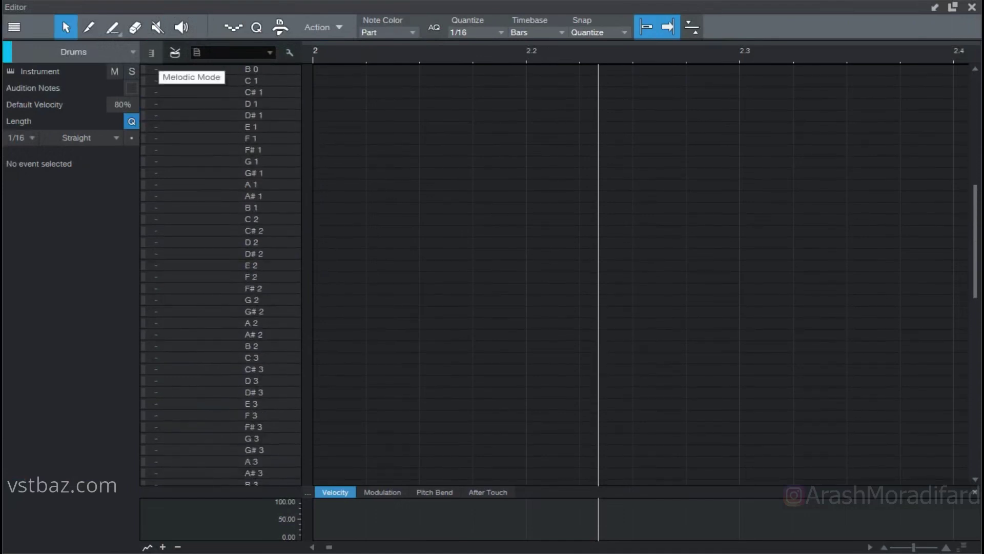
click(175, 52)
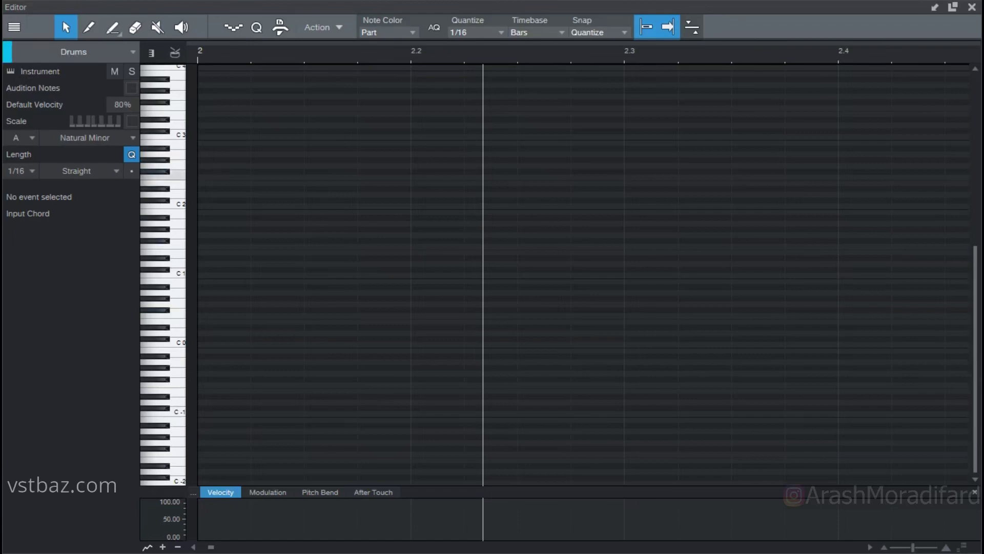
- Show the editor's track list and display the Piano notes together with the Drums part
click(14, 27)
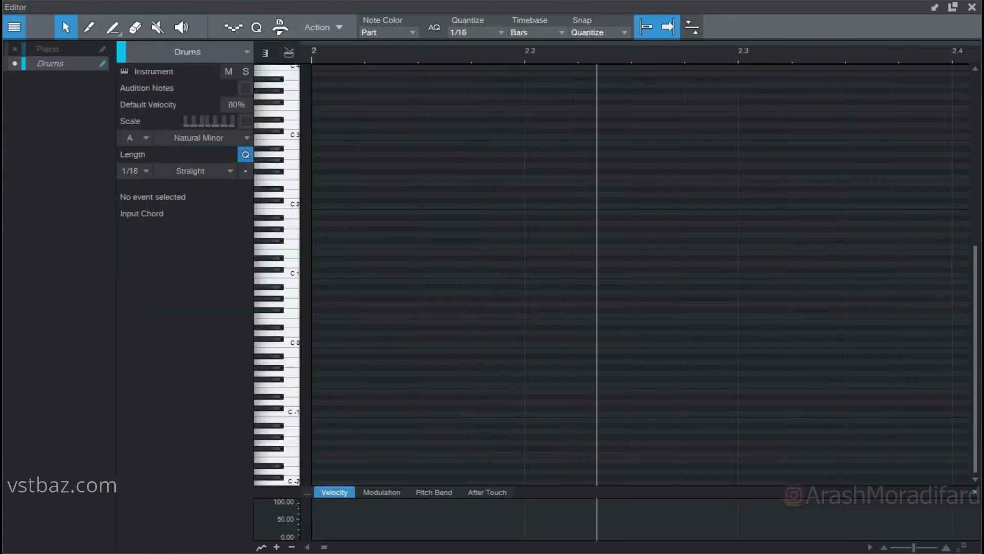
click(14, 27)
click(14, 28)
key(w)
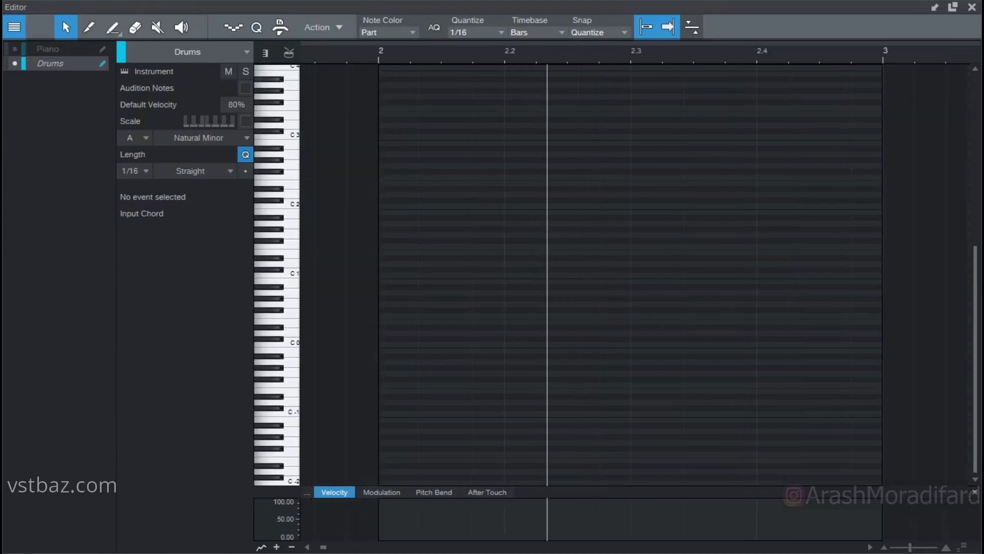
key(w)
scroll(434, 51, down, 4)
scroll(435, 50, up, 5)
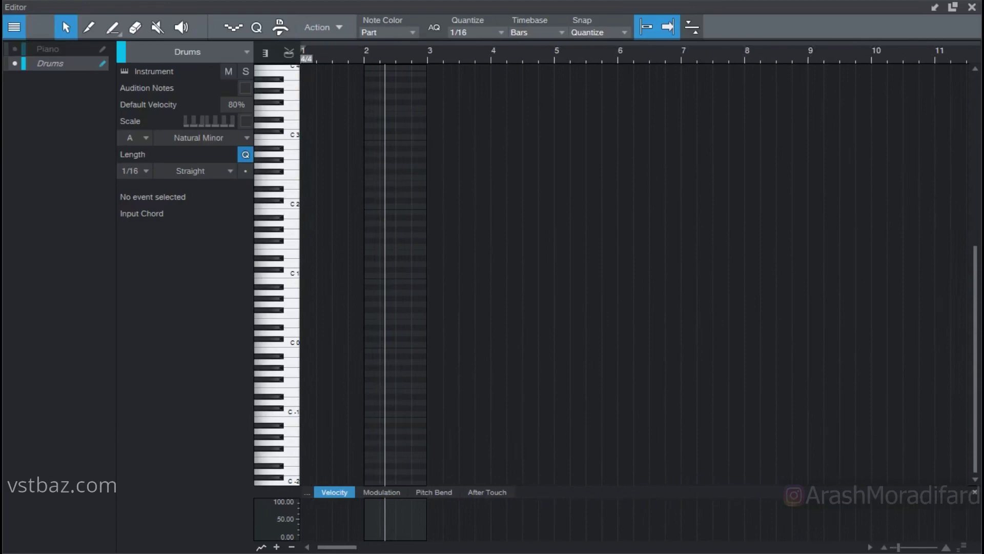
scroll(636, 272, up, 5)
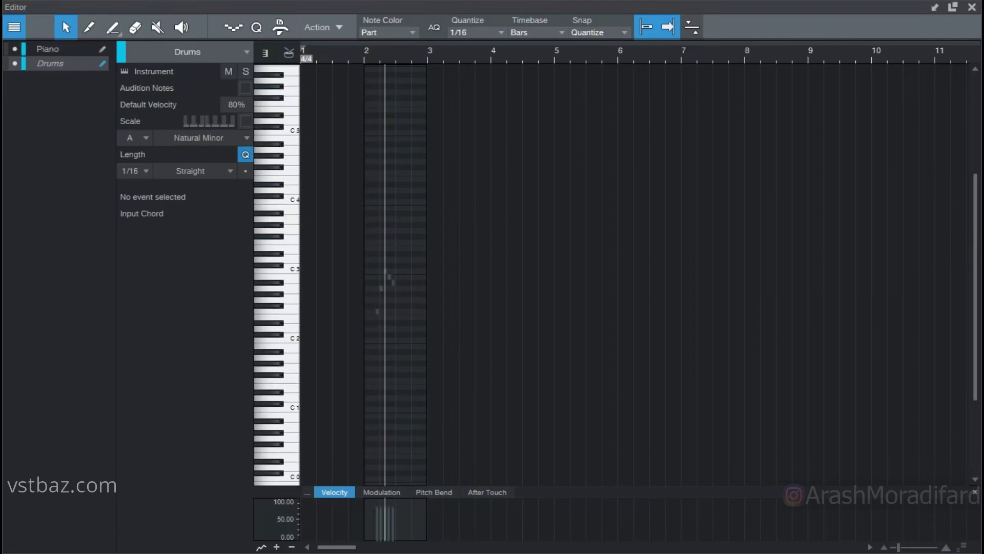
scroll(375, 279, up, 5)
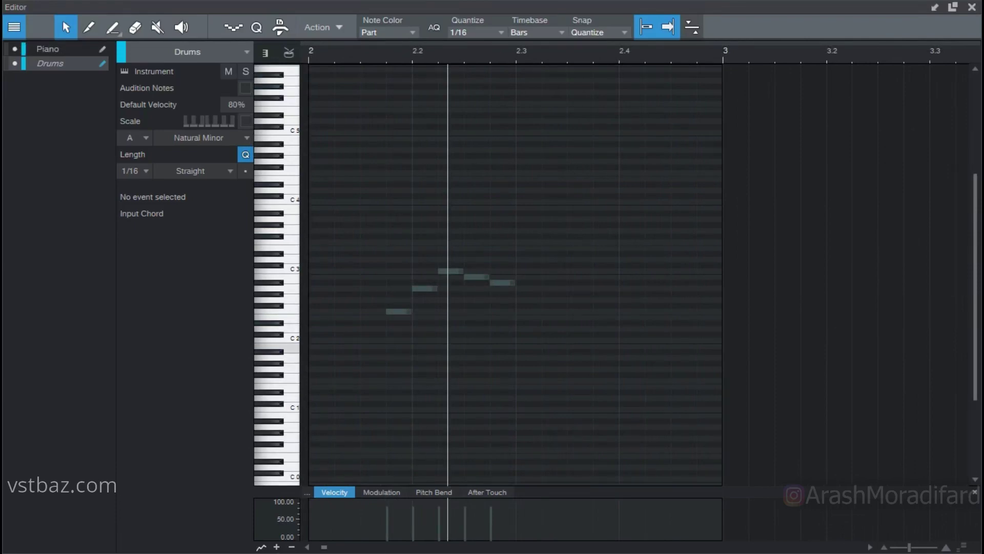
- Add a 1/16 C4 note at 2.2.1 to the Drums part and turn on Audition Notes
double_click(424, 340)
drag(424, 340, 425, 201)
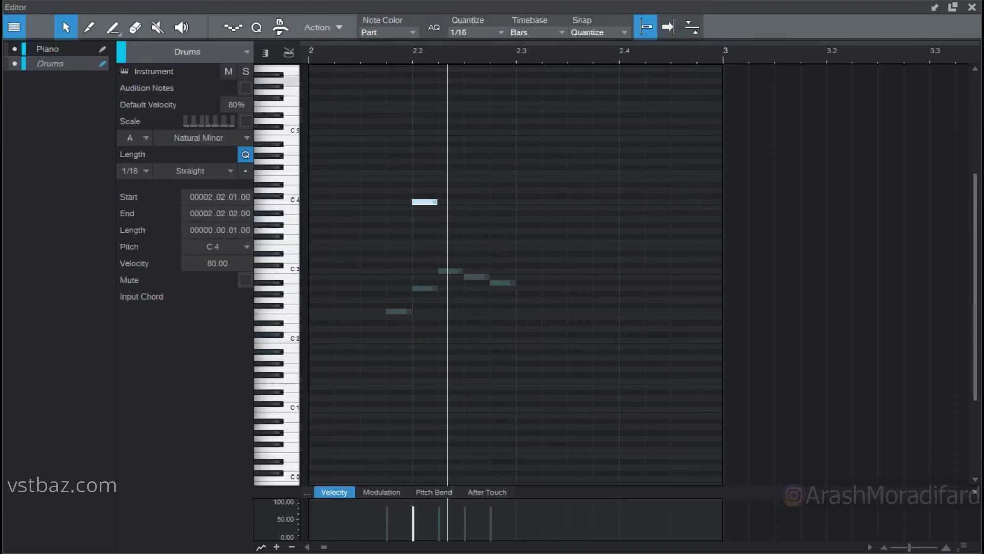
click(245, 88)
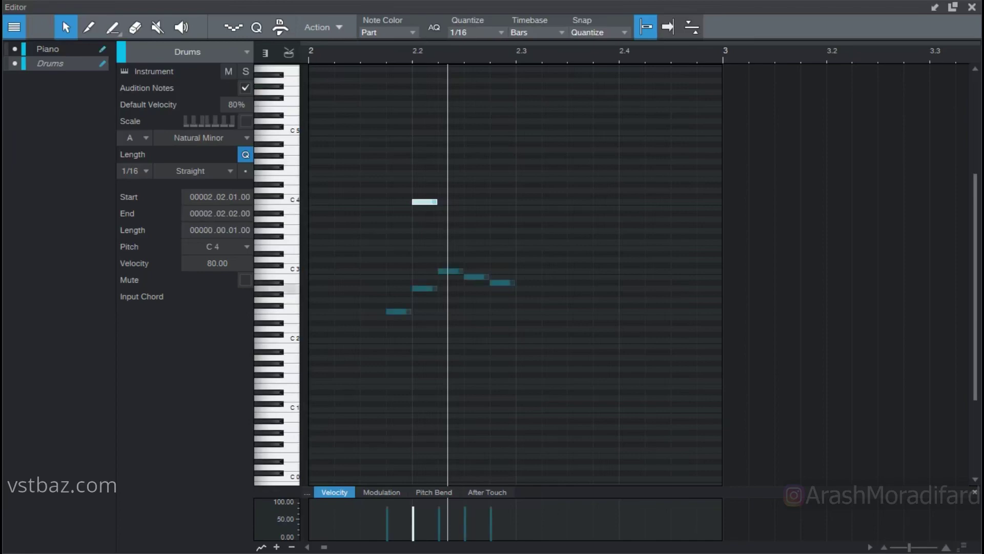
- With both parts editable, lower the Piano part's fourth note to G#2 and return to editing only Drums
drag(477, 276, 476, 293)
key(ctrl+d)
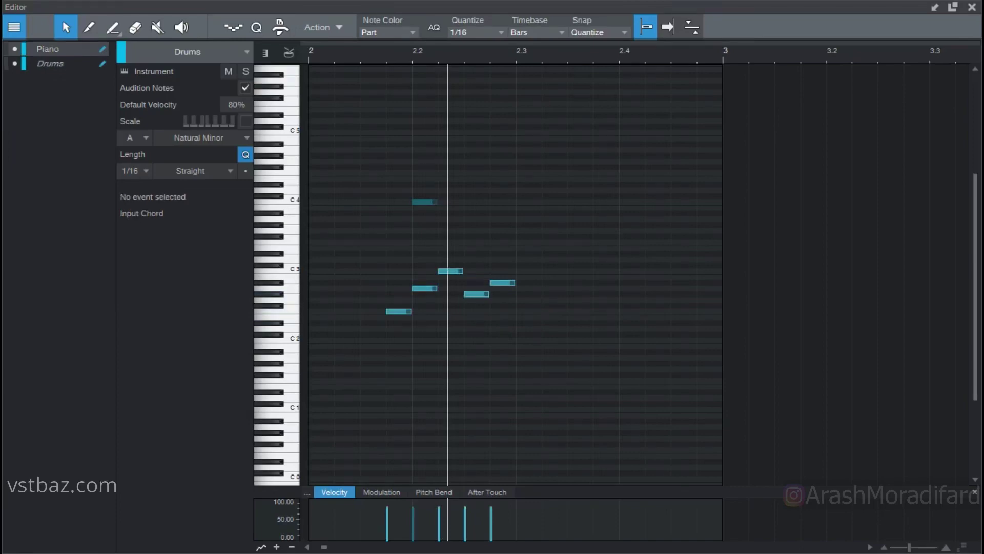
click(49, 63)
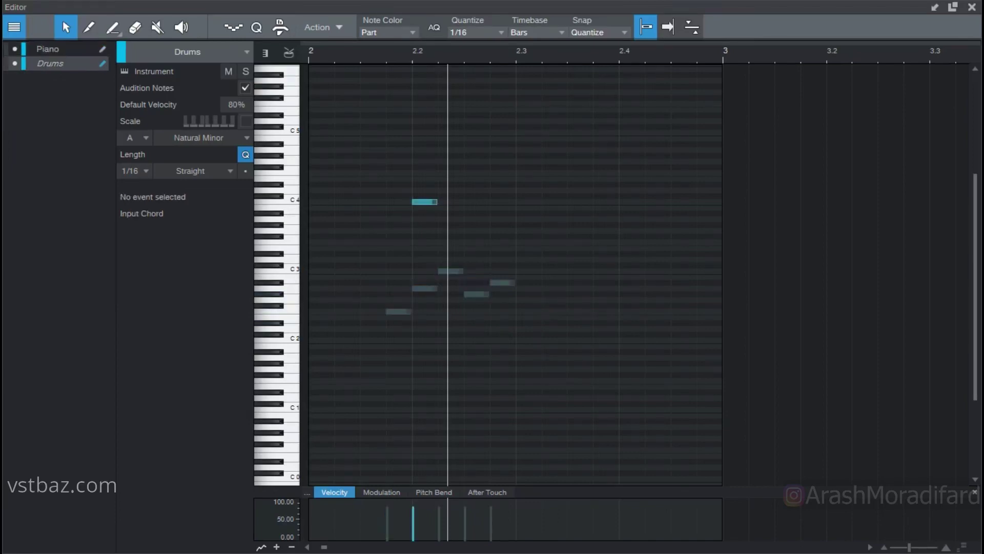
- Add 1/16 notes A3, G3 and A#2 from 2.2.2 to 2.2.4 in the Drums part and close the editor
drag(437, 268, 360, 199)
key(ctrl+d)
double_click(450, 219)
double_click(476, 230)
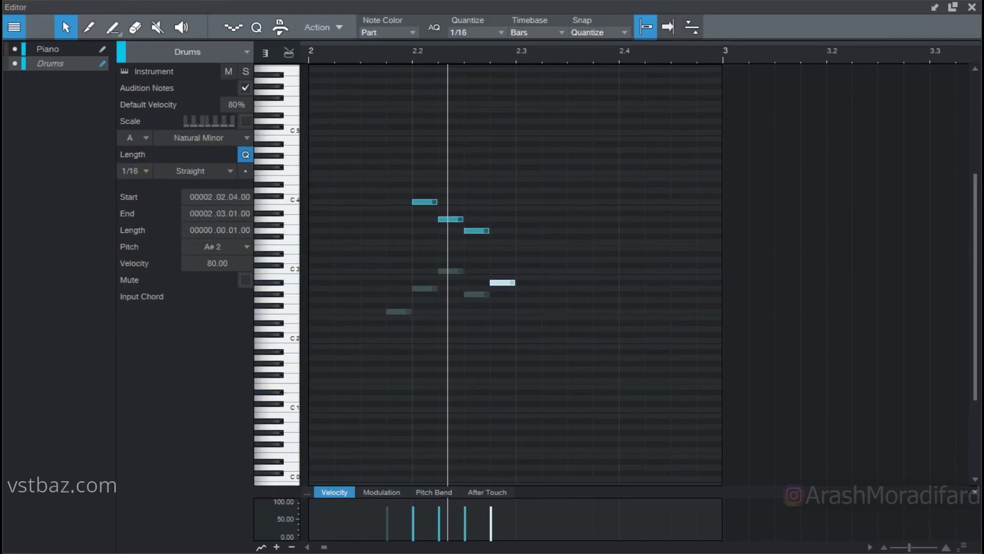
click(971, 7)
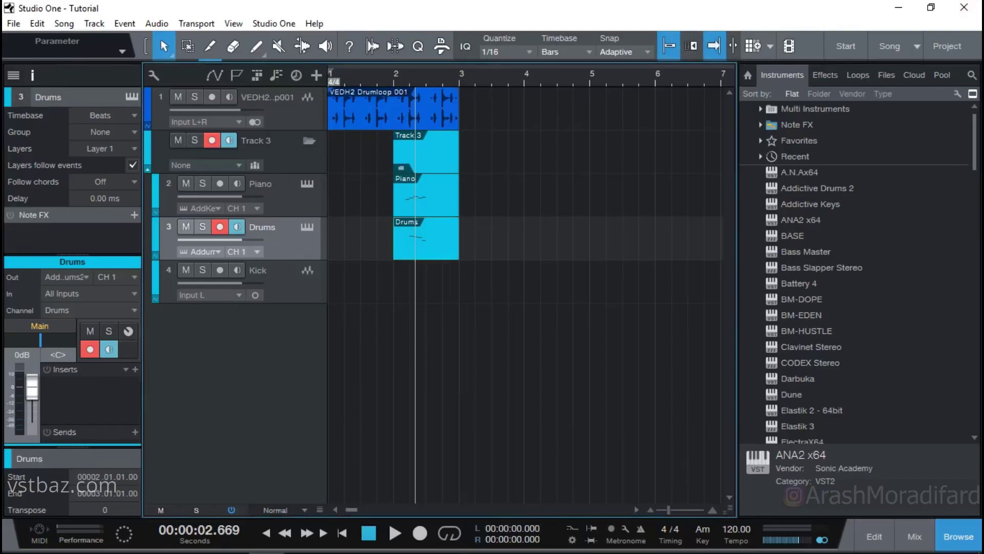
- Place the playhead at 11 seconds and start playback
click(687, 74)
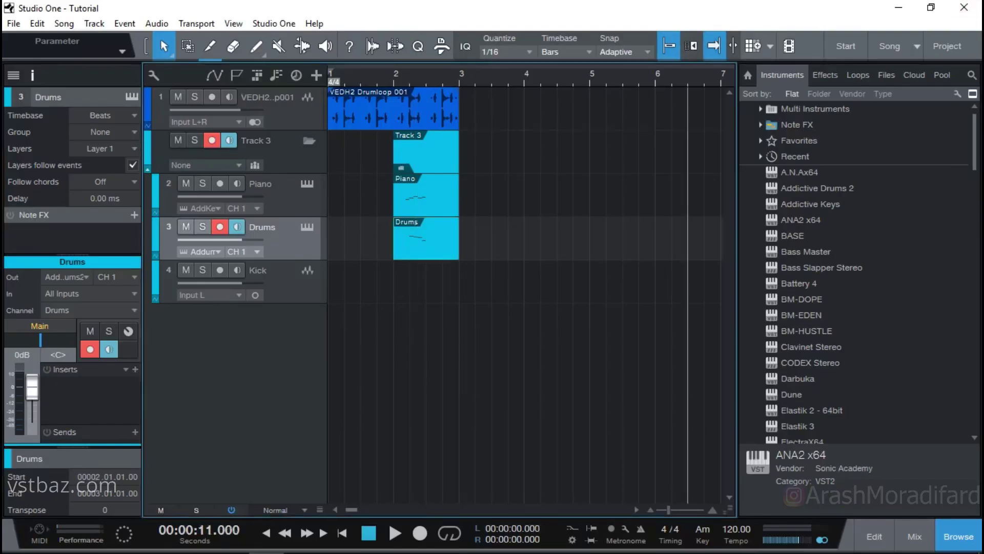
key(space)
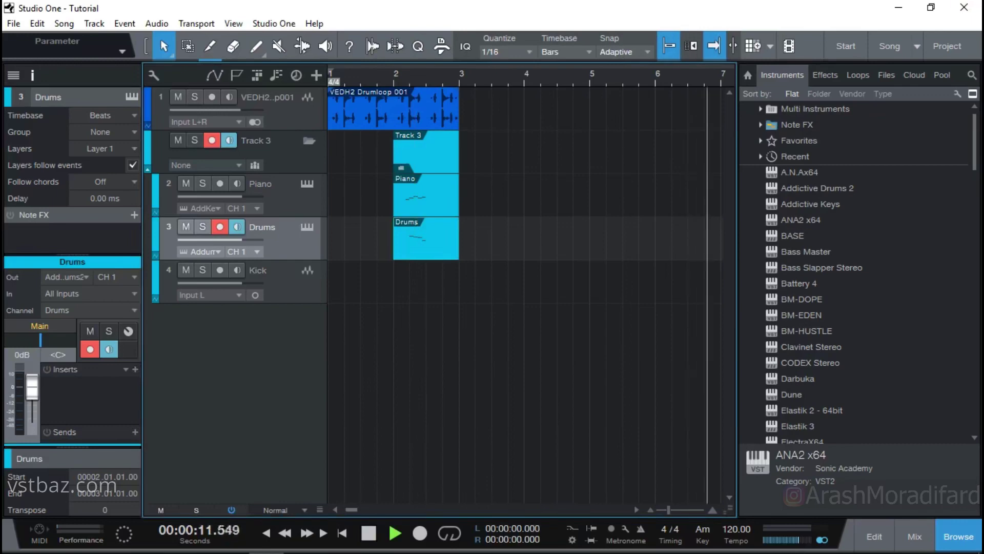
- Play and stop the song around bar 6 to check where the playback cursor returns
key(space)
scroll(531, 295, left, 5)
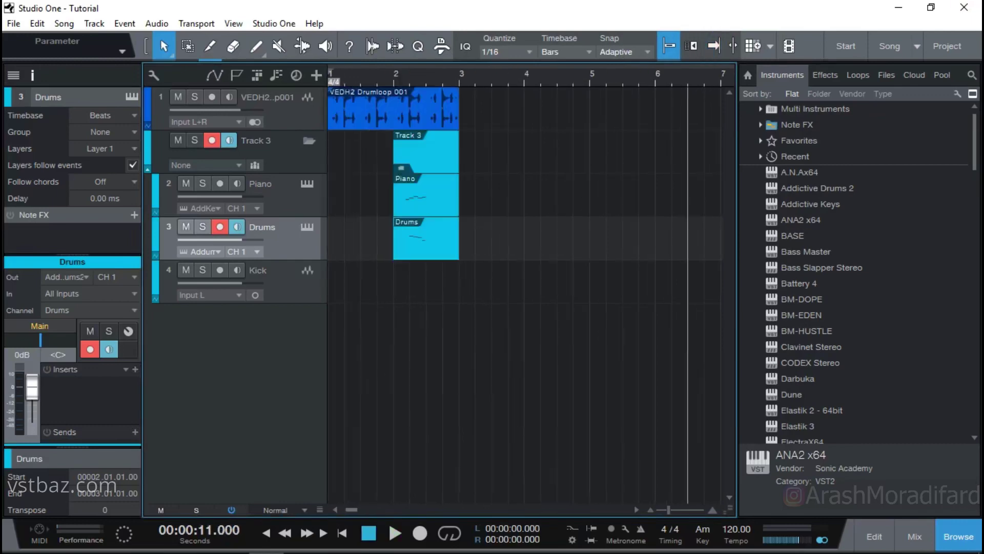
key(space)
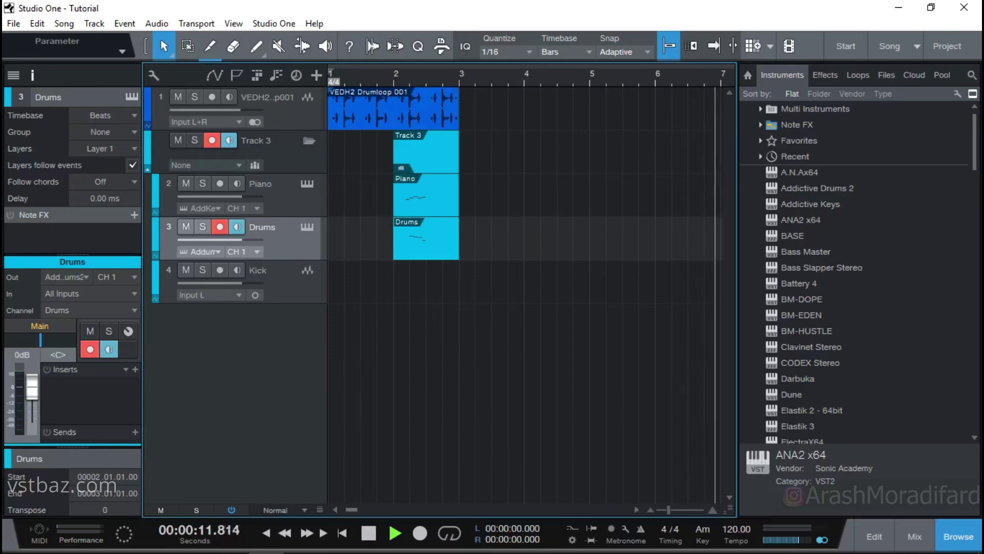
key(space)
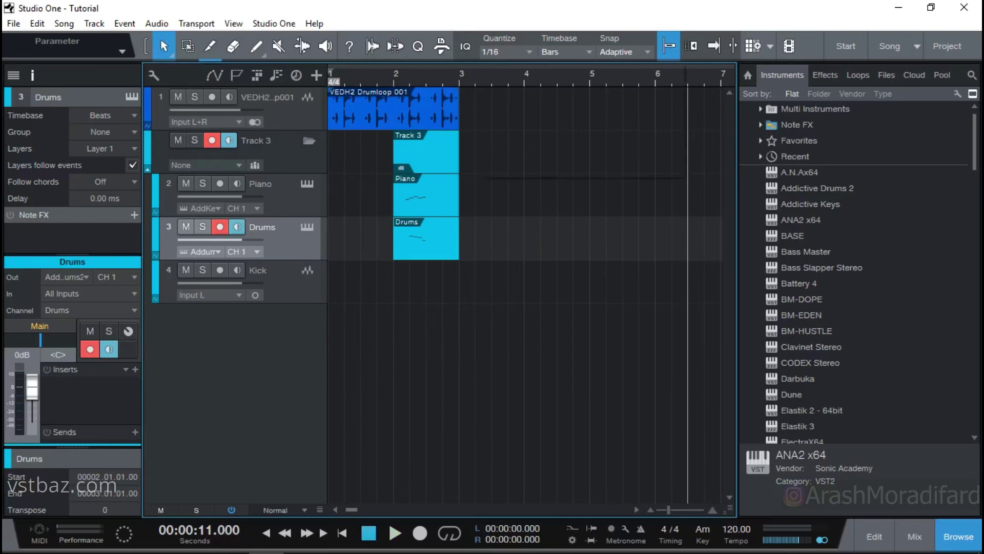
- Look through the available quantize, timebase and snap options, keeping Bars as the timebase and Adaptive as the snap mode
click(505, 52)
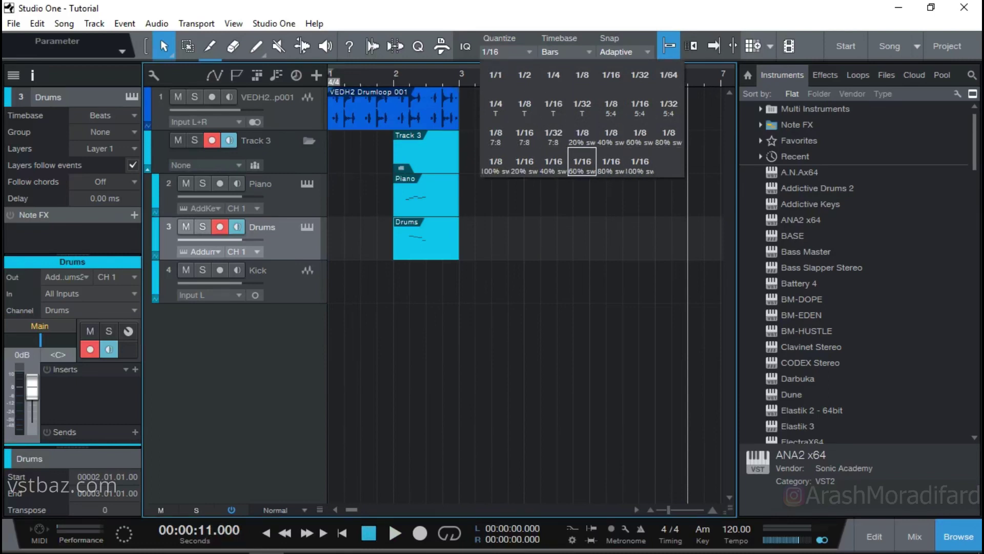
click(564, 52)
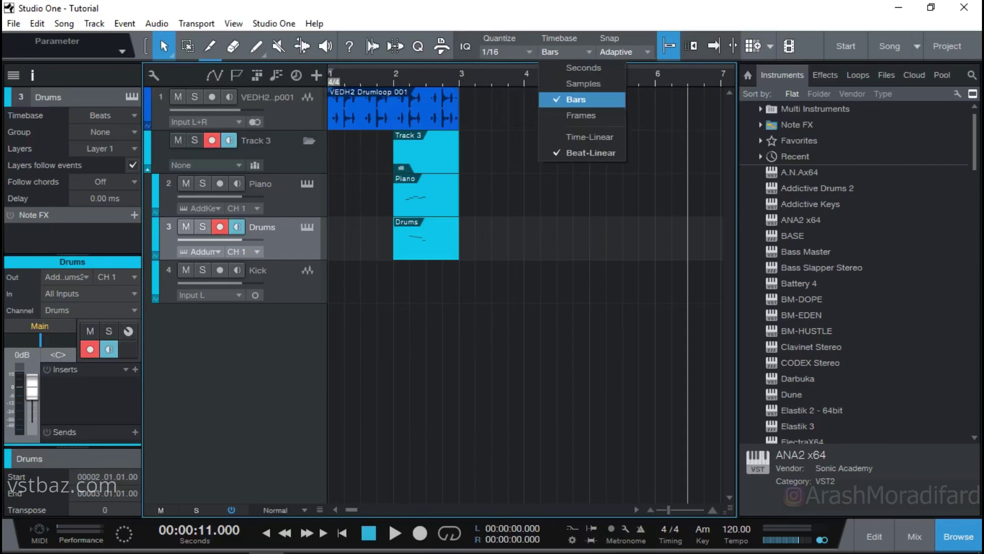
click(575, 99)
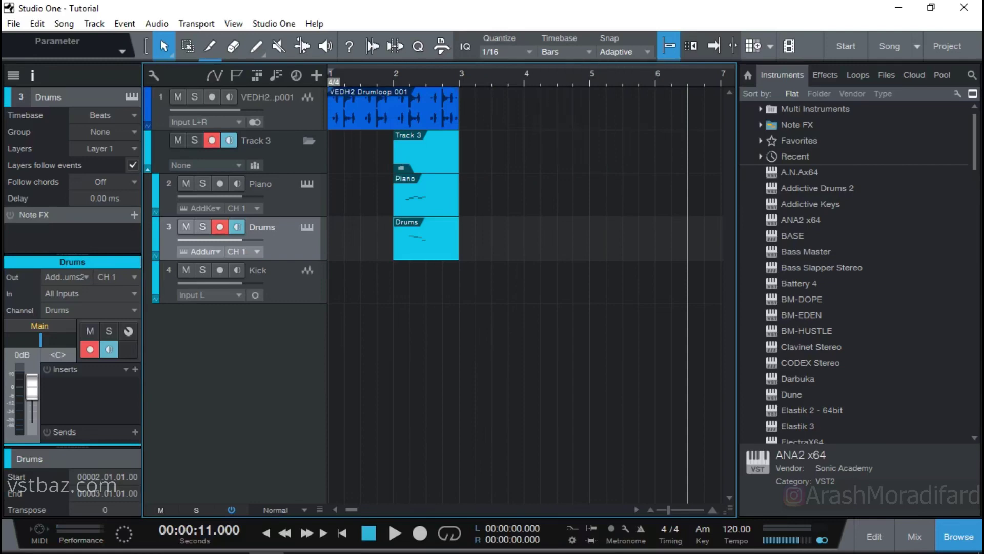
click(624, 51)
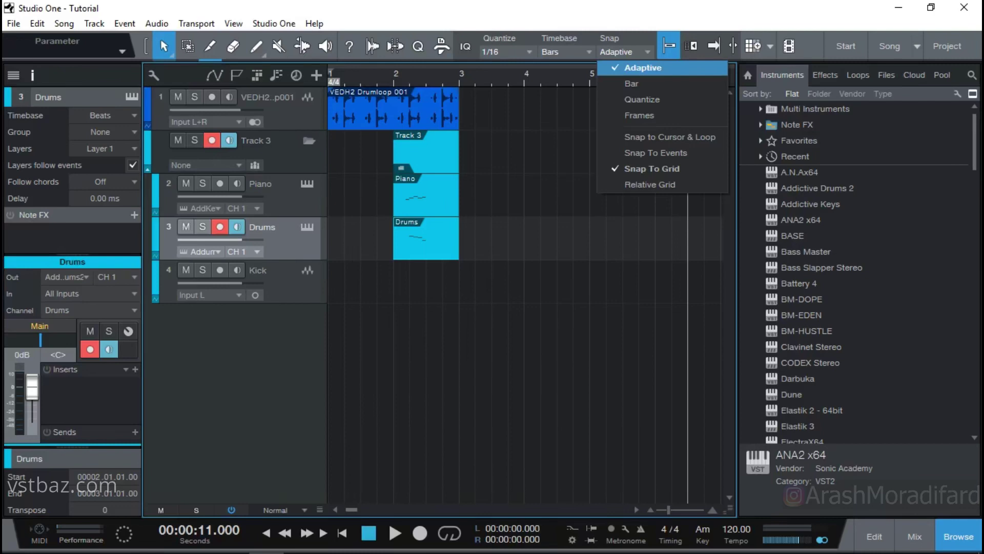
click(642, 67)
click(506, 52)
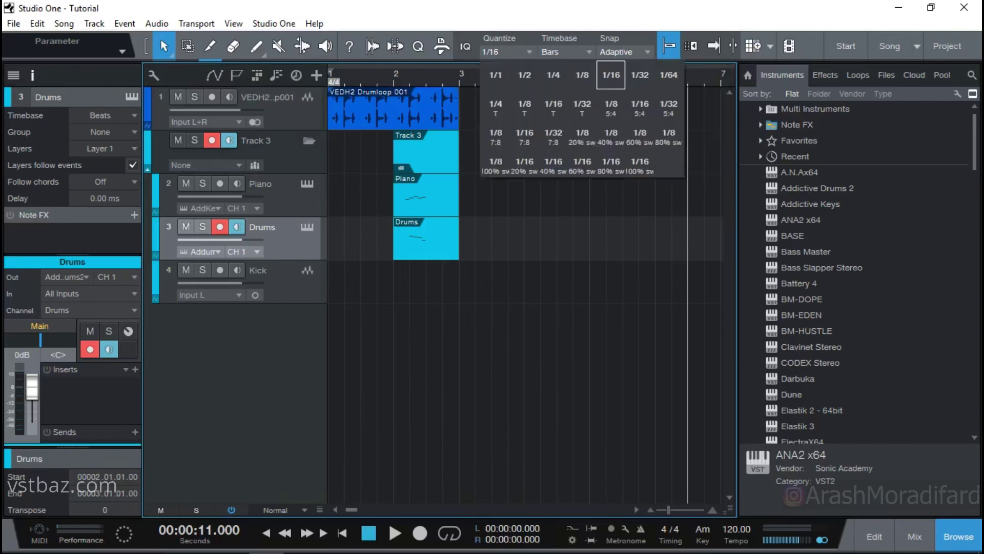
key(Escape)
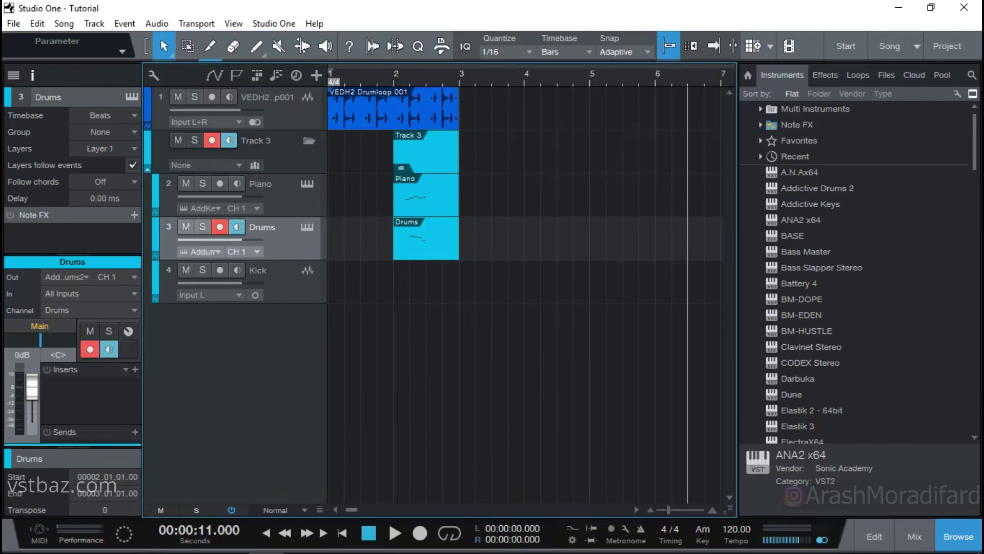
- Turn snapping off and move the VEDH2 Drumloop 001 event freely to just before bar 3
key(n)
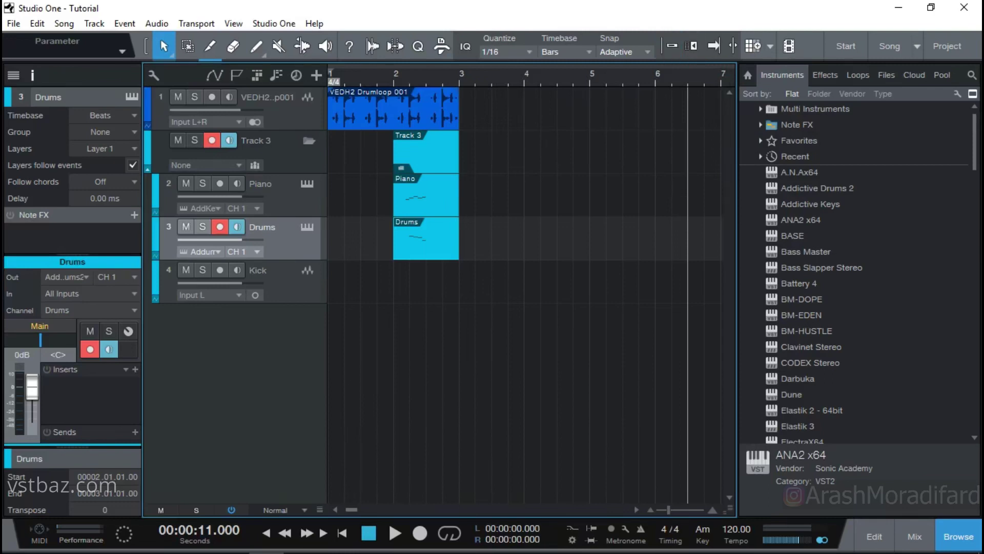
drag(395, 93, 522, 91)
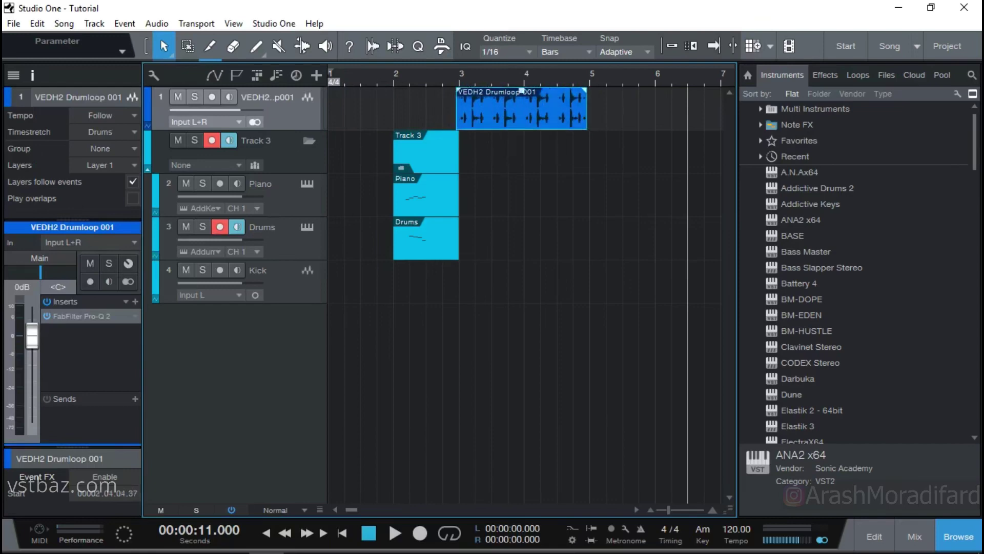
- Turn snapping back on, align the drumloop event with the start of bar 3 and return the playback cursor to the song start
key(n)
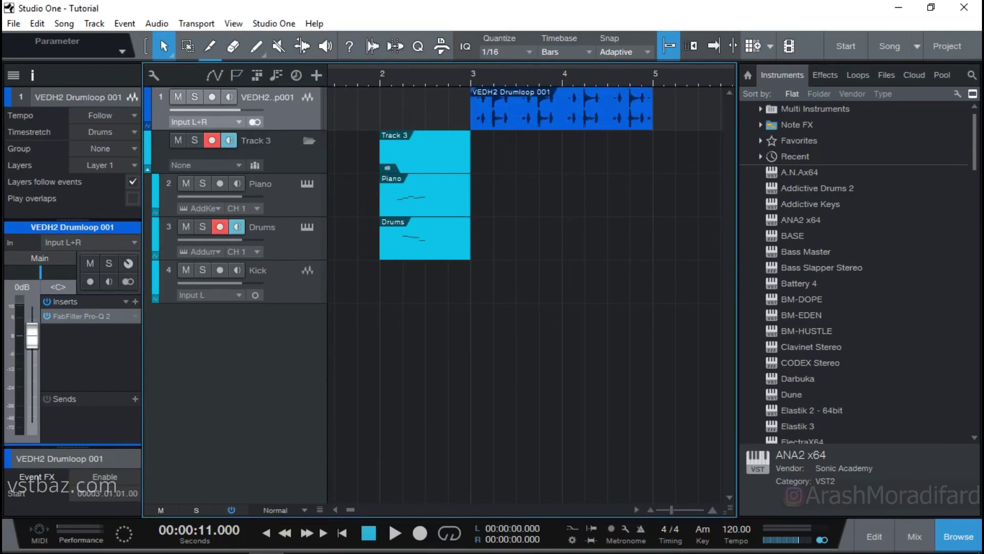
scroll(474, 107, up, 4)
mouse_move(484, 108)
mouse_down()
mouse_move(506, 108)
mouse_move(481, 96)
mouse_up()
scroll(525, 291, down, 5)
key(comma)
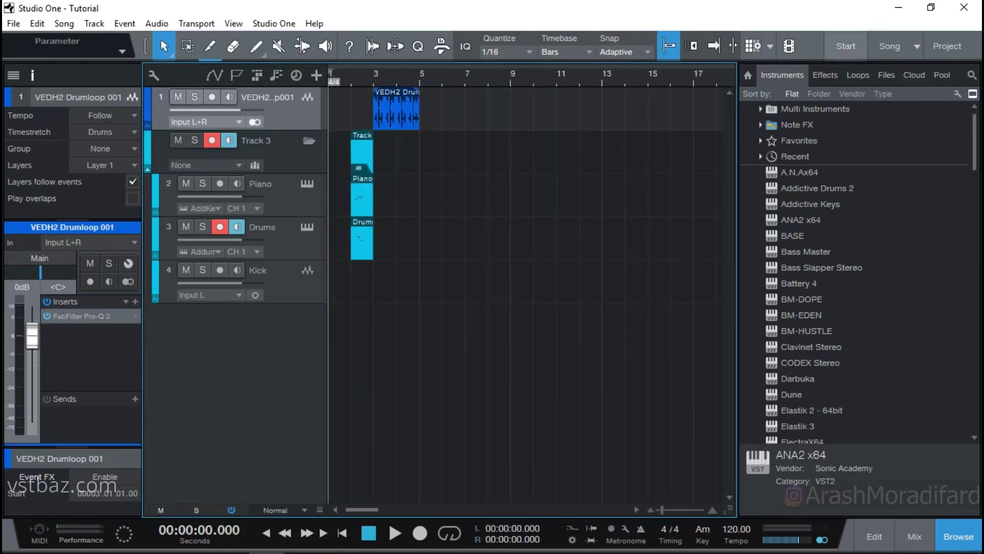
- Find VEDH2 Bassdrum 001 F#.wav in the Vengeance Essential Deep House Vol samples and place it on a new track at bar 2
click(887, 75)
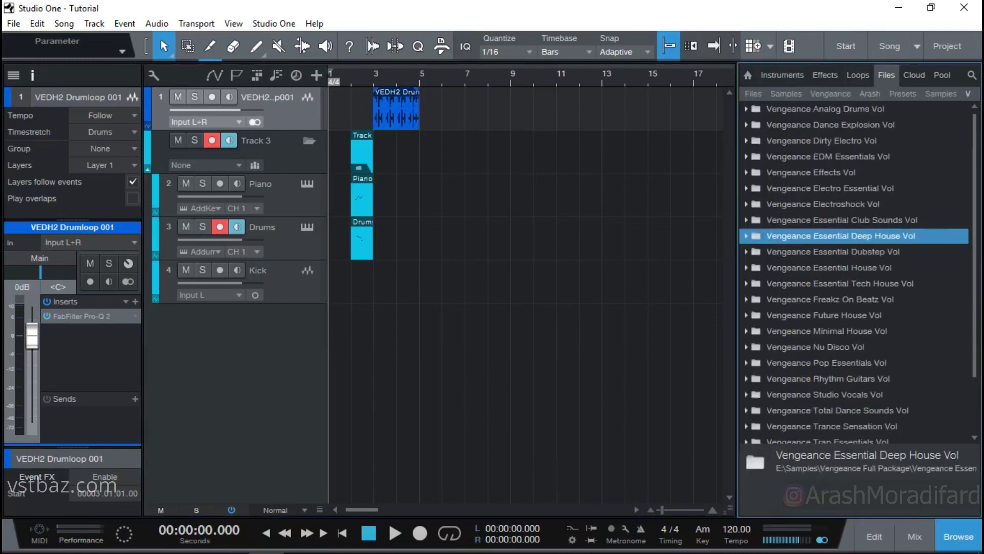
key(Right)
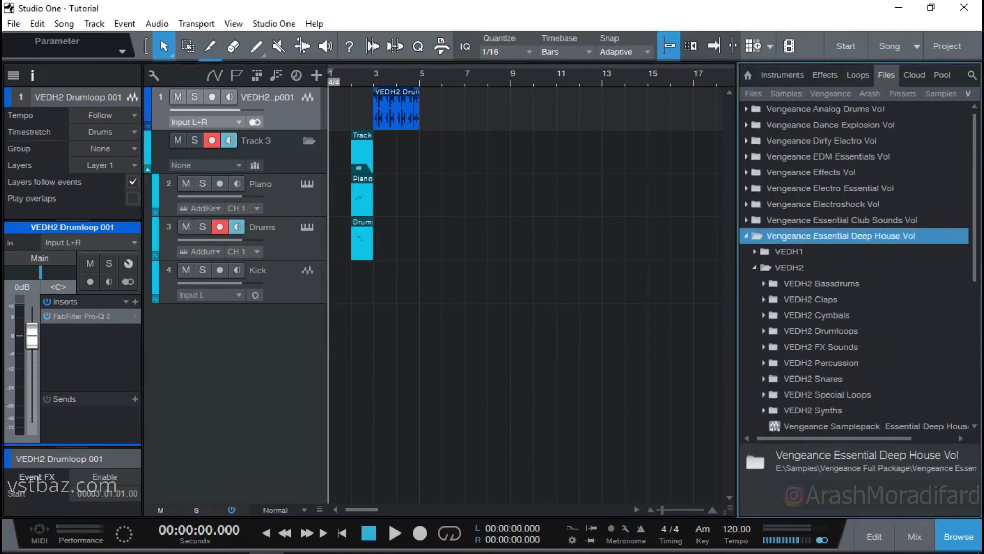
click(763, 283)
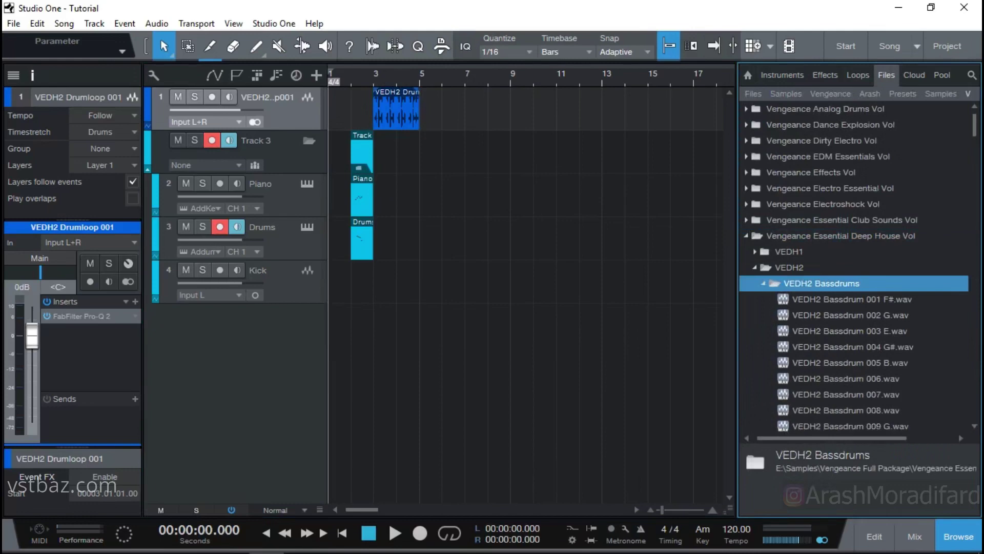
click(852, 298)
mouse_move(846, 299)
mouse_down()
mouse_move(365, 383)
mouse_move(392, 371)
mouse_move(382, 365)
mouse_move(363, 369)
mouse_move(354, 391)
mouse_move(372, 398)
mouse_up()
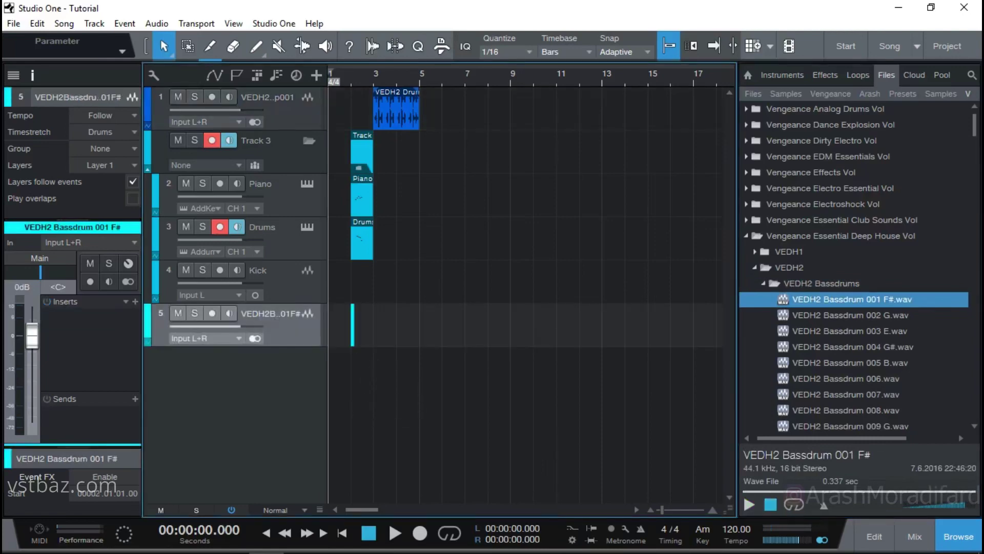
- Duplicate the bass drum event onto the second beat of bar 2
scroll(361, 215, up, 6)
scroll(361, 216, down, 2)
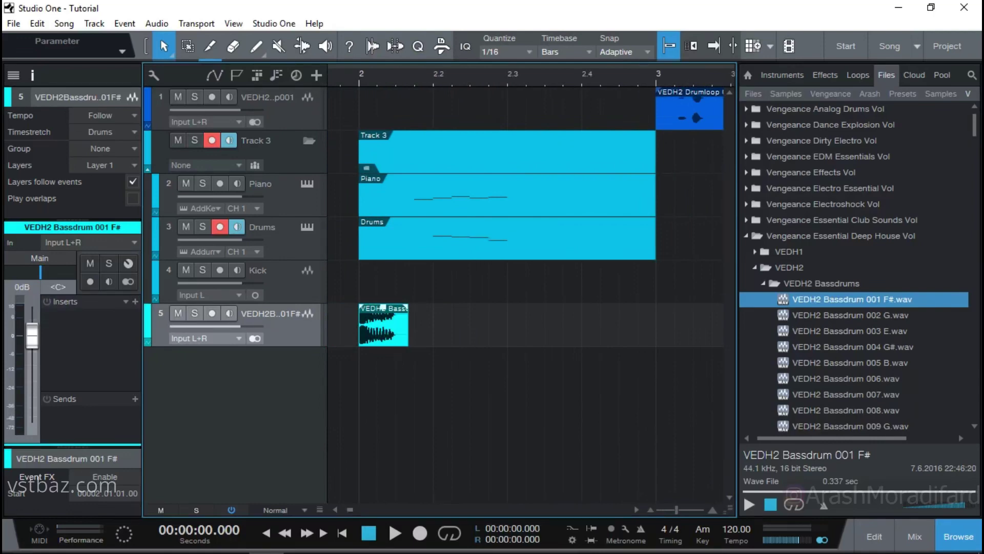
key(d)
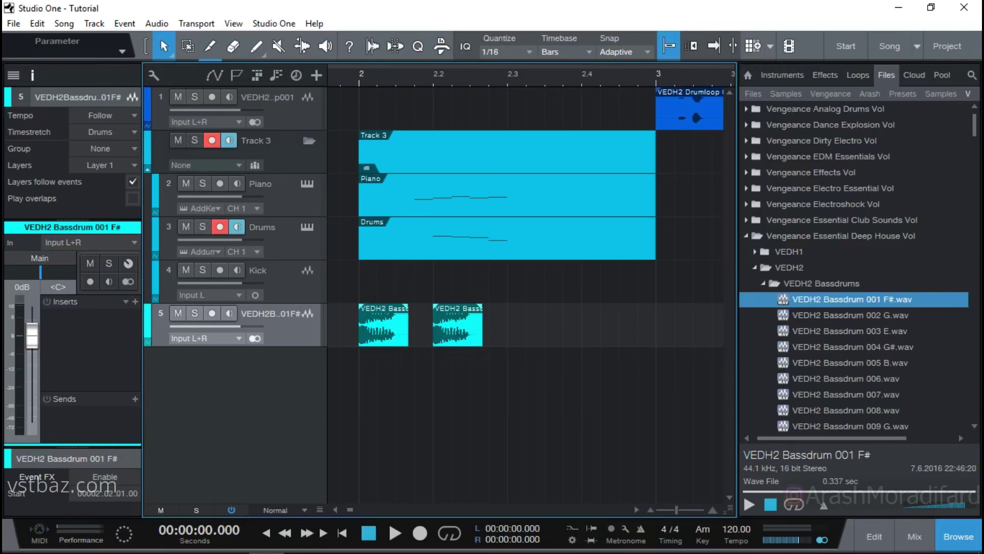
drag(457, 308, 607, 308)
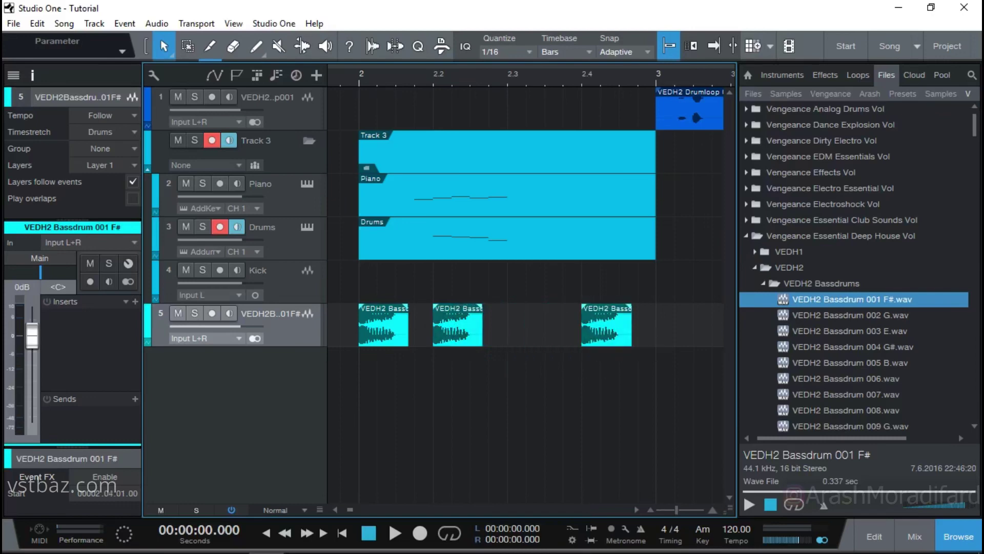
click(606, 323)
key(Delete)
- Duplicate both bass drum events onto beats 3 and 4 of bar 2, and delete the copy on beat 3
drag(527, 389, 375, 304)
key(d)
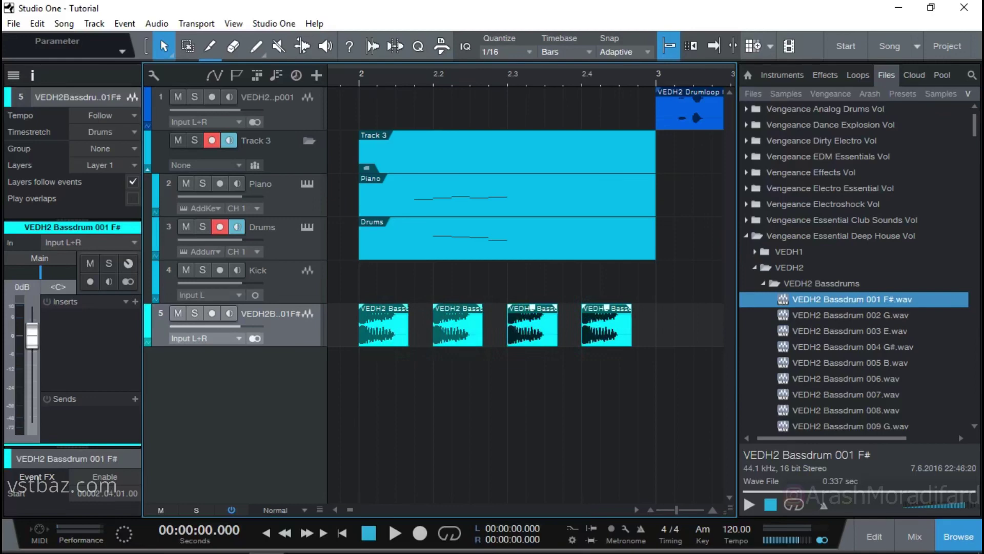
key(Delete)
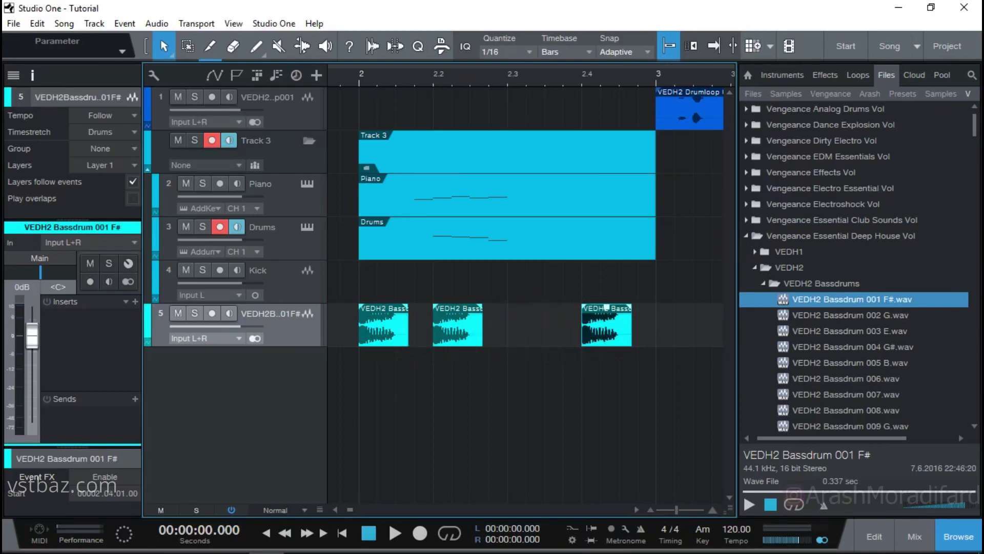
- Select the three bass drum events in bar 2 and duplicate the pattern three times, through bar 5
scroll(541, 74, down, 3)
drag(641, 277, 435, 346)
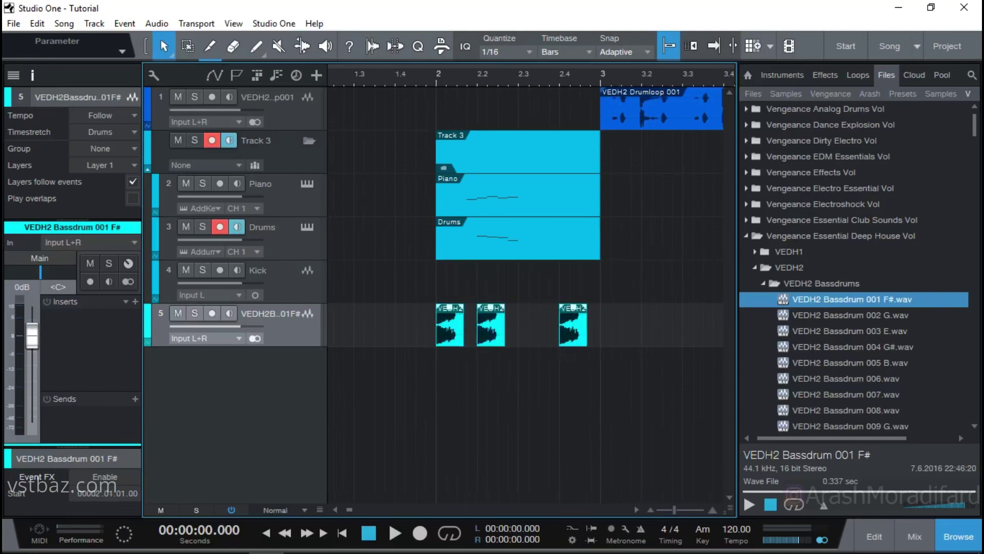
key(w)
key(d)
key(d)
key(d)
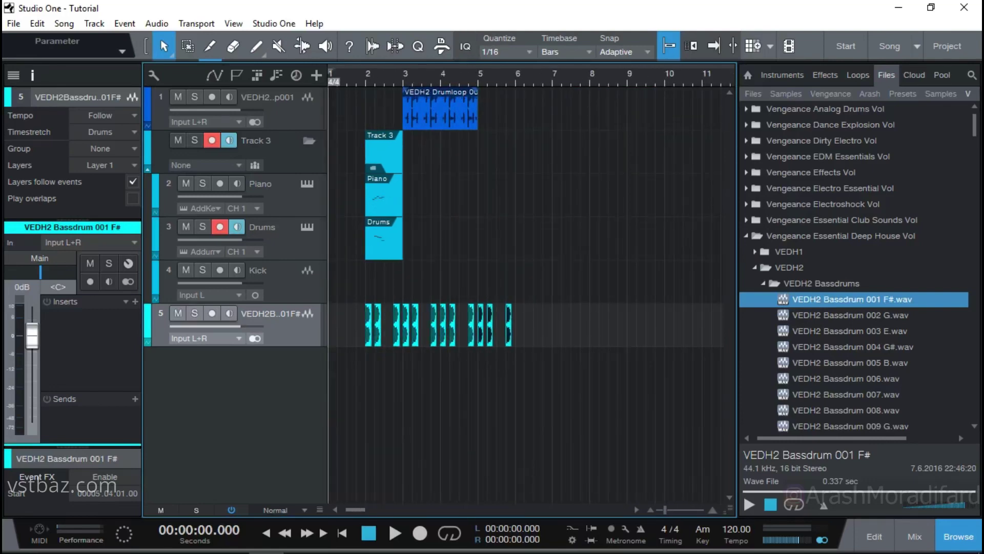
- Play the song from the start to hear the repeated bass drum pattern, and stop playback
key(space)
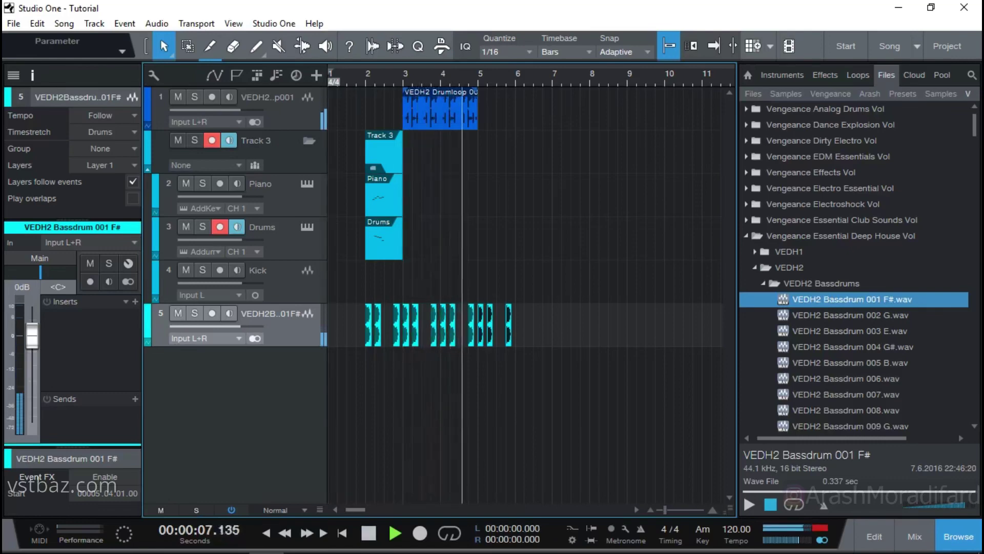
key(space)
click(384, 238)
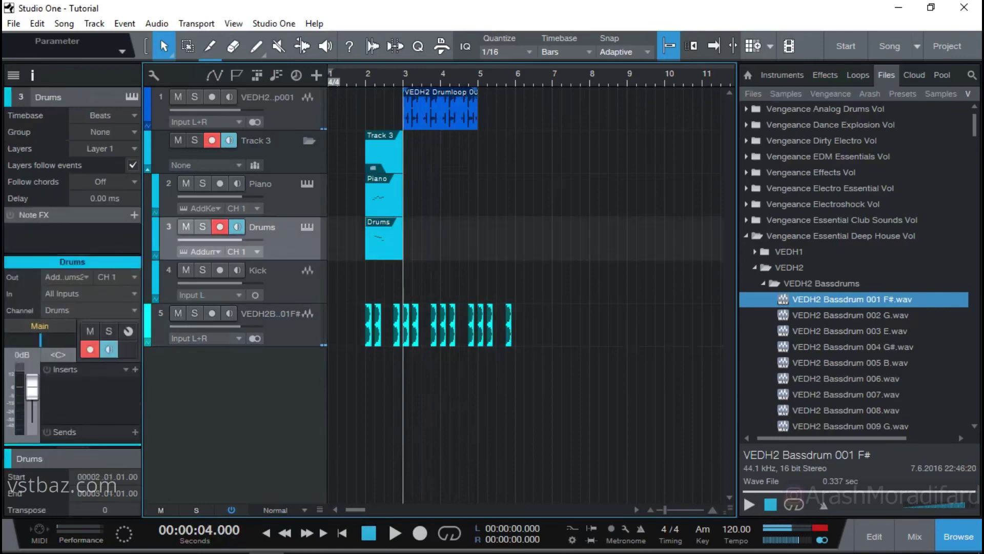
click(378, 324)
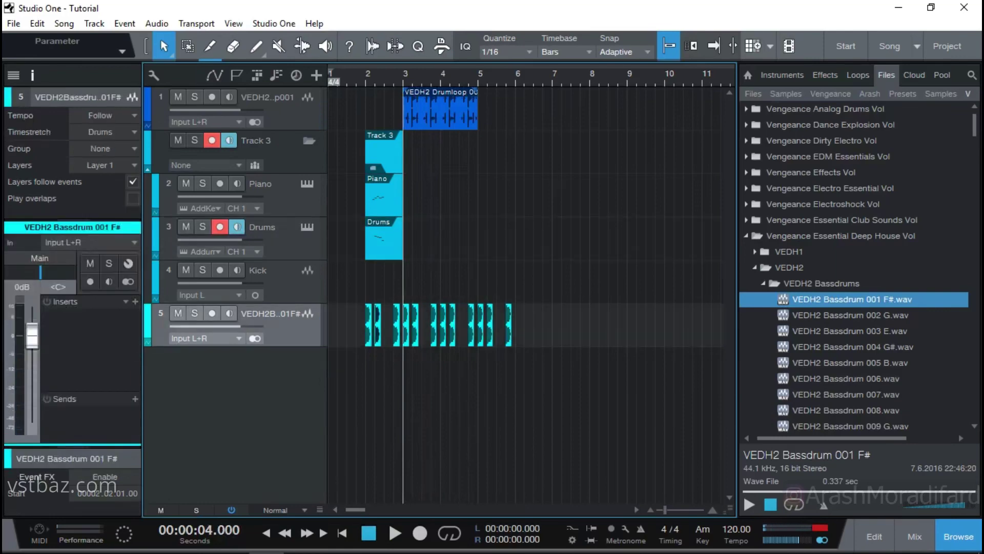
- Select the bass drum events in bars 4 and 5 and merge them into an audio part
drag(543, 339, 440, 336)
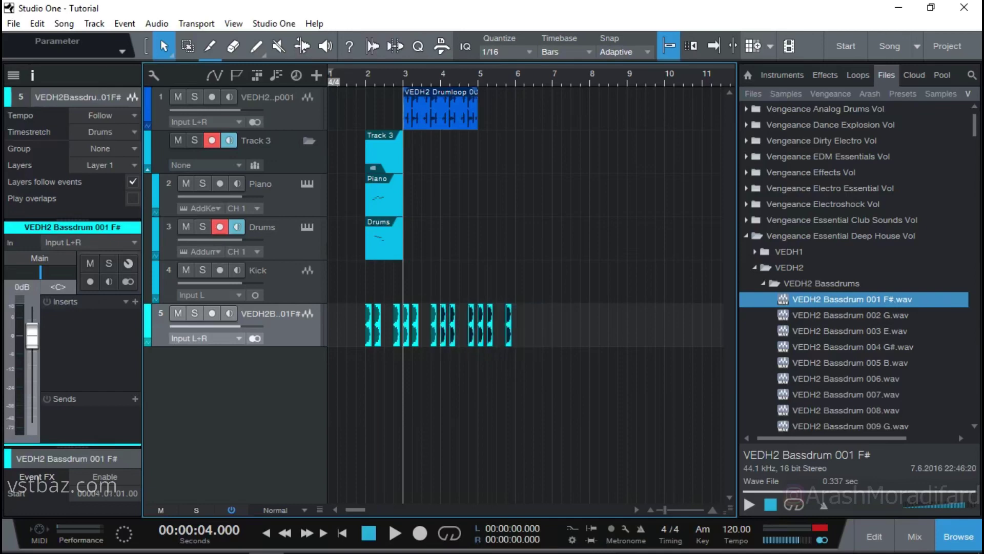
key(g)
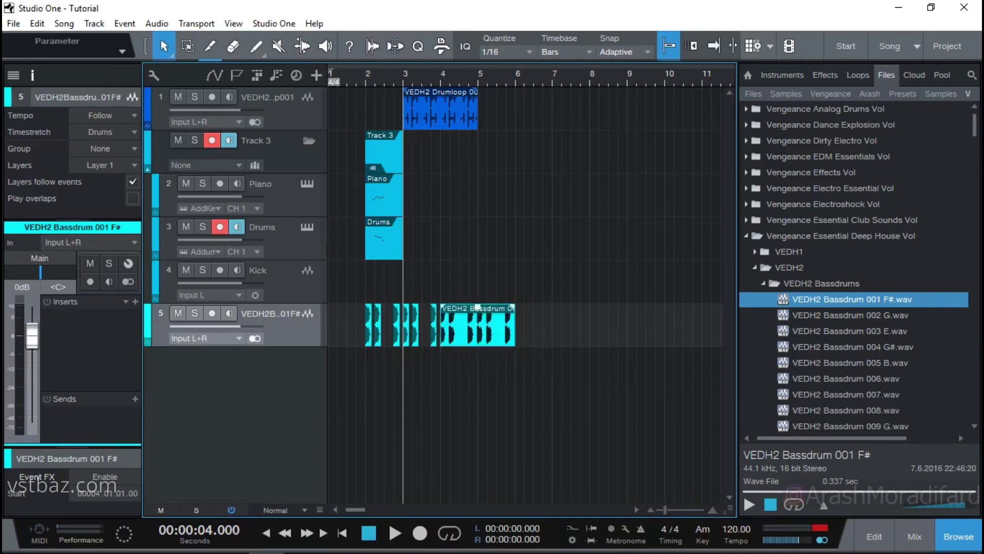
key(ctrl+z)
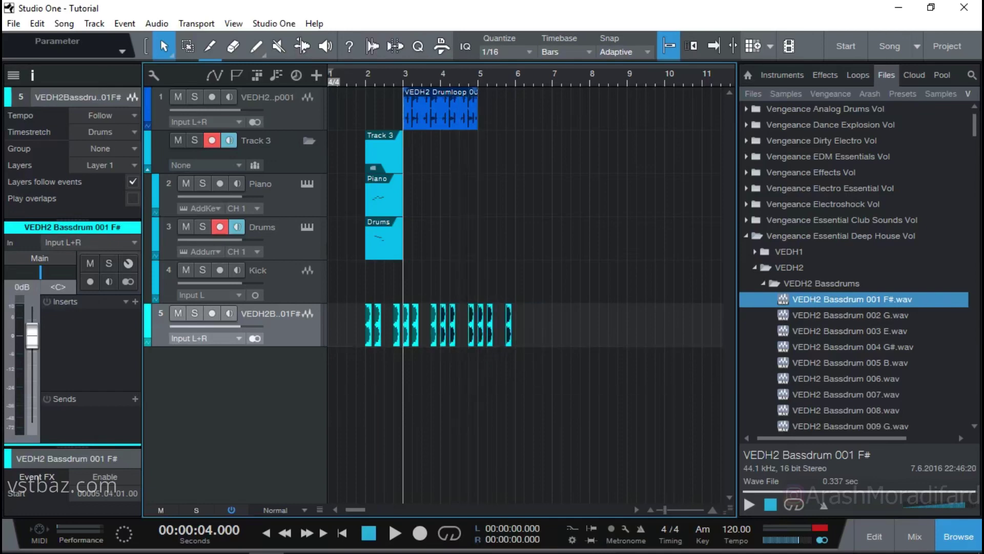
right_click(453, 331)
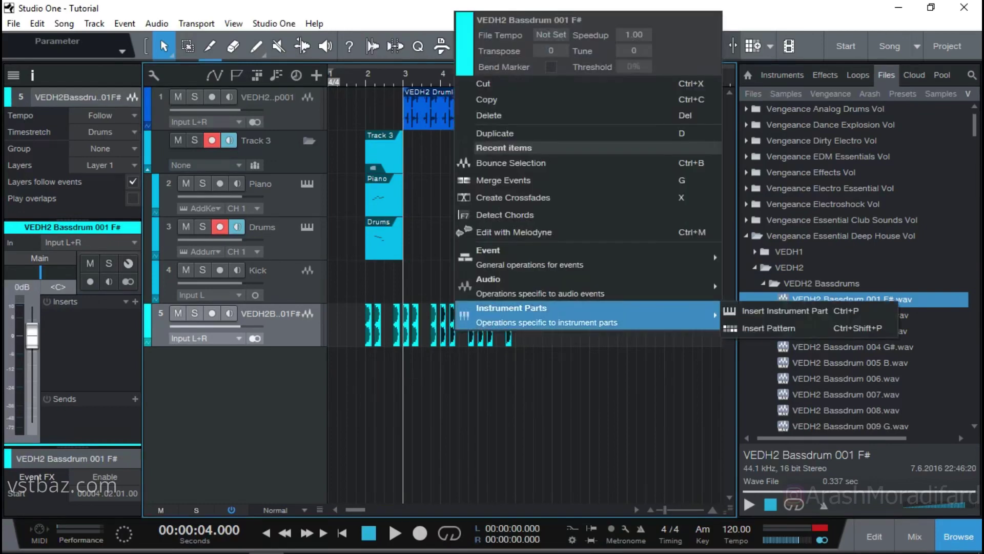
mouse_move(587, 286)
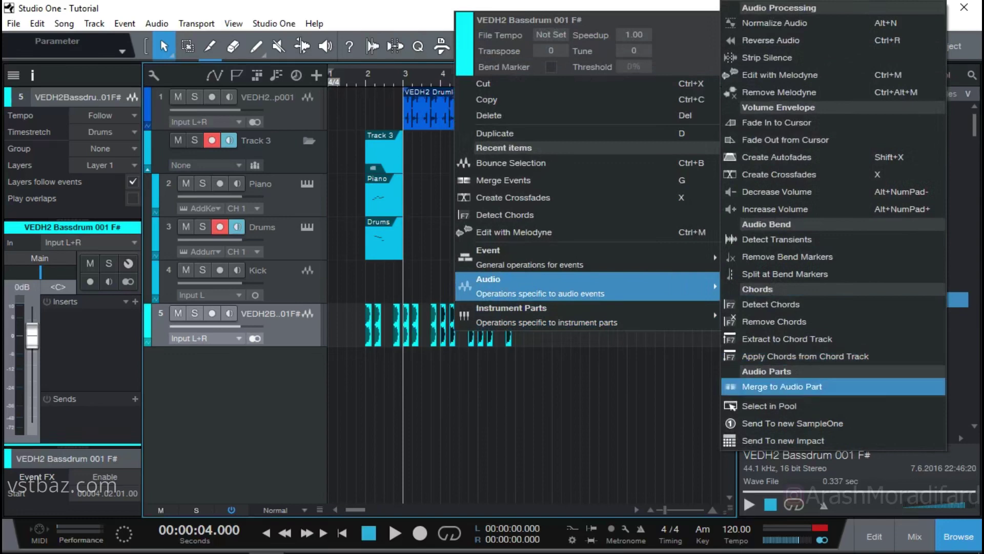
click(781, 387)
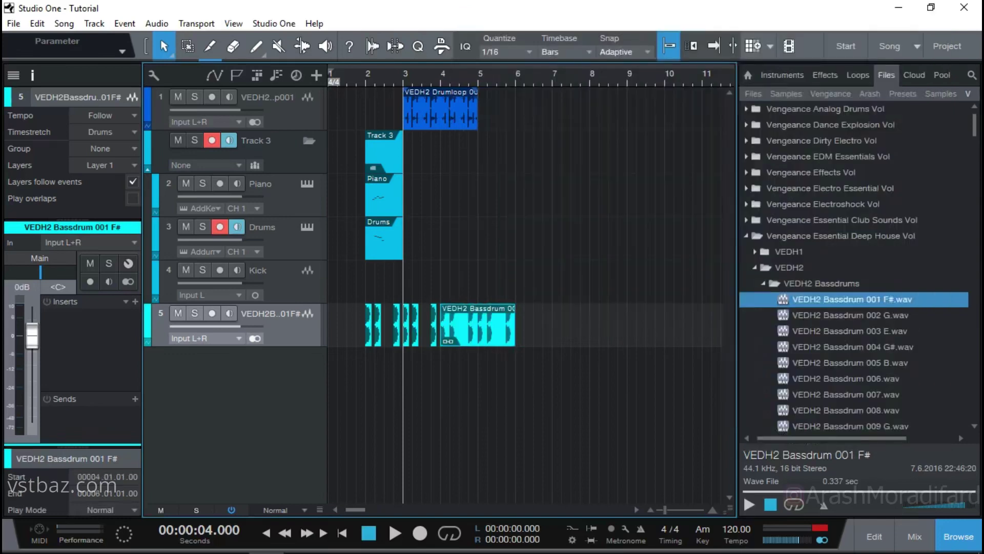
- Duplicate the merged bass drum audio part twice, starting at bars 6 and 8
drag(434, 73, 435, 113)
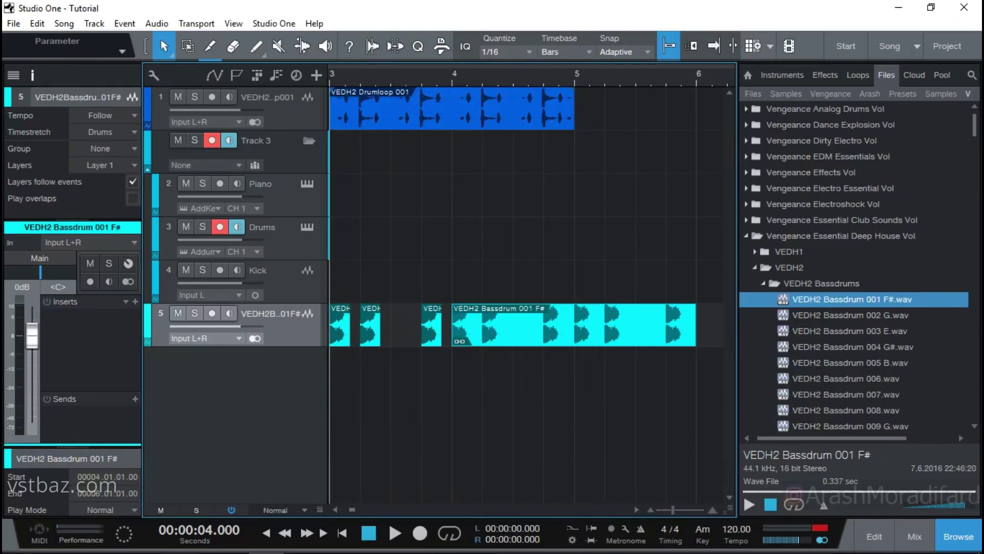
right_click(508, 327)
click(498, 369)
key(w)
key(d)
key(d)
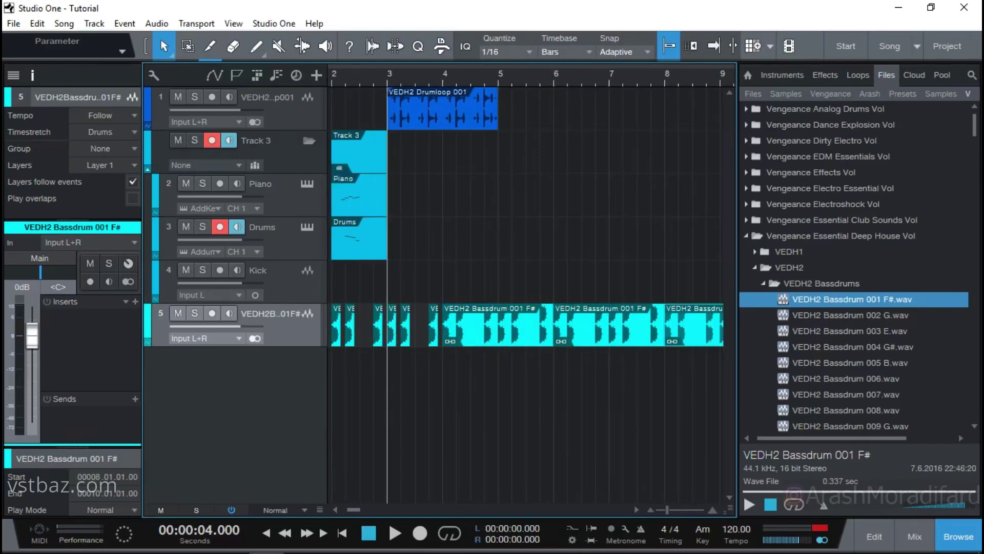
- Dissolve the merged bass drum audio part starting at bar 4 back into its individual events
click(515, 324)
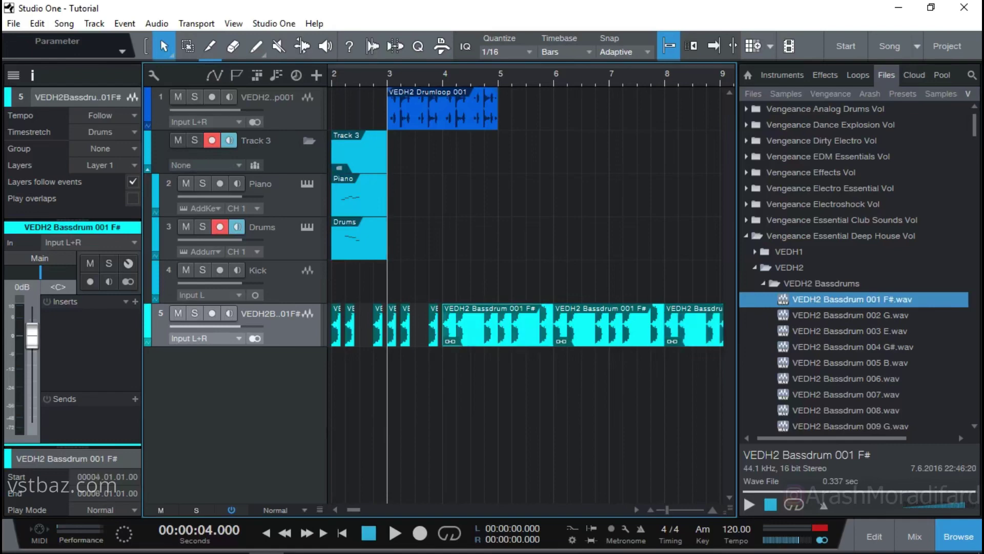
right_click(515, 324)
mouse_move(599, 280)
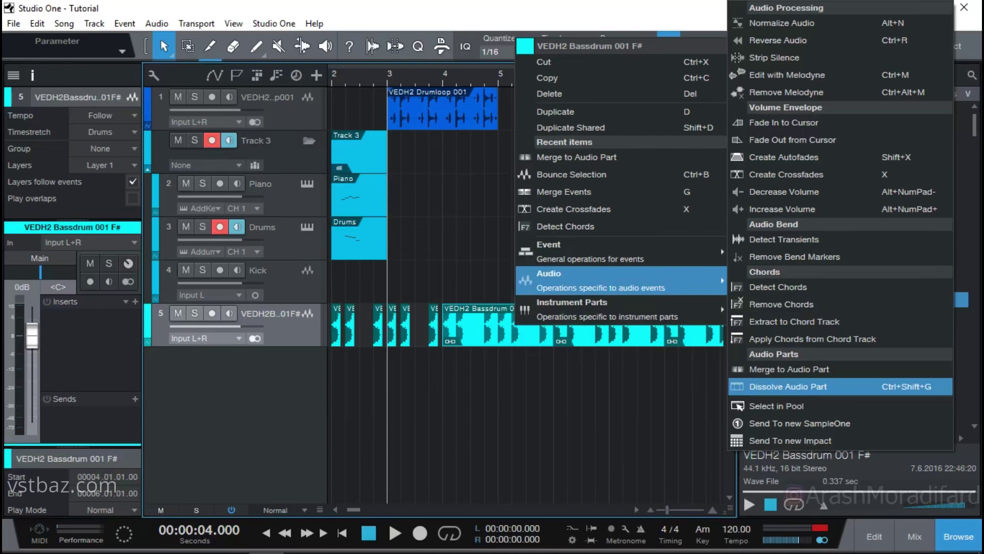
click(788, 386)
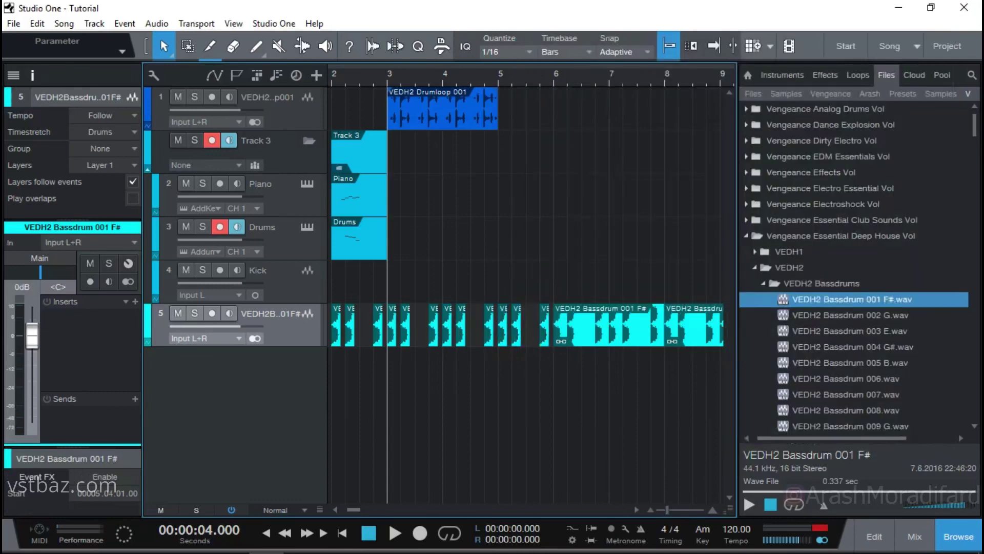
- Remove the Kick track, and remove the Drums instrument track together with its instrument
drag(387, 77, 407, 72)
click(424, 73)
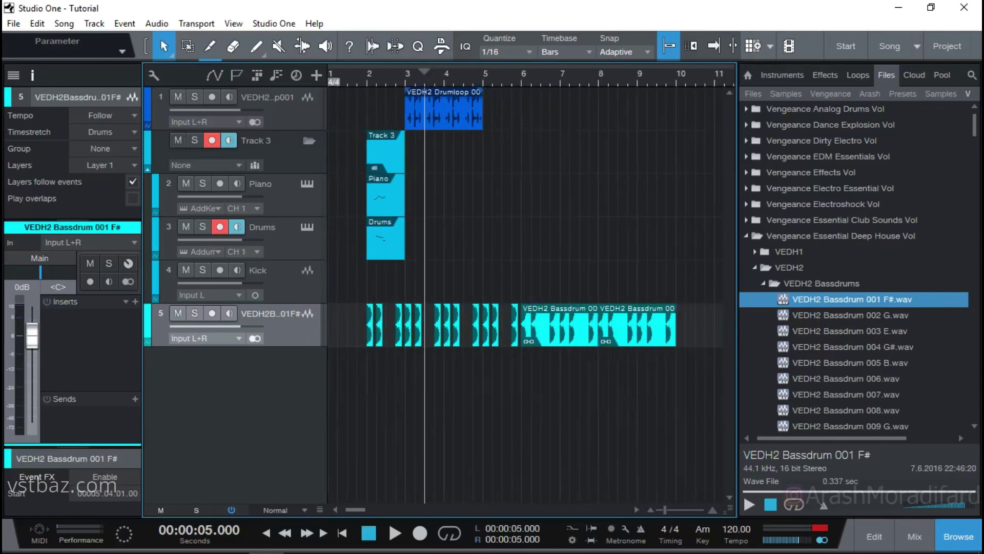
right_click(288, 282)
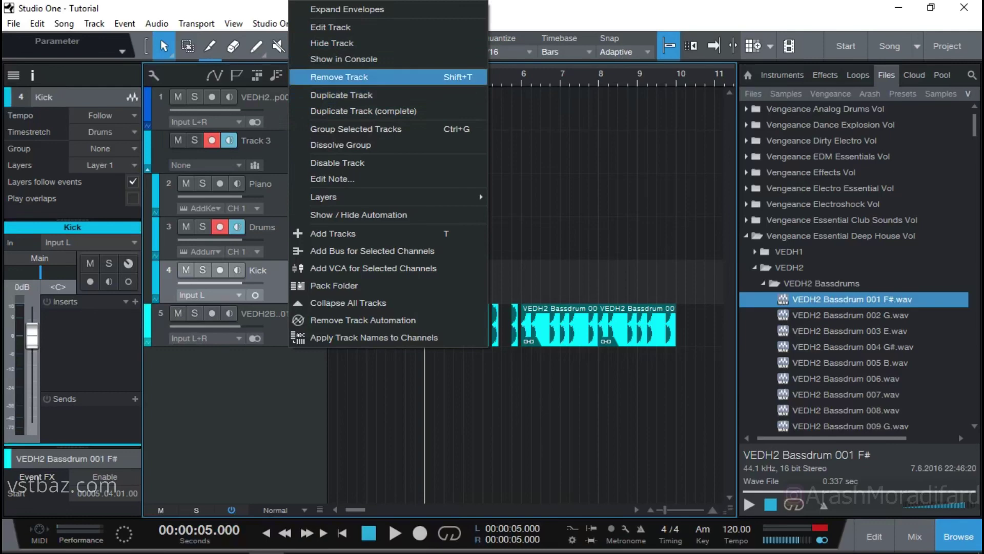
click(338, 76)
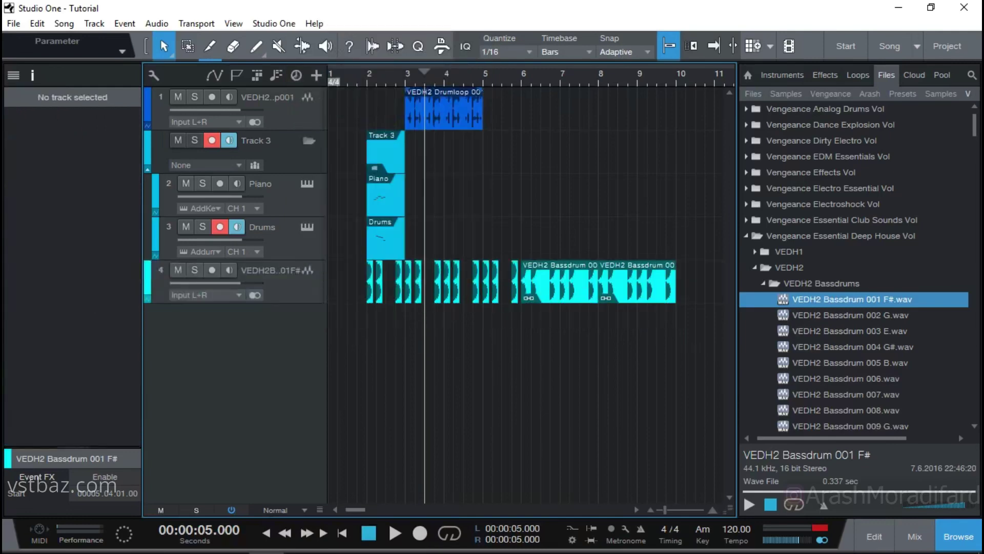
click(277, 227)
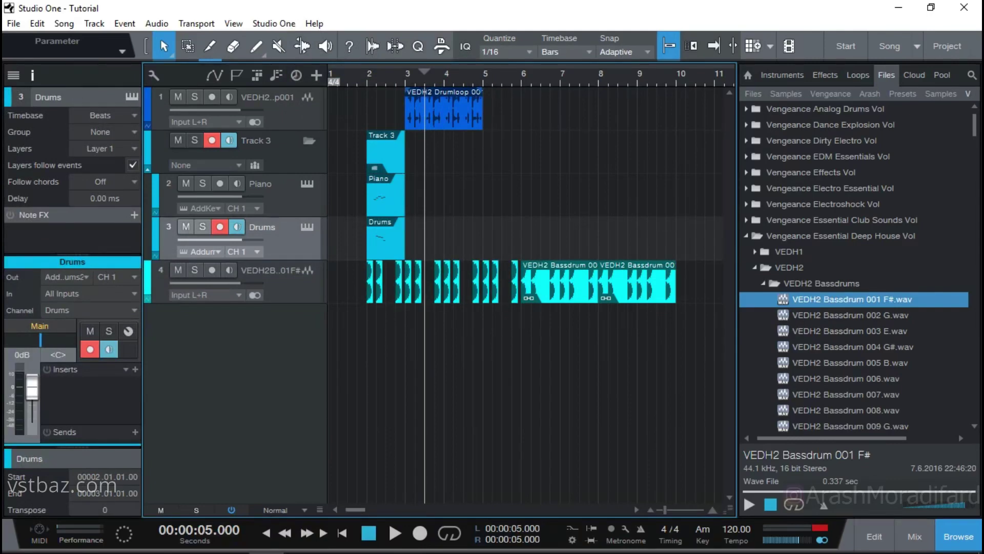
right_click(310, 240)
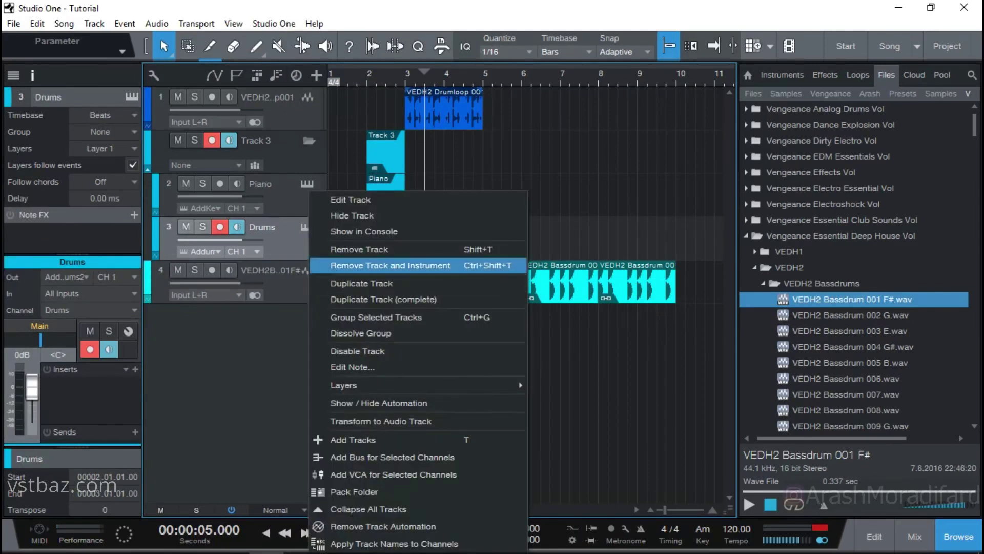
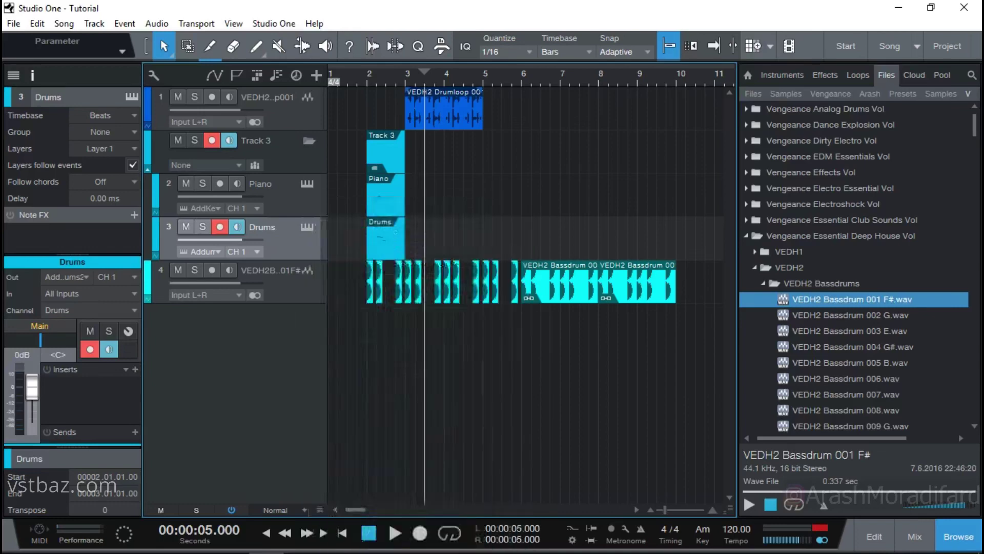
right_click(271, 227)
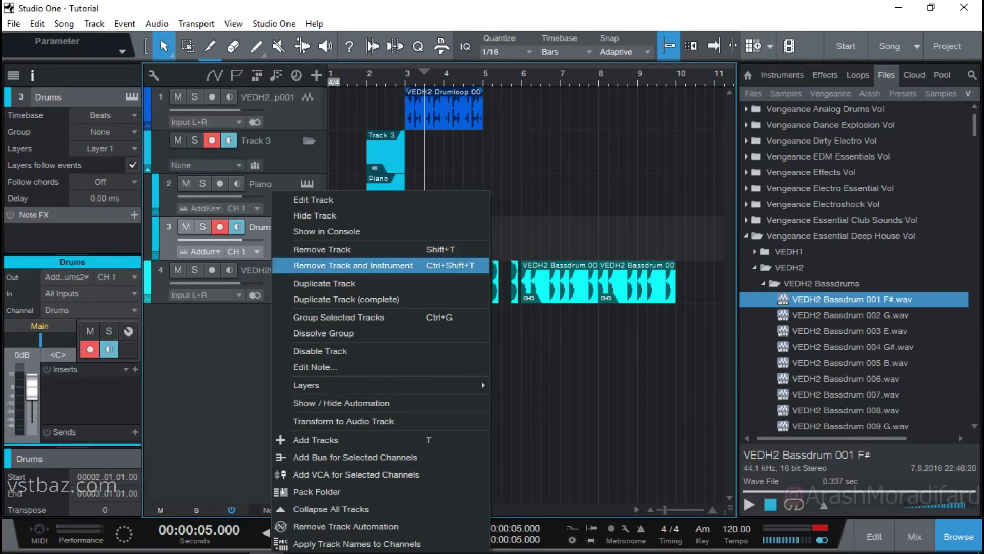
click(352, 265)
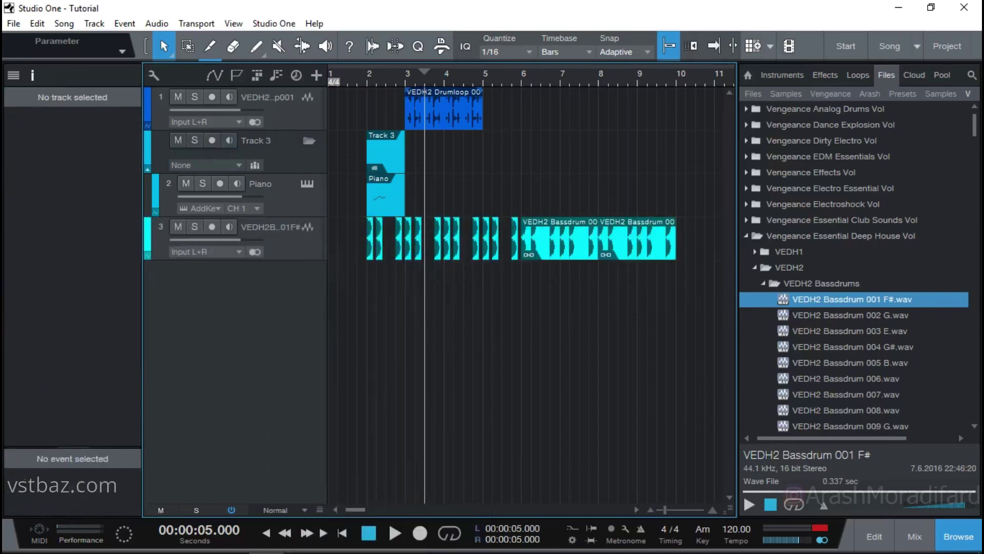
- Hide the browser and examine the mix console's channel list and its options for adding bus, FX and VCA channels
click(379, 238)
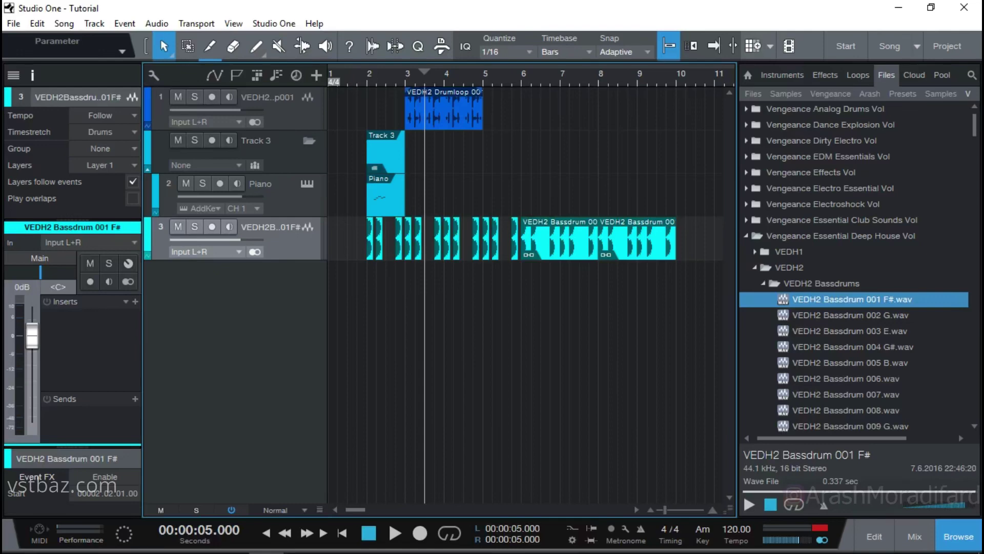
click(956, 536)
click(914, 536)
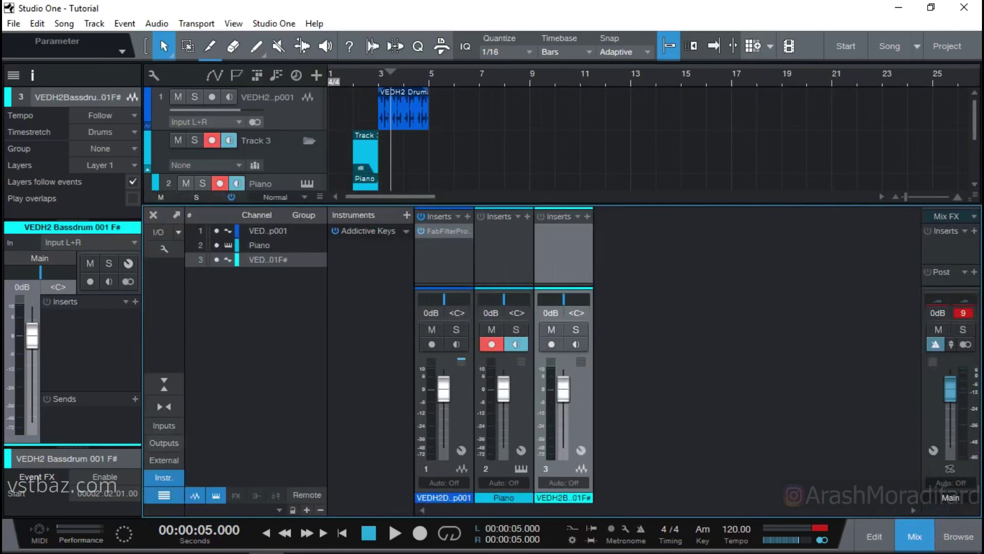
click(164, 495)
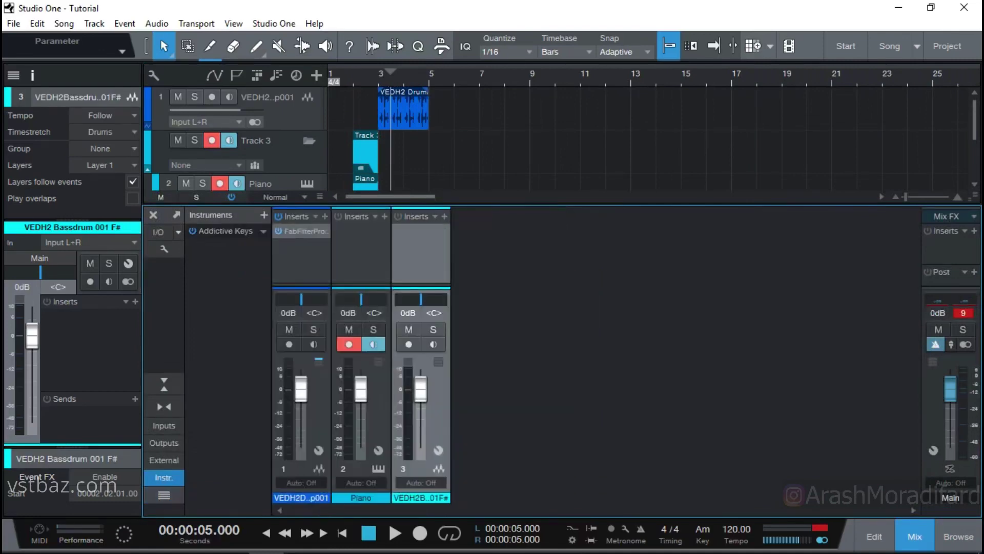
click(164, 494)
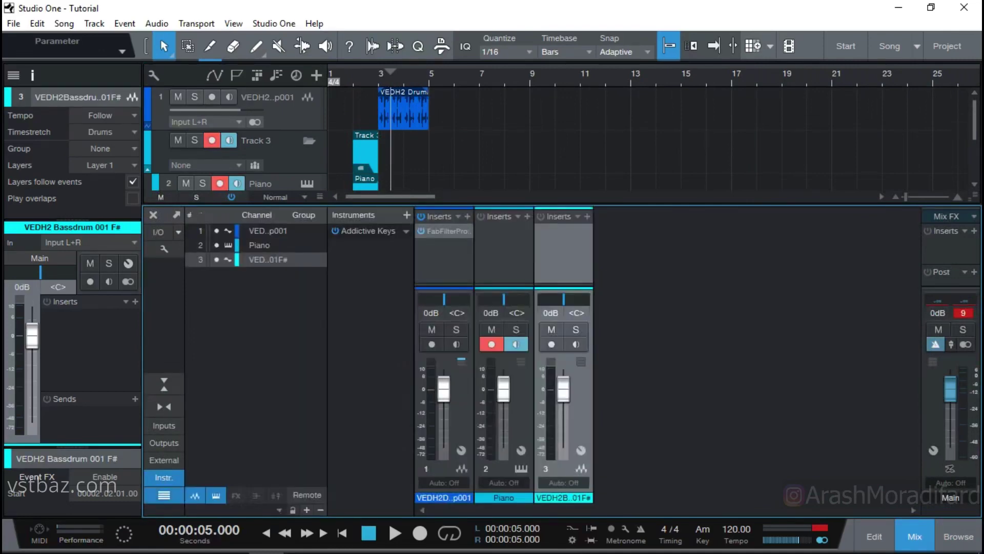
right_click(691, 296)
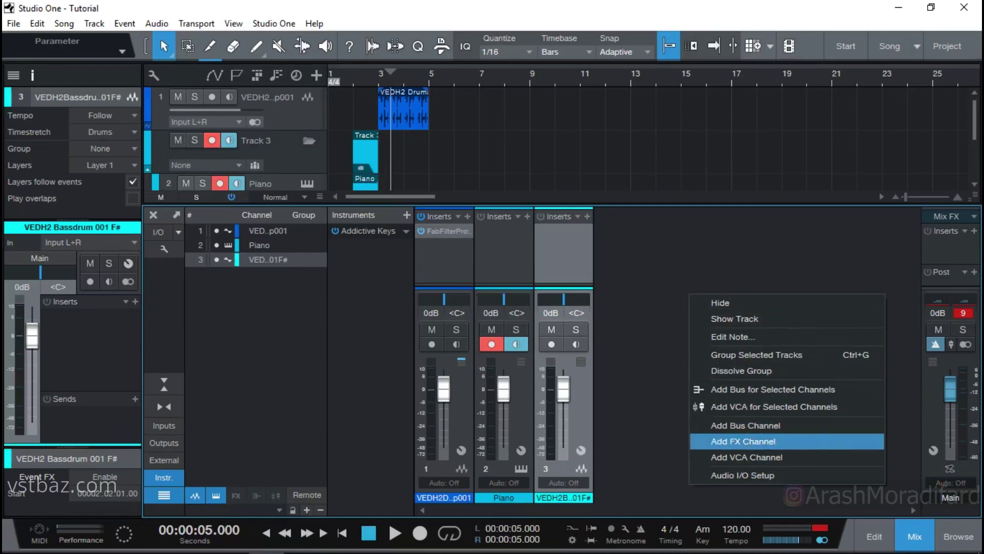
key(F3)
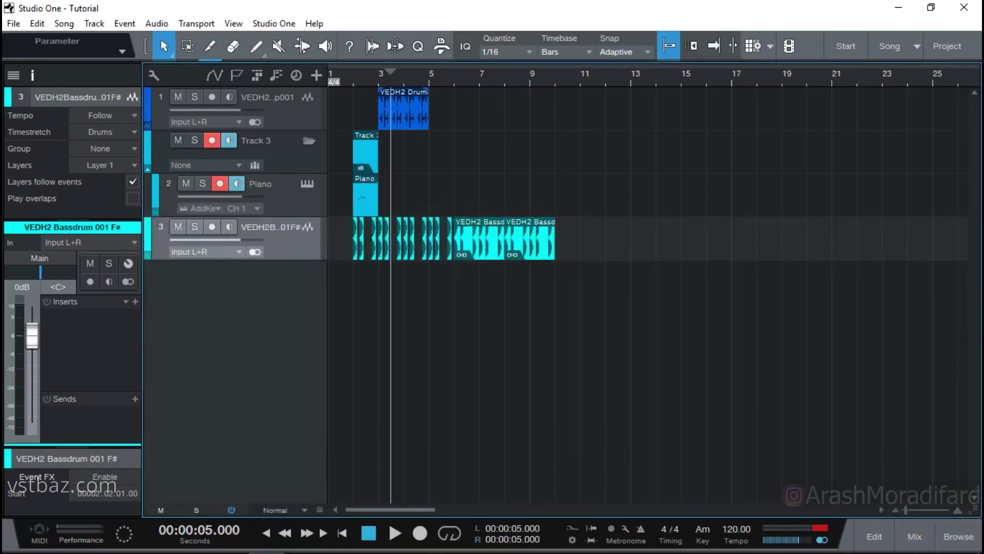
- Move the VEDH2 Bassdrum 001 F# track into the Track 3 folder
click(277, 151)
drag(271, 233, 269, 156)
click(276, 151)
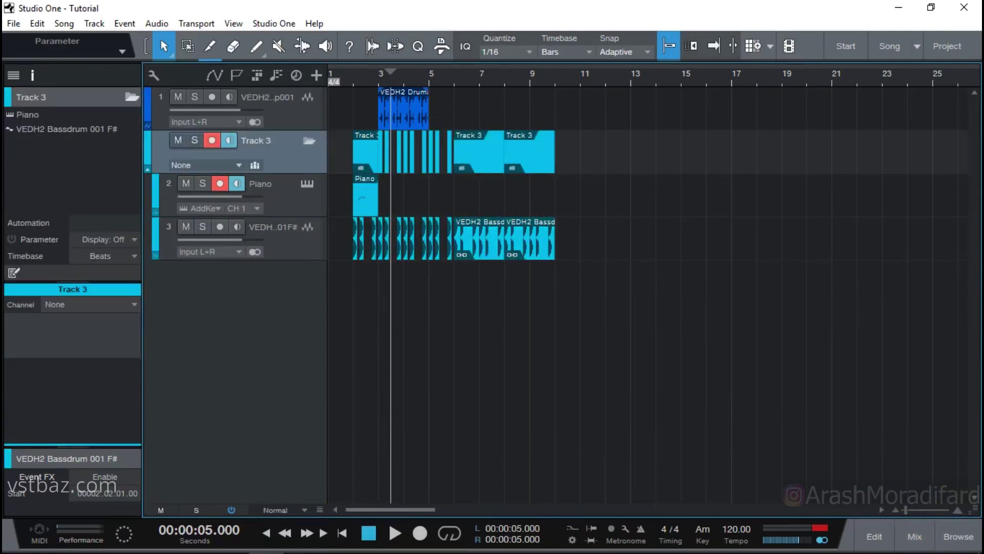
click(277, 238)
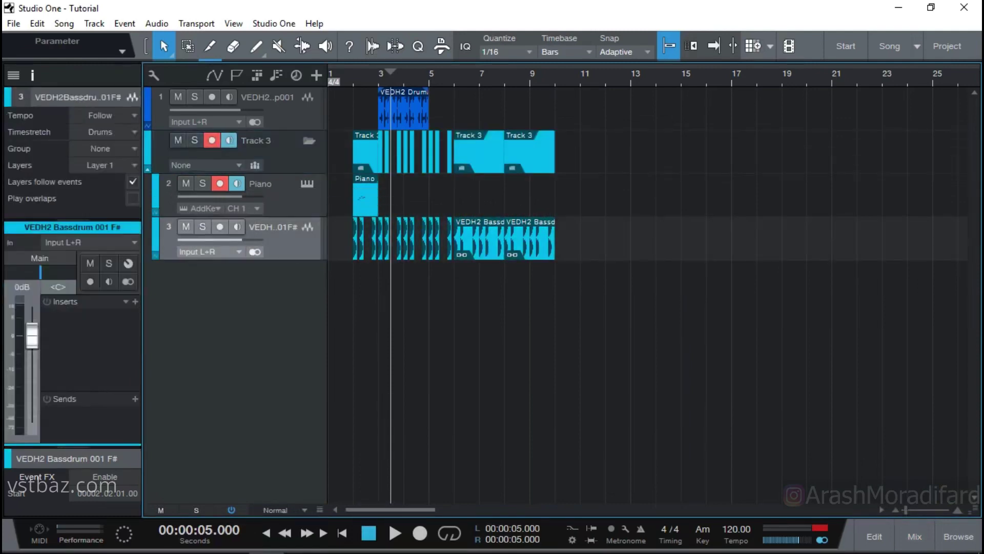
- Rename the Track 3 folder as Drums
double_click(256, 140)
text(Drums)
key(Return)
- Move the Piano track out of the Drums folder to the top of the track list, and the drumloop track into the folder
drag(277, 194, 266, 108)
drag(279, 148, 308, 244)
click(279, 148)
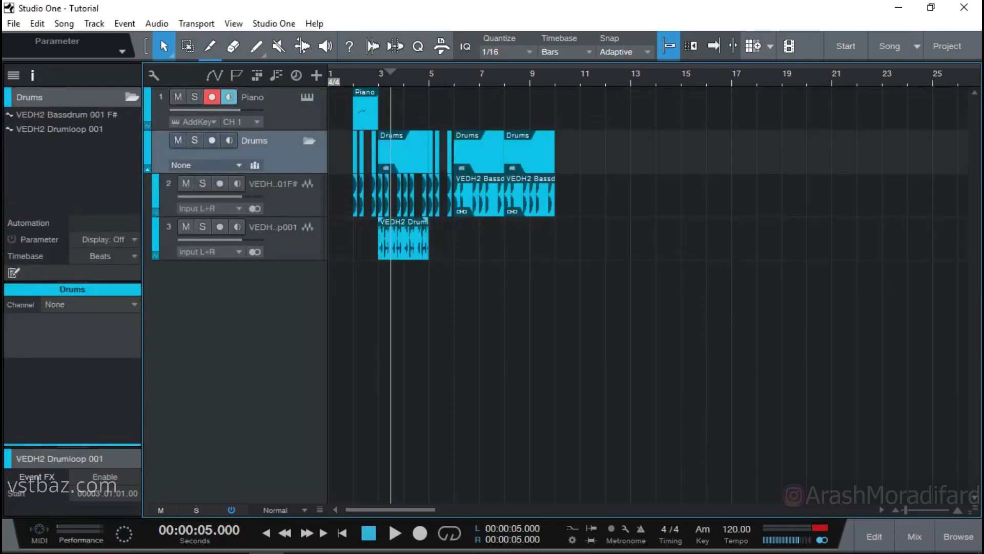
- Add a bus channel for the Drums folder track
click(205, 165)
key(Escape)
click(205, 165)
click(90, 304)
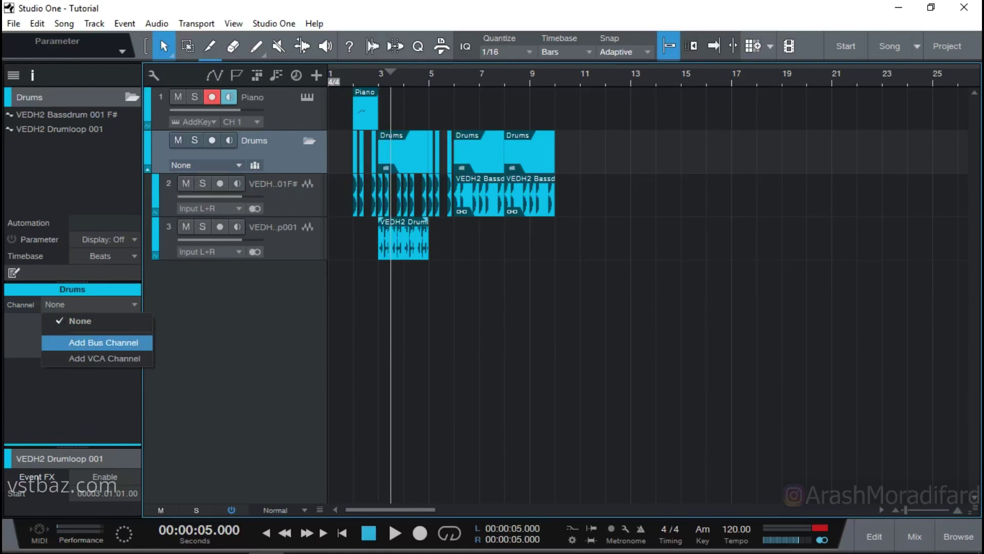
click(103, 342)
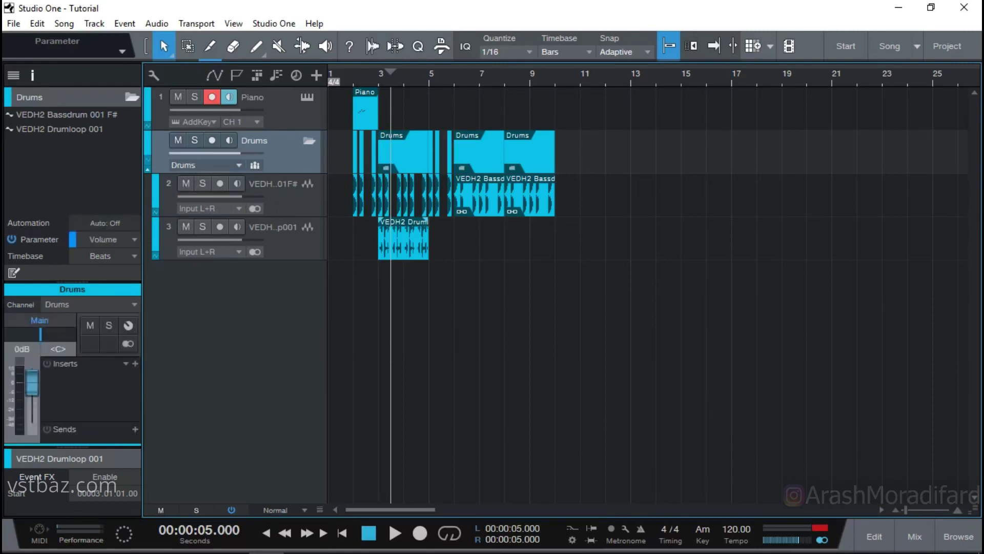
- Check the output routing of the bass drum and drumloop tracks and view the Drums bus in the mix console
click(273, 183)
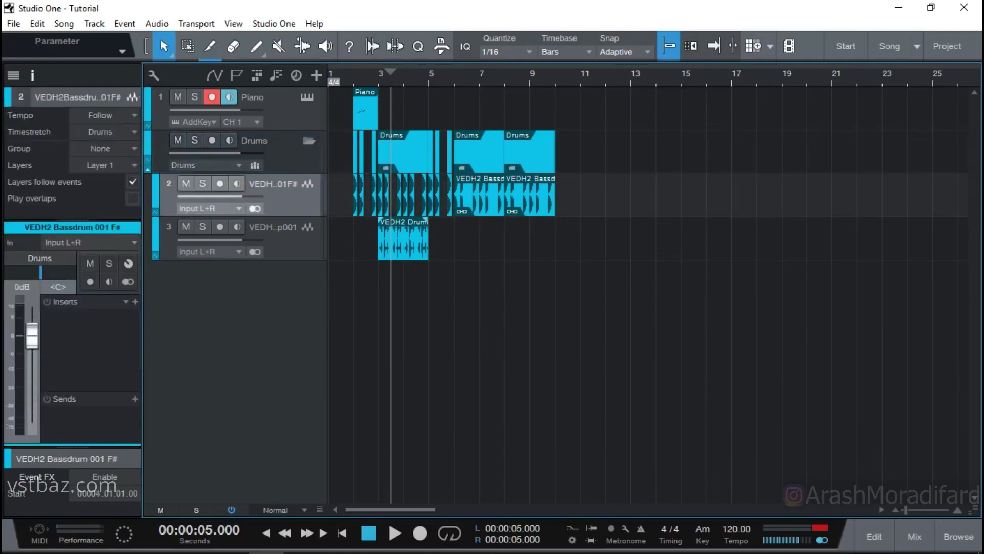
click(273, 227)
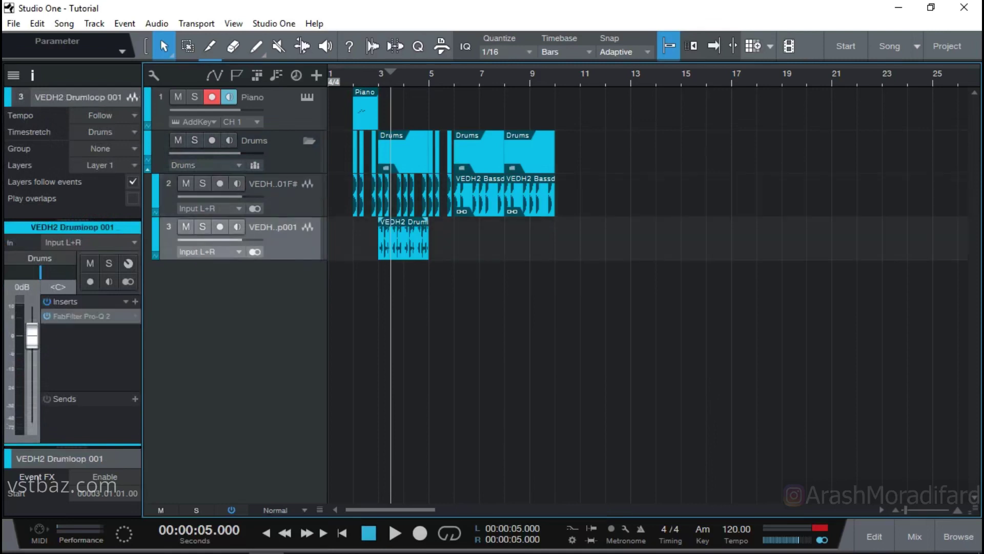
key(F3)
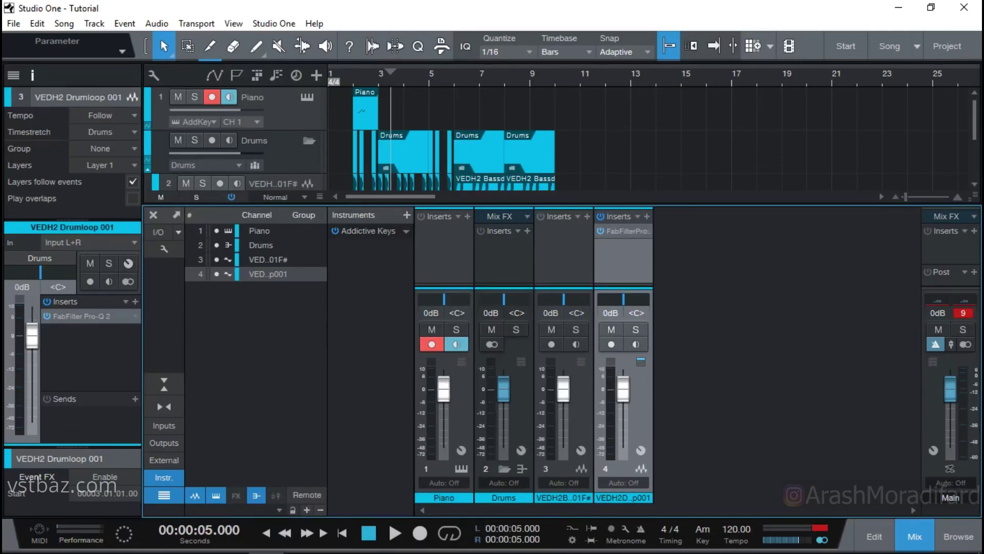
key(F3)
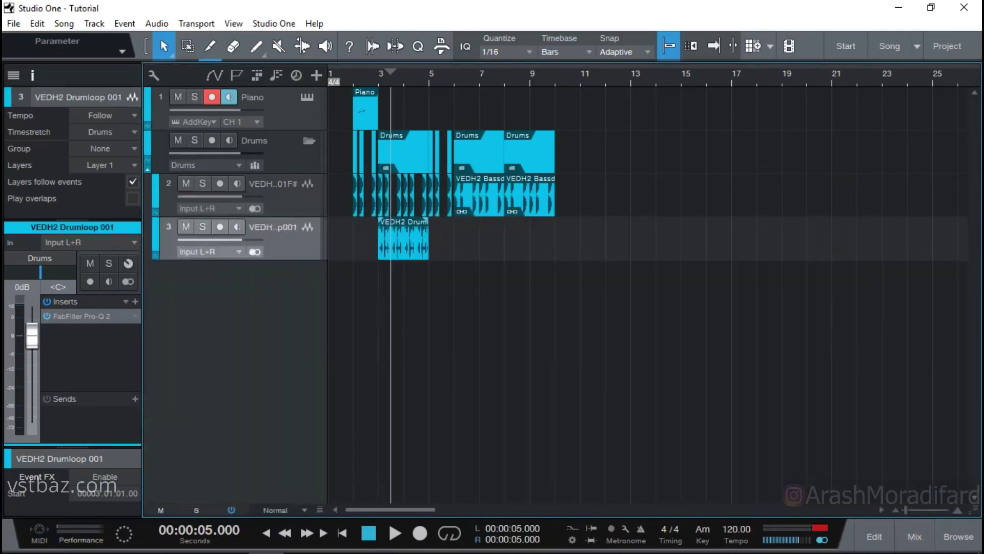
- Insert FabFilter Pro-Q 2 on the Drums bus and try a high cut band at about 1519 Hz
click(276, 148)
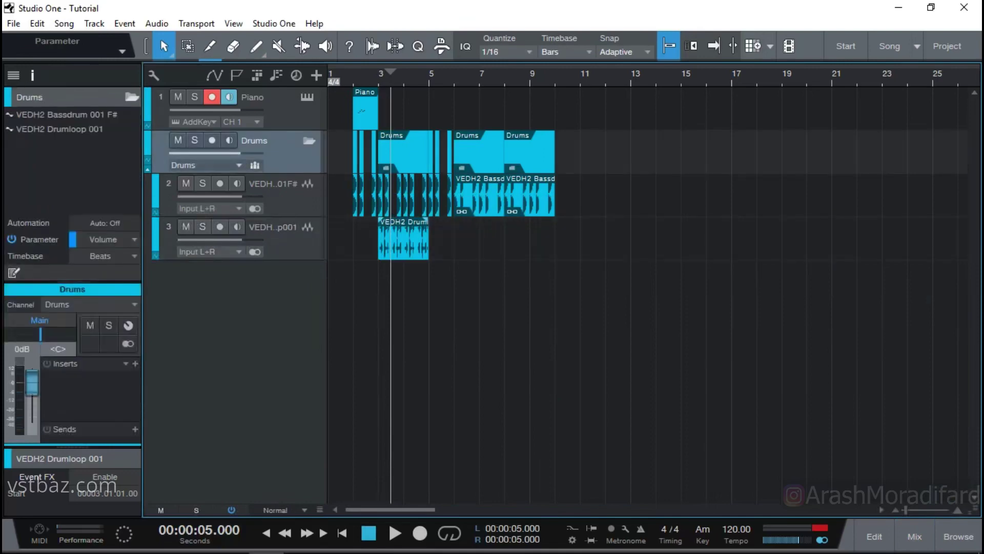
click(135, 363)
click(153, 45)
key(Return)
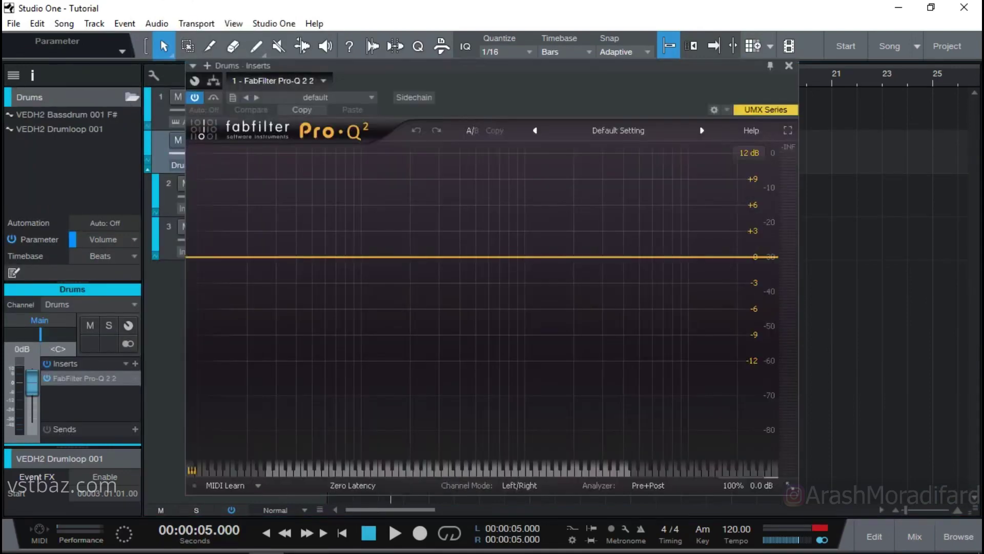
drag(714, 256, 554, 256)
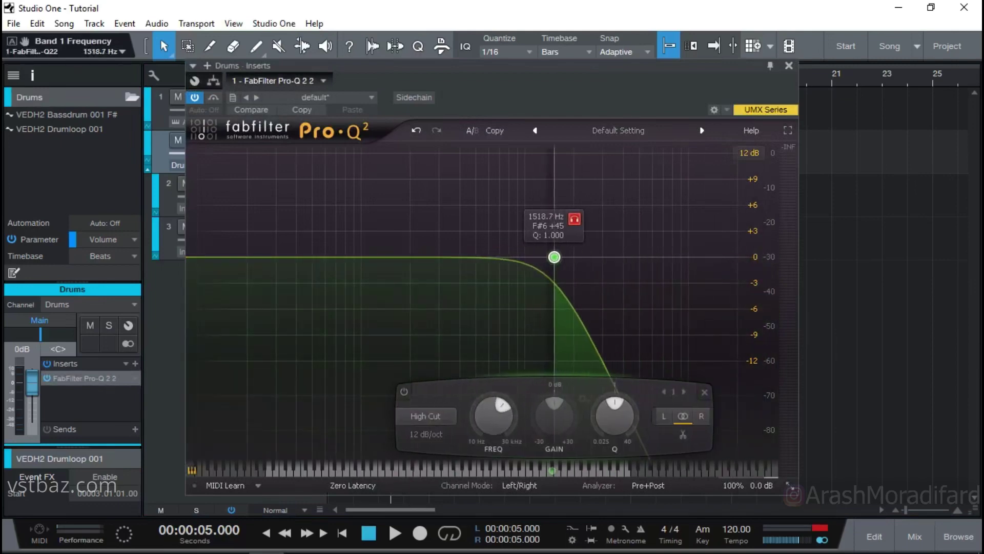
key(space)
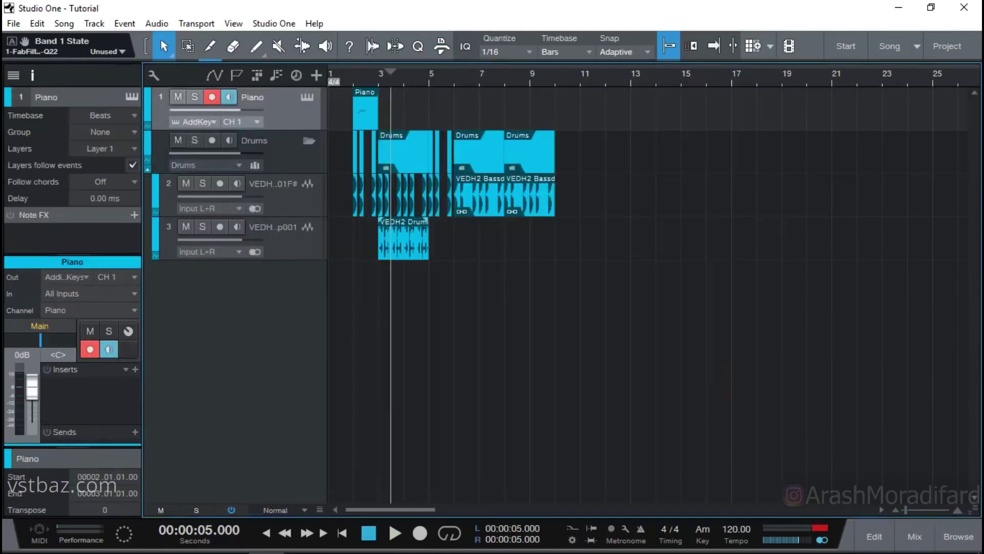
- Move the Piano track into the Drums folder and route its output to Main instead of the Drums bus
drag(279, 106, 279, 152)
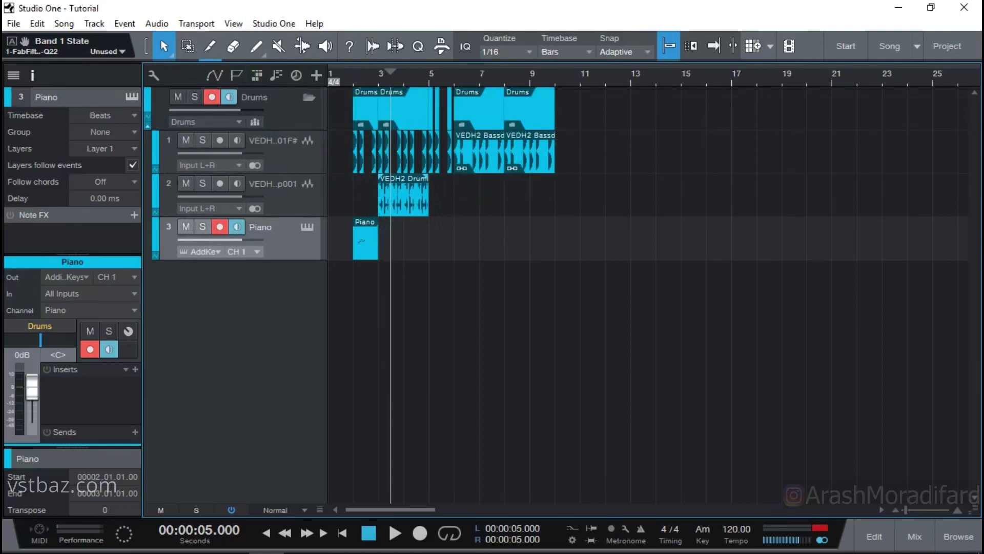
click(39, 326)
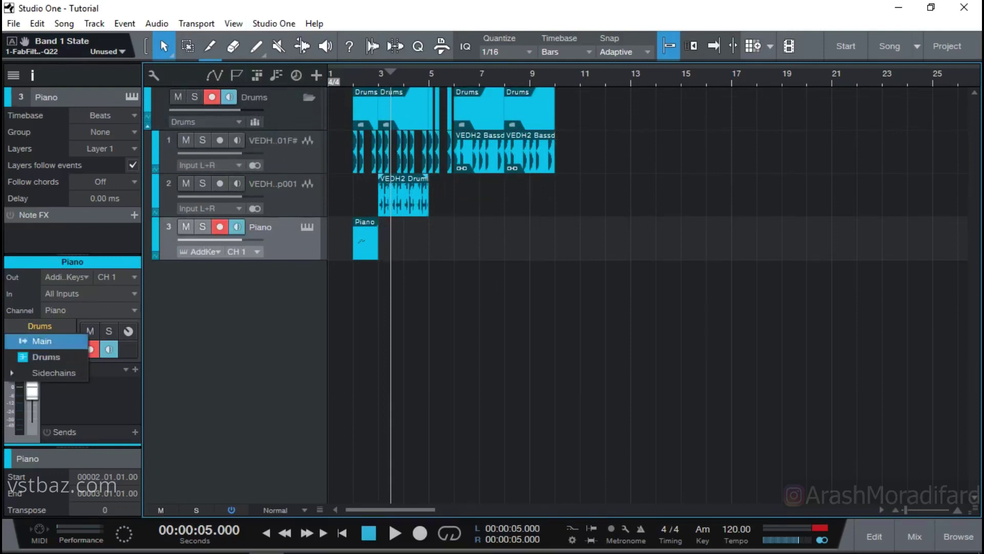
click(42, 341)
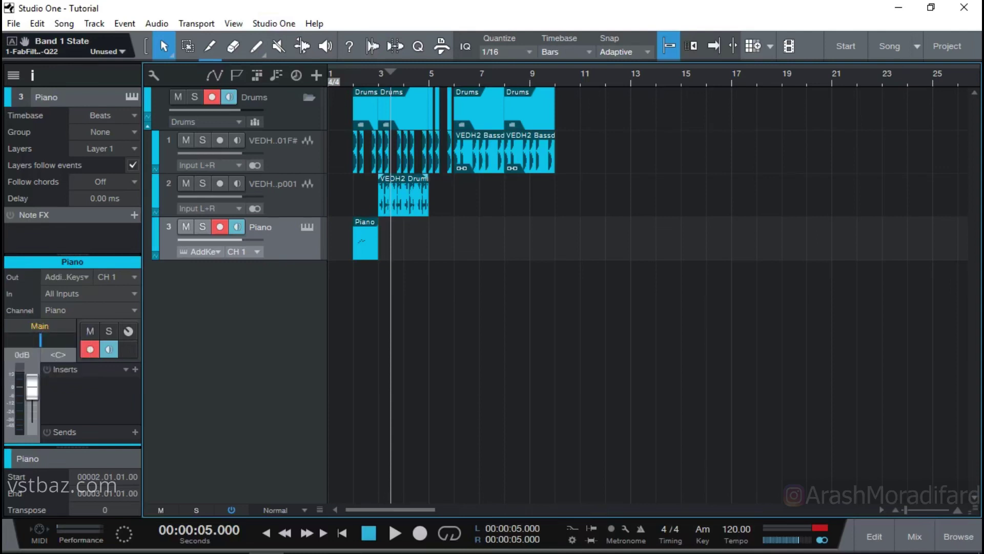
click(403, 198)
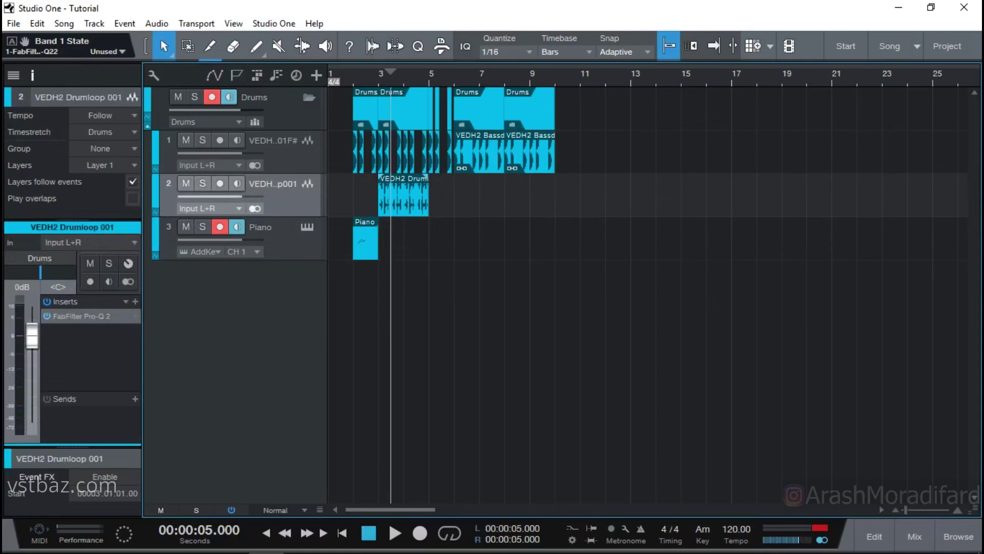
click(365, 241)
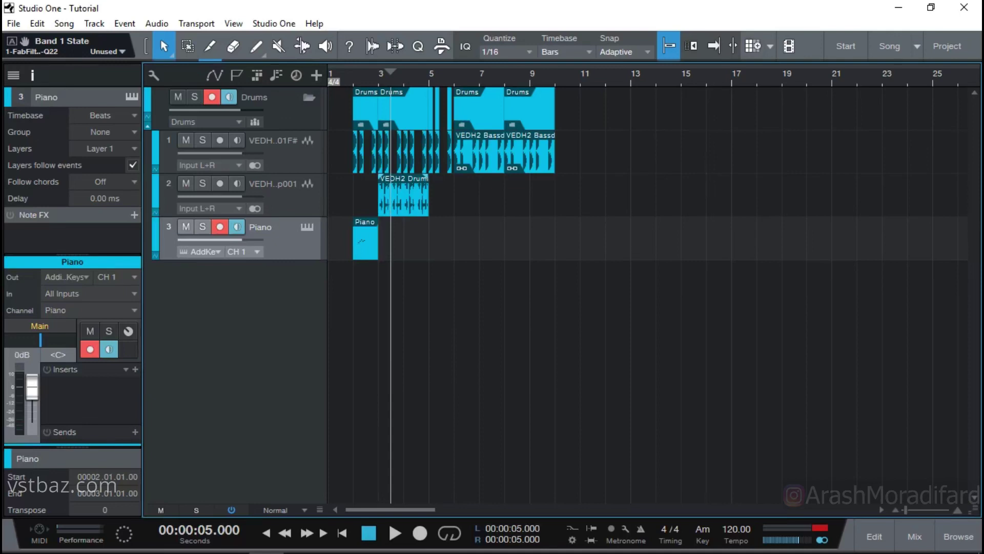
- Split the VEDH2 Drumloop 001 event at bar 3 beat 3 and at the start of bar 4
click(403, 197)
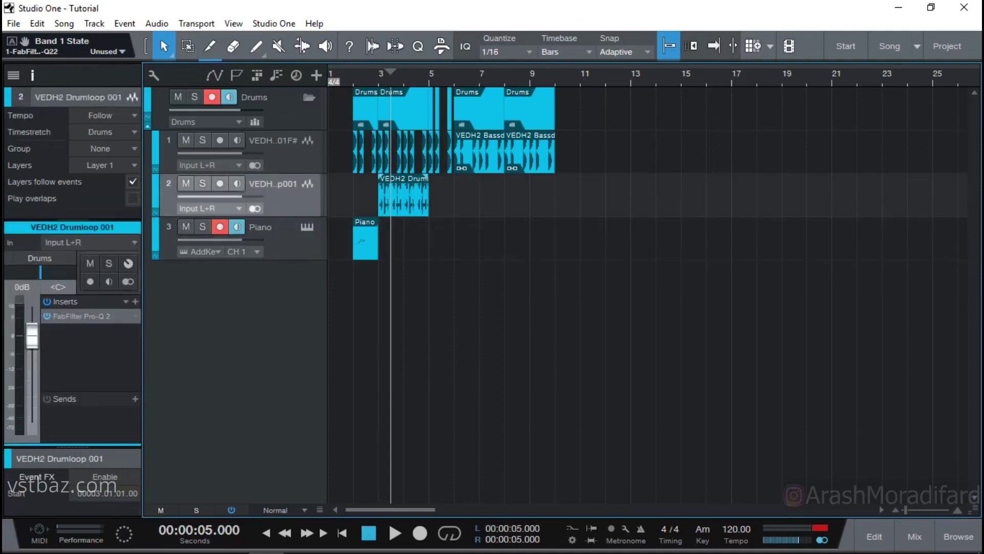
key(e)
key(e)
key(e)
key(e)
key(w)
key(w)
key(w)
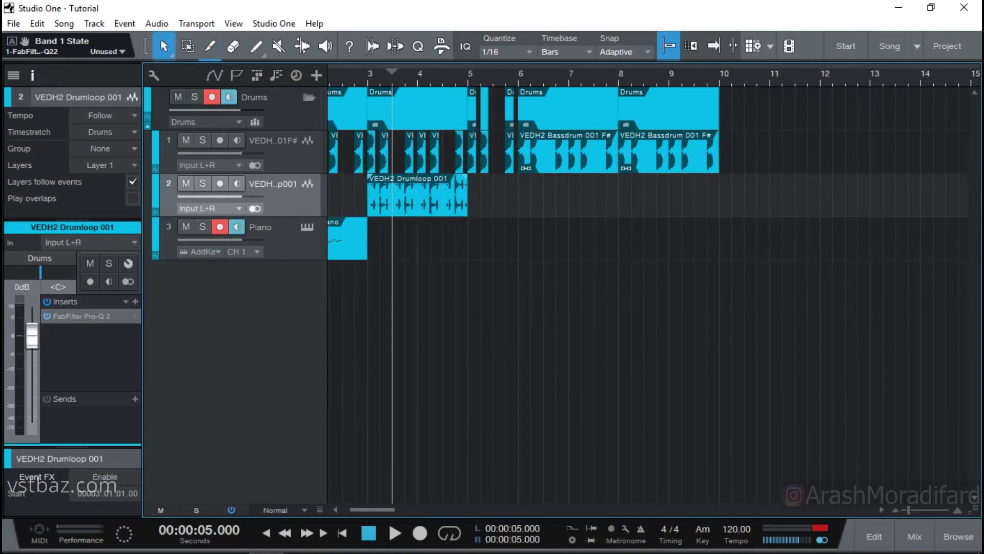
key(3)
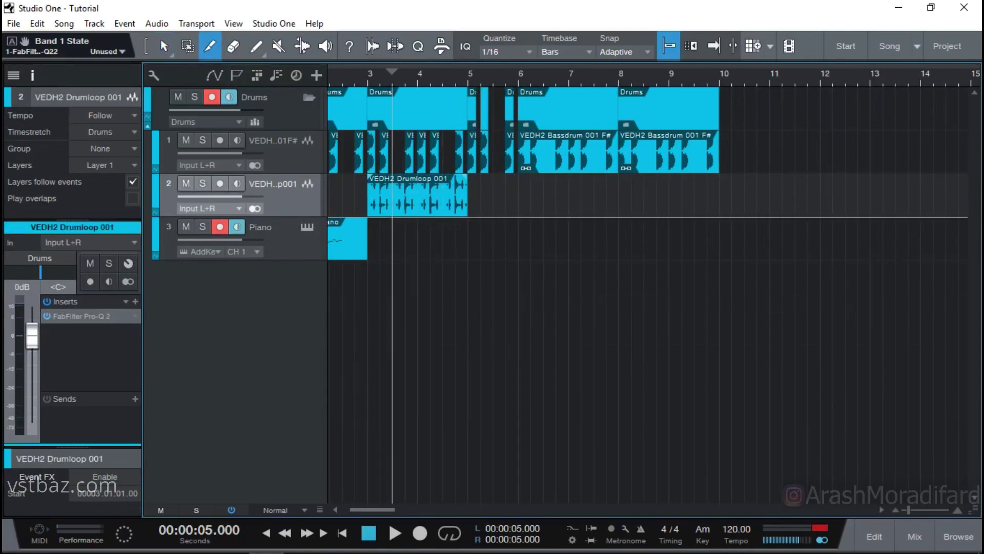
click(392, 194)
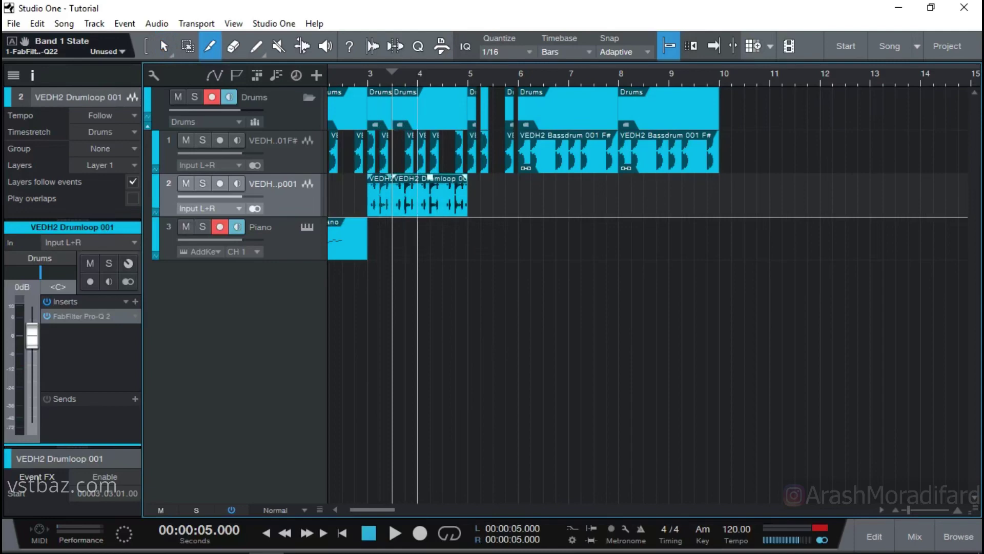
click(418, 195)
key(1)
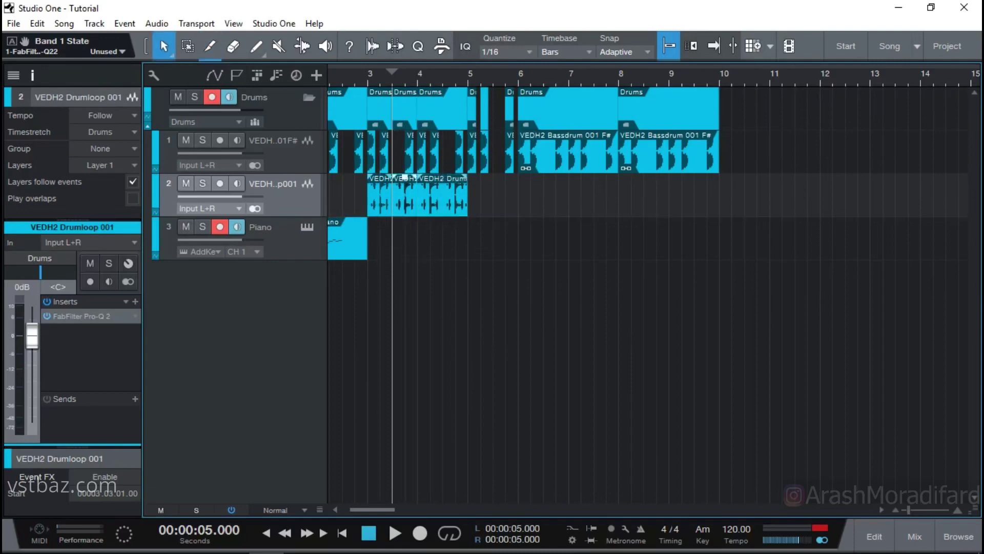
- Insert FabFilter Pro-Q 2 as an event effect on the middle drumloop piece with the Band Pass Narrow preset
drag(72, 445, 72, 370)
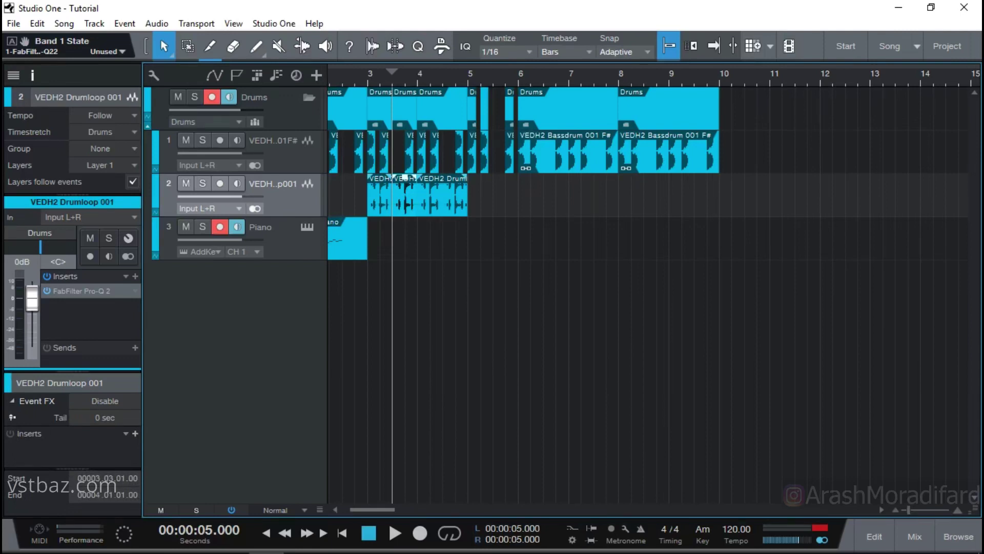
click(135, 433)
scroll(231, 156, down, 1)
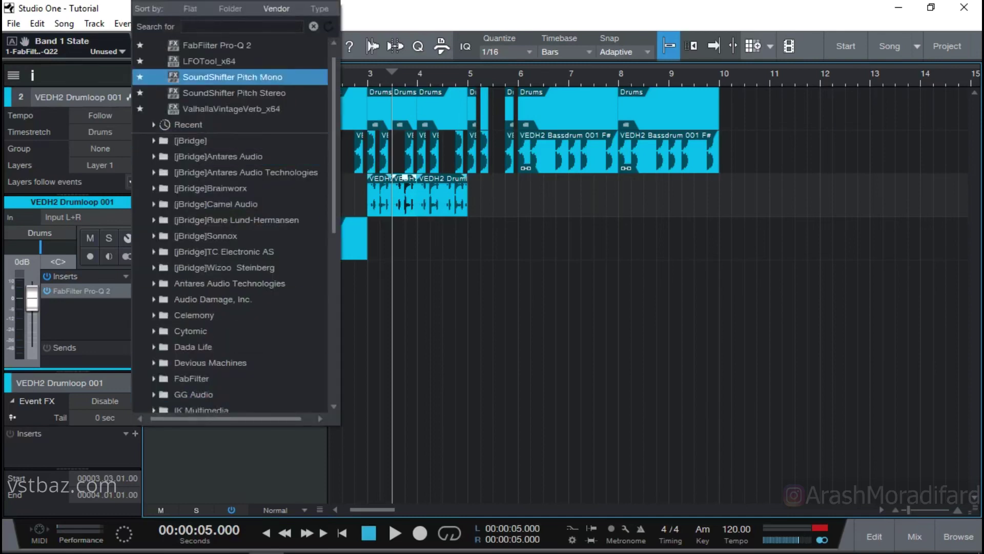
key(Escape)
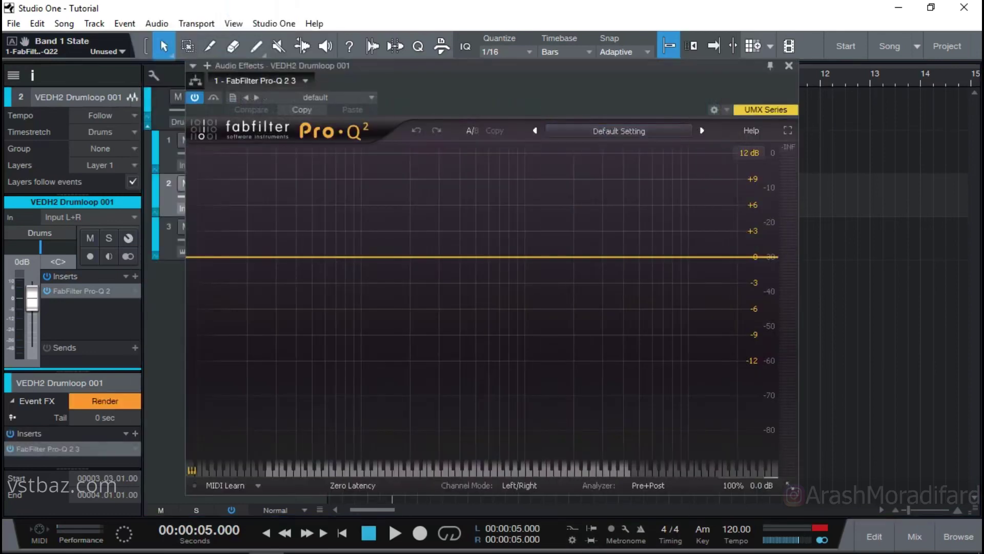
click(702, 130)
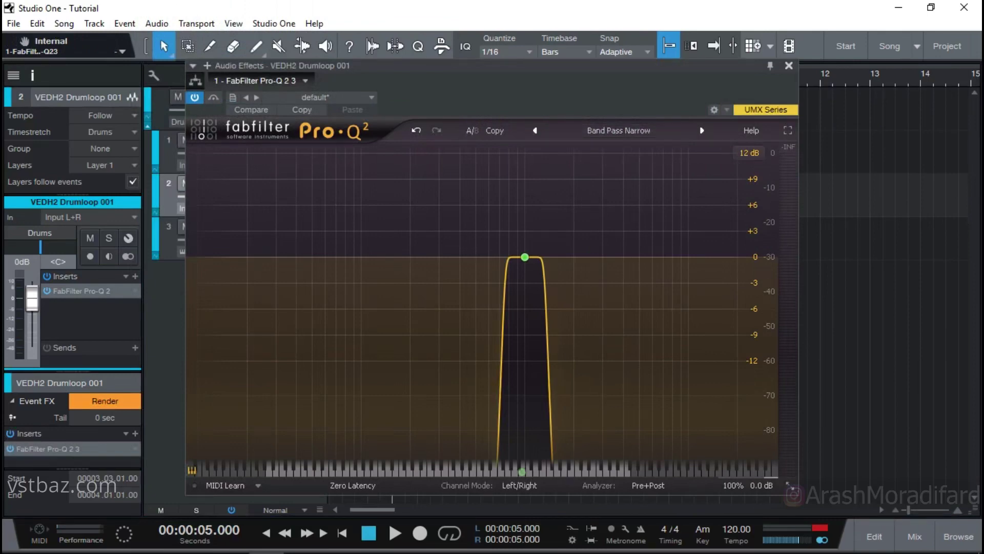
click(789, 65)
- Solo the drumloop track, render the middle piece's event effects, and play it back from bar 3
key(space)
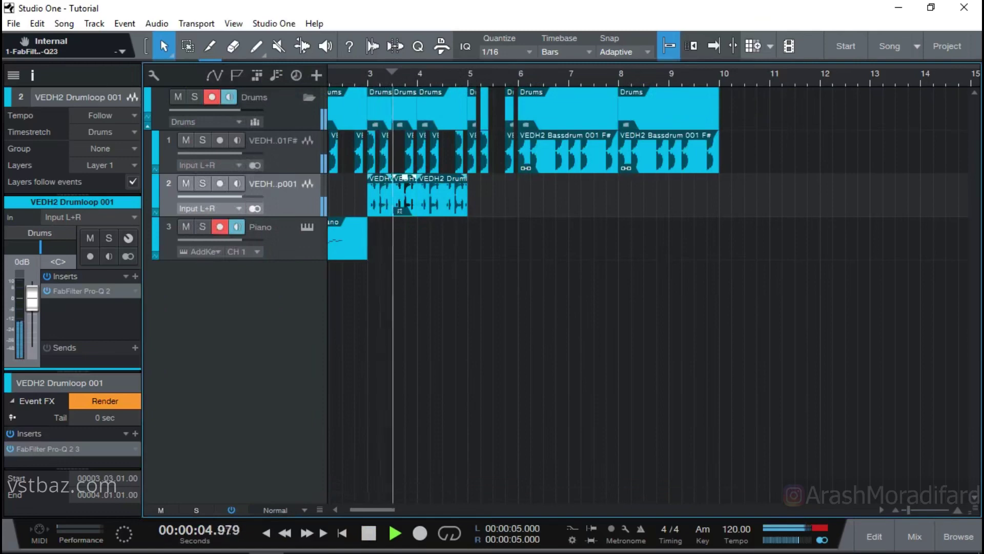
key(space)
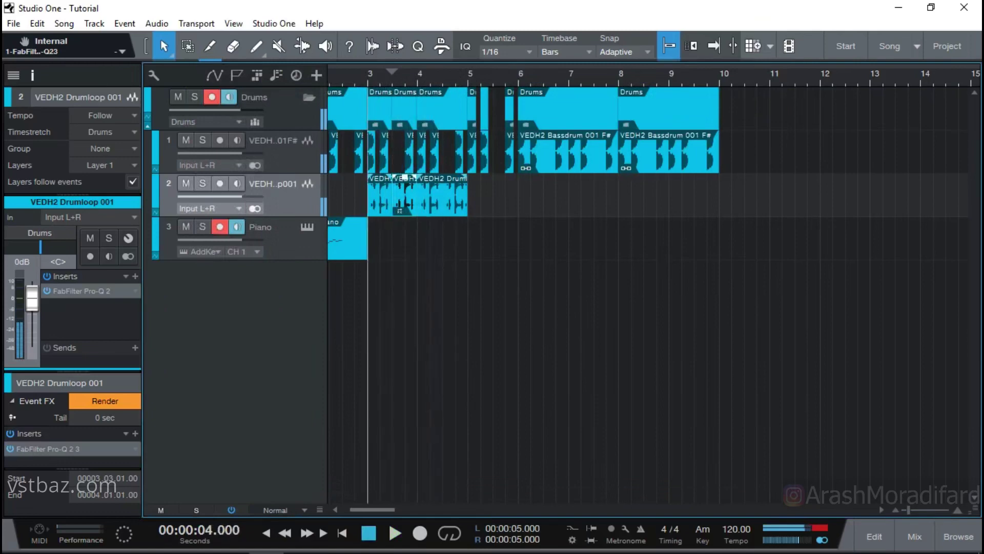
click(202, 183)
key(space)
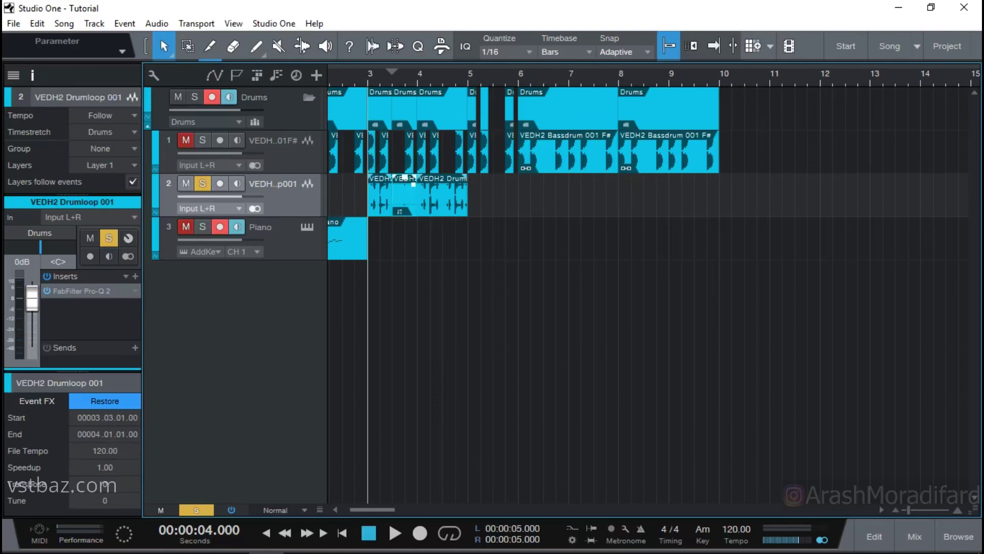
key(space)
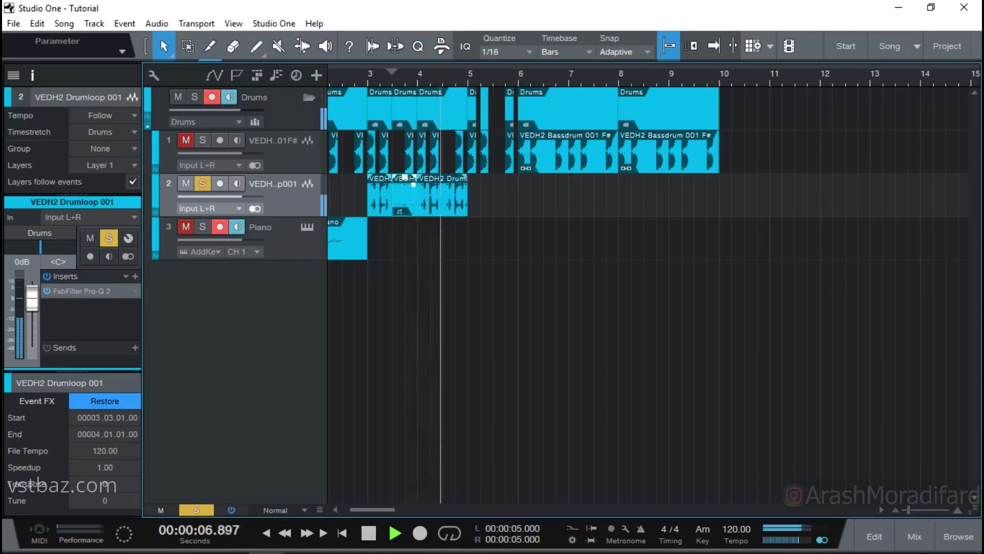
key(space)
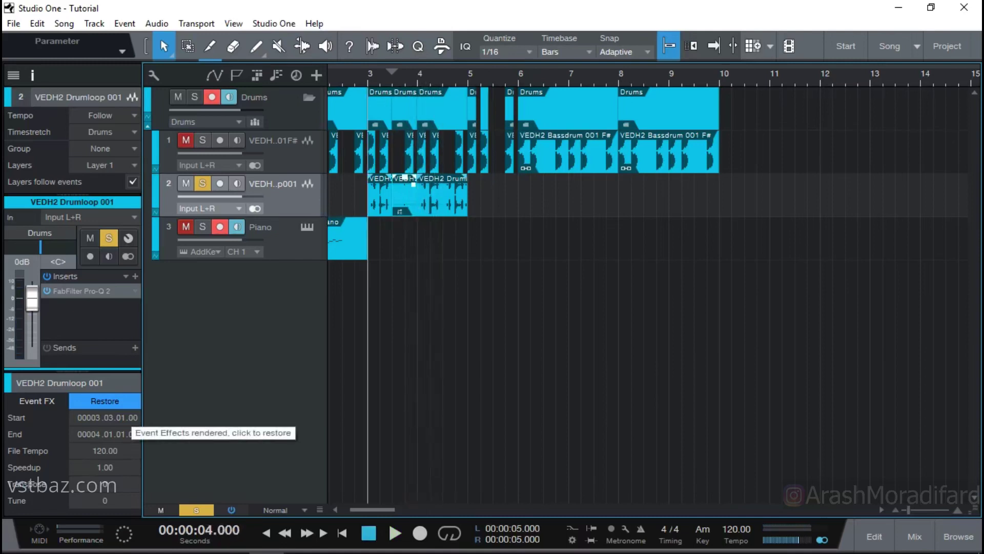
- Restore the rendered event effects on the middle drumloop piece and remove FabFilter Pro-Q 2 from it
click(105, 400)
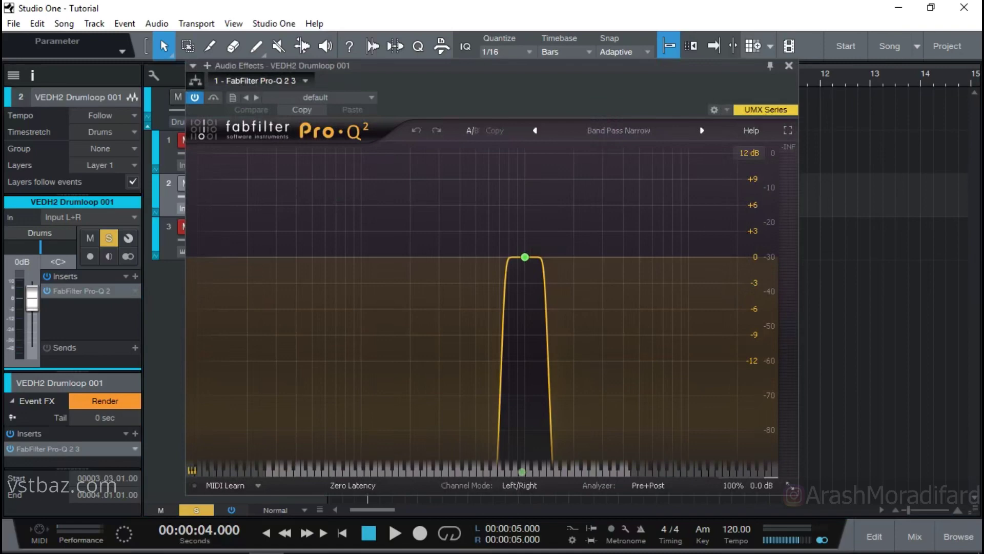
click(135, 449)
click(153, 433)
click(105, 400)
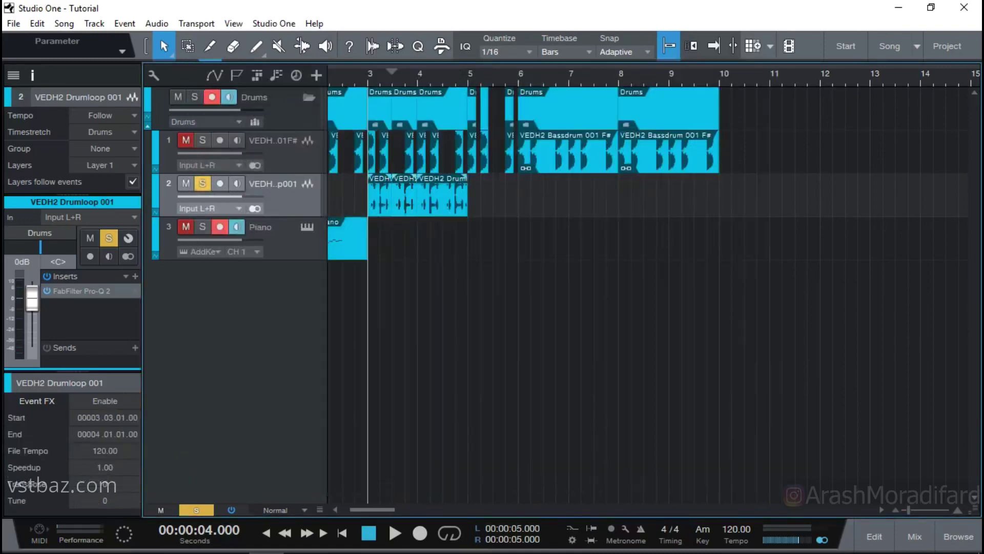
- Unsolo the drumloop track, delete the split pieces after the first, and extend the first piece to bar 5
click(203, 184)
drag(406, 282, 504, 282)
key(ctrl+z)
key(ctrl+z)
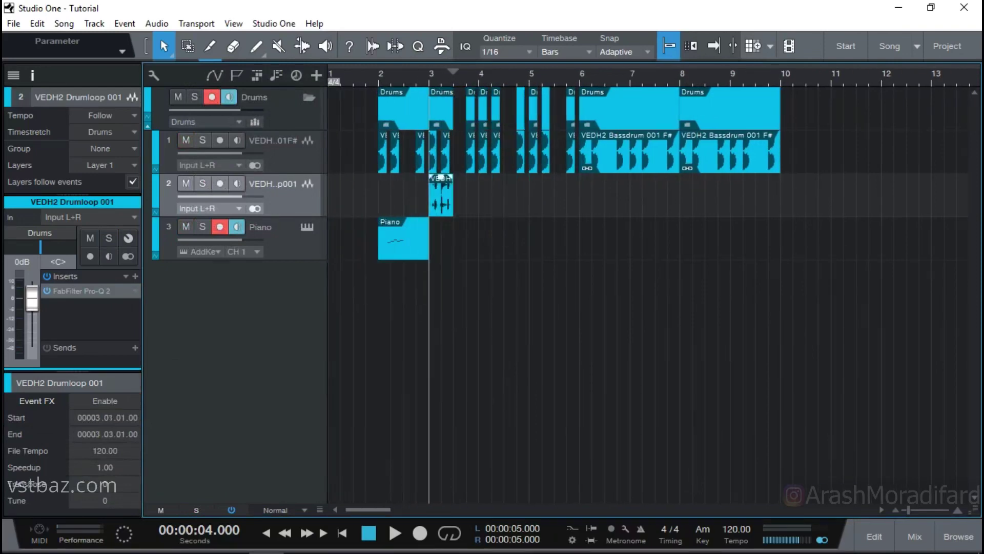
drag(453, 205, 564, 218)
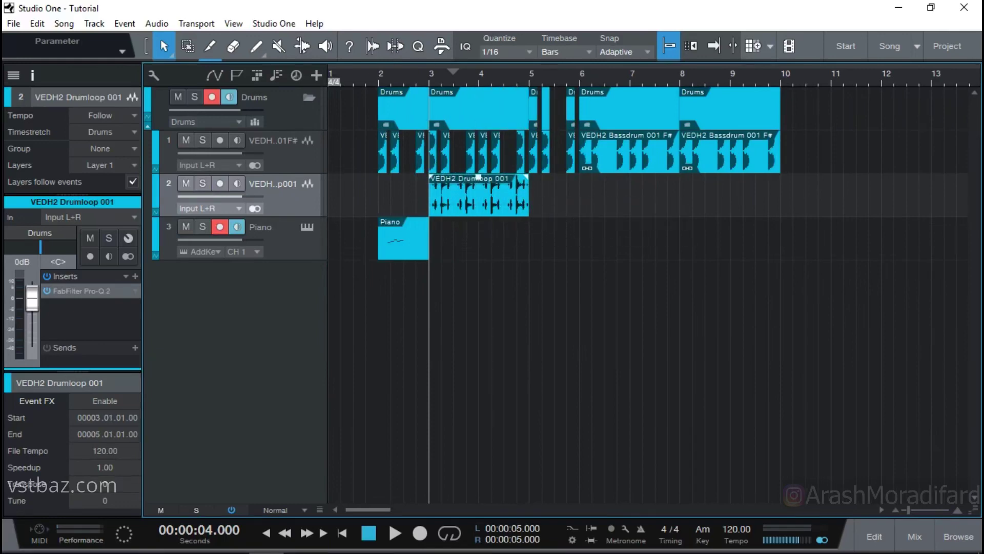
- Set the song tempo to 128 BPM and play the drums back from bar 3
click(736, 529)
key(Return)
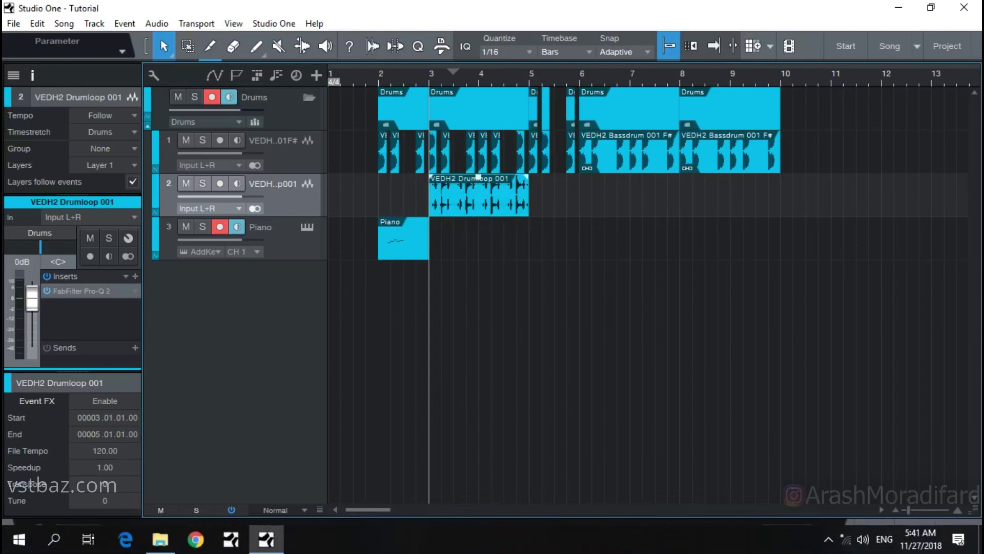
click(735, 528)
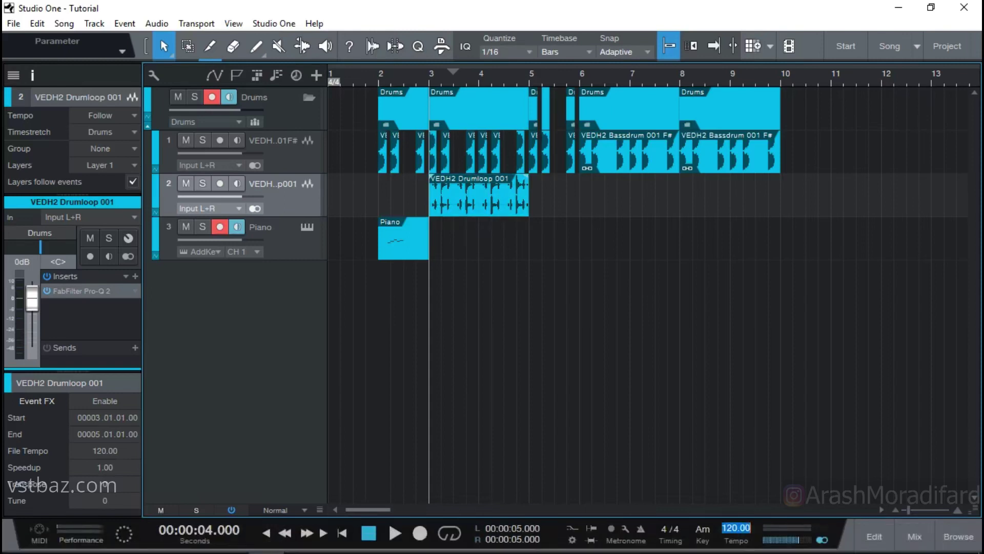
text(128)
key(Return)
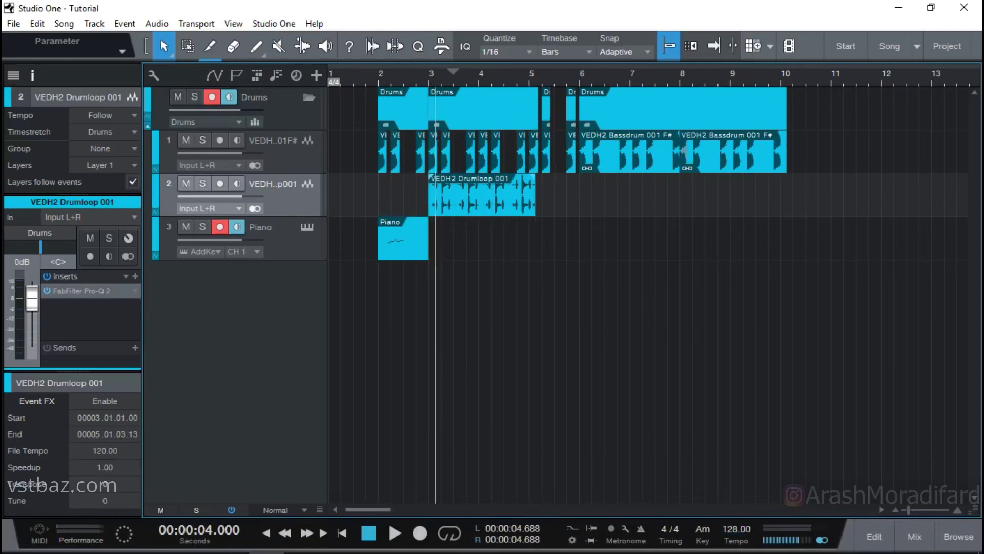
key(space)
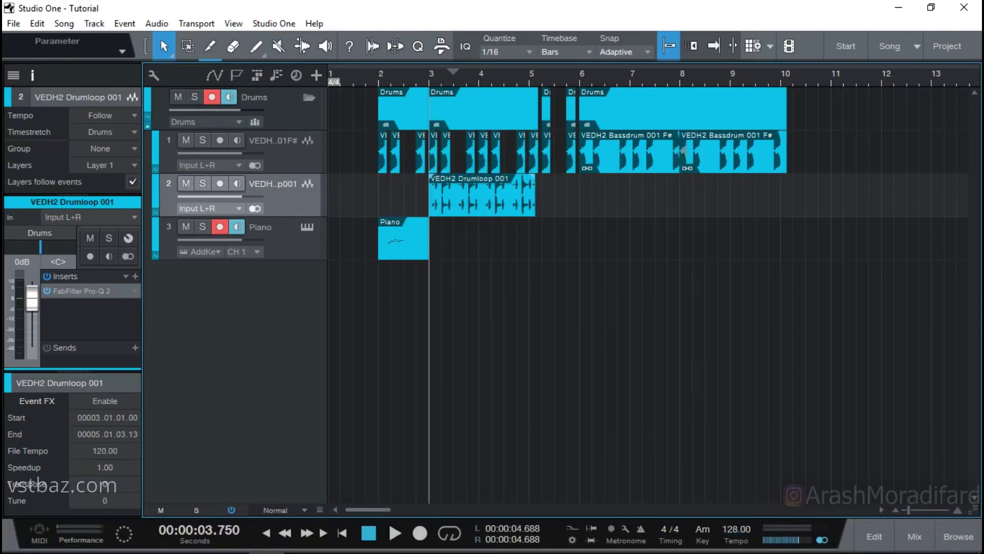
key(space)
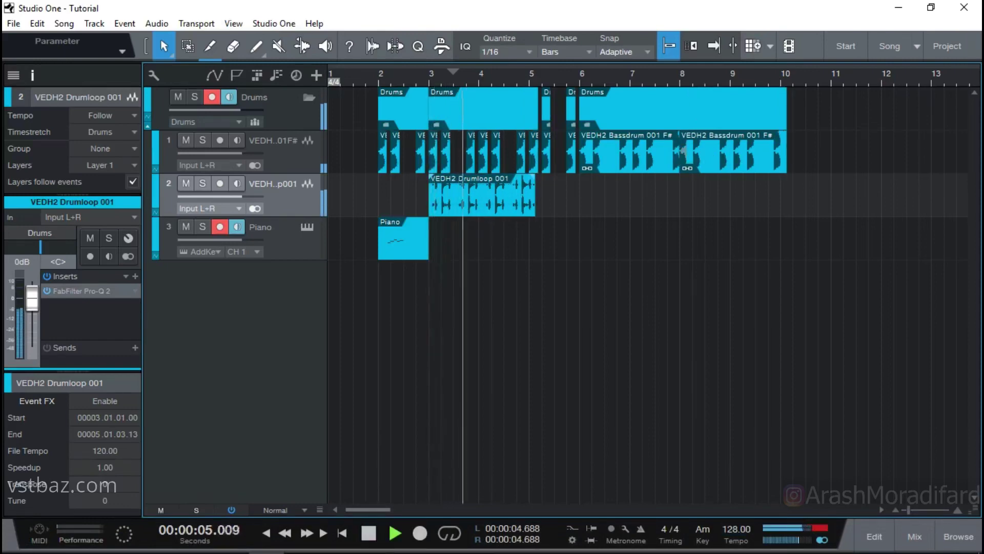
key(space)
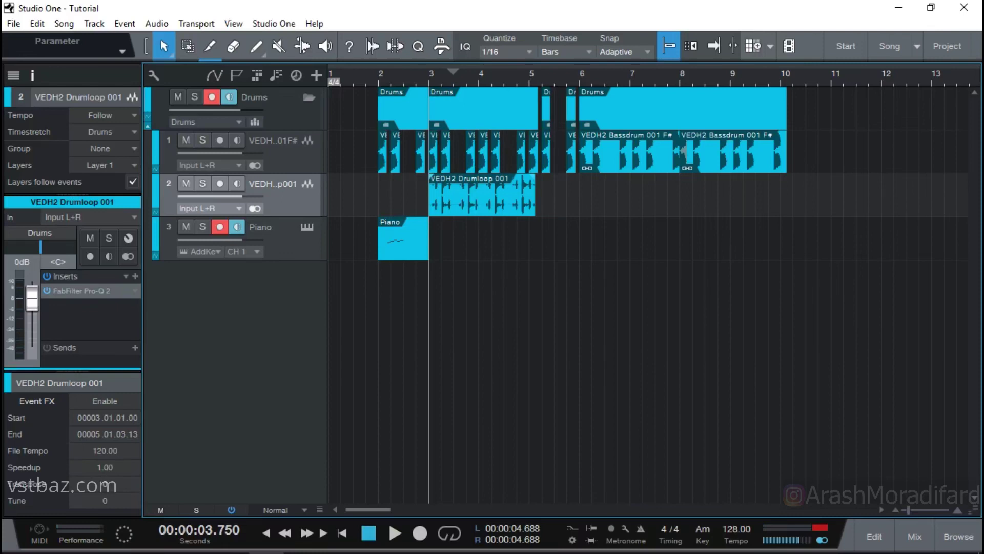
- Time-stretch the drumloop event so it ends exactly at bar 5, and play it back
drag(535, 202, 527, 205)
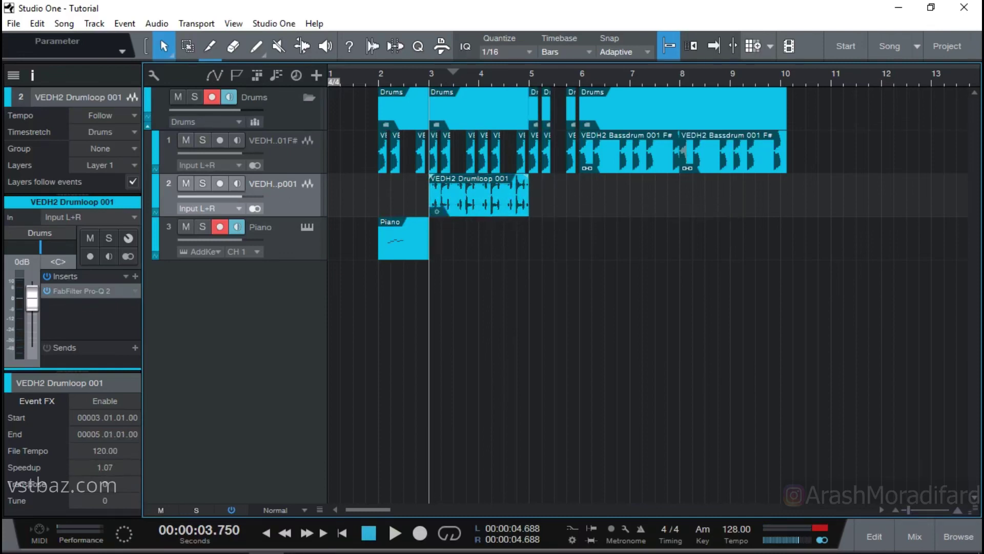
key(space)
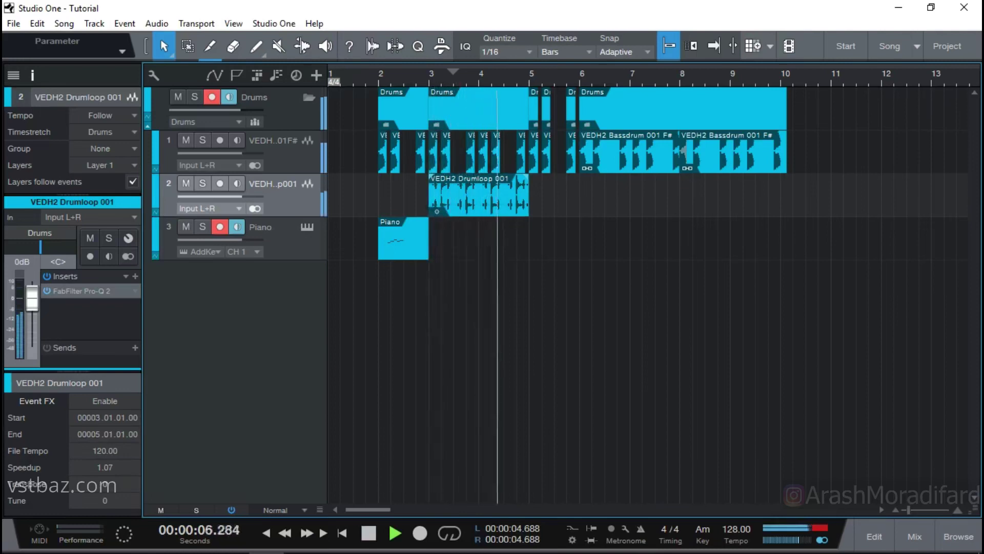
key(space)
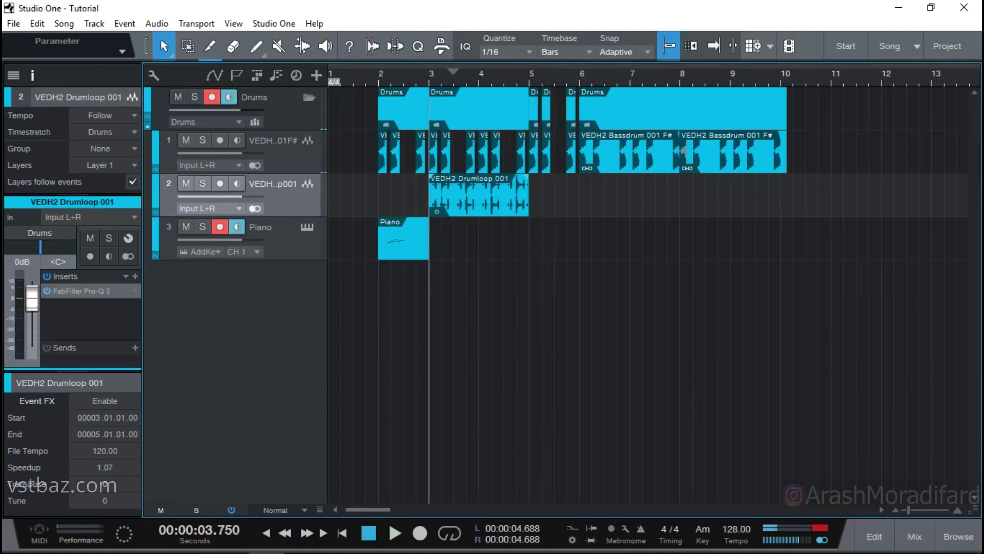
- Play the song from the start of the Piano part, and listen to the Piano track in temporary solo
click(403, 240)
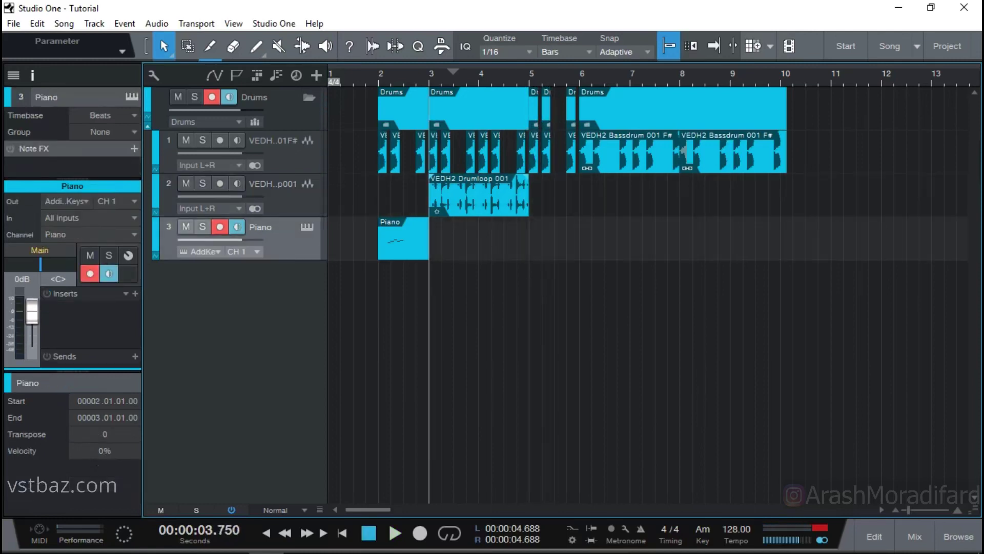
key(l)
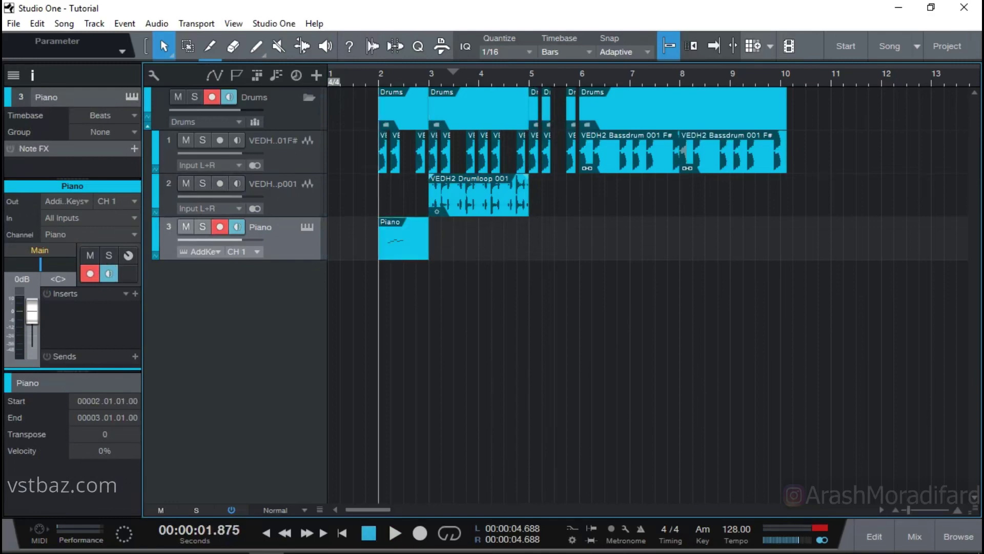
key(space)
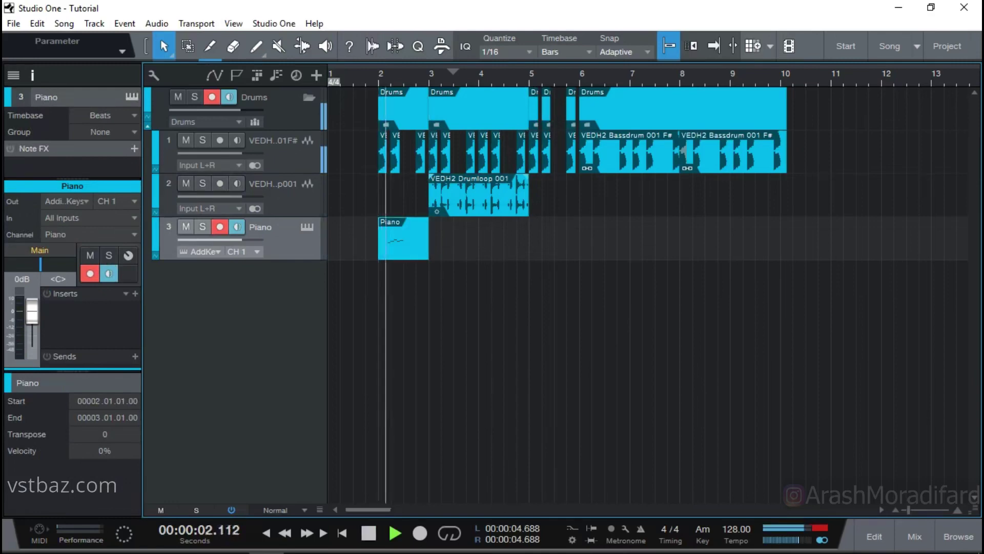
key(space)
key(s)
key(space)
key(space)
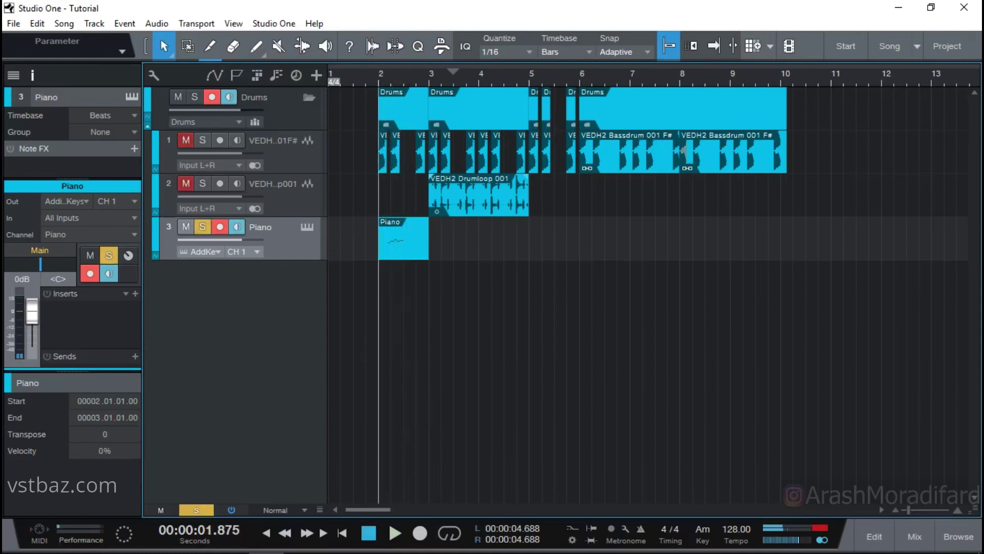
key(s)
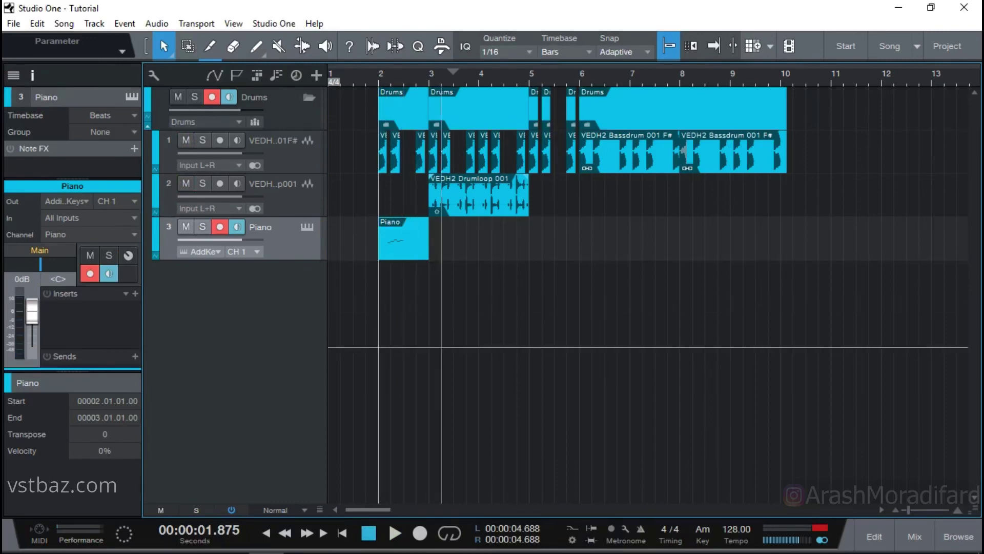
- Bounce the Piano event to a new audio track, and toggle the original event's mute off and on
key(ctrl+b)
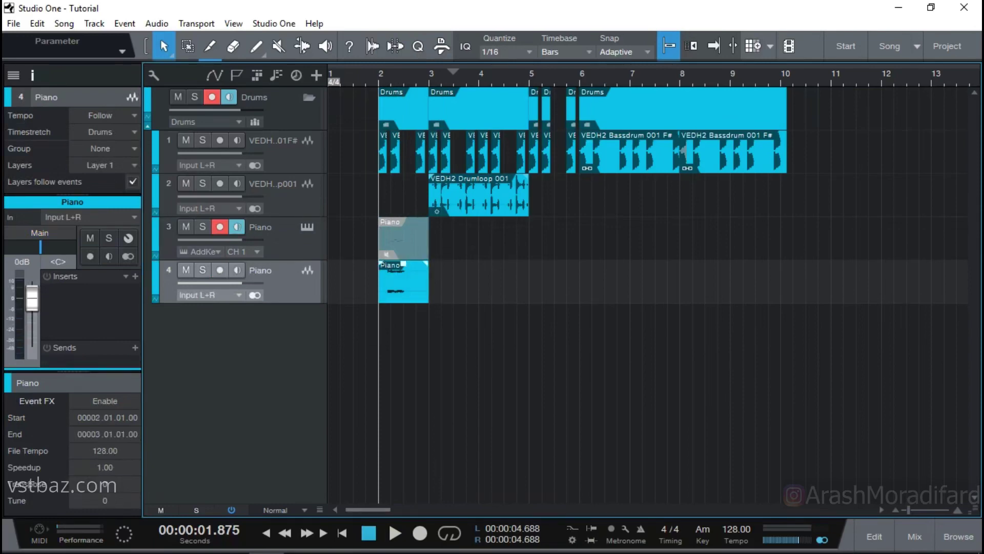
click(403, 241)
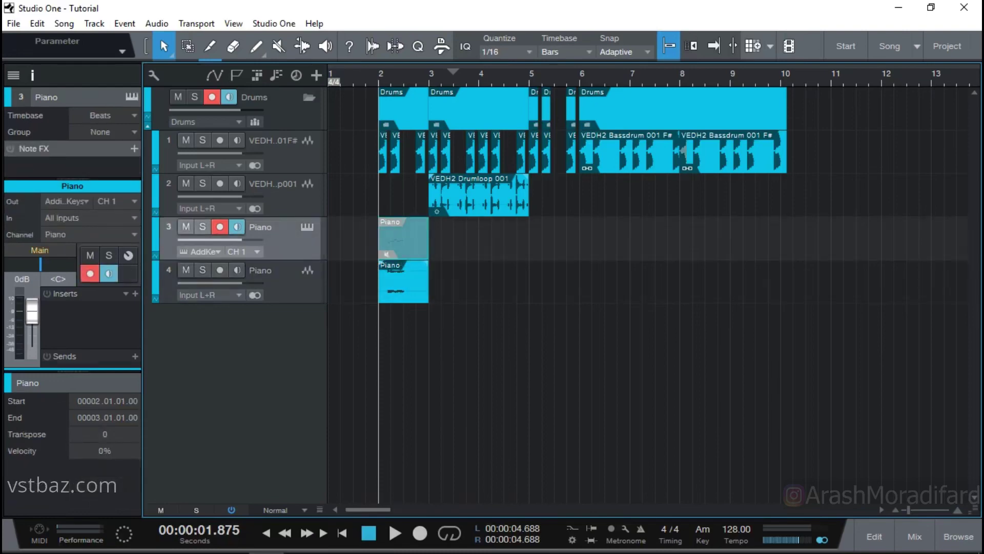
click(278, 46)
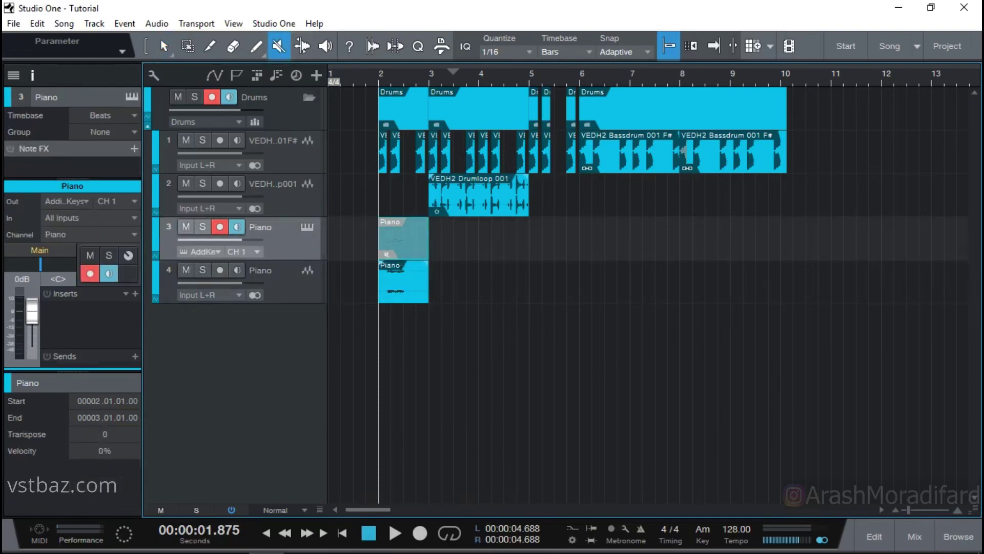
click(403, 238)
click(403, 238)
key(1)
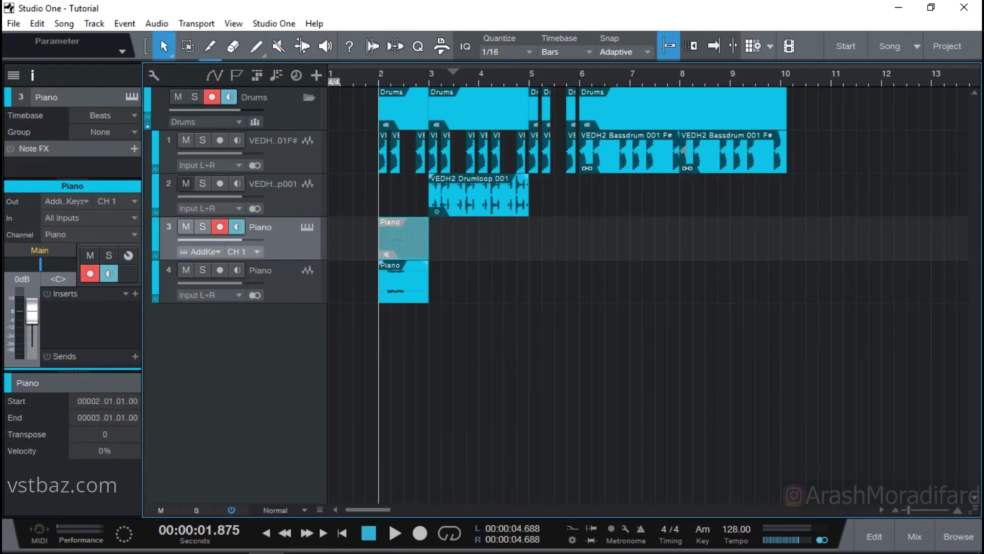
- Mute the bassdrum and drumloop tracks and play back the bounced Piano audio
click(186, 139)
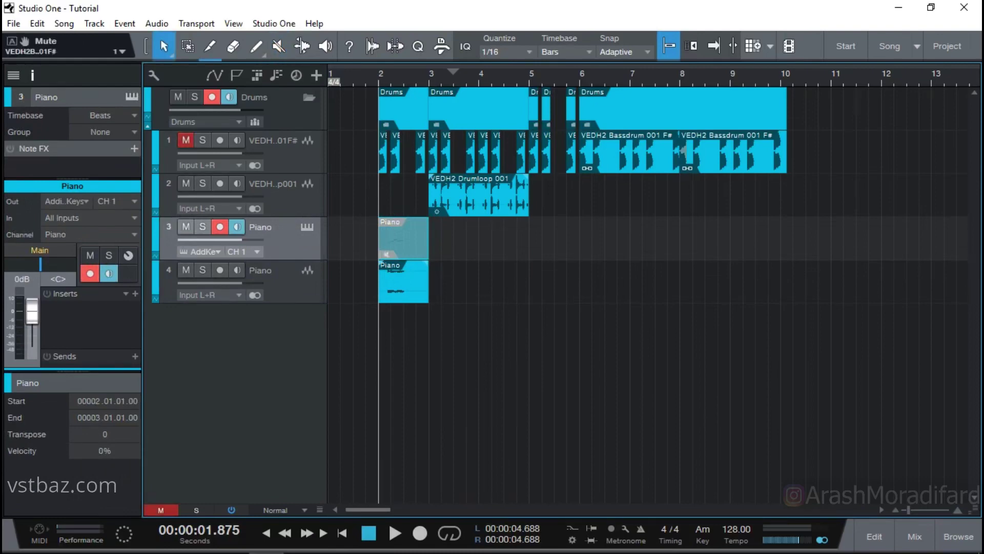
key(space)
key(space)
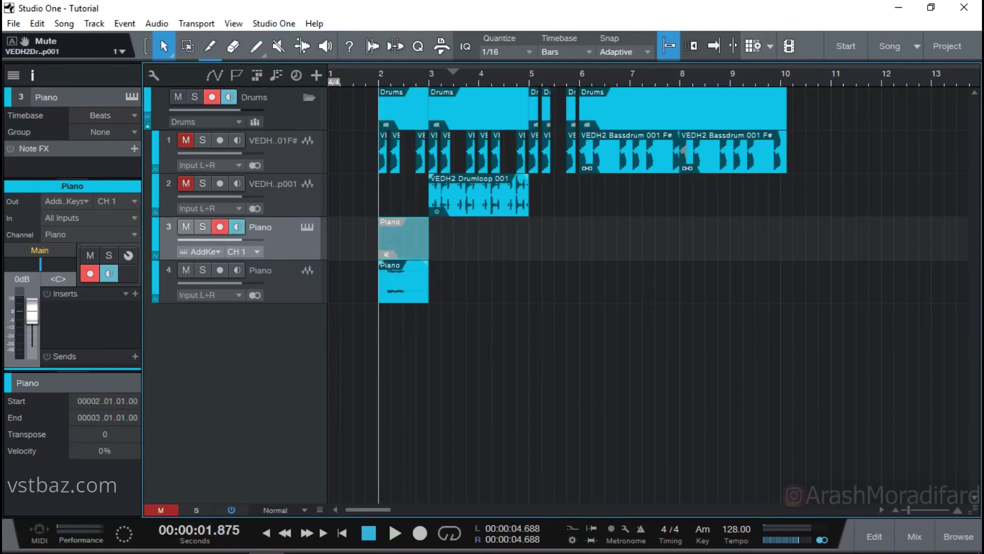
- Undo the bounce of the Piano event
key(shift+m)
key(shift+m)
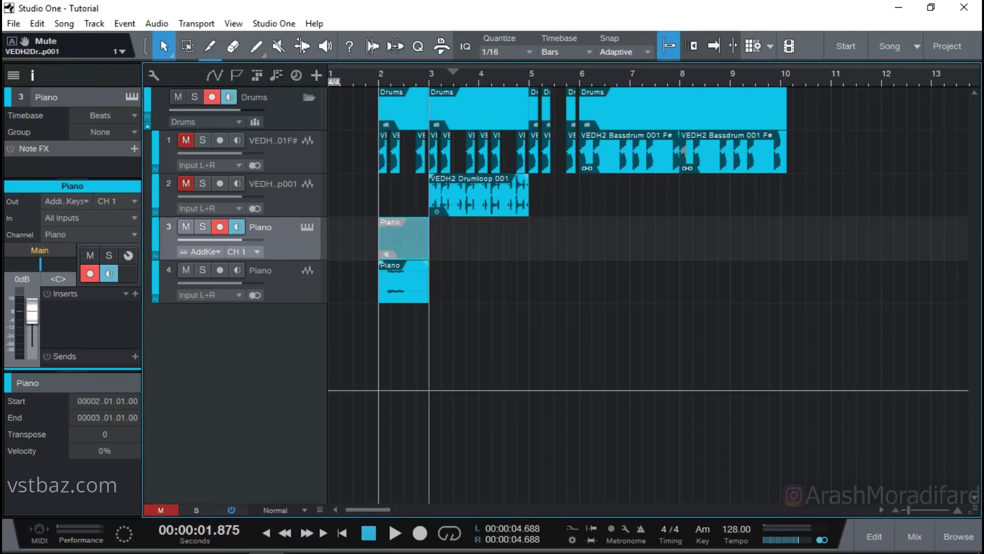
key(ctrl+z)
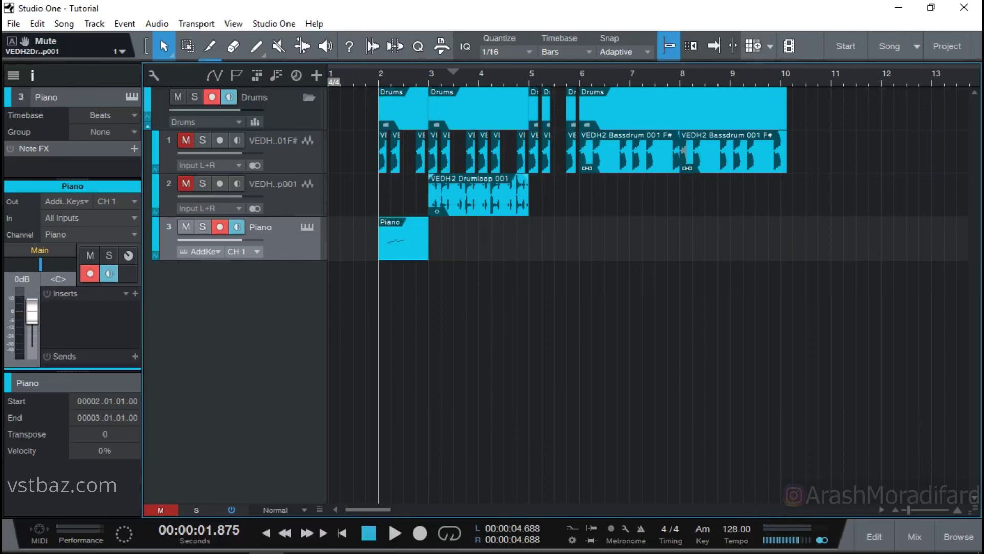
- Lower the Tone and raise the Timbre of the Piano track's Addictive Keys instrument
key(shift+F11)
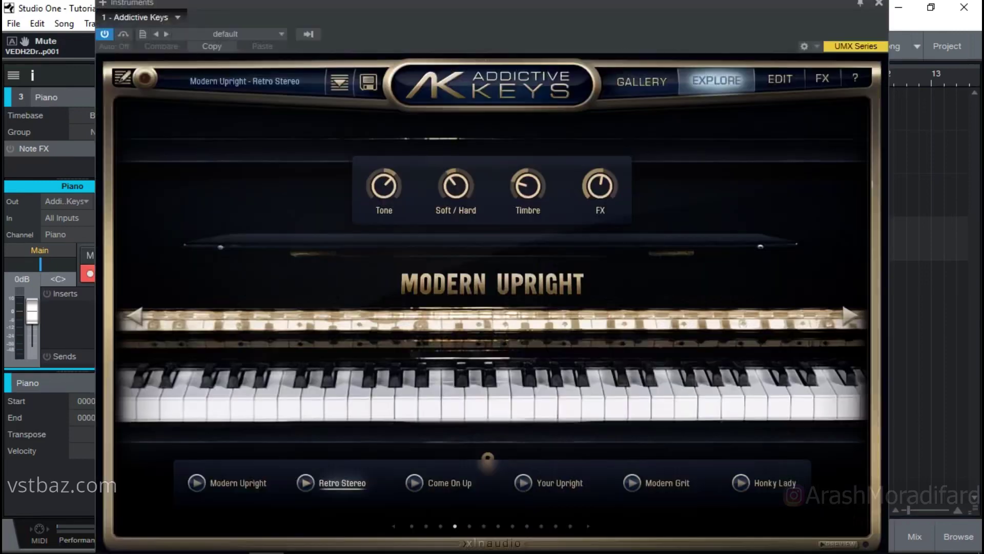
drag(384, 186, 384, 234)
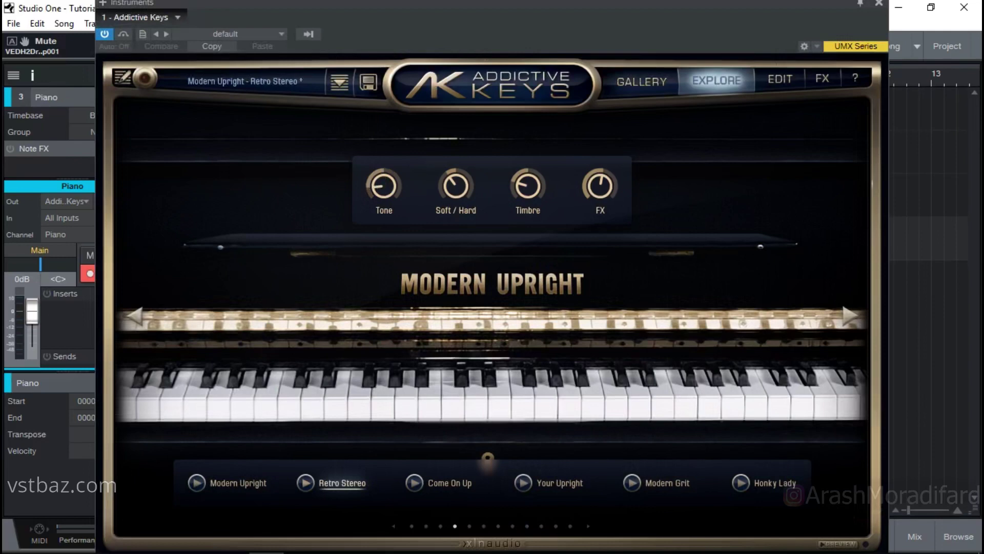
drag(527, 185, 527, 164)
click(878, 3)
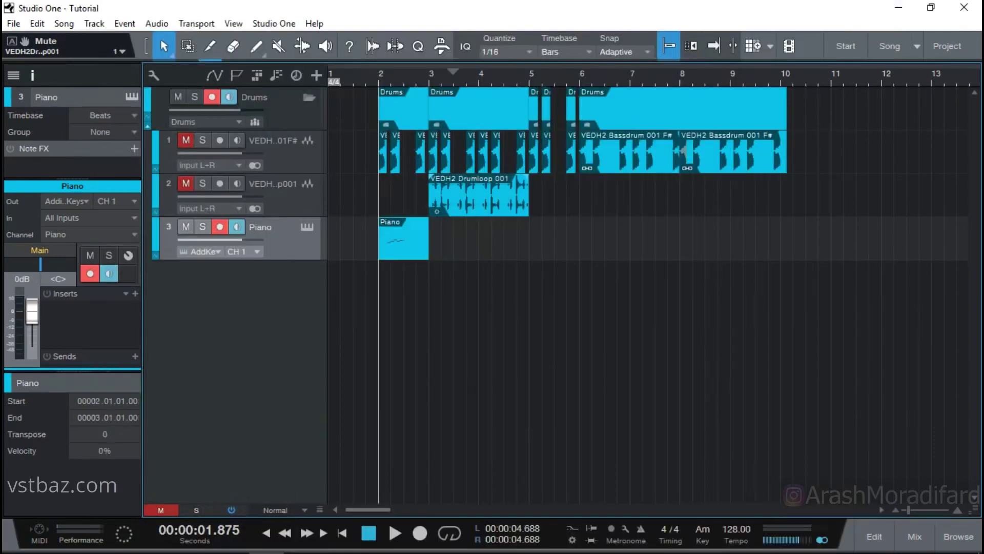
- Insert FabFilter Pro-Q 2 on the Piano track and add a High Cut band at about 1458 Hz
click(135, 293)
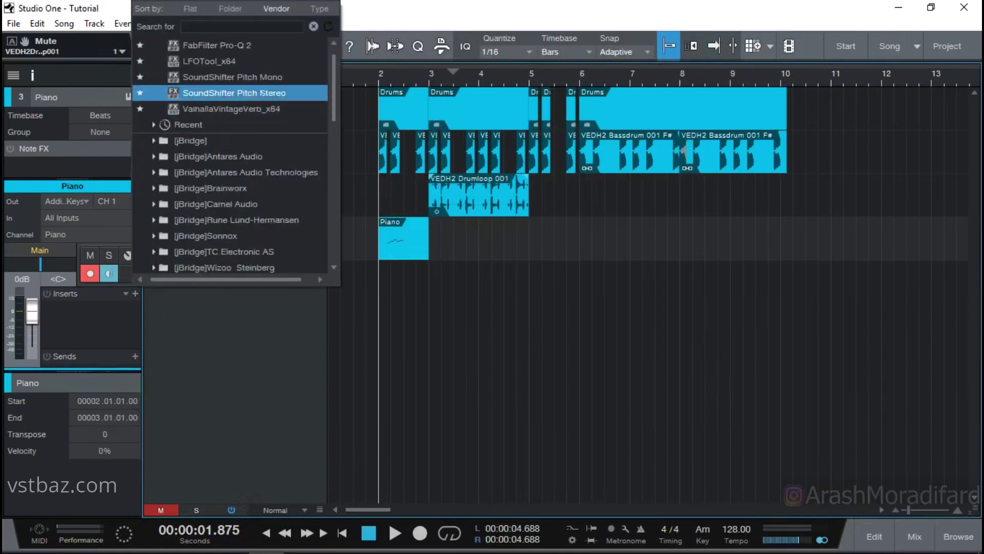
click(207, 45)
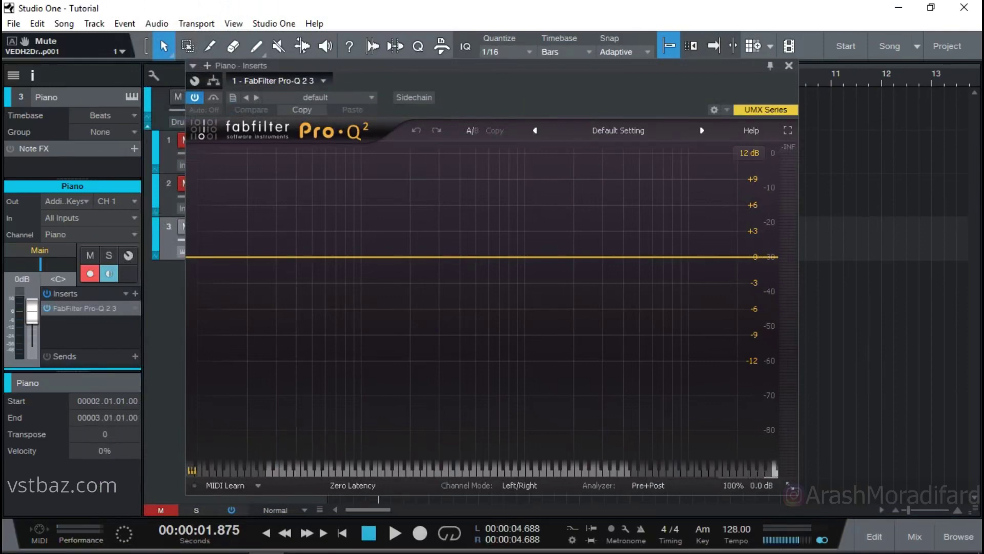
click(753, 256)
drag(753, 256, 552, 257)
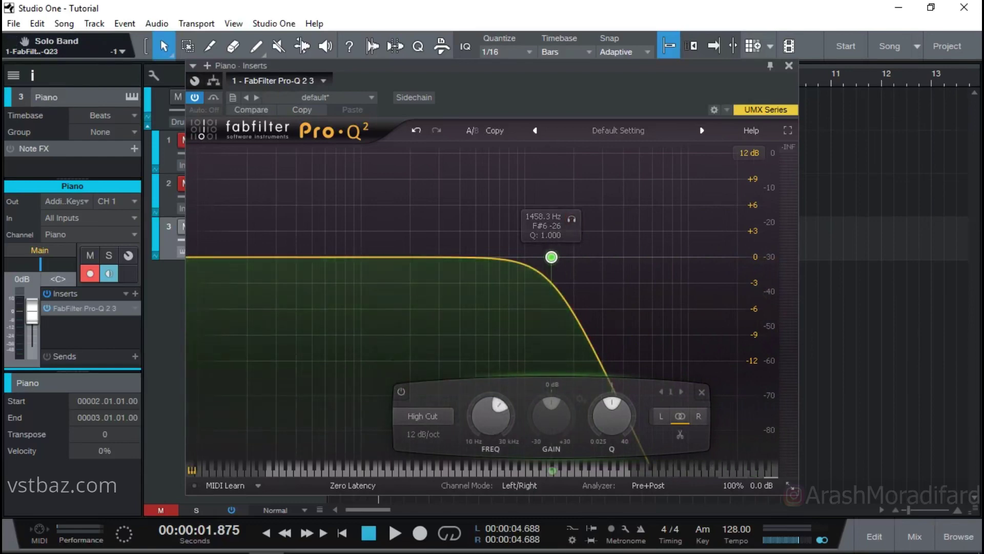
click(789, 66)
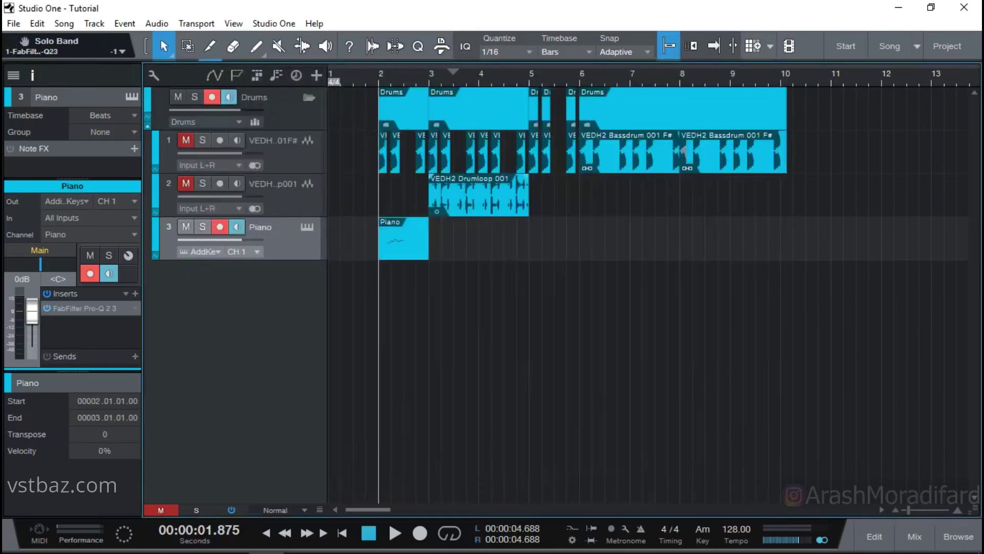
- Play back the Piano part with the changed instrument sound and the EQ
key(space)
key(space)
key(space)
key(space)
- Transform the Piano track to an audio track, rendering inserts, preserving the instrument track state and removing the instrument
right_click(277, 233)
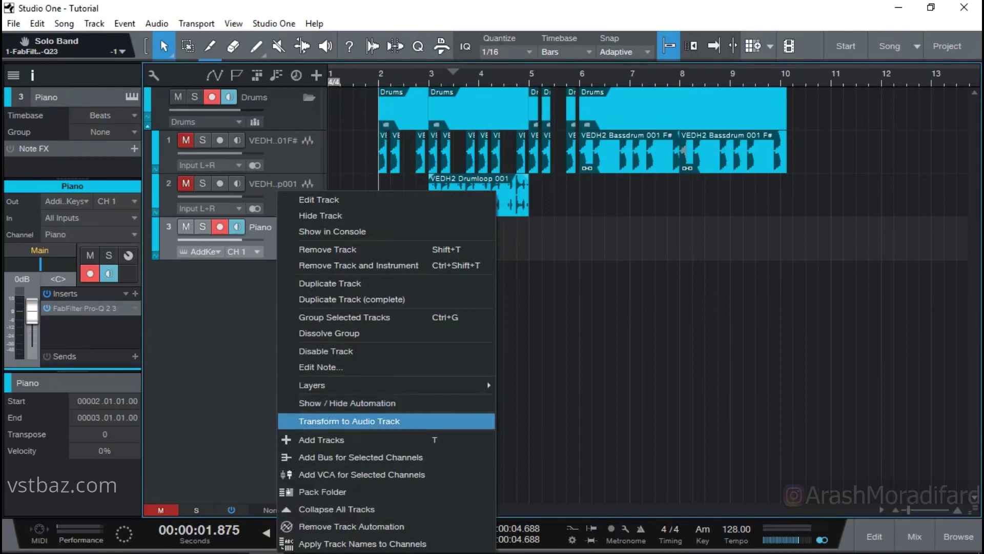
click(349, 420)
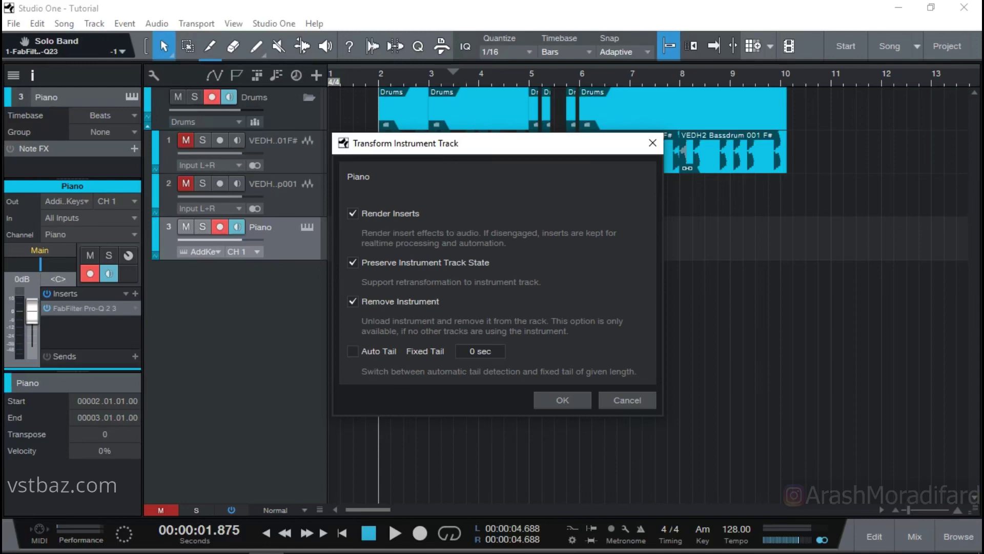
click(563, 400)
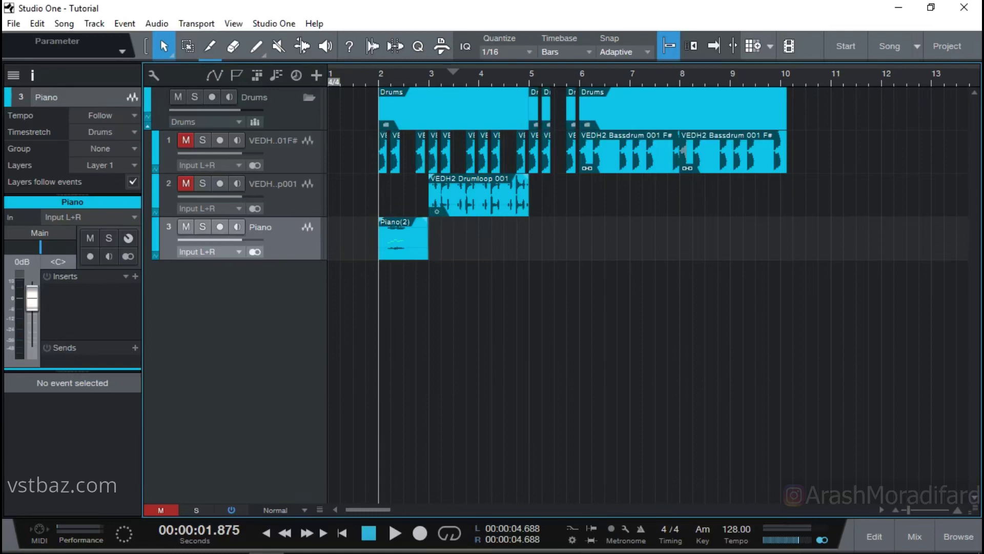
- Listen to the rendered Piano track in temporary solo and examine its waveform up close
key(s)
key(space)
key(space)
key(s)
key(e)
key(e)
key(e)
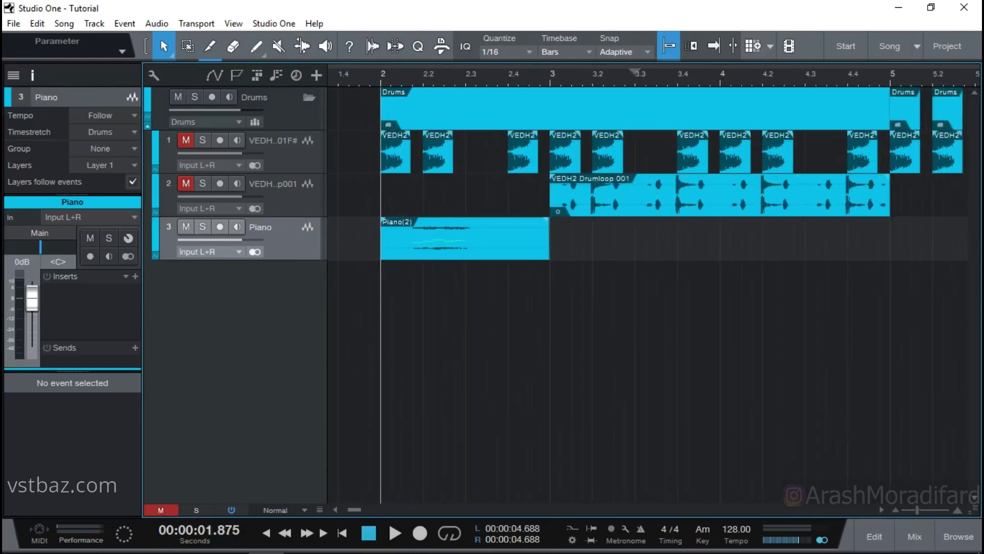
key(w)
key(w)
key(w)
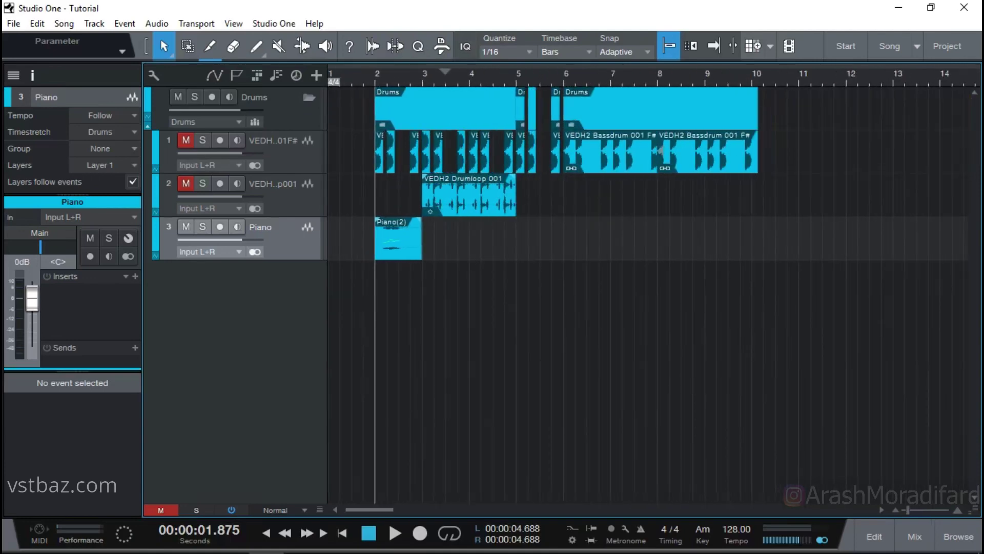
- Transform the Piano audio track back to an instrument track
right_click(303, 238)
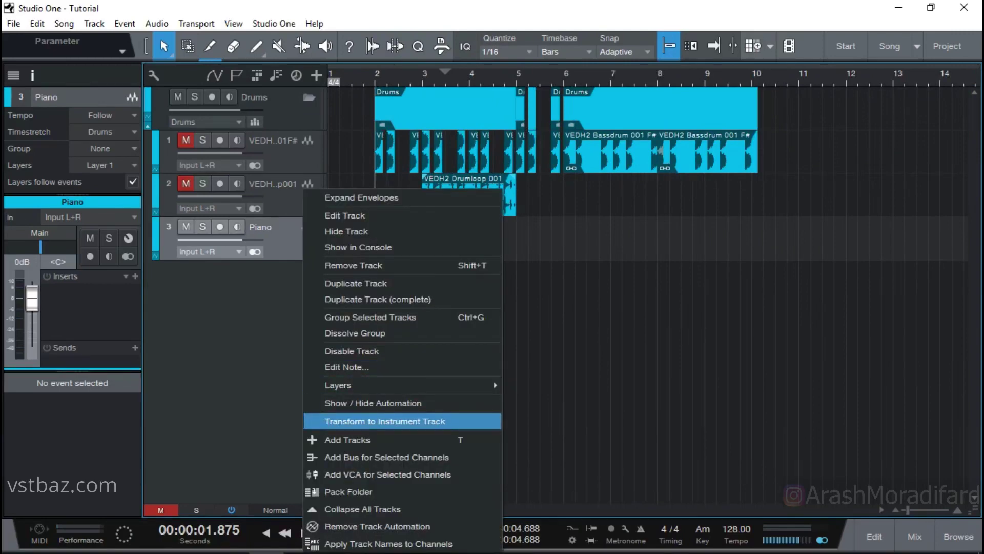
click(384, 421)
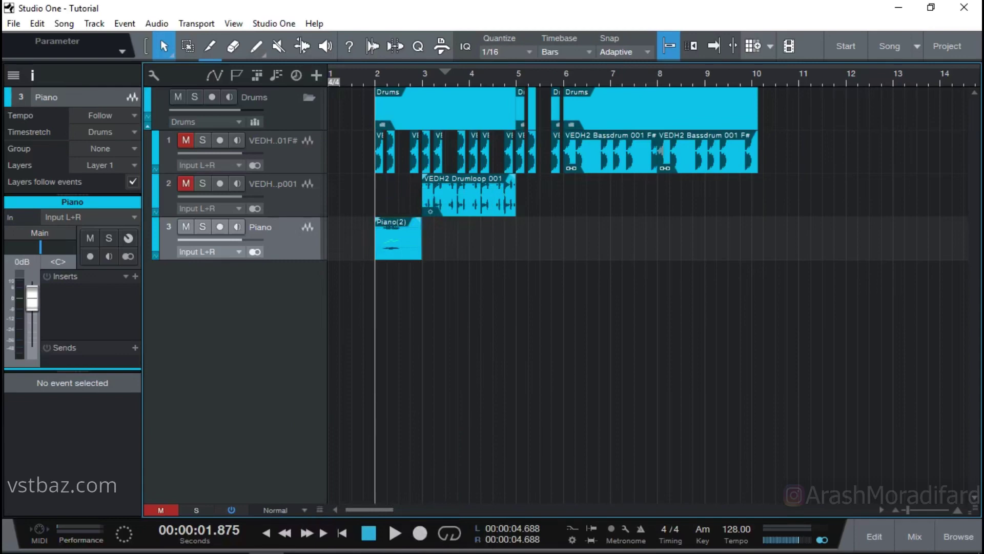
key(ctrl+z)
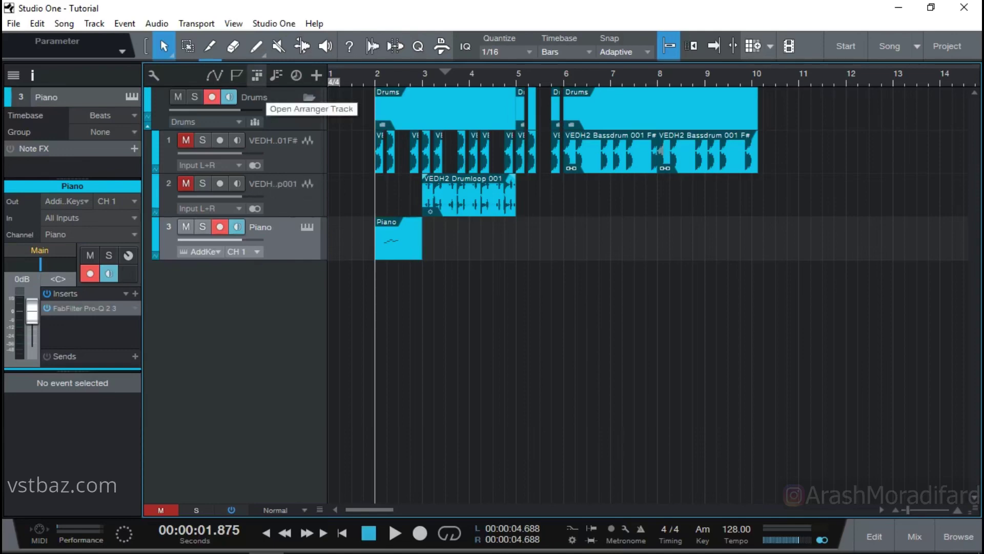
- Show the Arranger track and draw an Intro section from bar 1 to 5 and a Verse section from bar 5 to 8
click(257, 75)
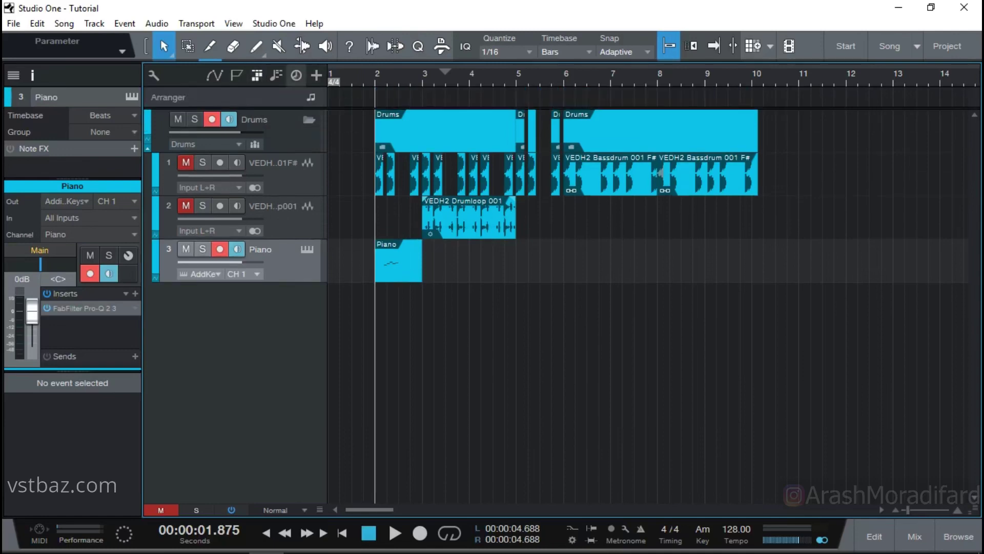
click(256, 46)
mouse_move(329, 97)
mouse_down()
mouse_move(336, 108)
mouse_move(446, 122)
mouse_move(498, 97)
mouse_move(657, 98)
mouse_up()
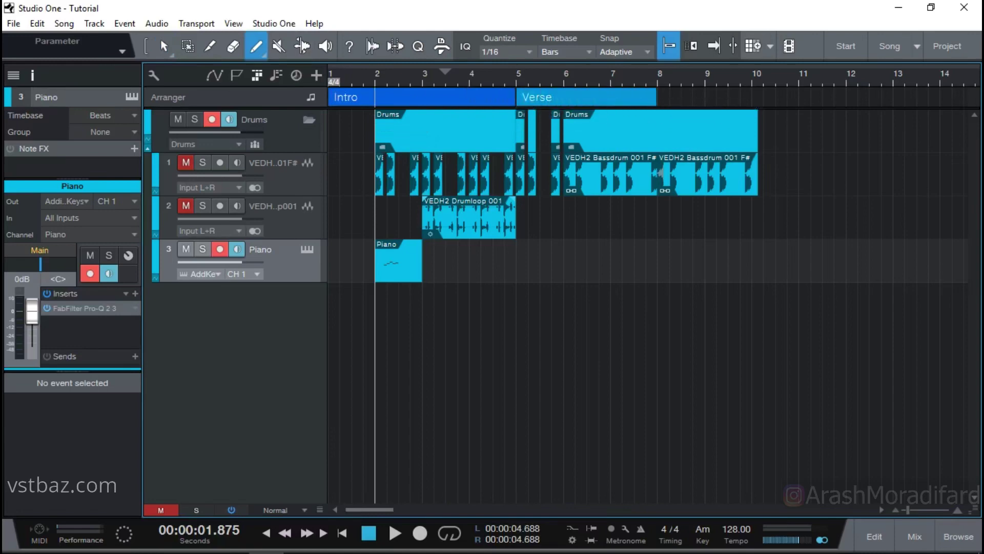
key(1)
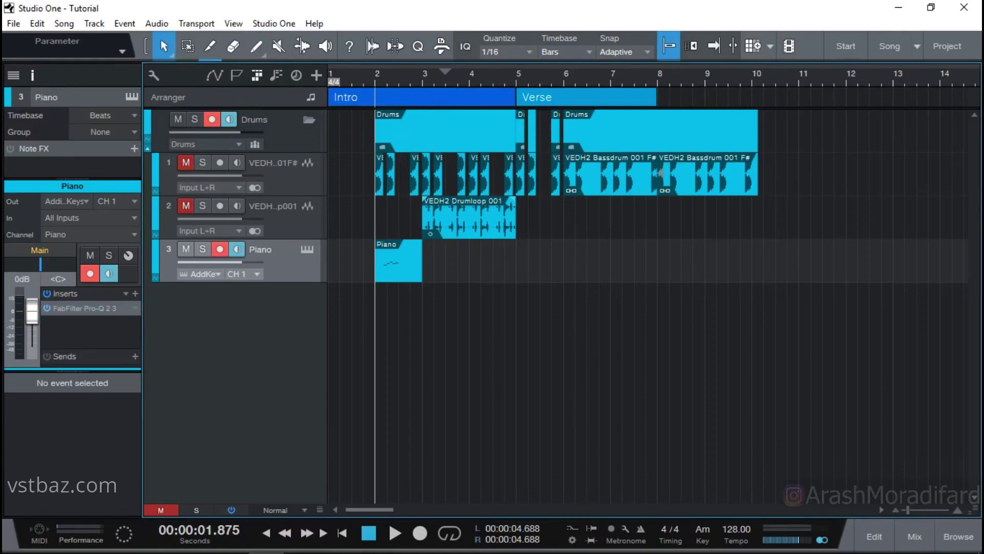
- Split the Intro section at bar 2 in the Arranger track
key(w)
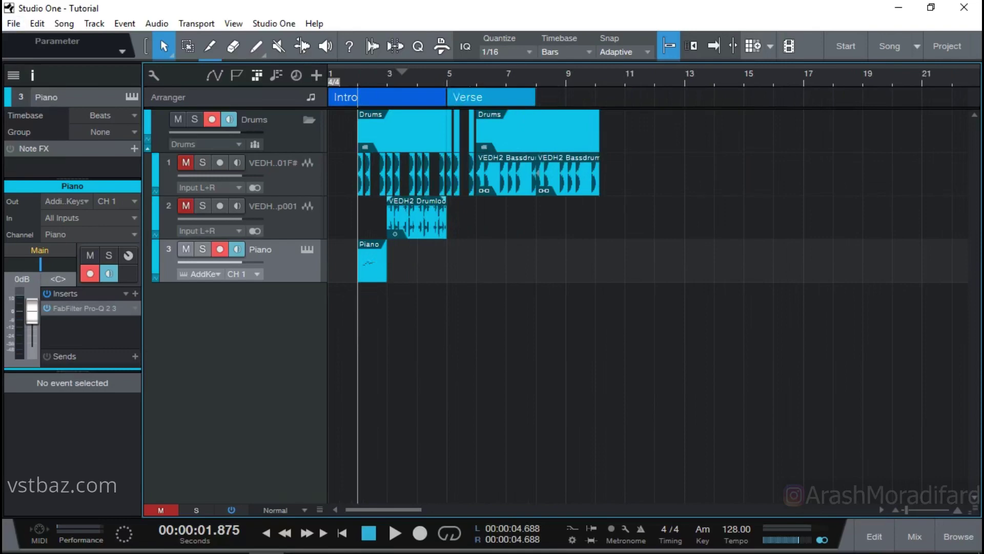
ctrl+click(366, 97)
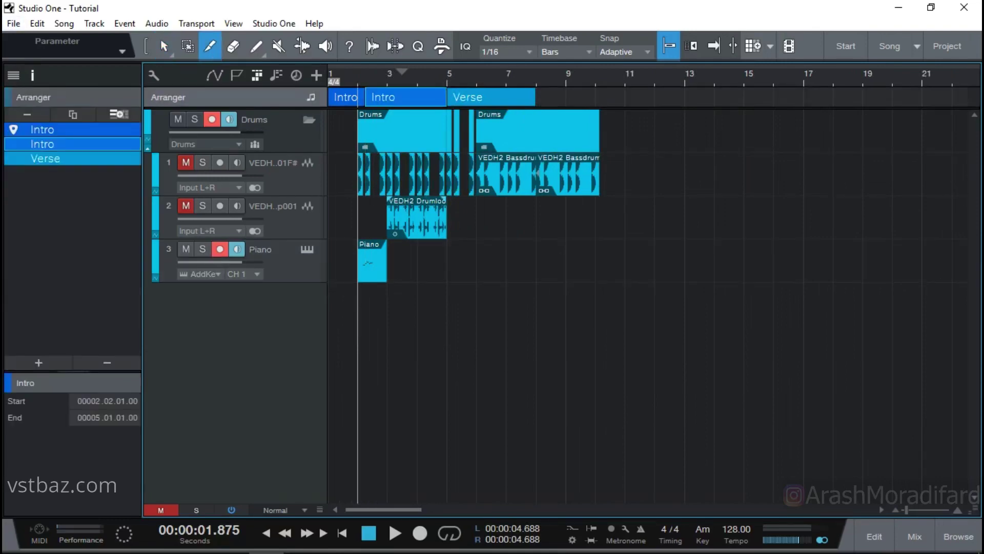
key(ctrl+z)
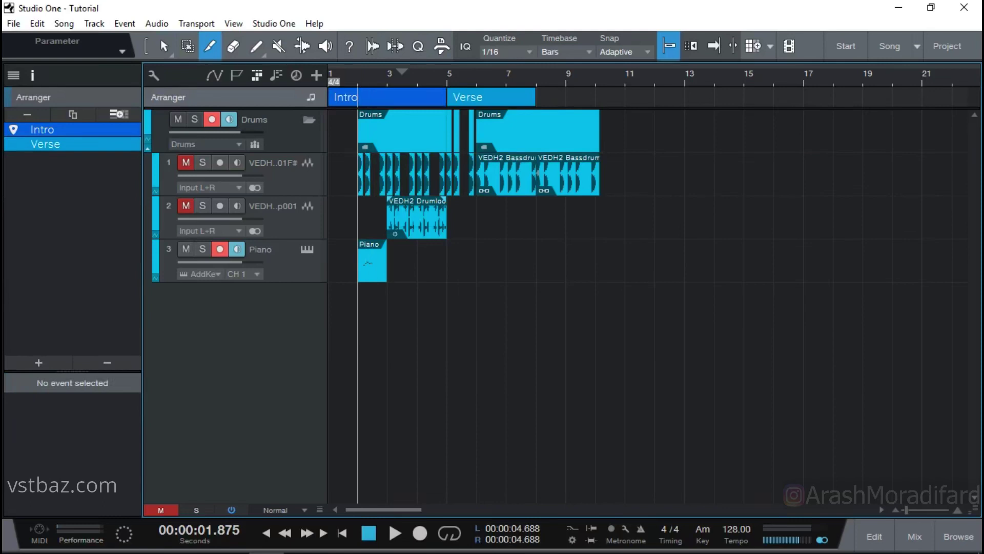
click(366, 98)
key(1)
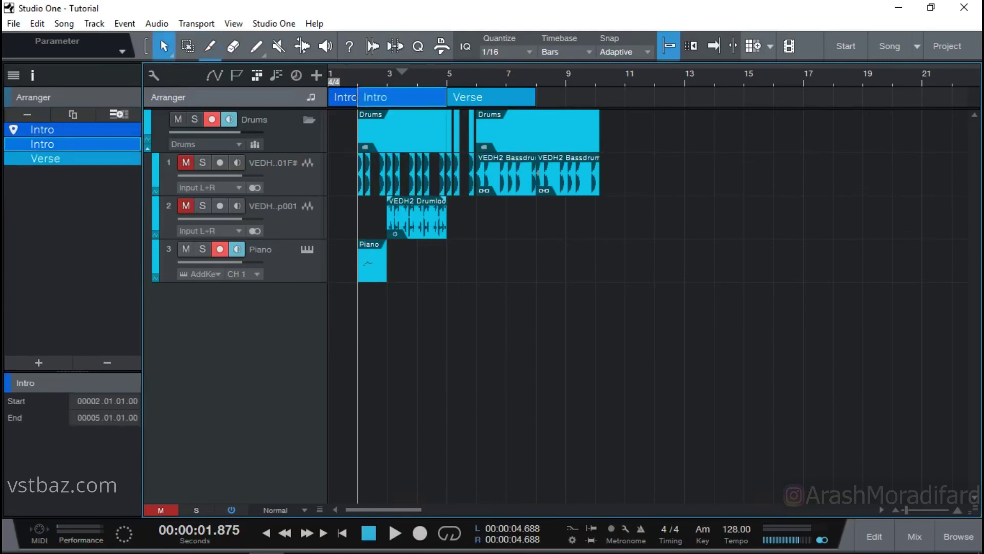
- Copy the second Intro section with its events to bar 10 and start playback from there
drag(400, 97, 638, 97)
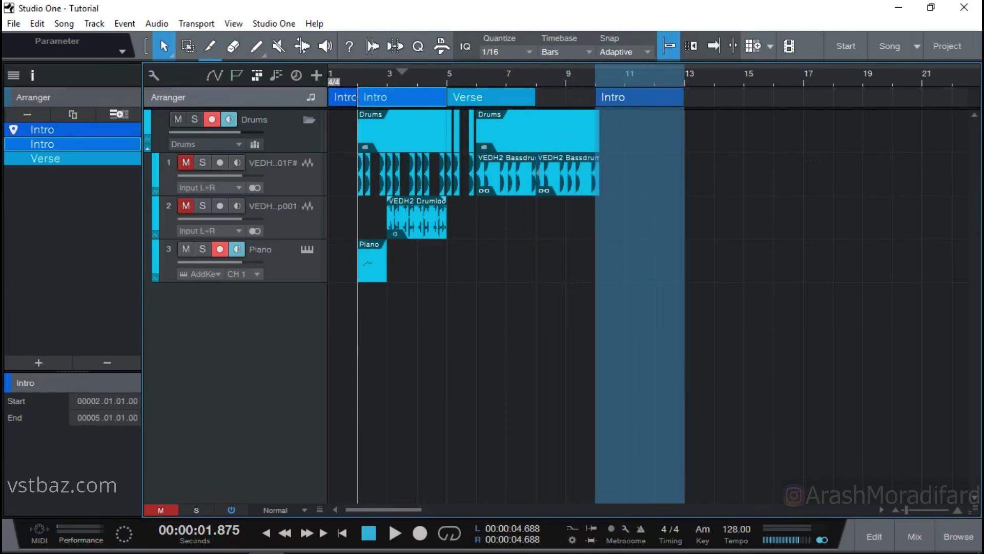
drag(638, 97, 638, 97)
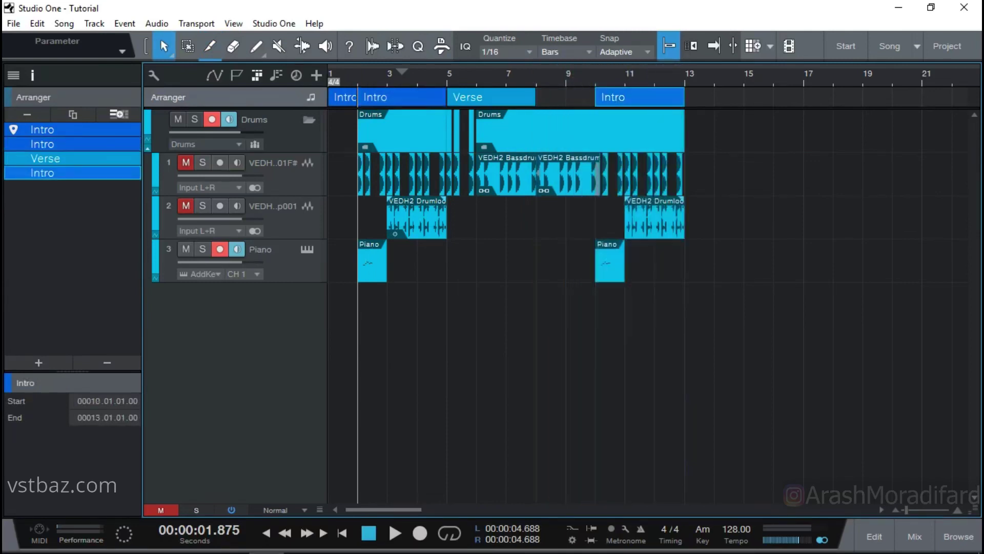
key(l)
key(space)
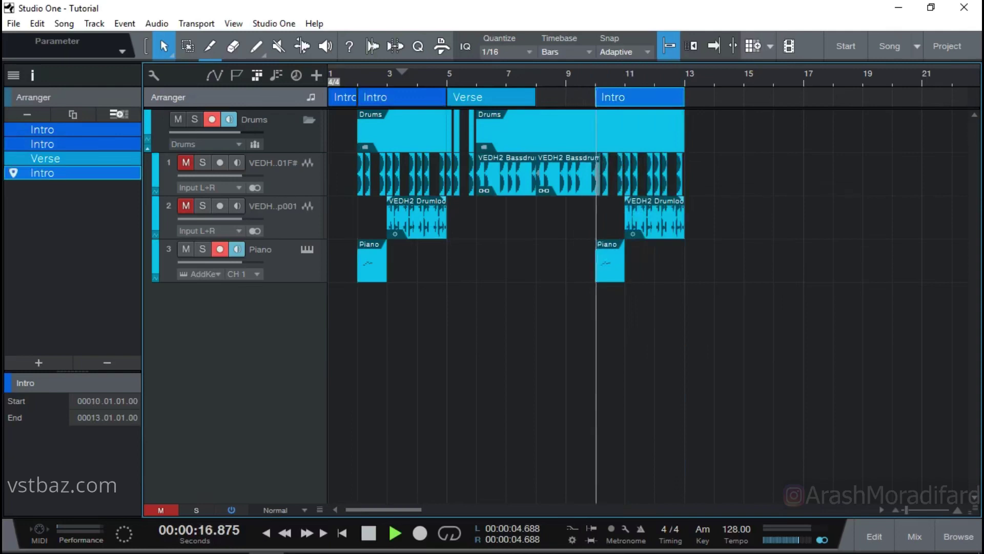
key(space)
- Clear all track mutes and play back the copied Intro section at bar 10
click(161, 510)
key(space)
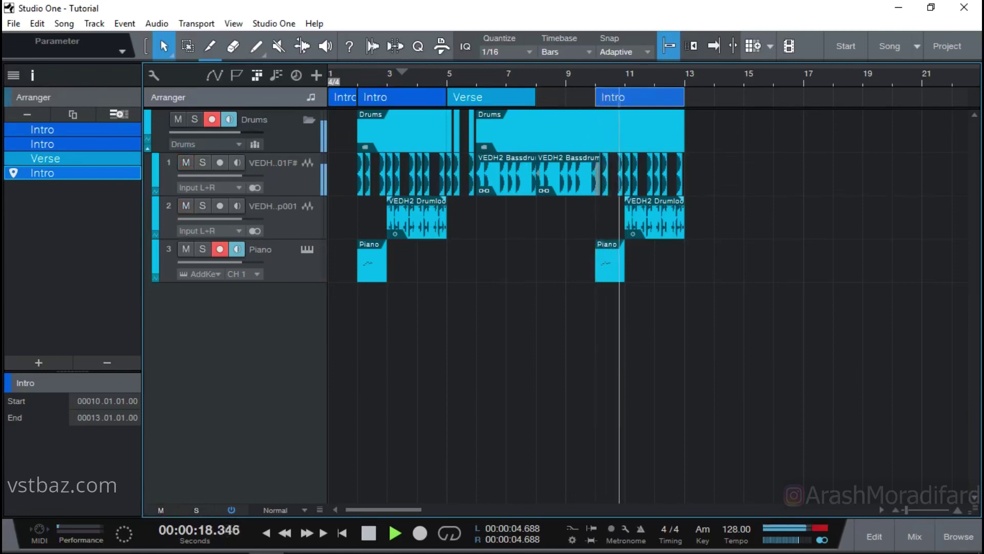
key(space)
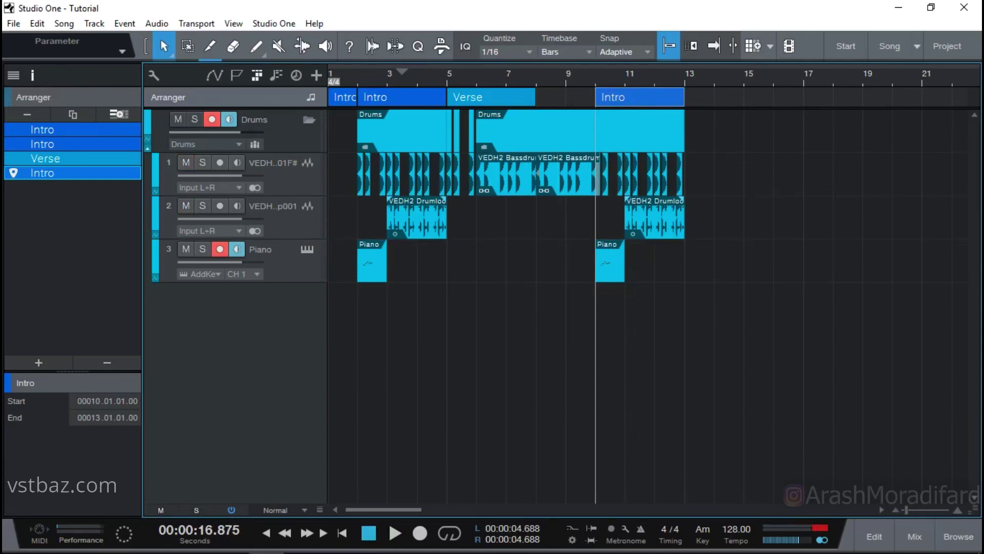
- Delete the copied Intro section at bar 10 with its events and undo the split of the original Intro section
key(Delete)
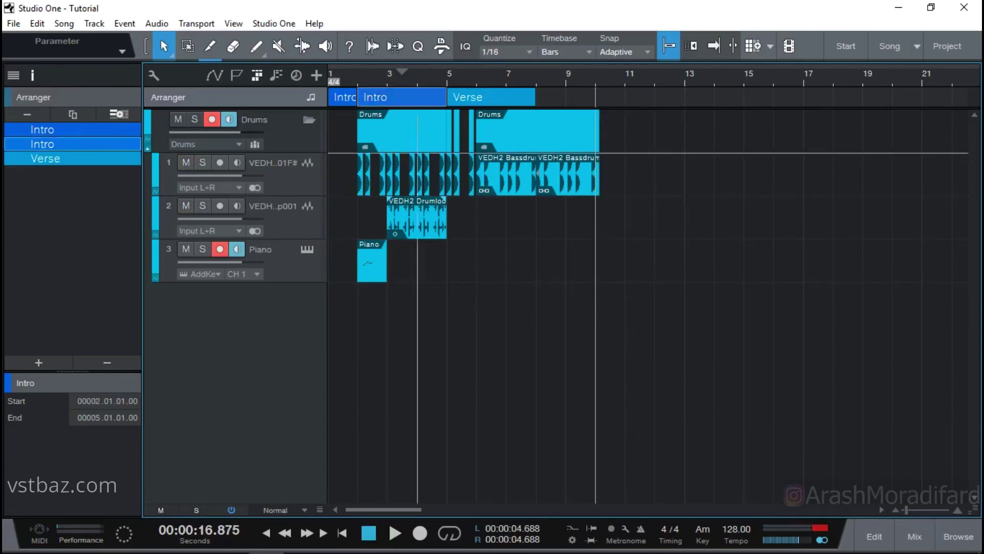
key(ctrl+z)
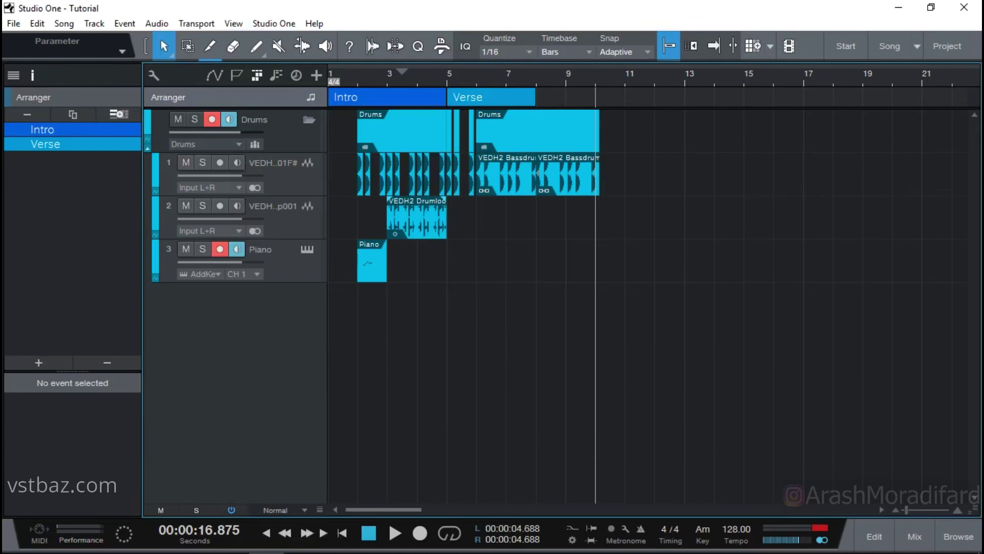
- Hide the Arranger track from the arrangement
click(256, 75)
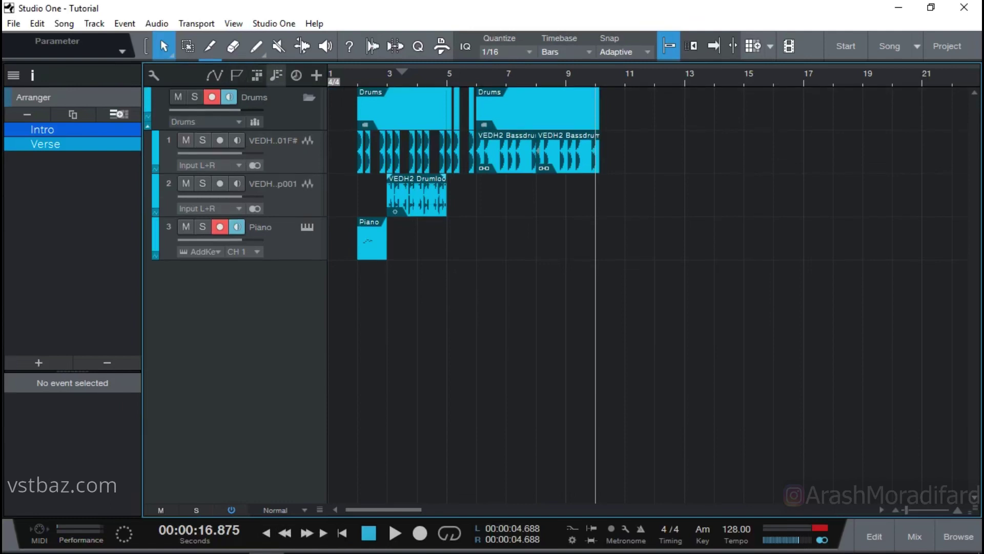
click(256, 75)
click(257, 75)
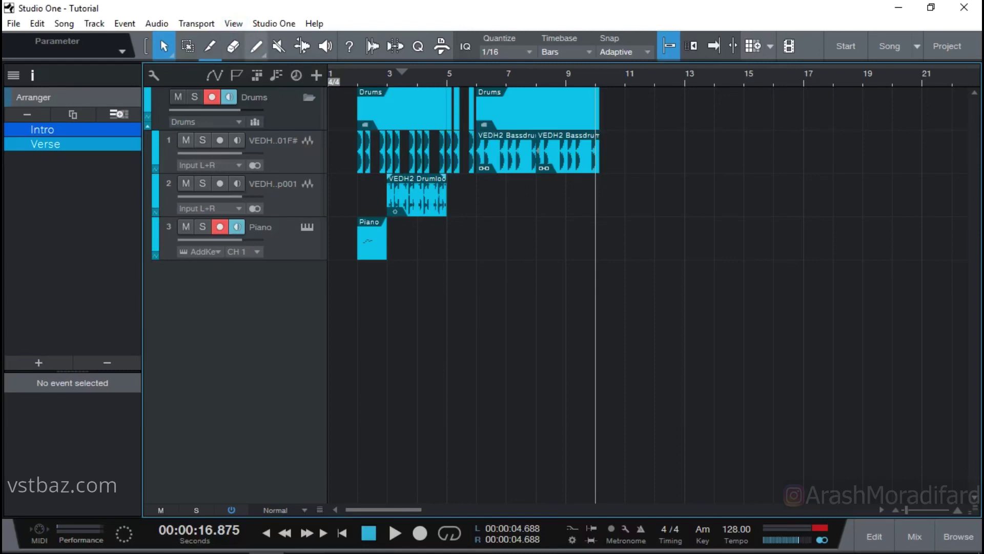
drag(700, 477, 327, 87)
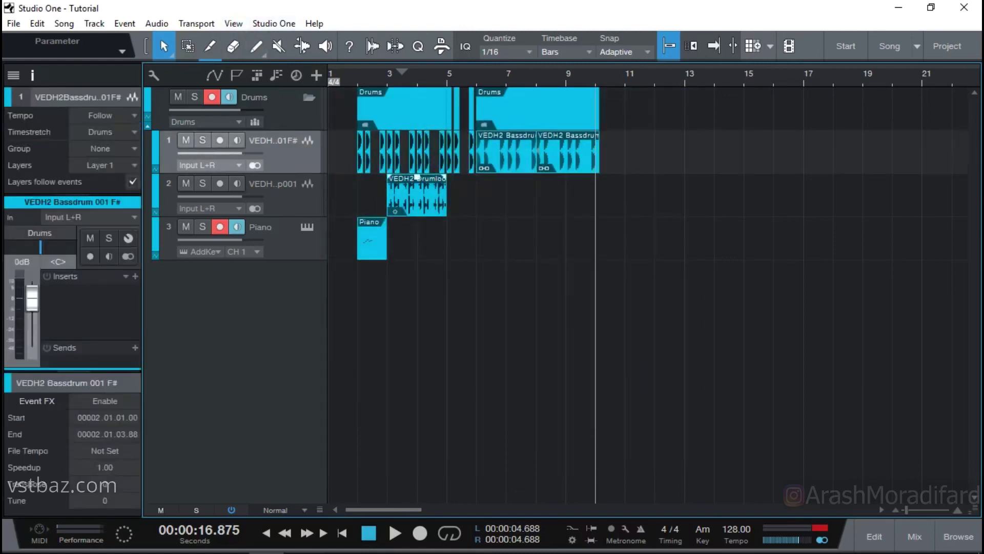
click(417, 176)
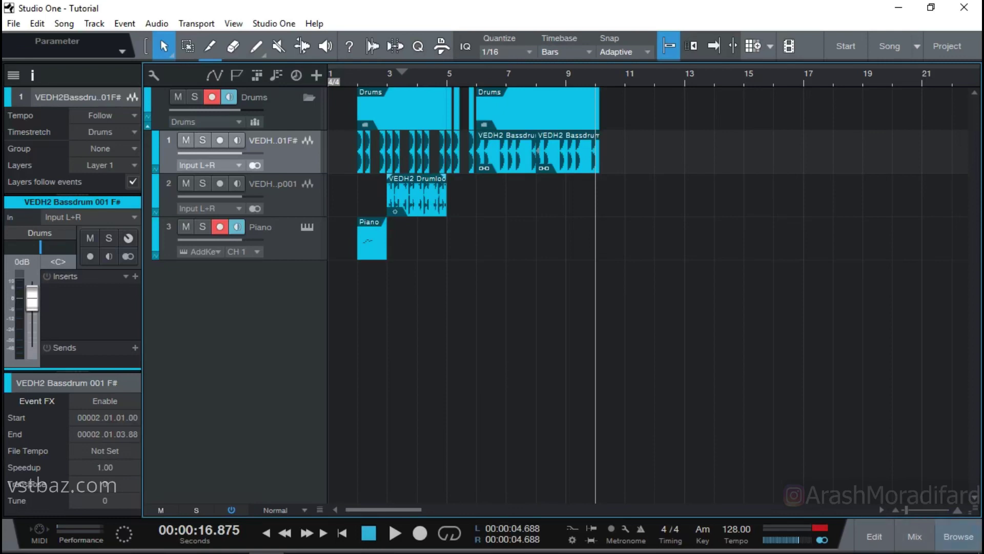
- Find Spire-1.1 among the browser's instruments and add it to the arrangement on a new instrument track
click(958, 536)
click(782, 75)
scroll(856, 272, down, 10)
scroll(856, 271, down, 5)
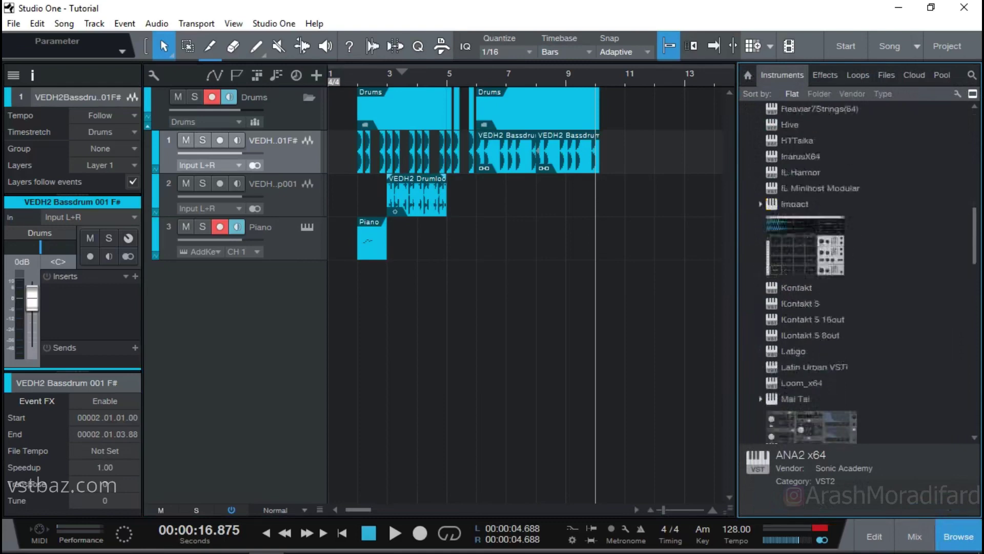
scroll(856, 271, down, 15)
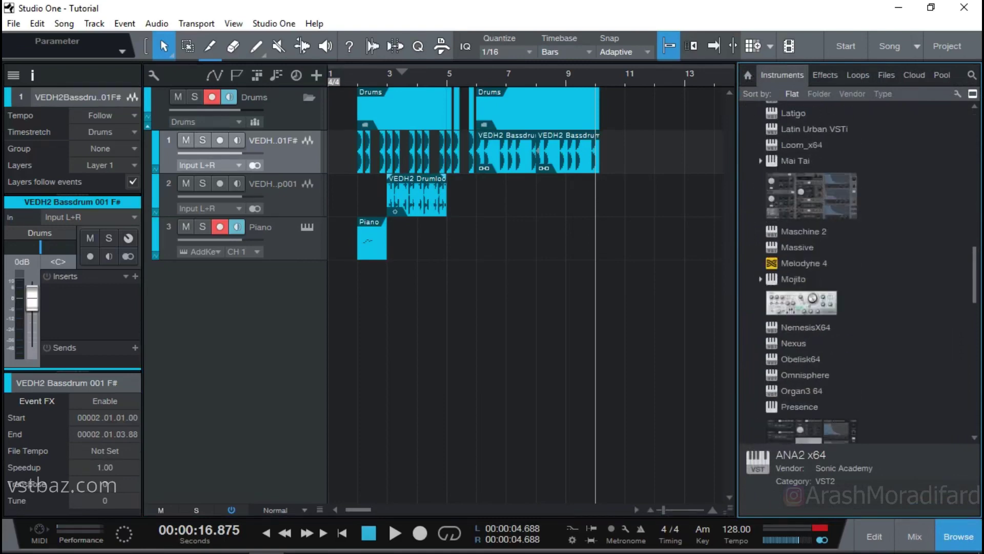
drag(799, 334, 630, 358)
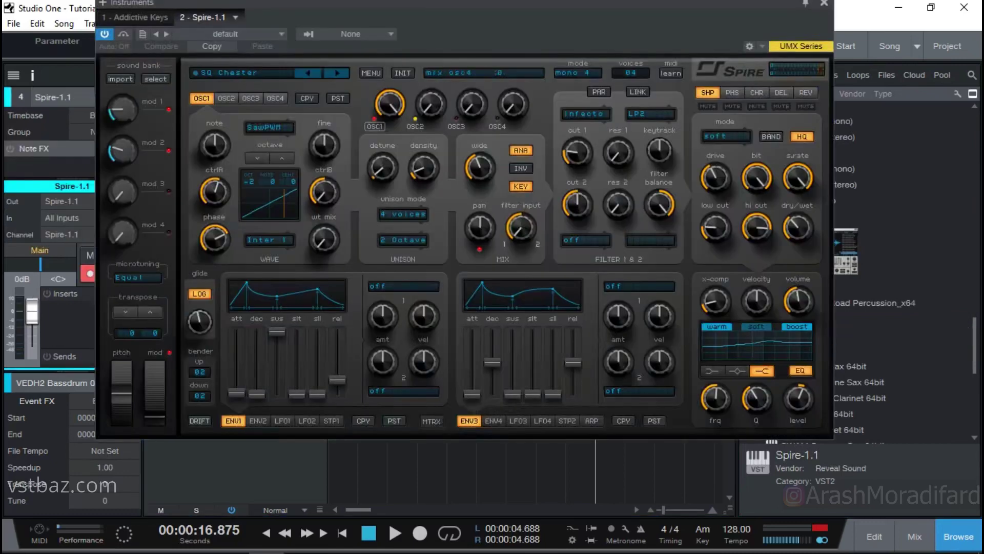
- Adjust Spire's filter 1 cutoff knob and show the flt1_cut automation envelope on the Spire-1.1 track
drag(398, 2, 477, 57)
drag(656, 207, 656, 195)
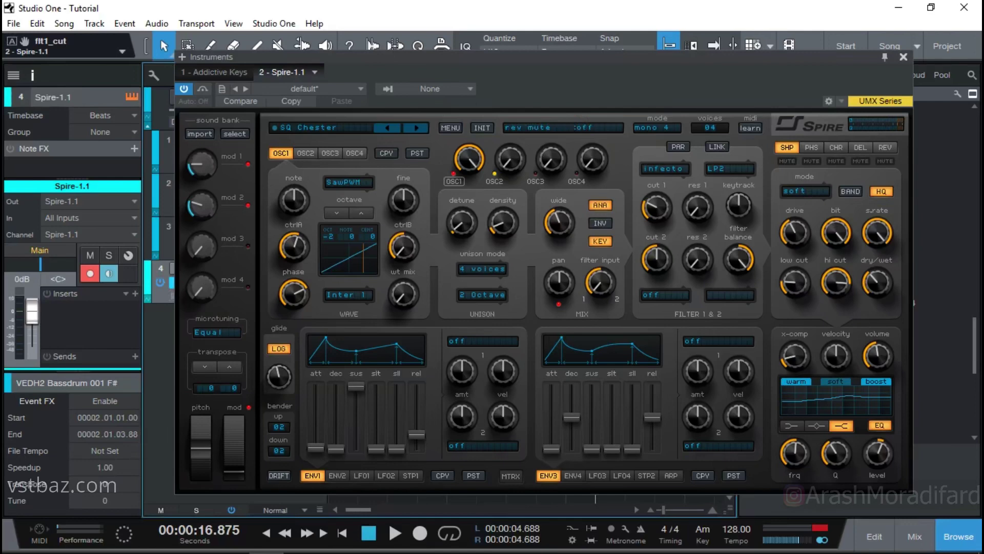
click(903, 57)
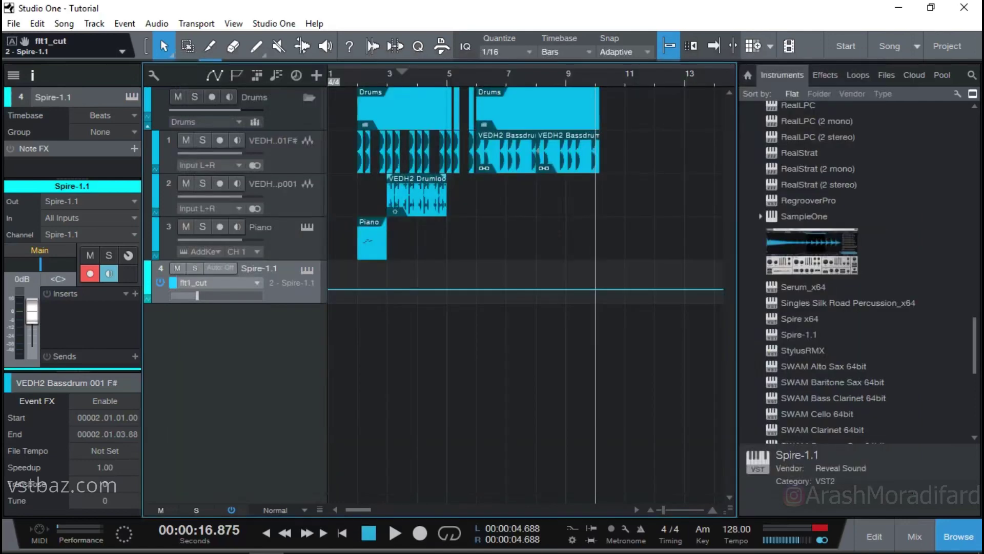
- Shape the flt1_cut automation with points at bars 2 and 4 and a raised peak at bar 3
click(358, 289)
click(417, 289)
drag(387, 289, 387, 265)
click(372, 277)
key(ctrl+z)
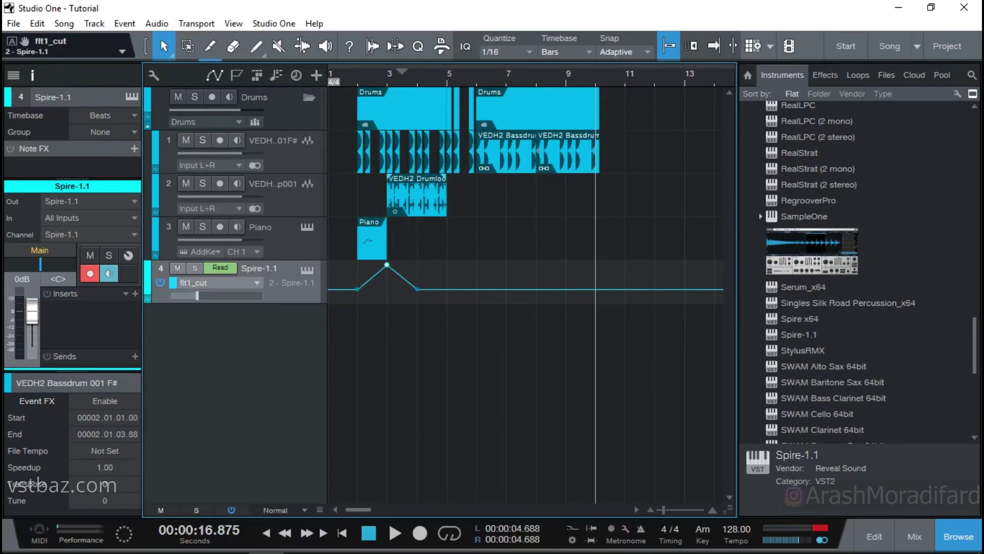
- Play the song from bar 2 with the Spire editor open to watch the cutoff automation
click(417, 176)
key(l)
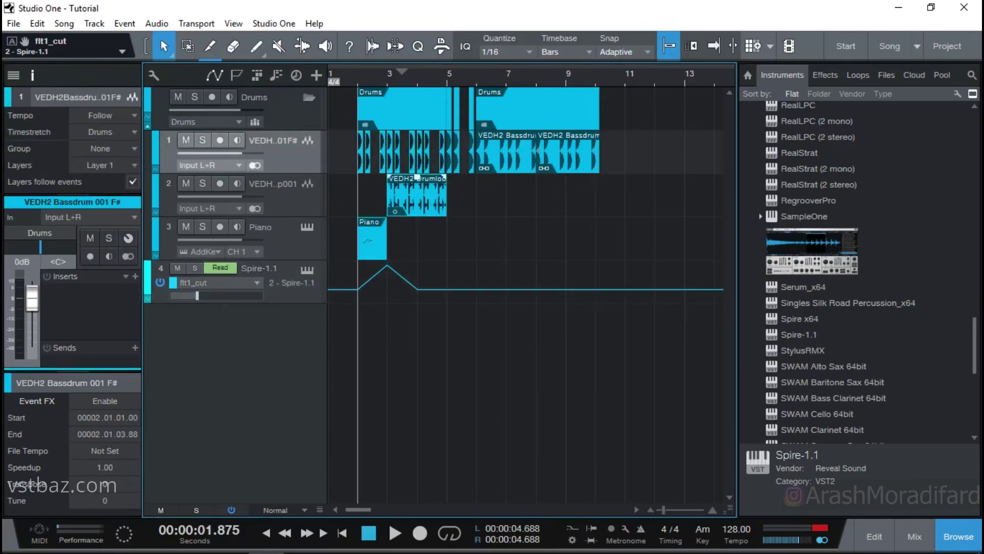
key(F11)
key(space)
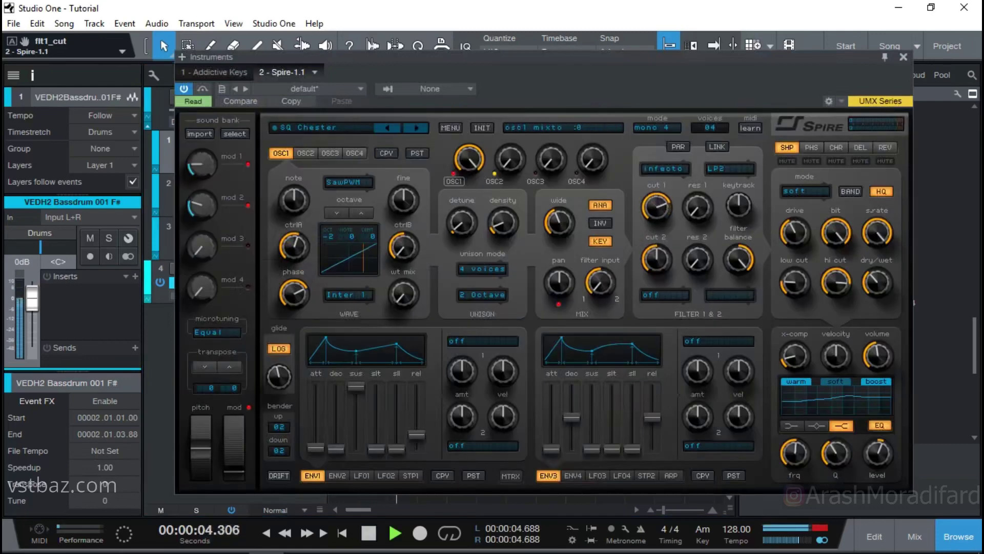
key(space)
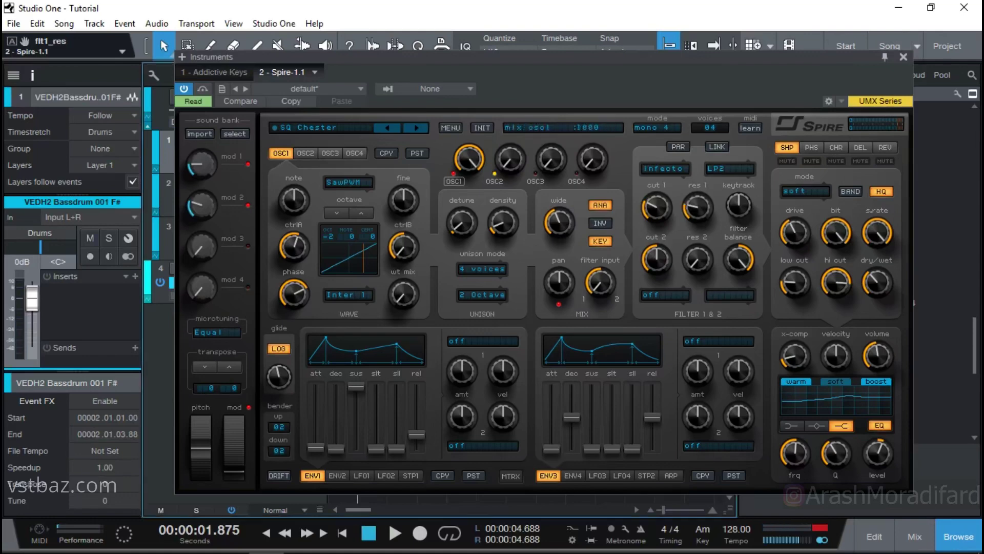
- Show the flt1_res envelope on the Spire-1.1 track and pull it into a small dip just before bar 3
click(162, 268)
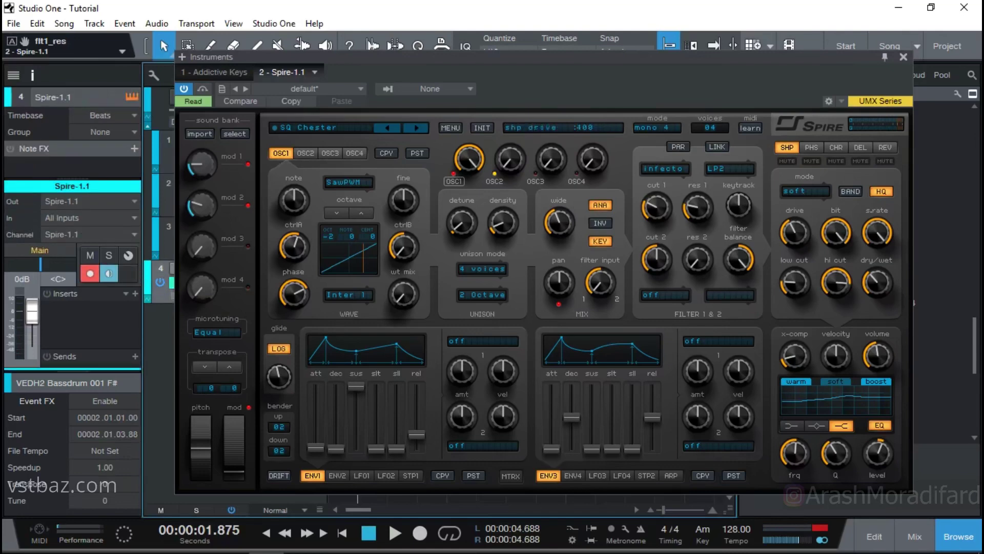
click(903, 57)
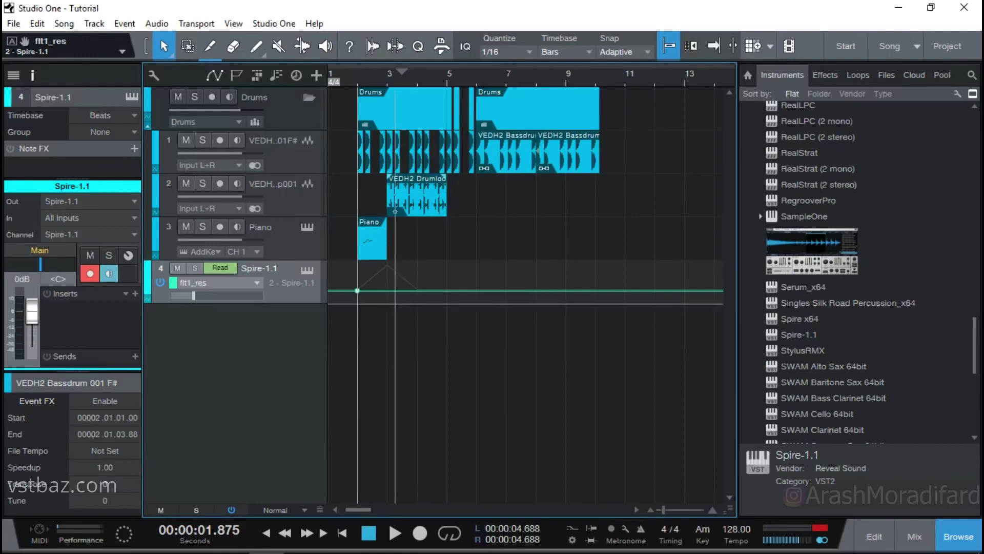
drag(380, 290, 379, 299)
- Reopen the Spire editor and play from bar 2 to check the filter automation
click(307, 269)
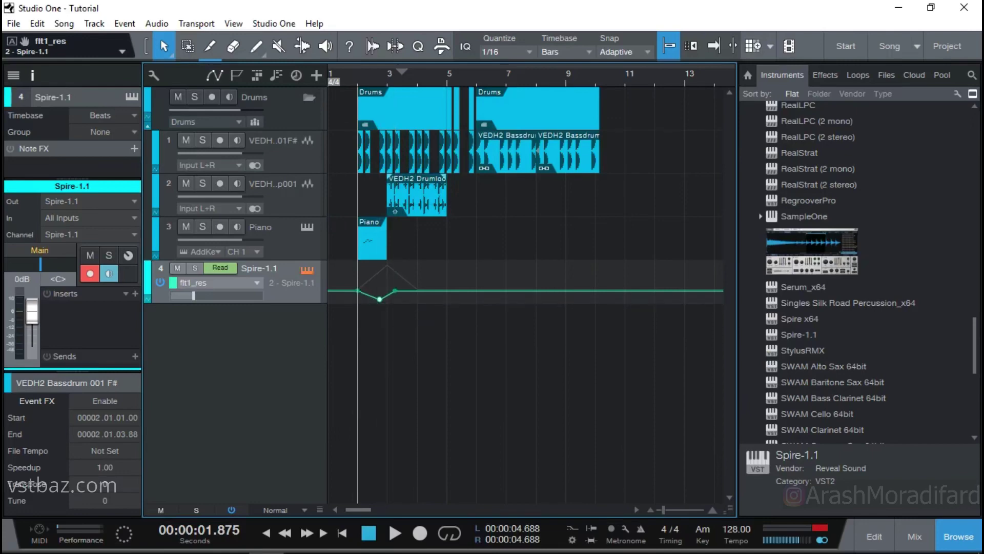
key(space)
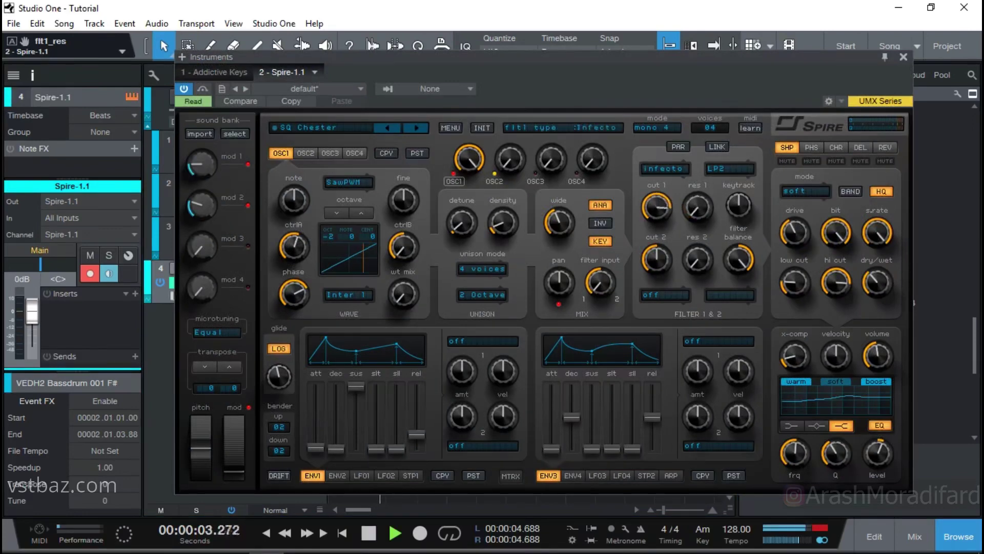
key(space)
key(F11)
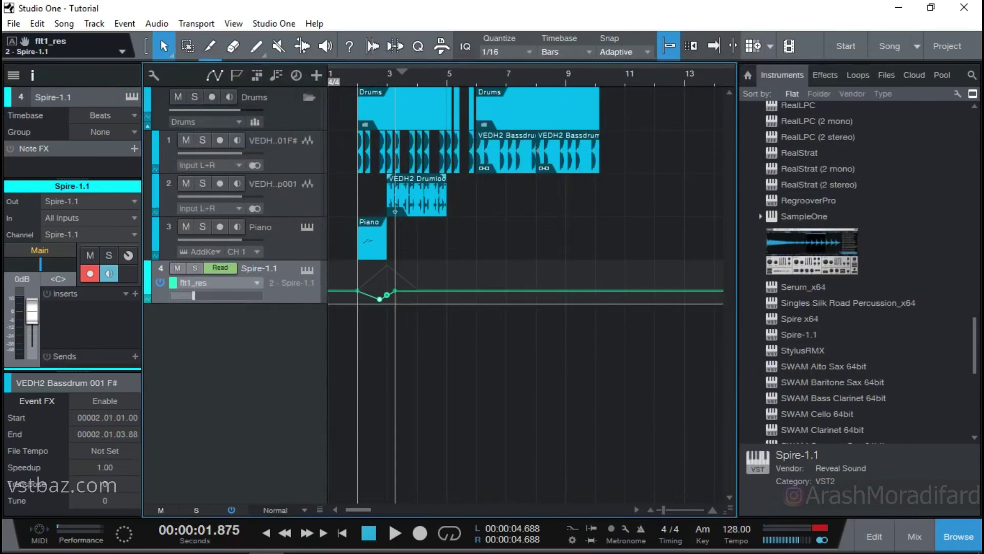
- Set the value of the last flt1_res automation point, just after bar 3, to 28
right_click(395, 291)
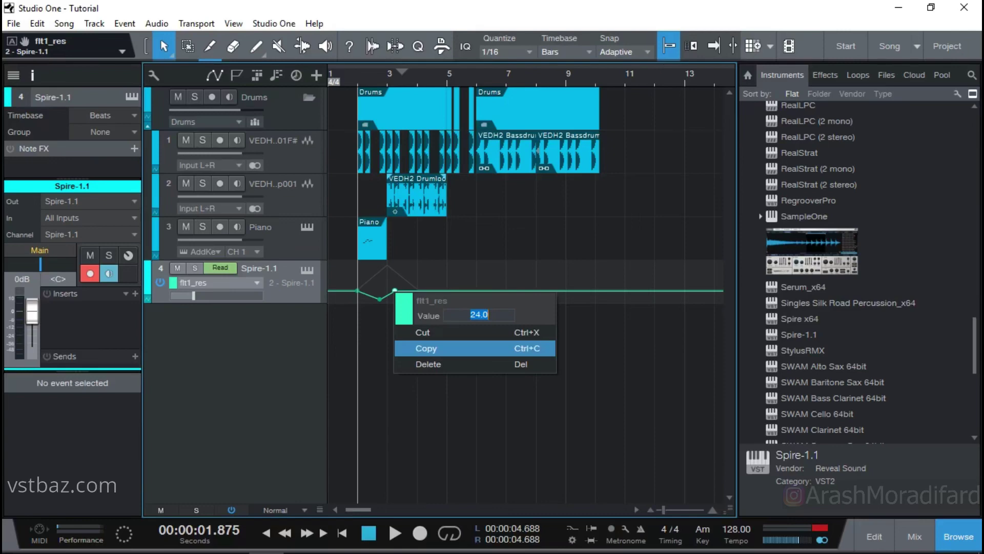
text(28)
key(Return)
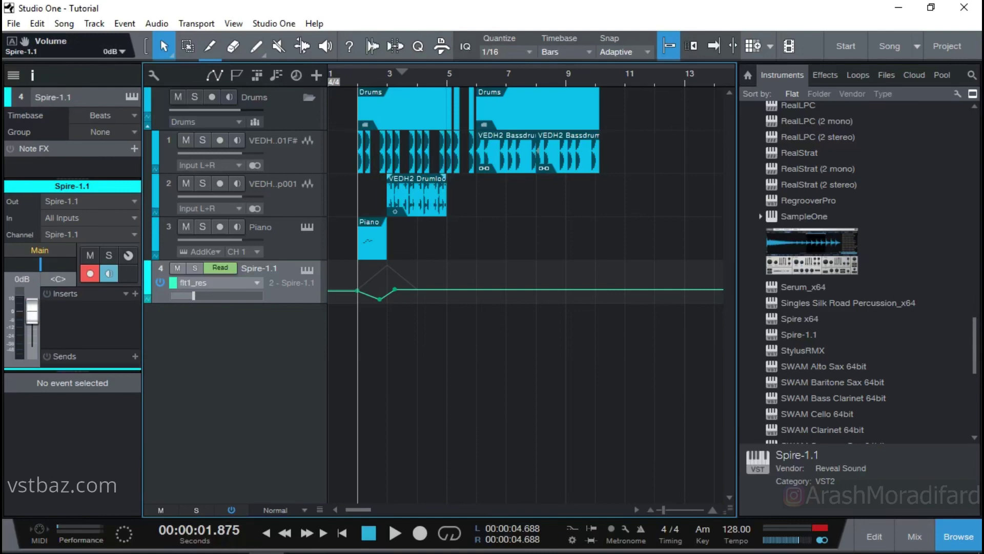
- Bypass Spire-1.1 in its editor and reactivate it
click(131, 96)
click(202, 89)
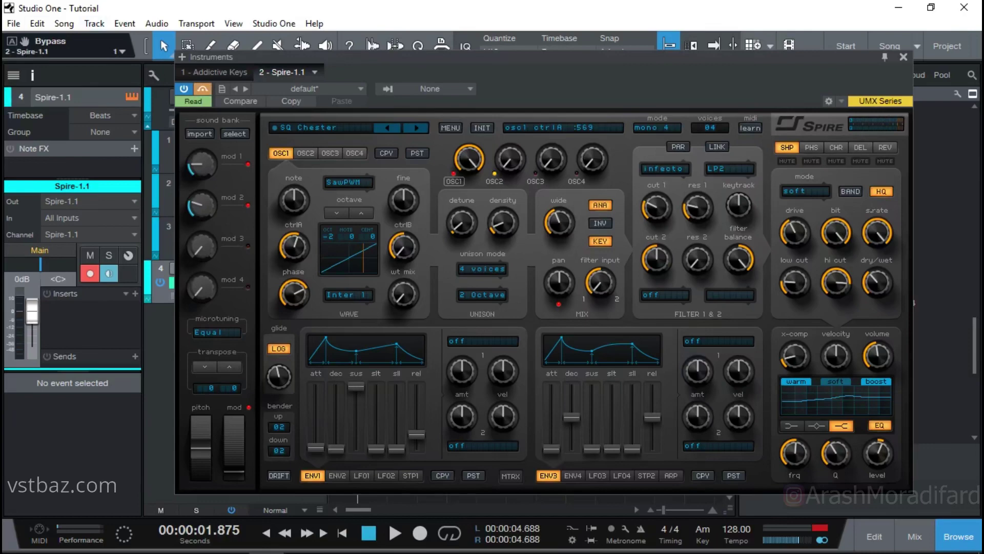
click(202, 88)
click(903, 57)
- Switch the browser to files and expand the Desktop folder
scroll(855, 272, up, 15)
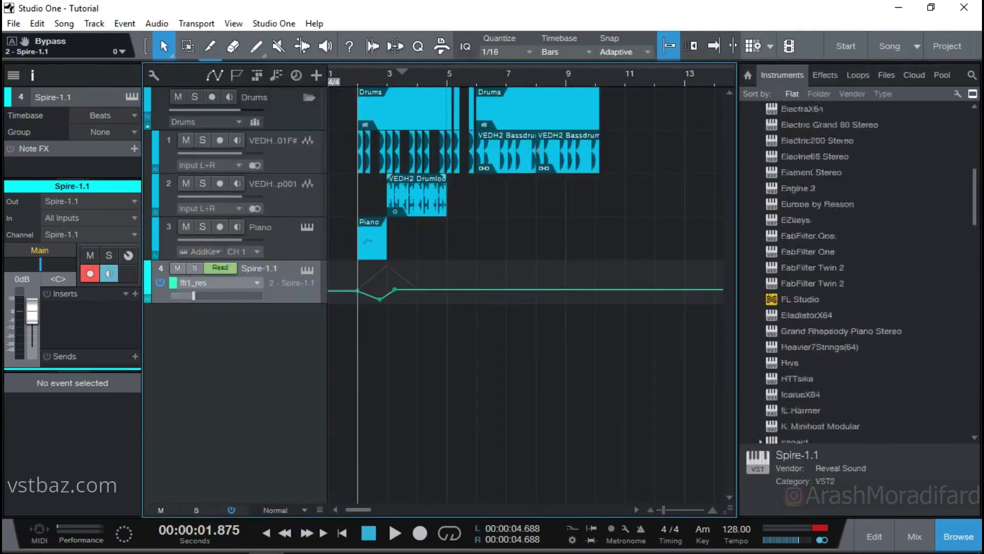
key(F9)
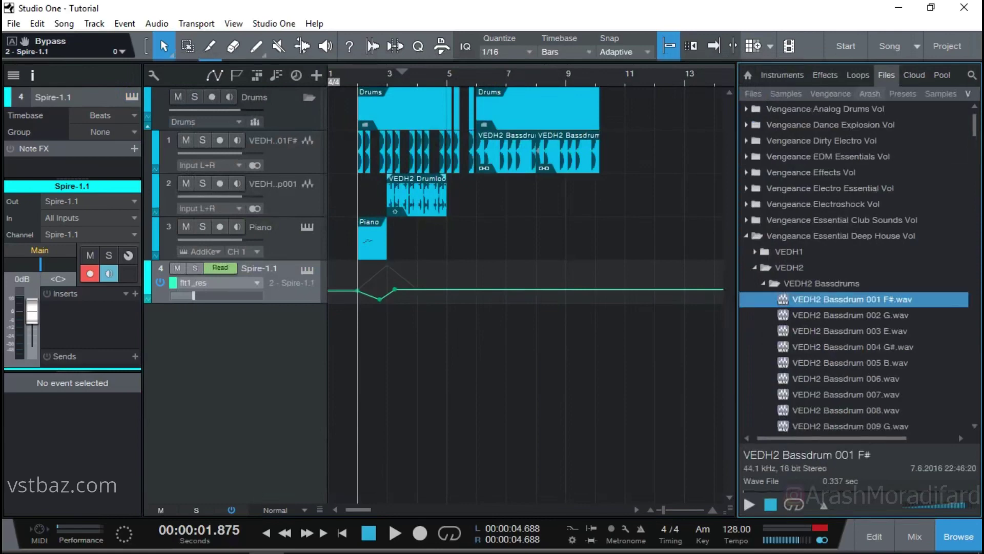
click(753, 93)
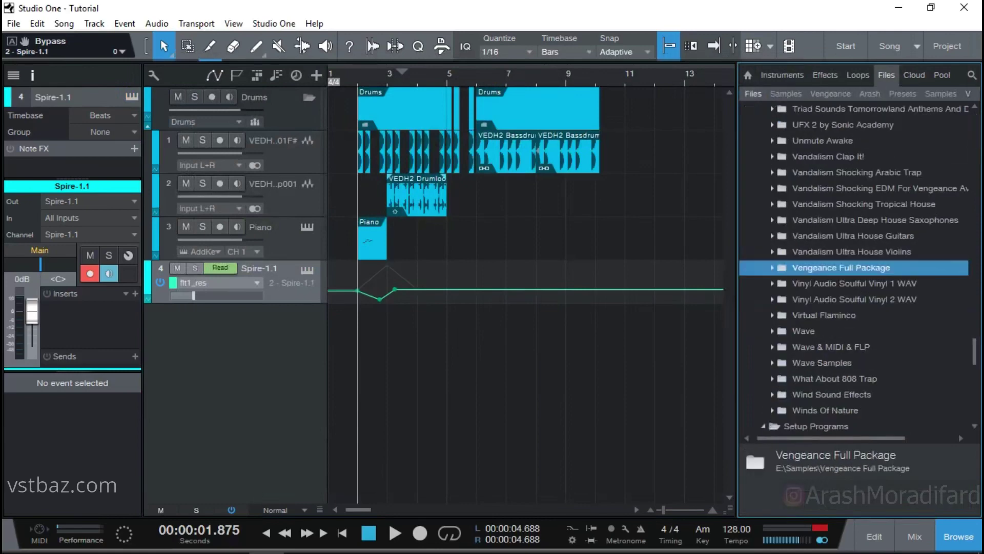
click(752, 93)
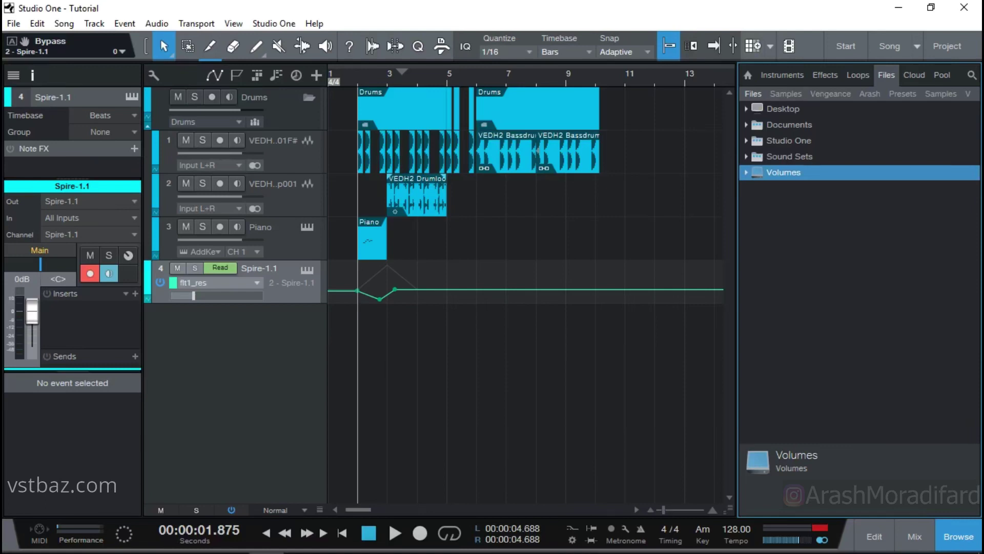
click(785, 93)
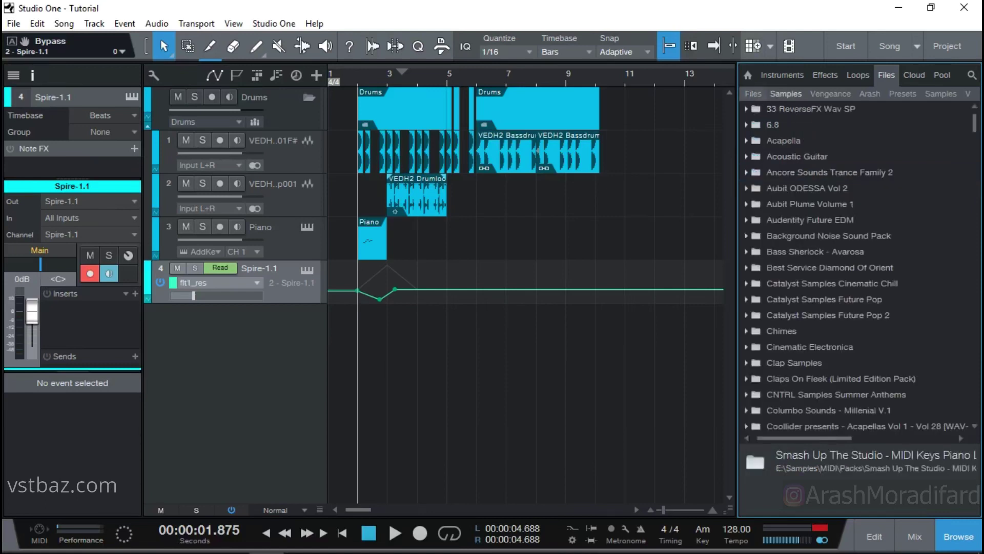
click(753, 94)
double_click(783, 109)
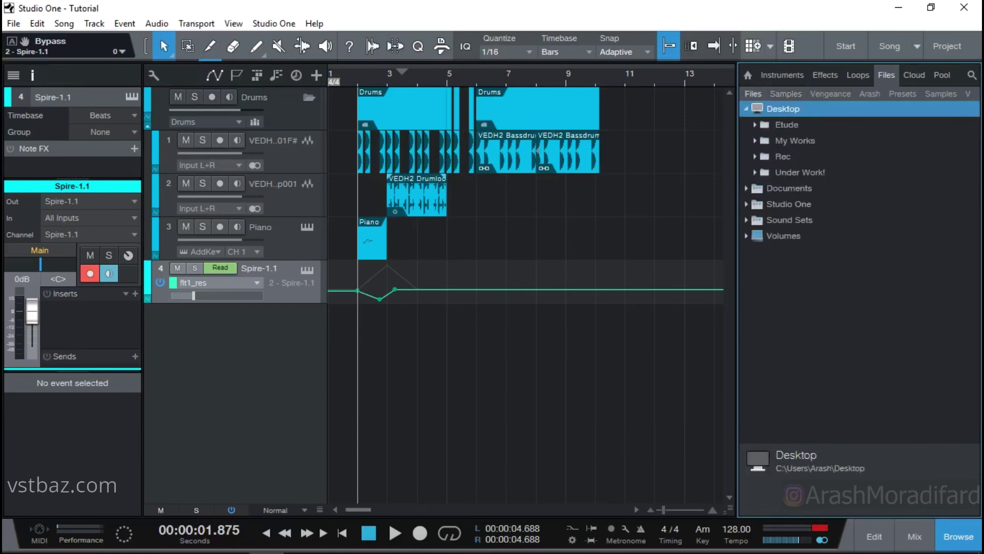
right_click(359, 239)
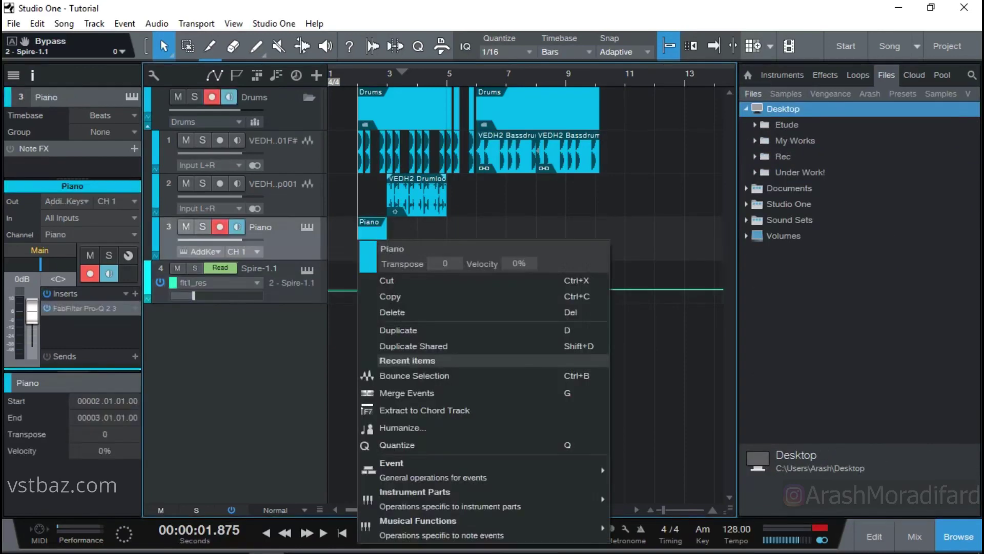
double_click(391, 248)
key(Return)
click(156, 229)
key(Escape)
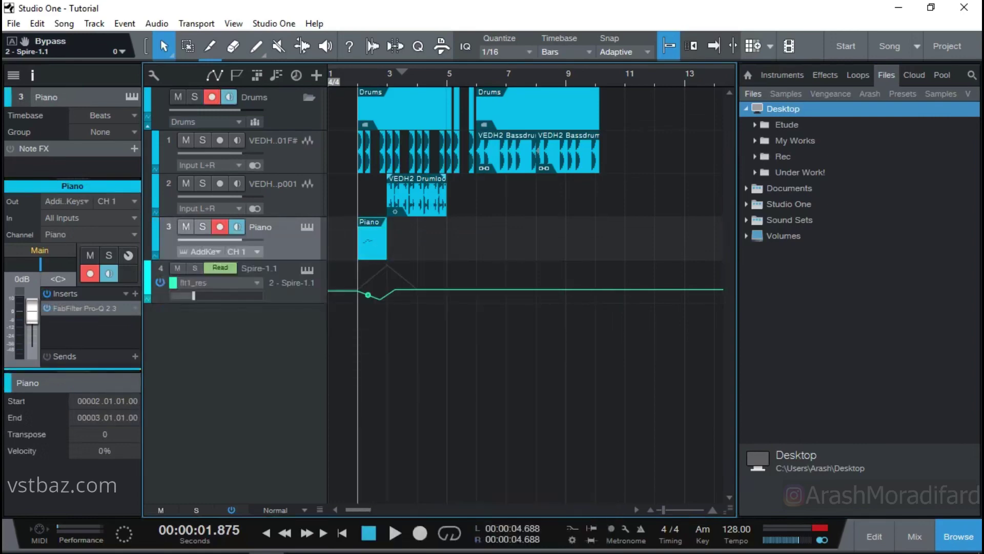
- Export the Piano part to the Desktop folder as Piano.musicloop and place that loop on a new track at bar 7
drag(368, 241, 757, 110)
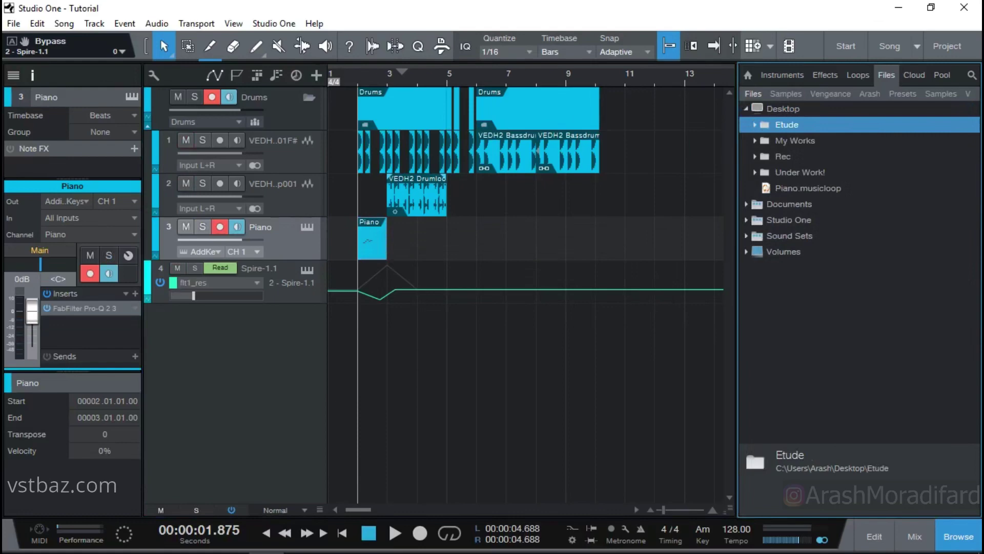
click(808, 188)
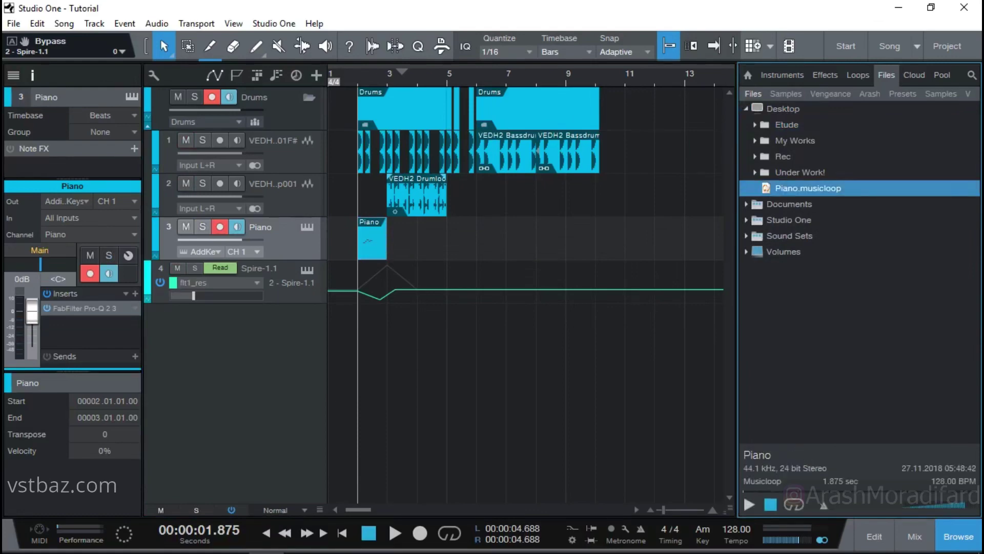
drag(808, 188, 509, 307)
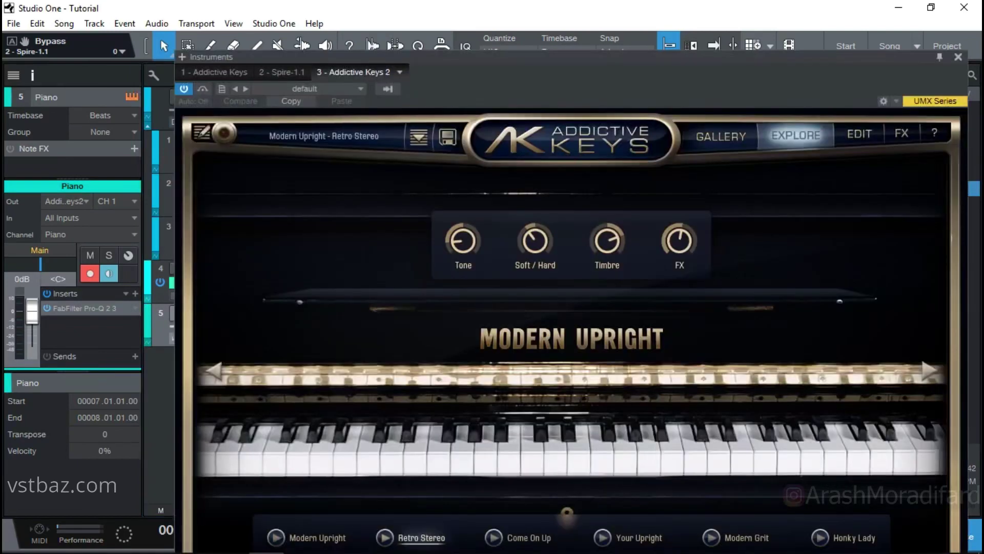
click(957, 57)
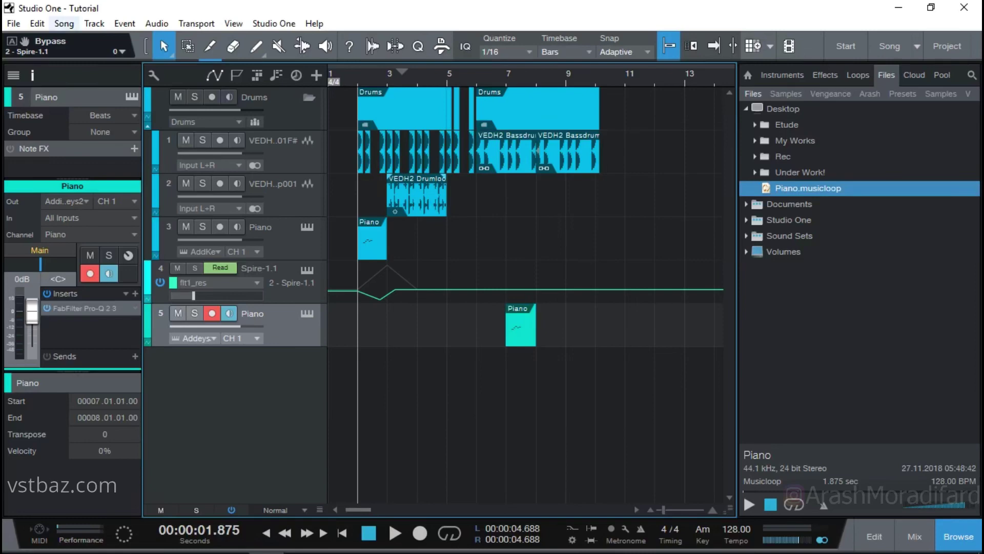
- Open House Music Studio One 3 Template.song from the Studio One 3 Templates folder as the source for importing song data
click(65, 24)
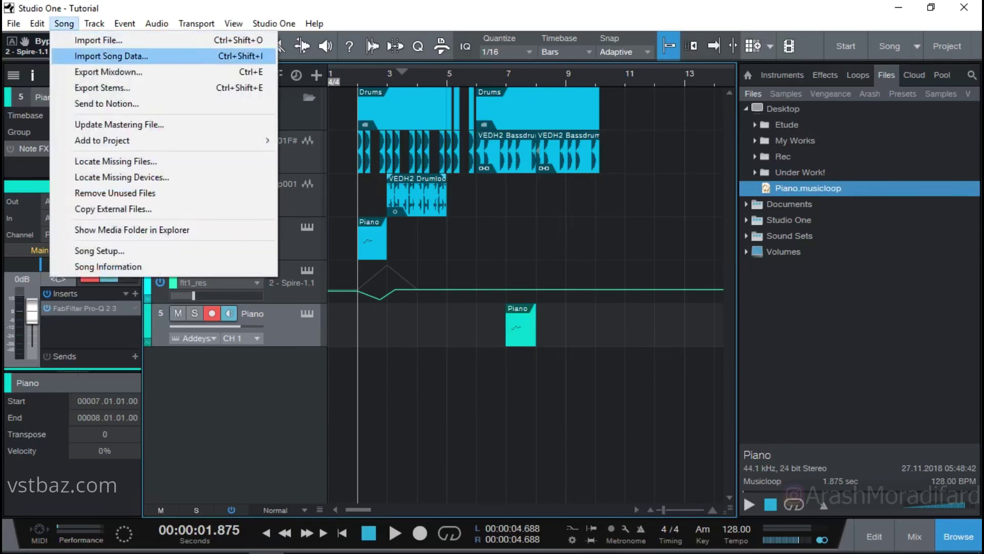
click(111, 56)
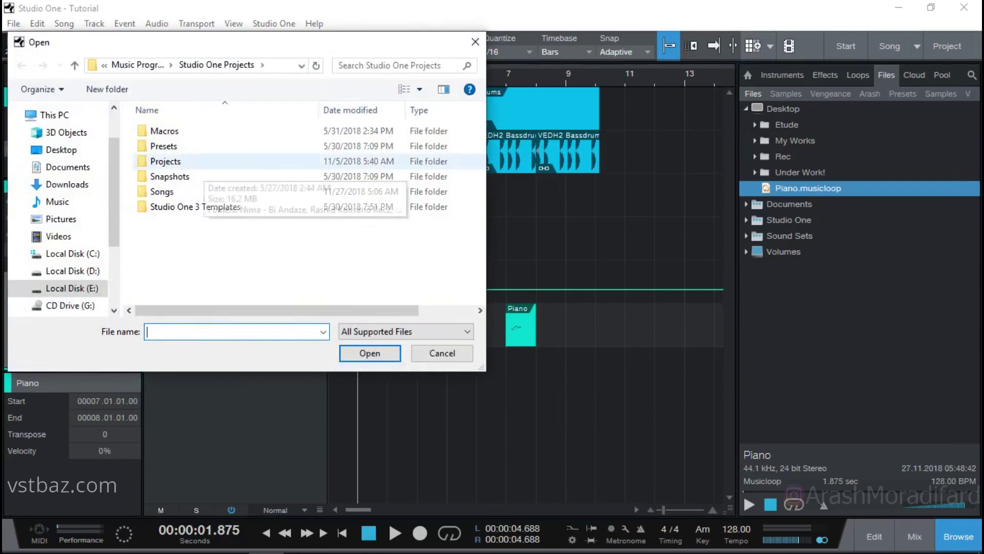
double_click(195, 206)
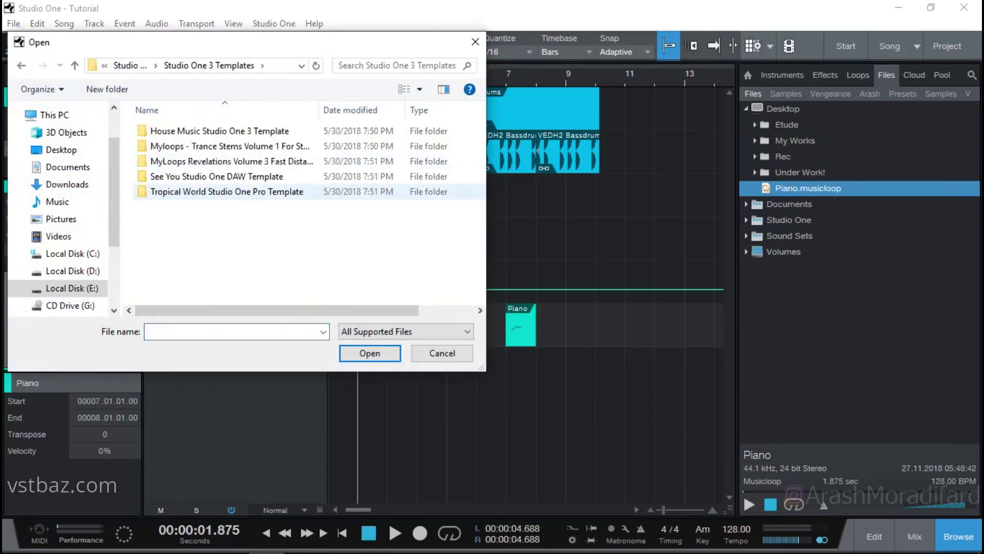
click(221, 161)
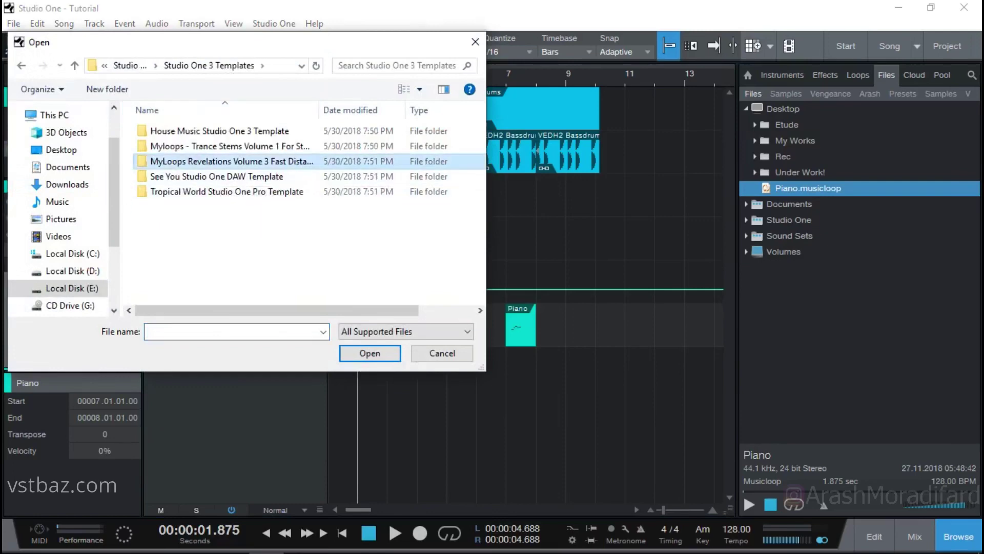
click(220, 130)
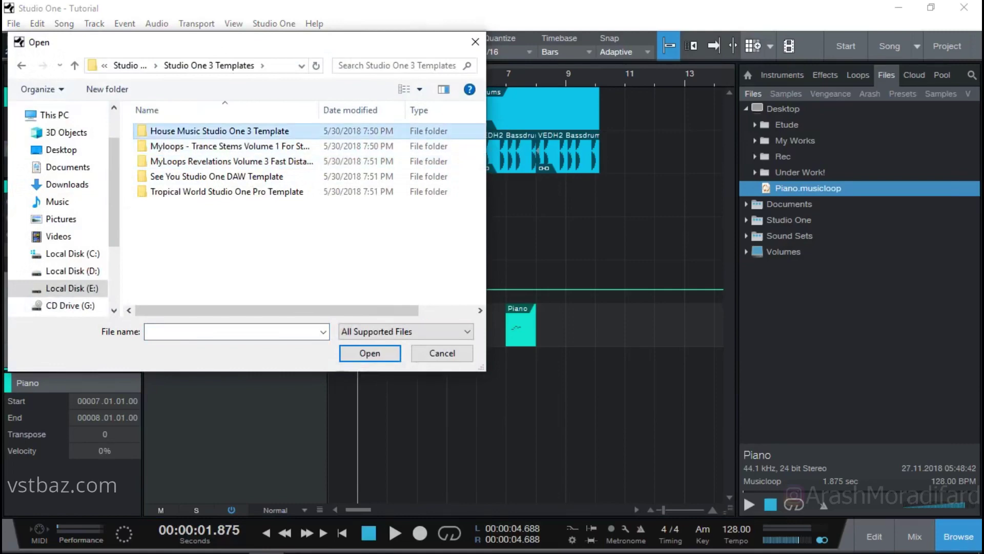
double_click(220, 130)
click(220, 161)
key(Return)
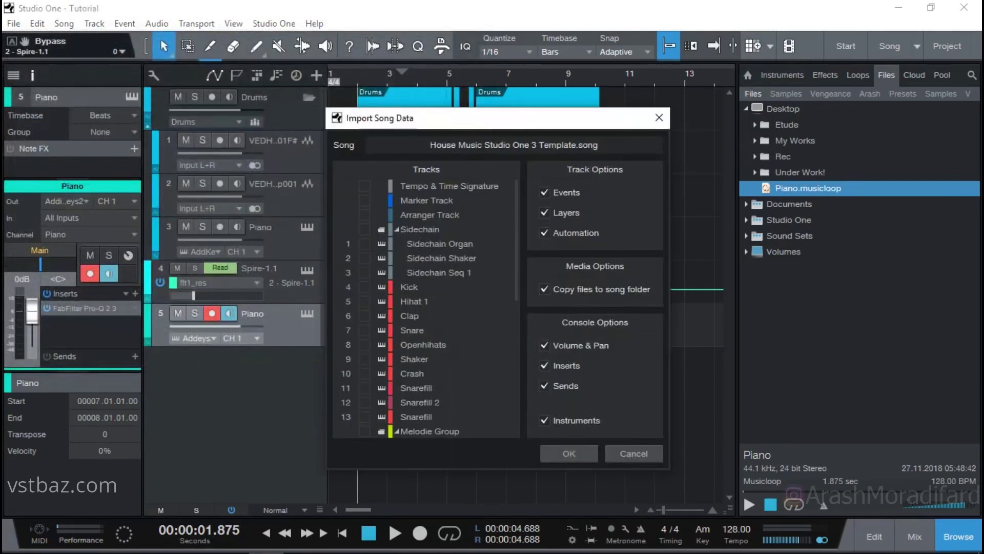
- Import the Analog Pad track from the template song with its events, layers, automation, inserts, sends and instrument
scroll(426, 308, down, 7)
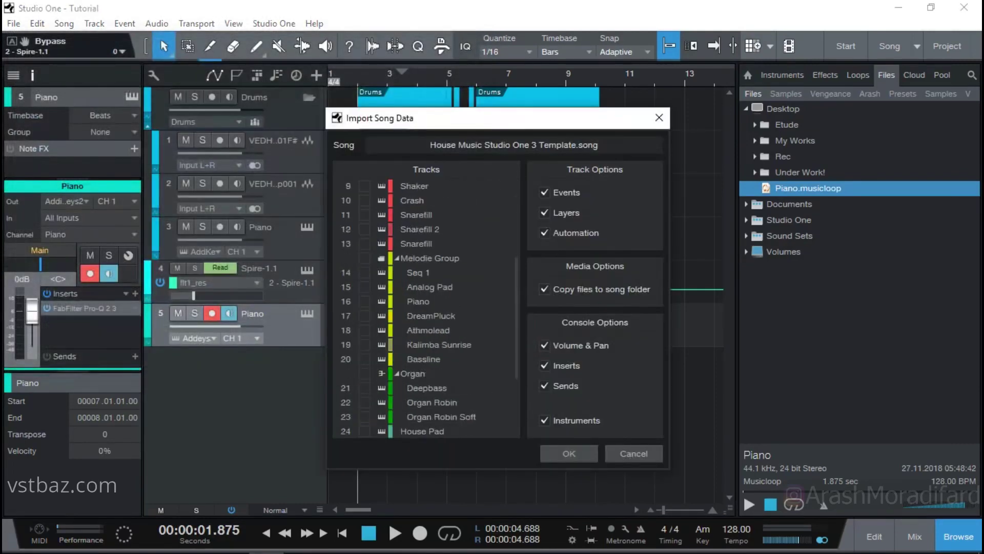
scroll(426, 307, up, 7)
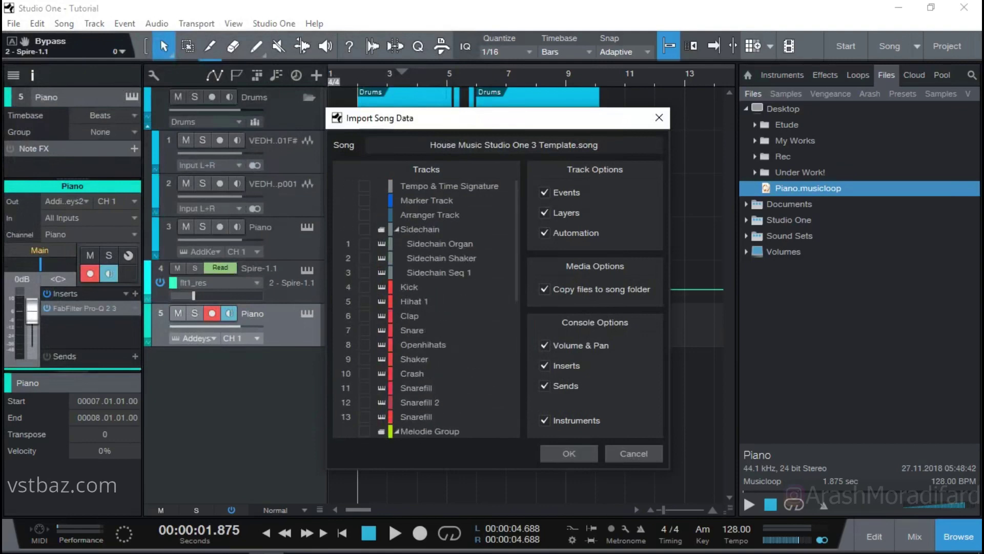
scroll(426, 307, down, 3)
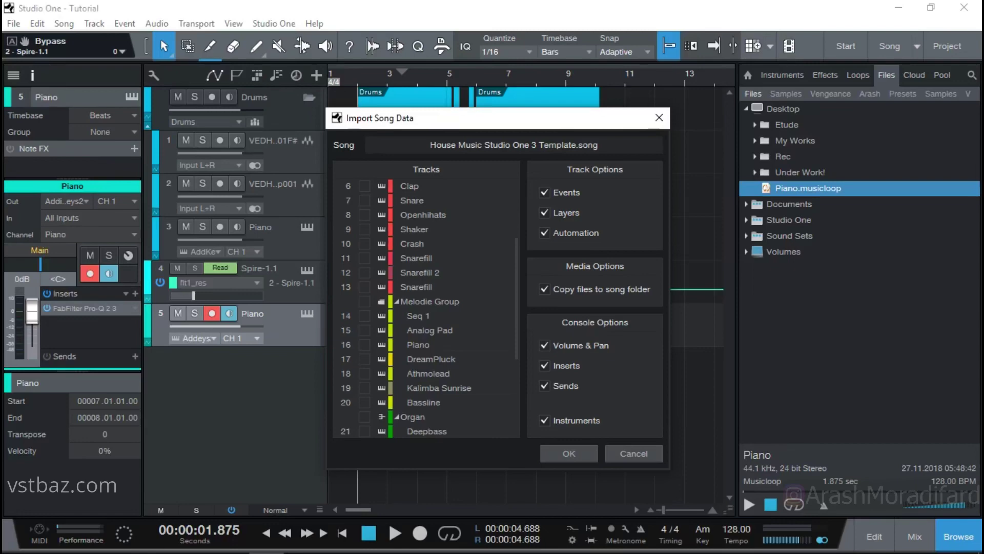
click(364, 329)
key(Return)
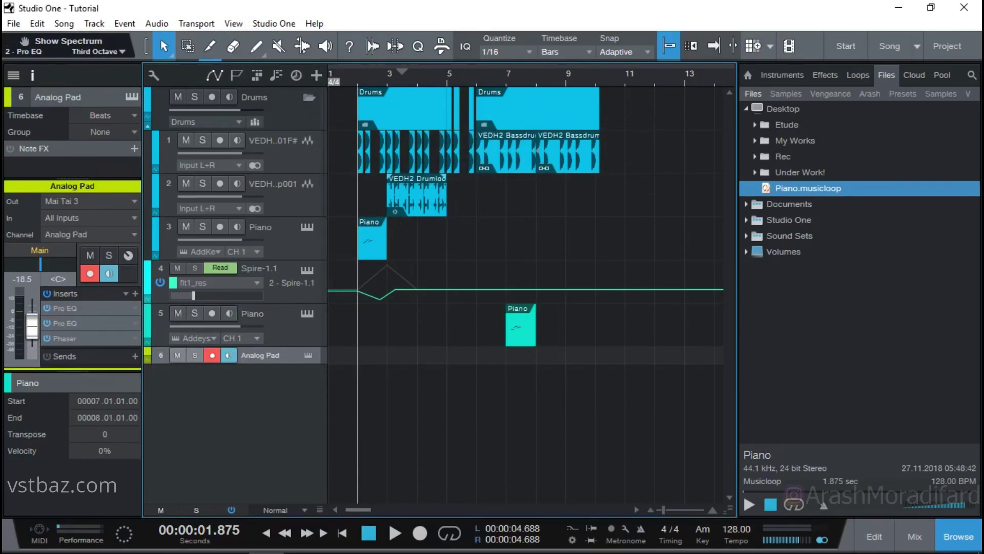
- Apply the Normal track height and inspect the Analog Pad track's Mai Tai instrument in its editor
click(276, 510)
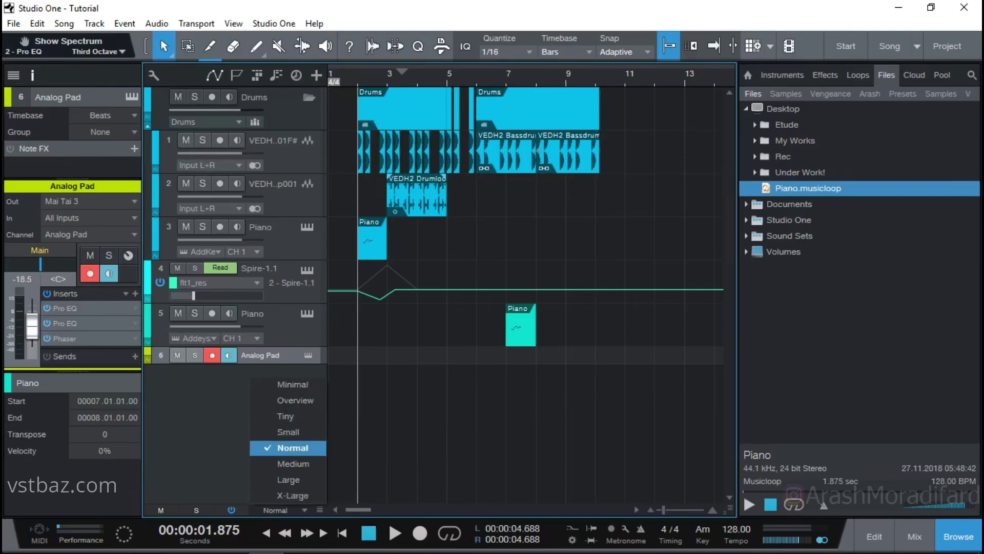
click(271, 462)
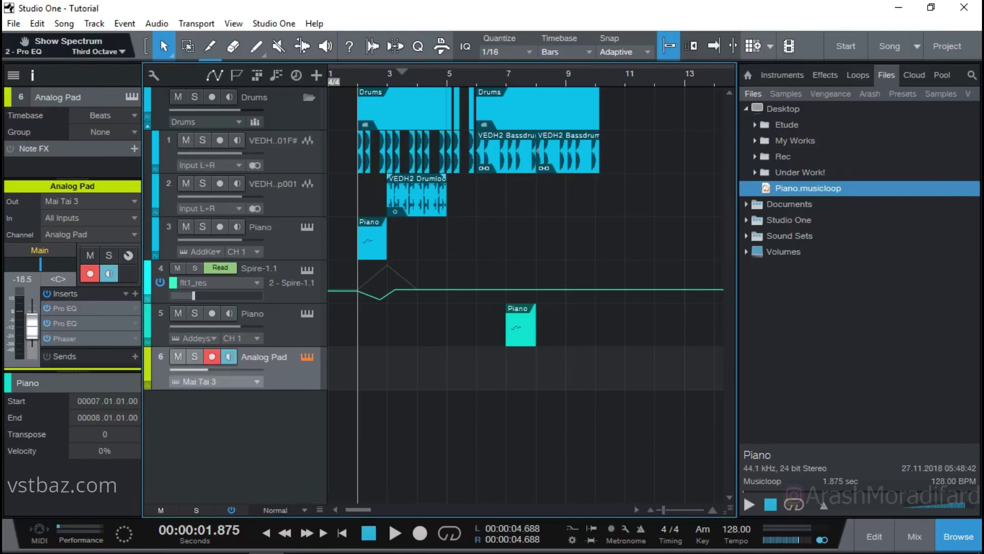
click(307, 356)
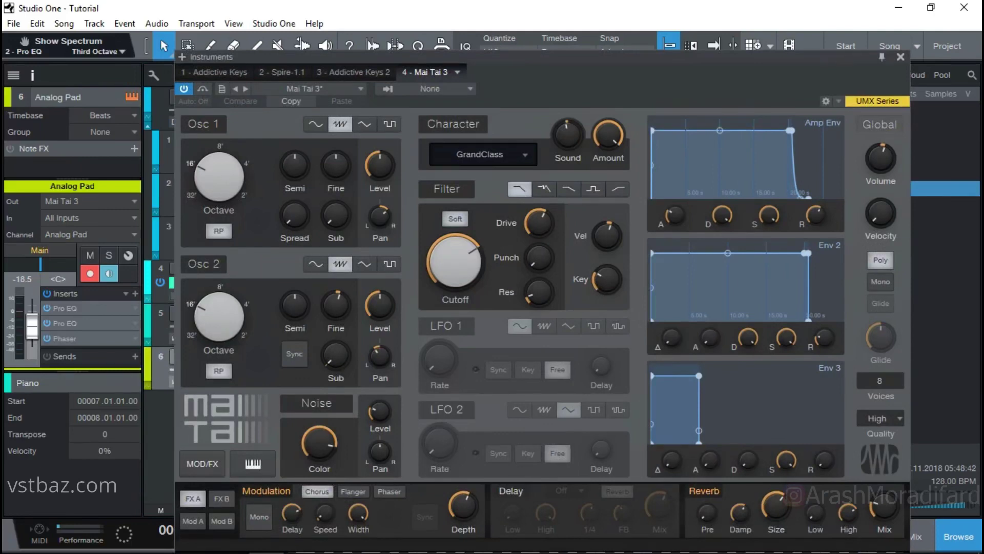
click(901, 56)
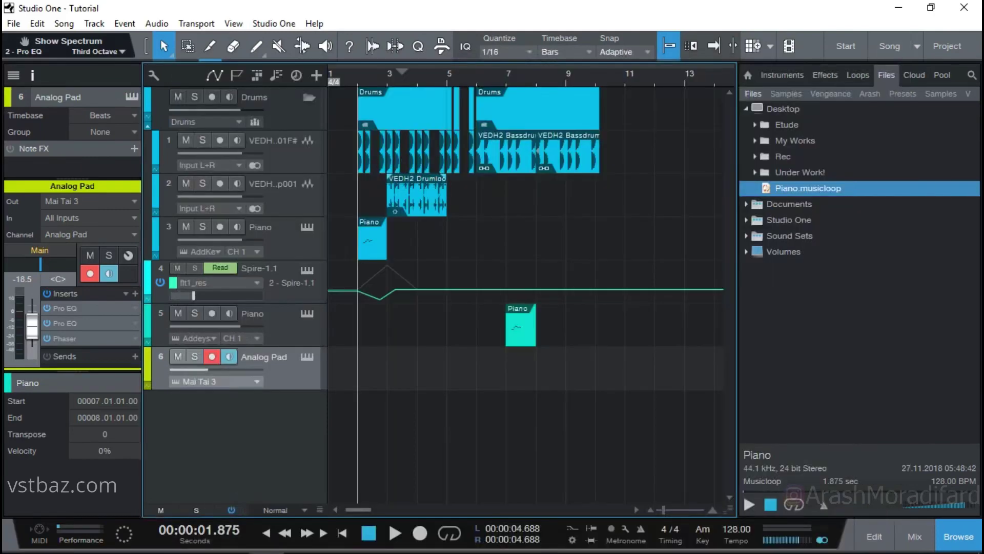
- Play the song from bar 25 to hear the Analog Pad track's events, and stop playback
key(w)
key(w)
key(w)
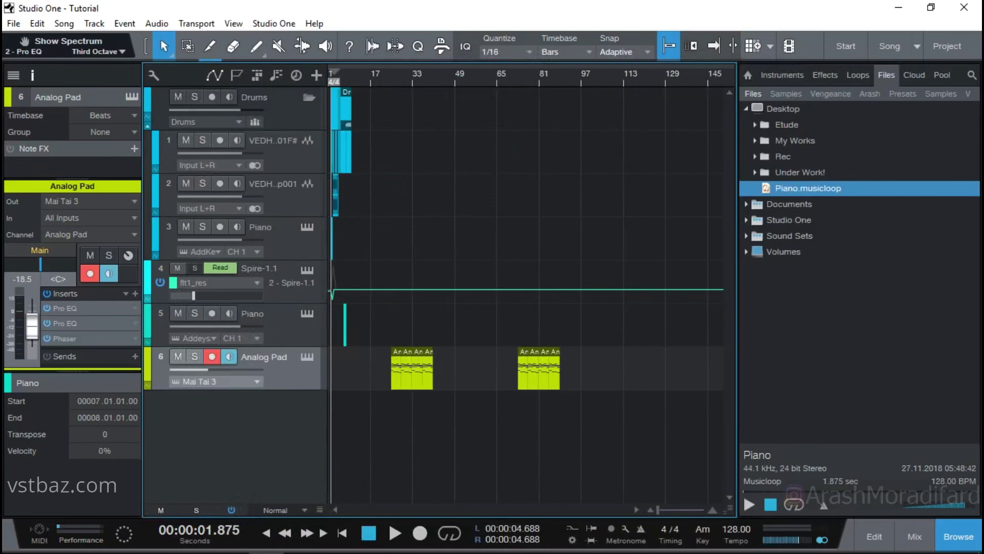
click(393, 74)
key(space)
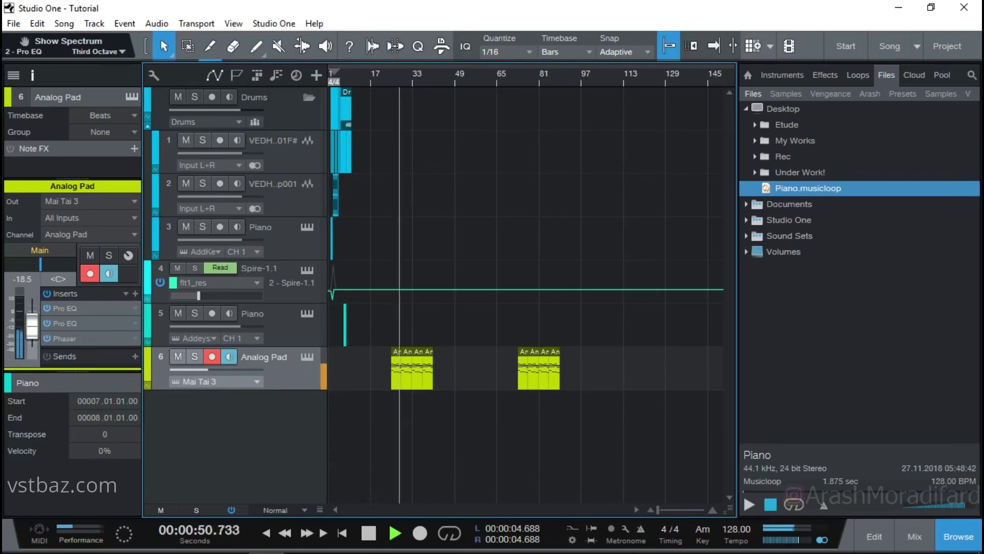
key(space)
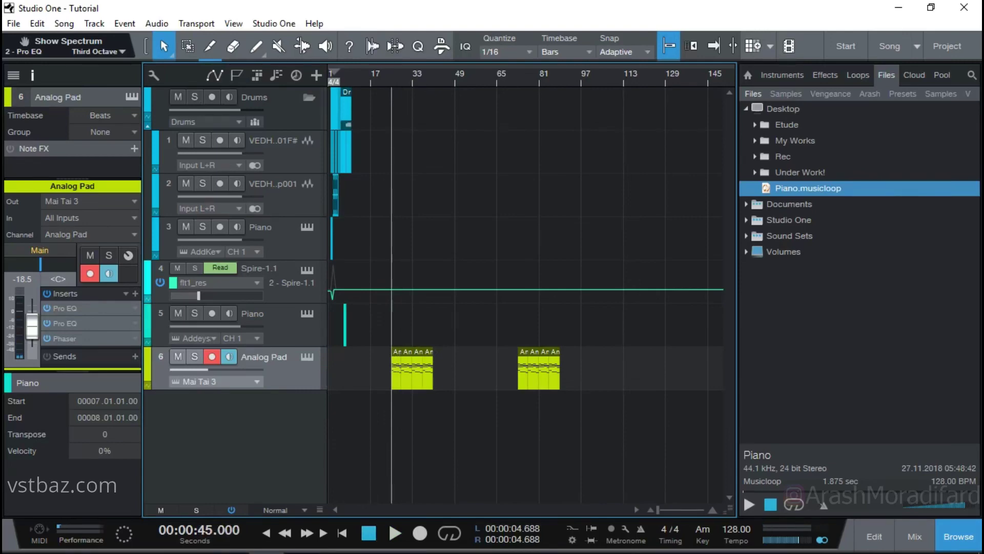
- Remove the Analog Pad track and the Piano track below Spire-1.1 together with their instruments
right_click(291, 384)
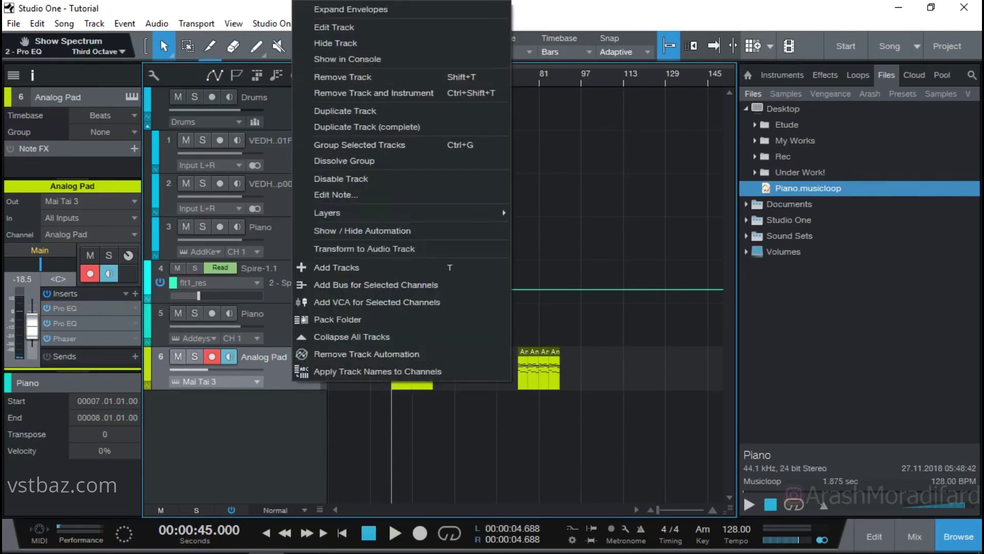
click(359, 93)
key(Delete)
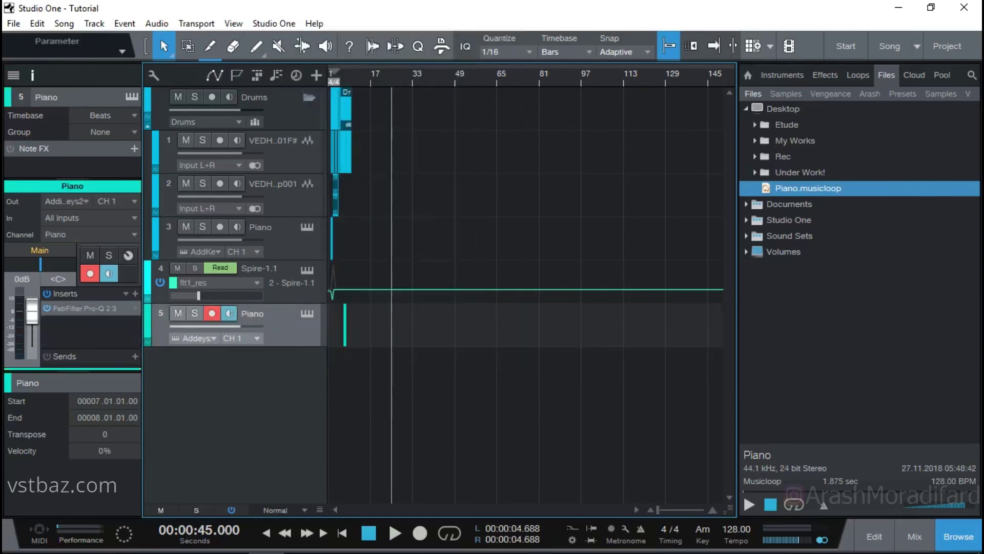
right_click(264, 328)
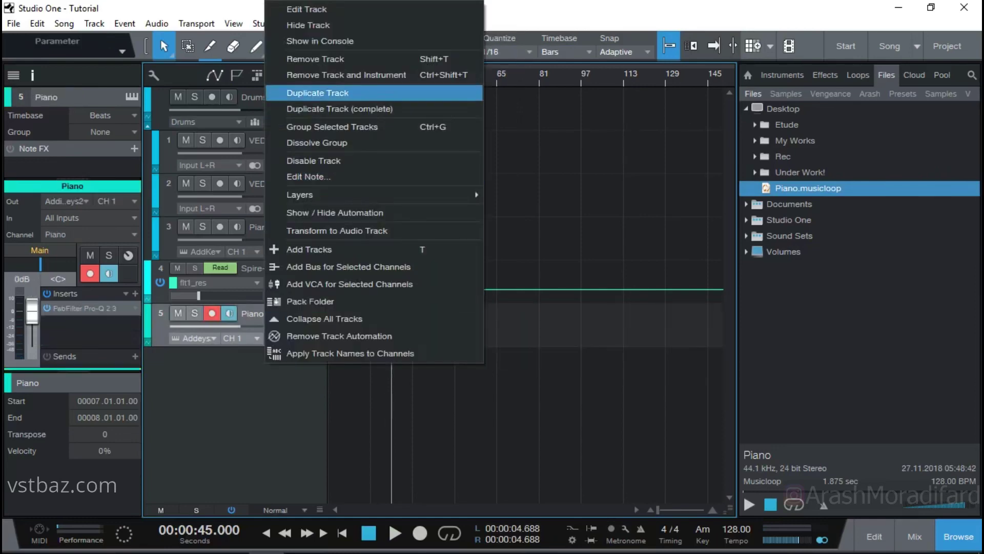
click(358, 75)
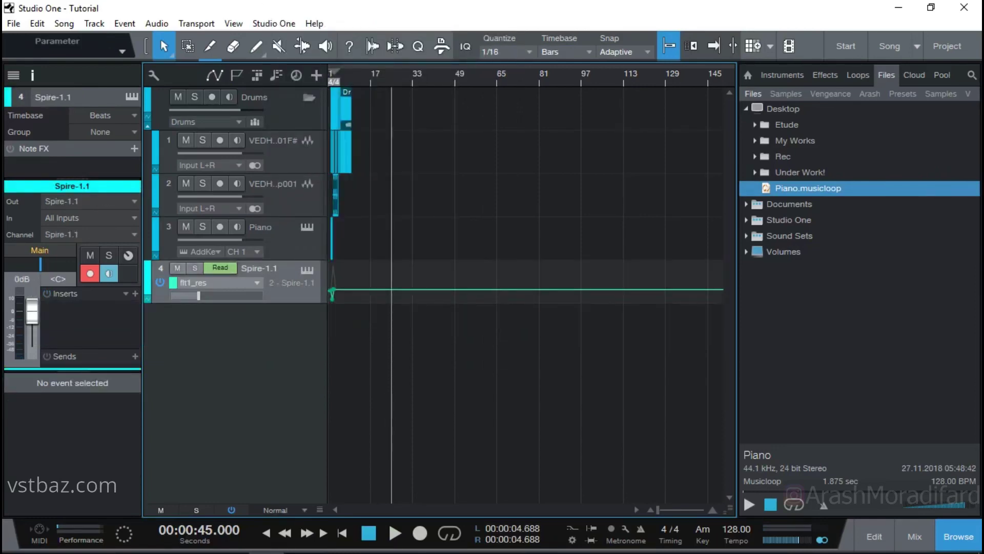
- Set the loop range from bar 2 to bar 11 and play the arrangement from bar 3
scroll(410, 174, up, 8)
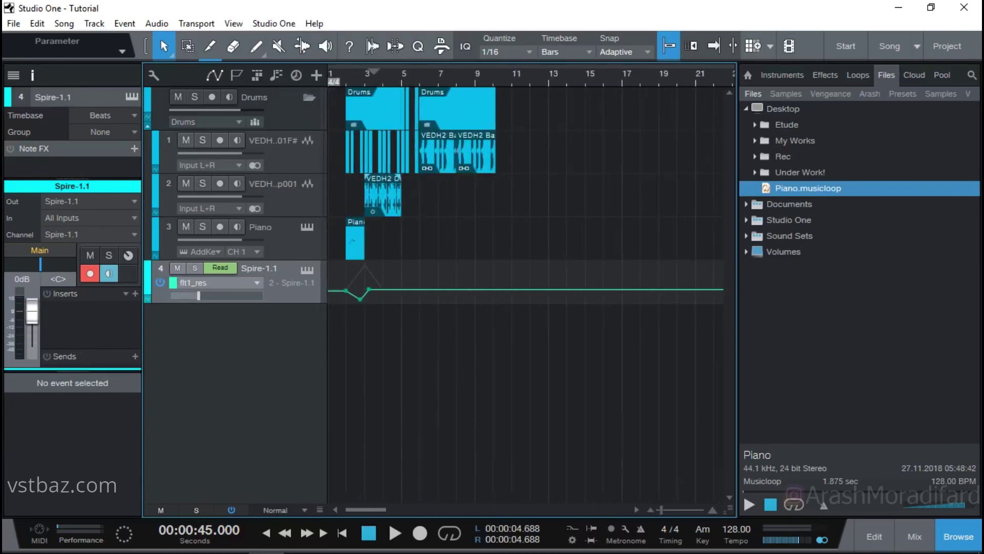
drag(565, 432, 566, 258)
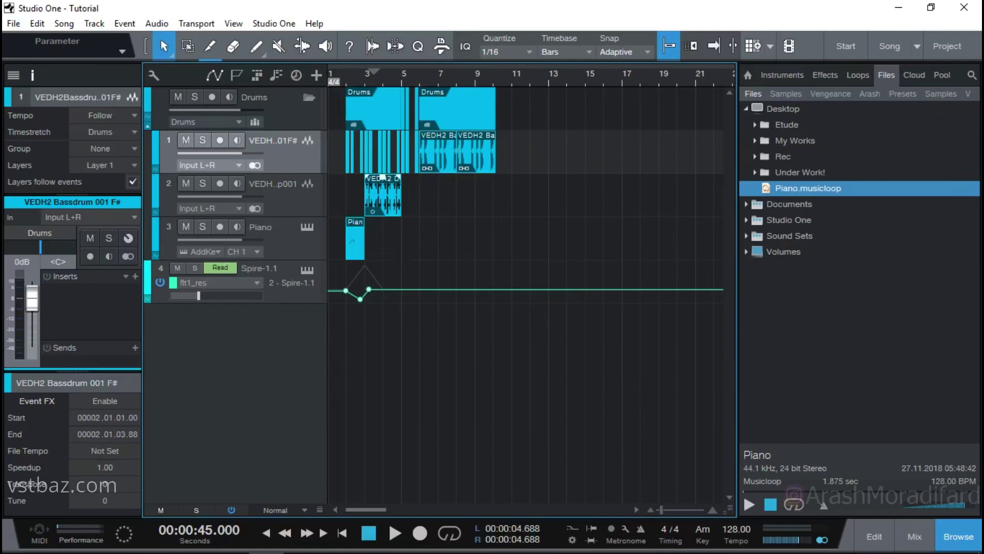
key(p)
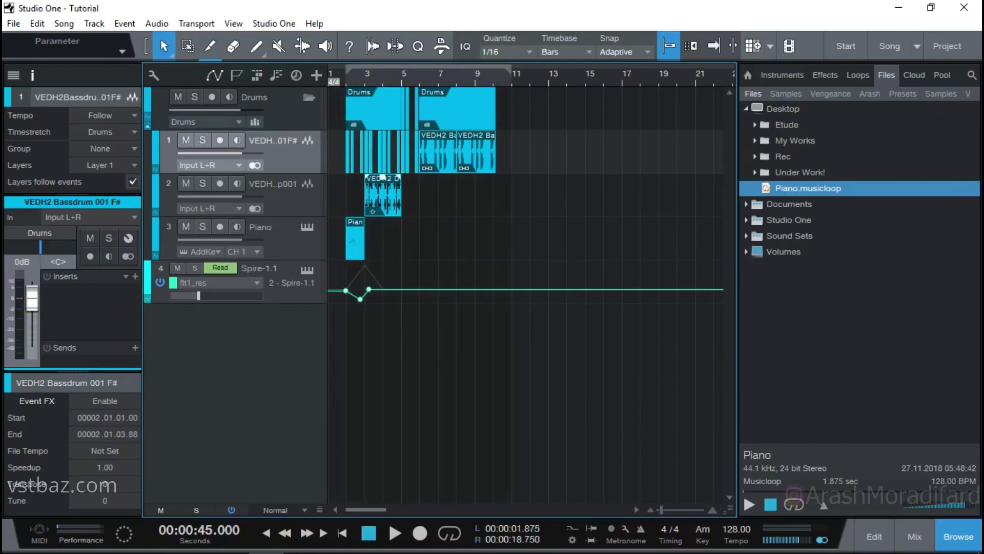
key(space)
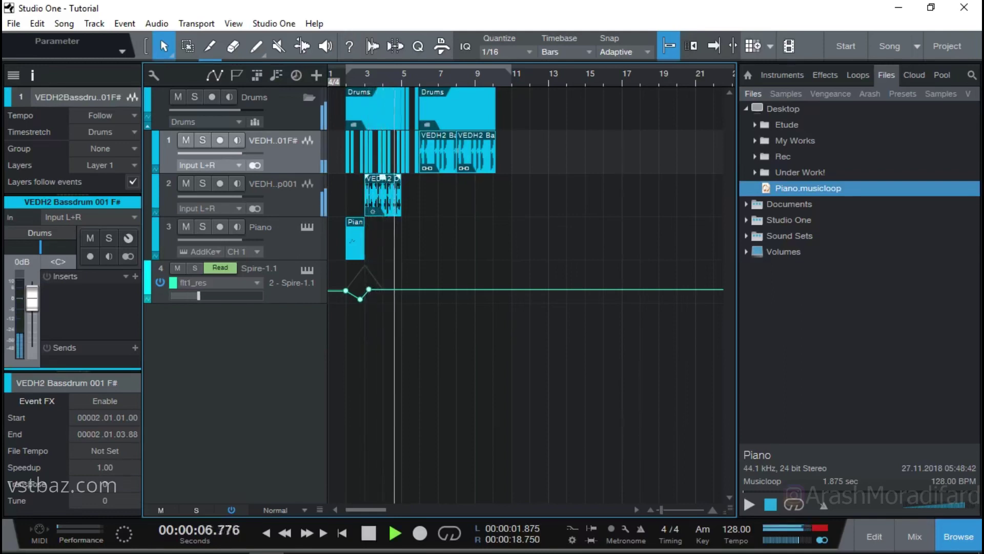
key(space)
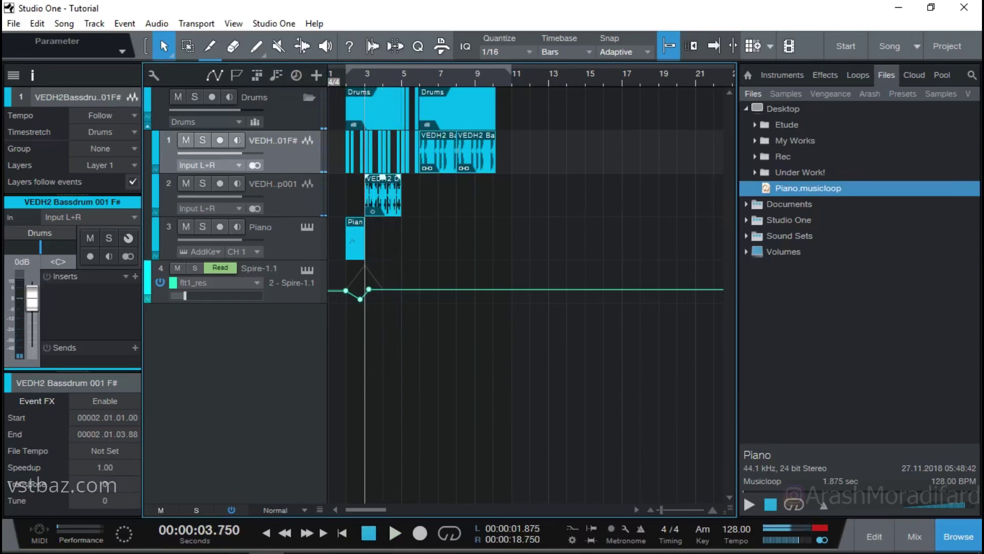
- Review the Export Mixdown settings for location, format, export range and options, and leave without exporting
click(64, 23)
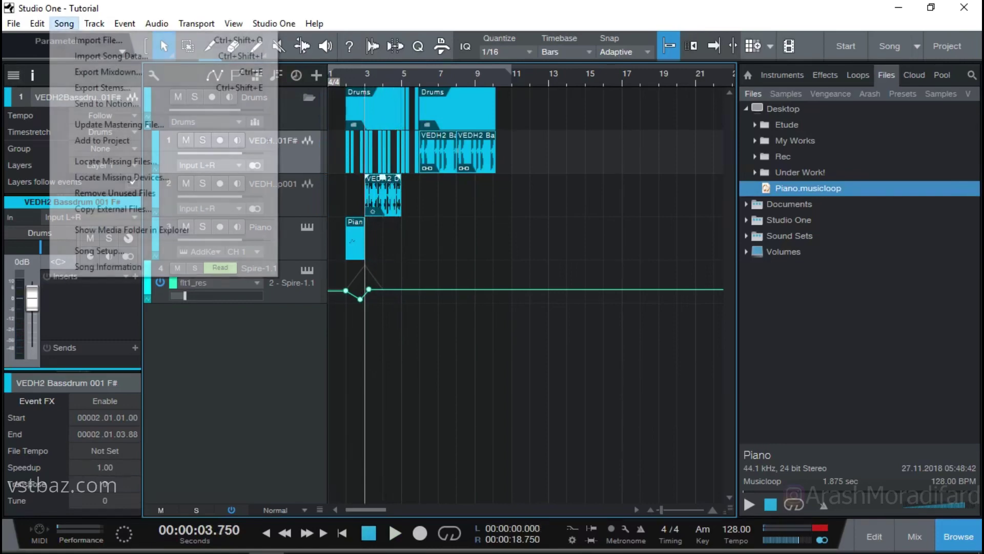
click(108, 72)
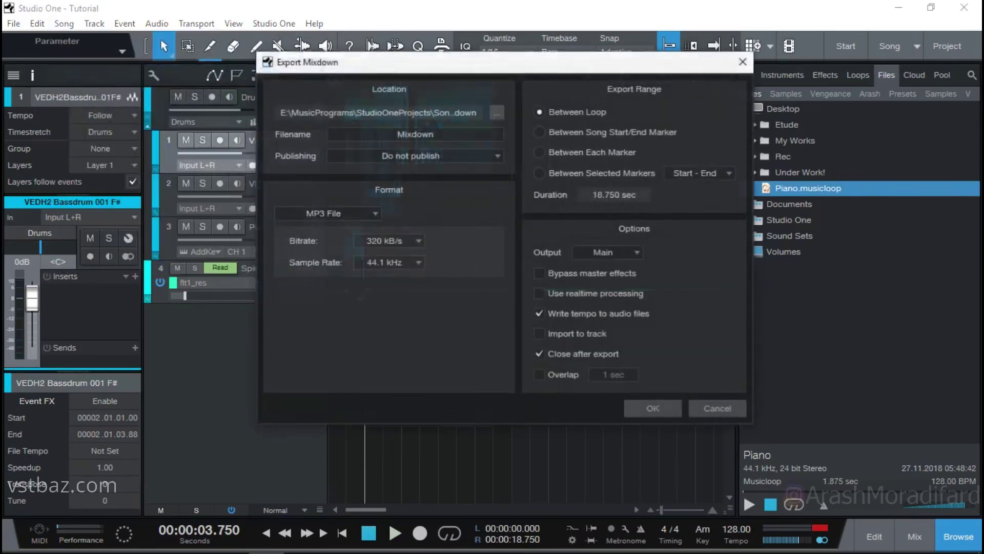
drag(541, 63, 506, 72)
click(673, 418)
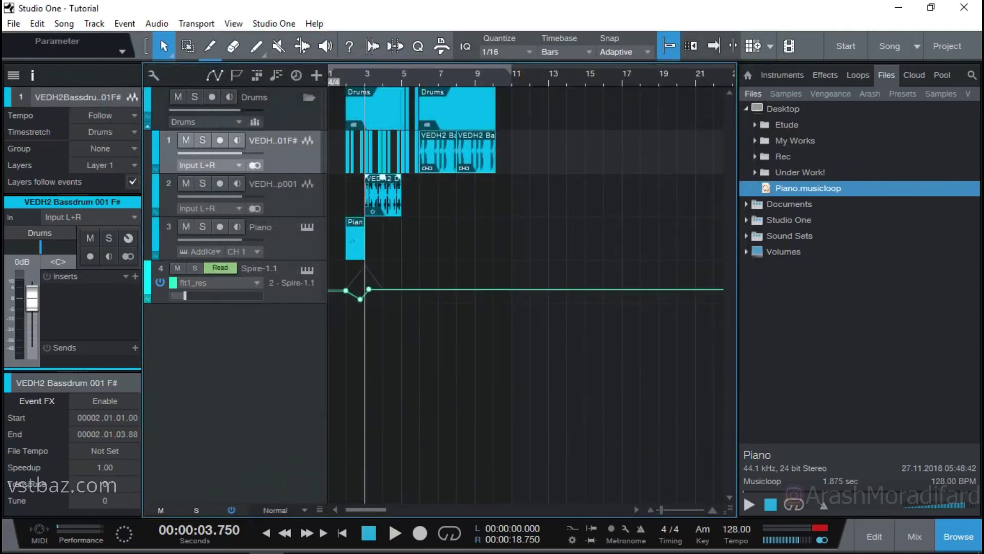
- Review the Export Stems settings with Tracks as the sources, and leave without exporting
click(64, 24)
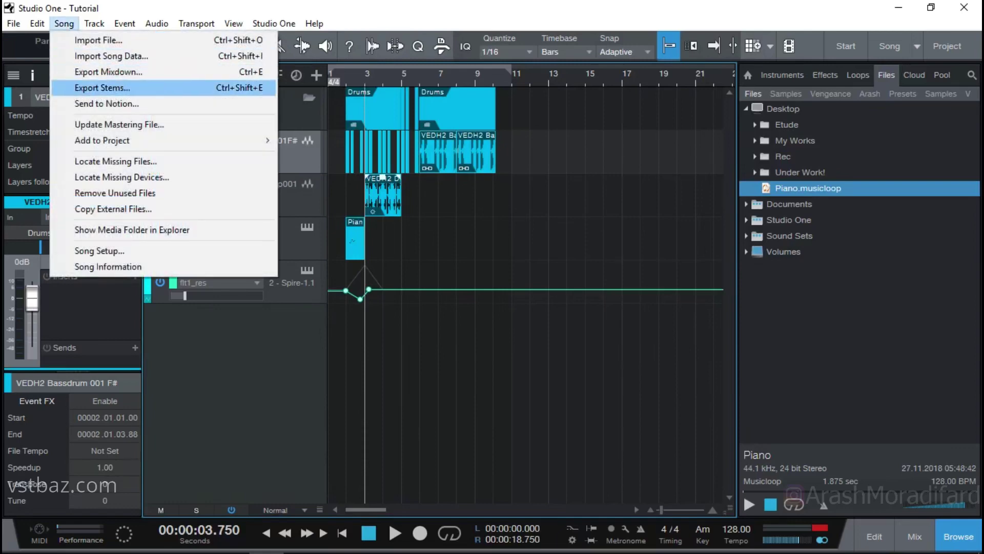
click(103, 88)
click(214, 136)
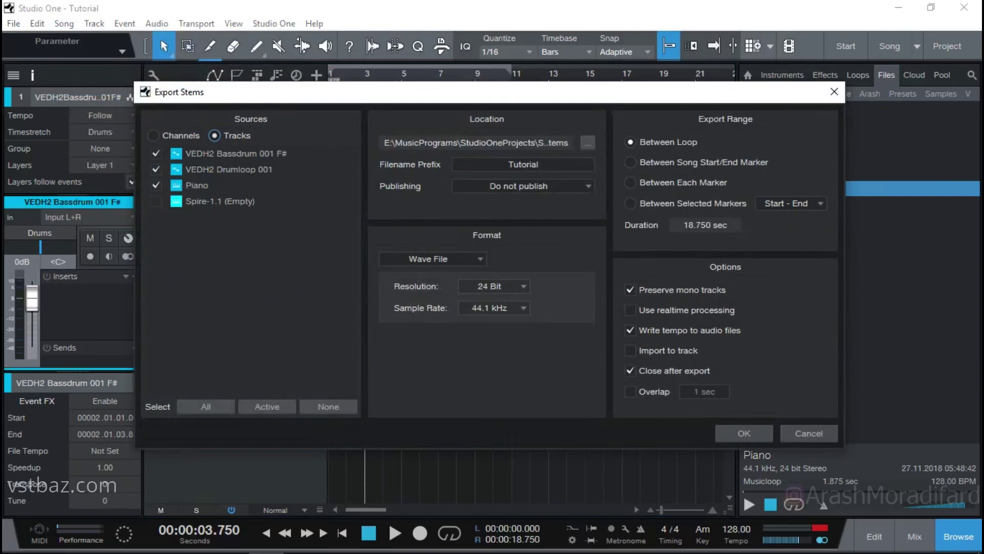
click(809, 433)
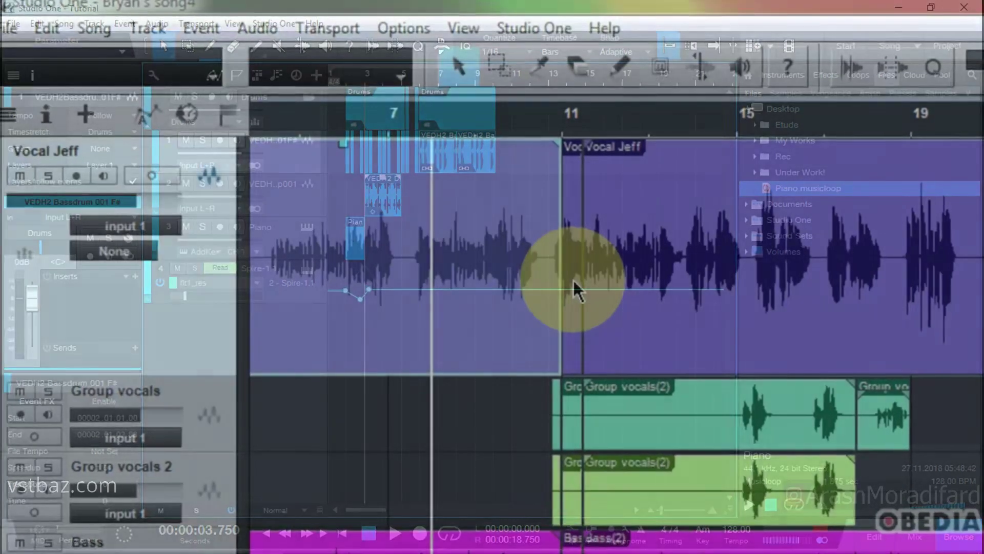
right_click(573, 279)
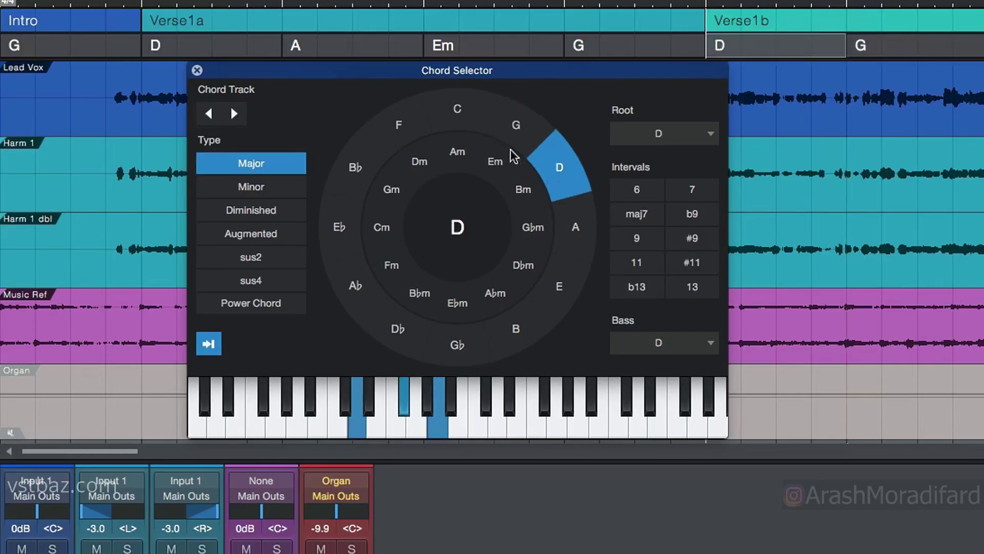
- Change the two chords following the D at the start of Verse1b to A and Em with the Chord Selector
click(234, 113)
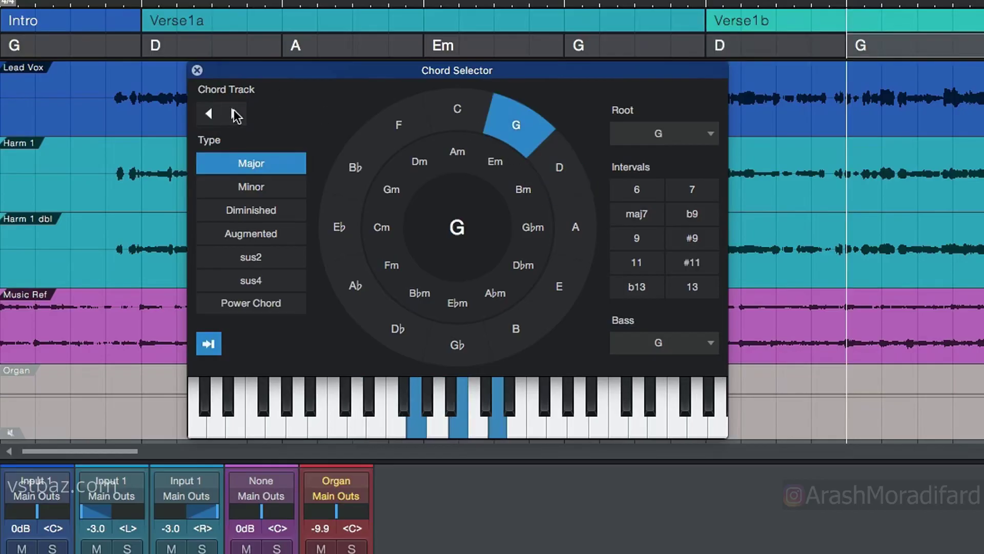
click(568, 239)
click(233, 114)
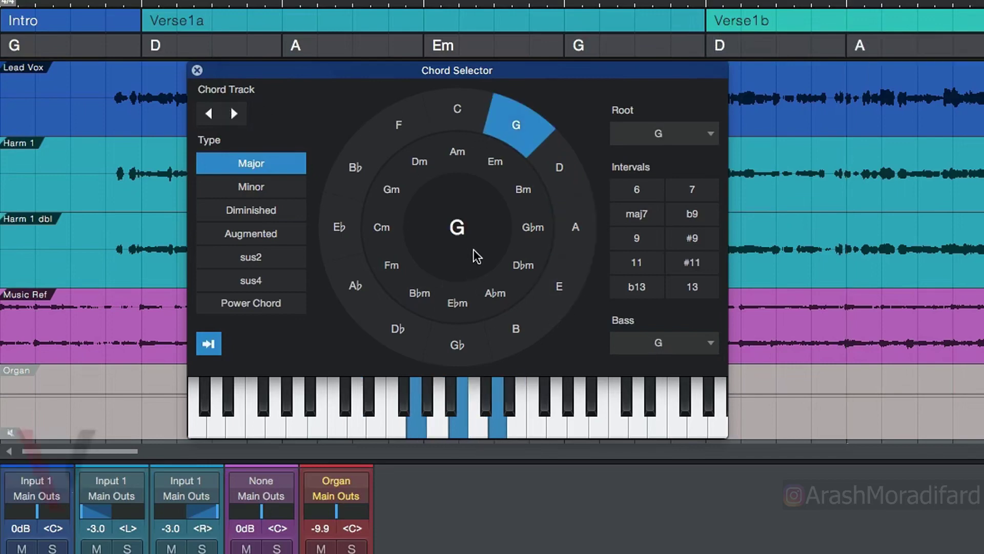
click(211, 345)
click(212, 344)
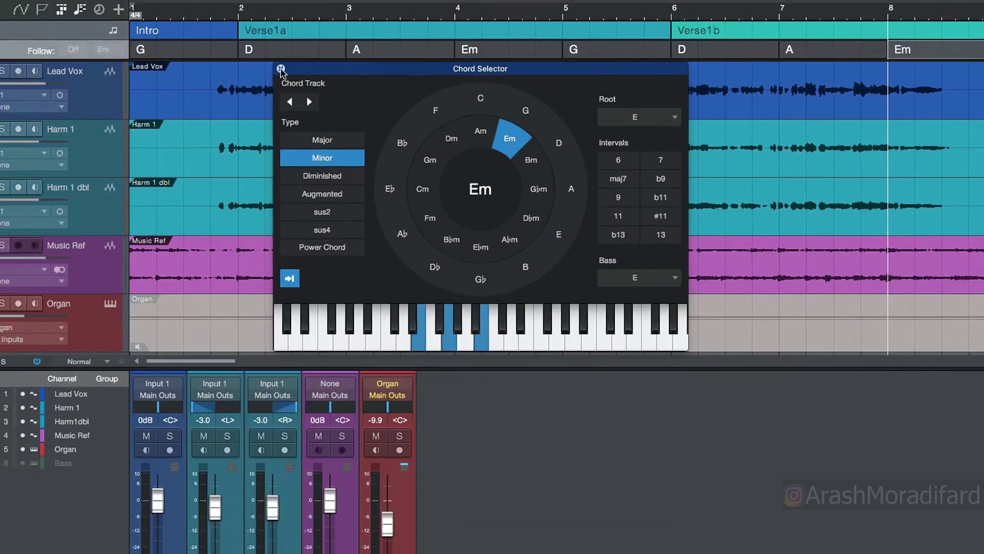
- Close the Chord Selector and reopen it for the D chord at the start of Verse1b
click(197, 70)
scroll(541, 72, right, 3)
scroll(588, 57, left, 3)
double_click(693, 52)
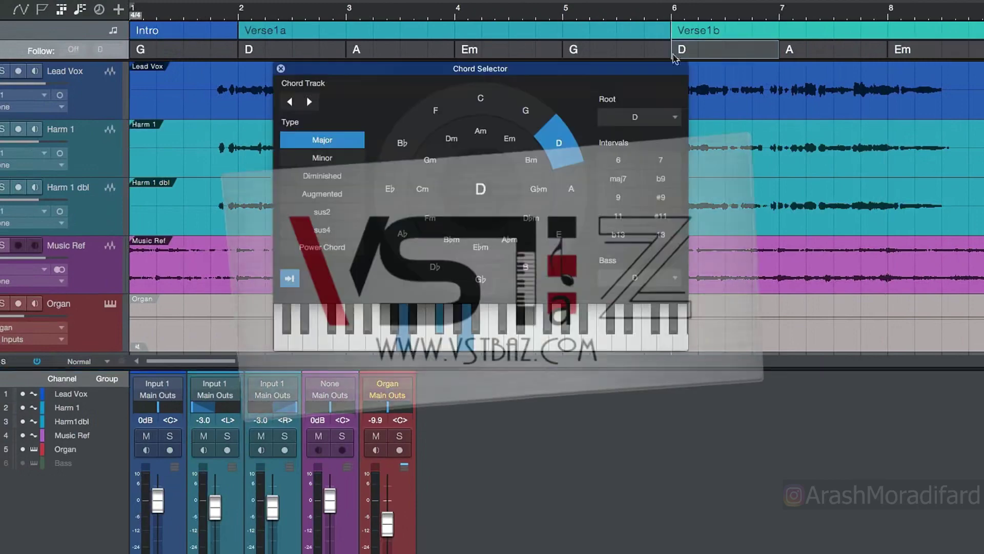
click(732, 51)
double_click(732, 50)
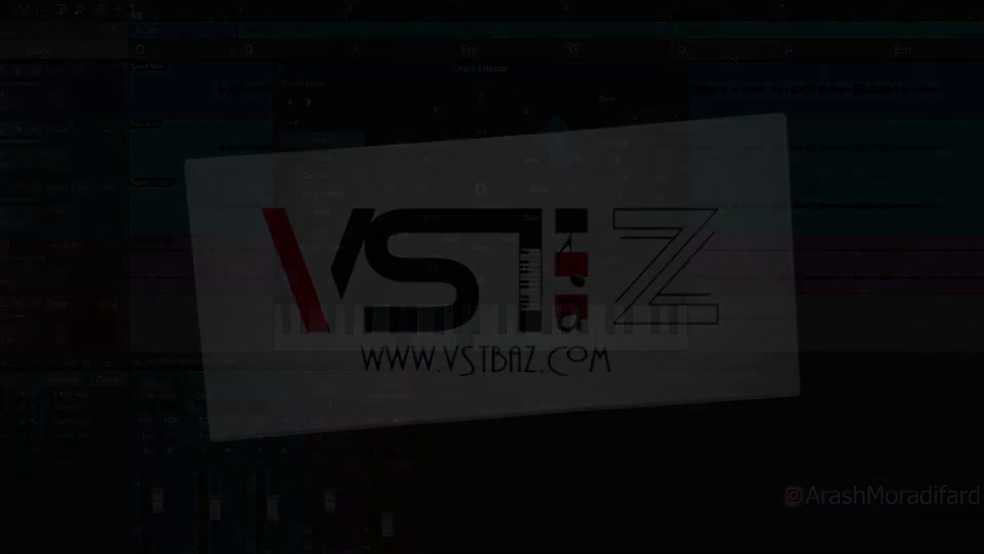